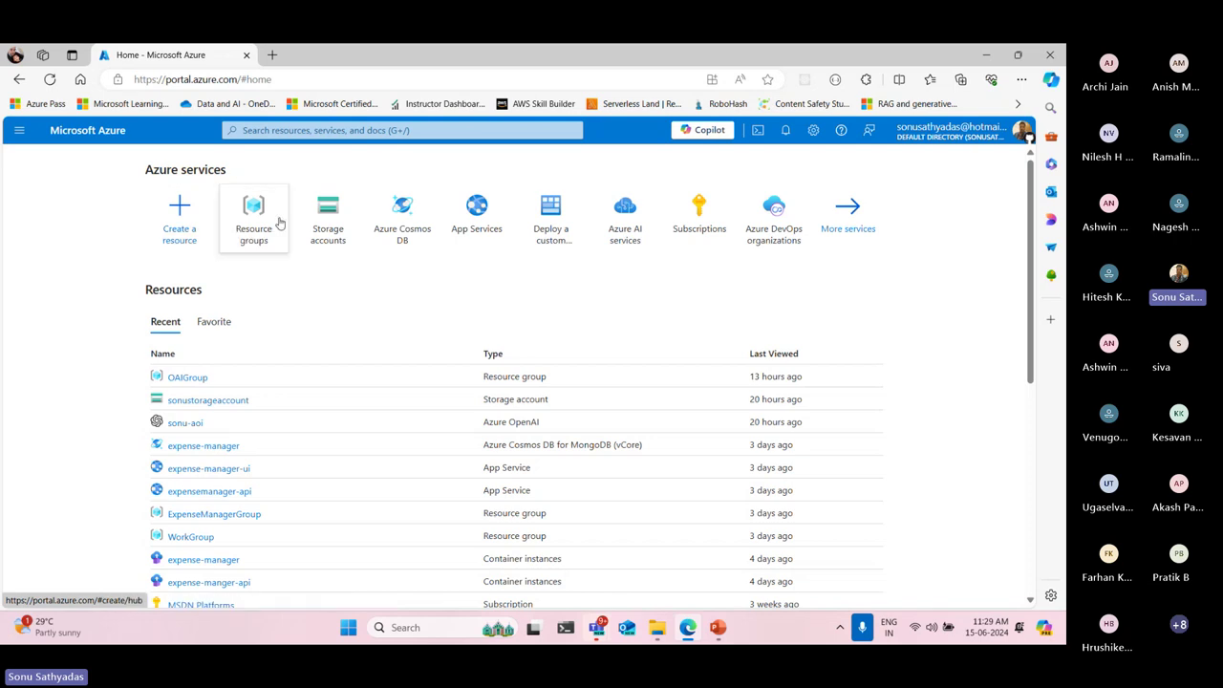
Review the recent resources and the list of Azure subscriptions, and return to the portal home page
scroll(255, 291, down, 2)
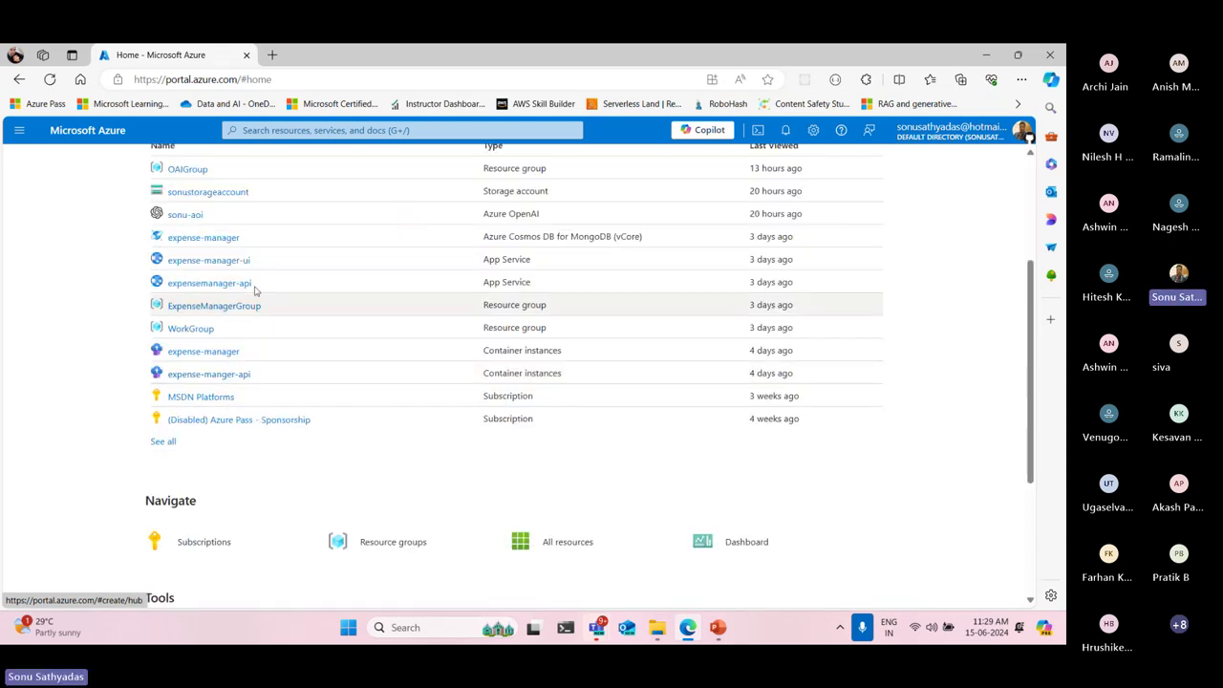
scroll(264, 429, up, 2)
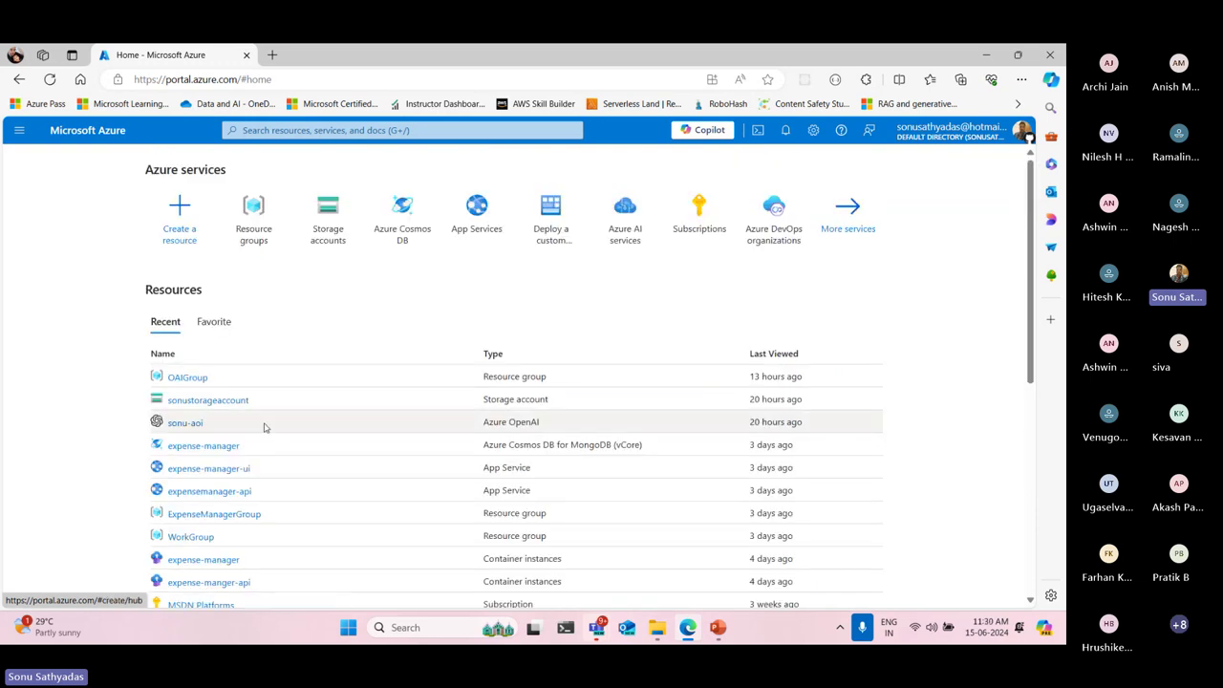
click(681, 219)
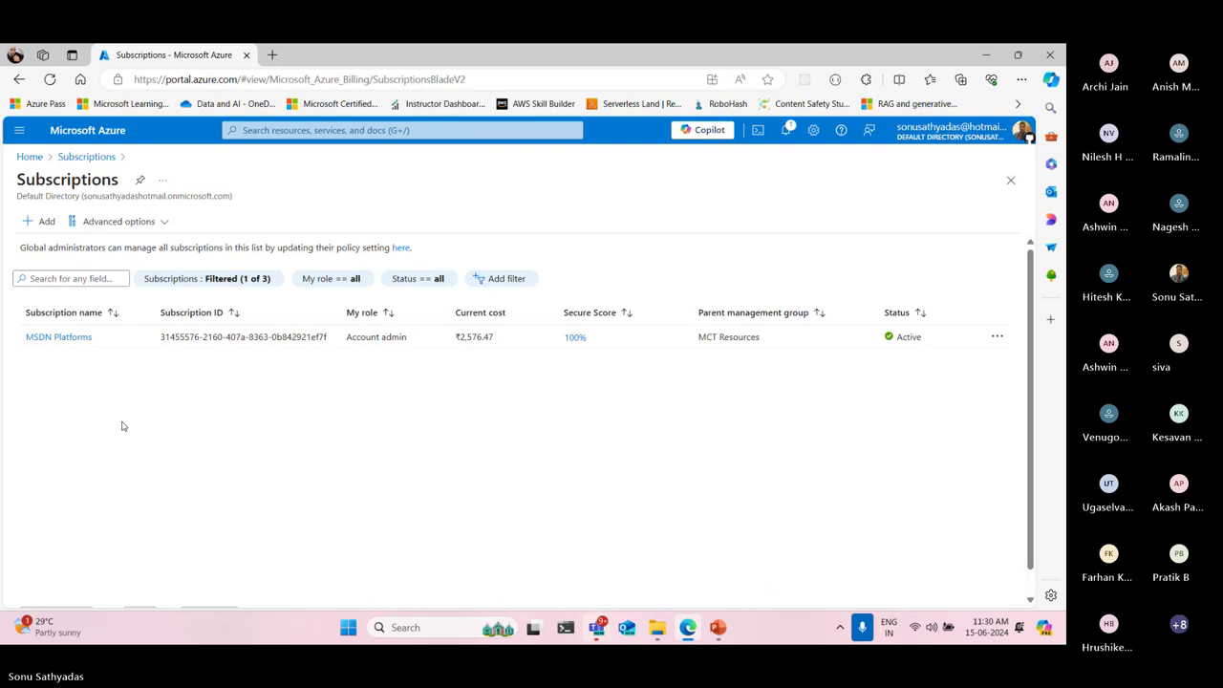
click(30, 157)
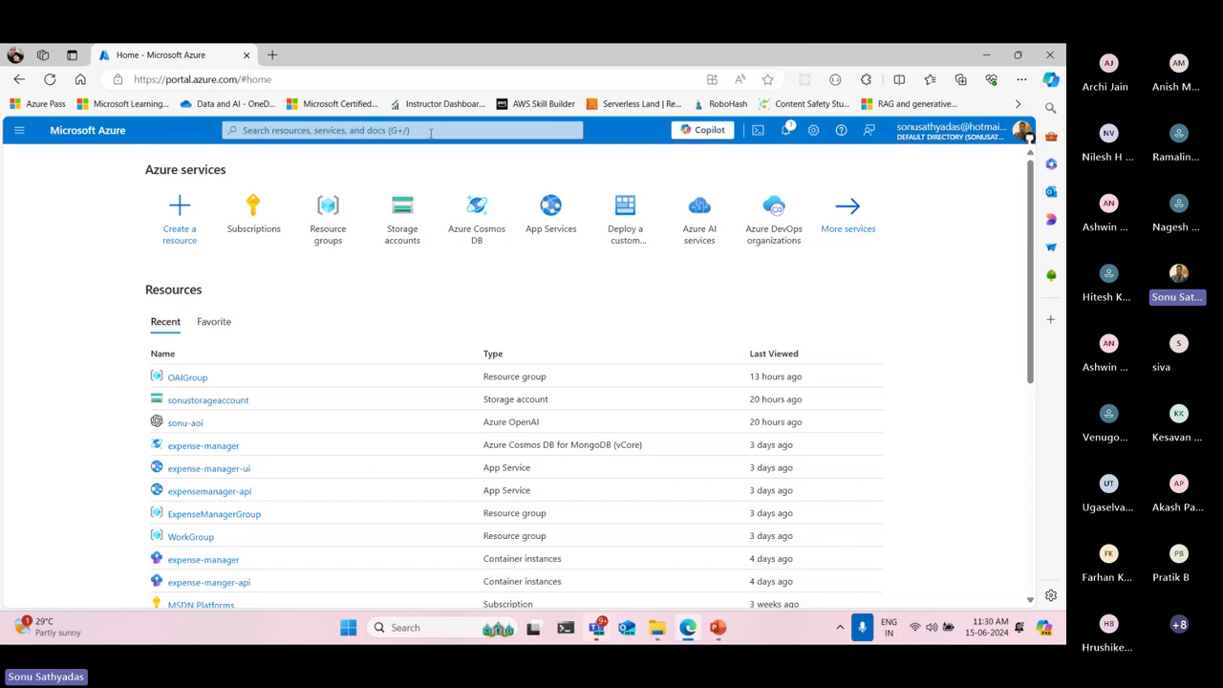
Open the full catalogue of Azure services and look through its service categories
click(26, 133)
click(27, 134)
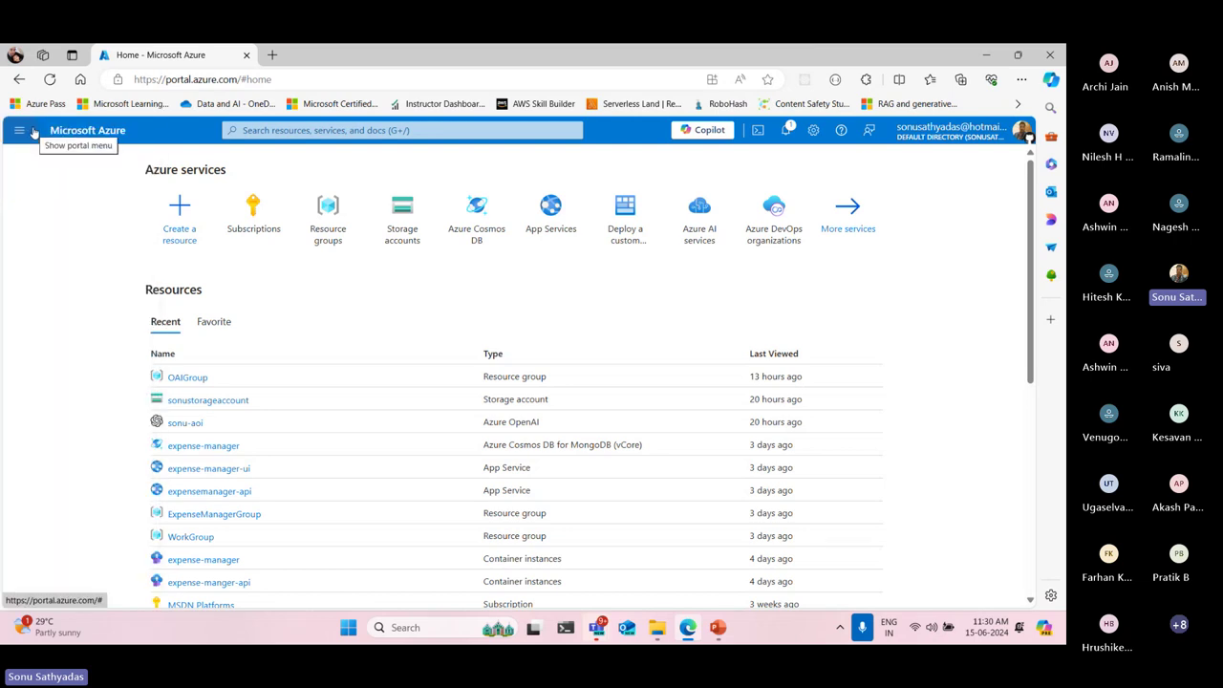
click(22, 134)
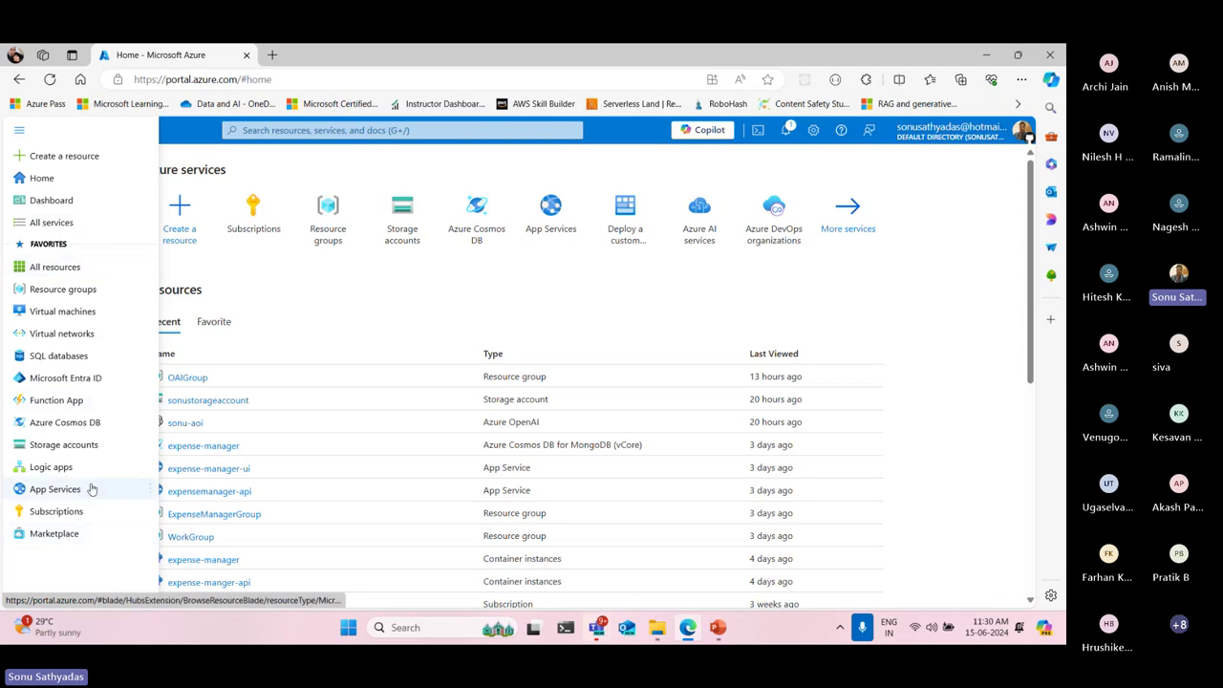
click(51, 224)
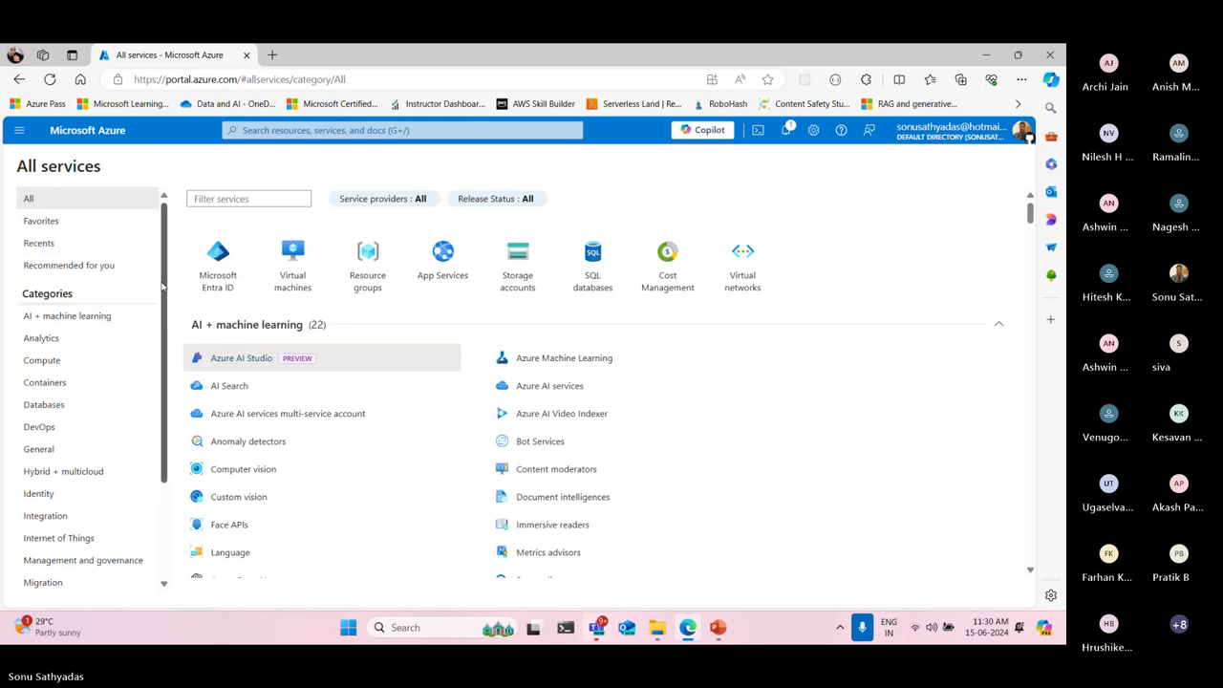
scroll(167, 368, down, 1)
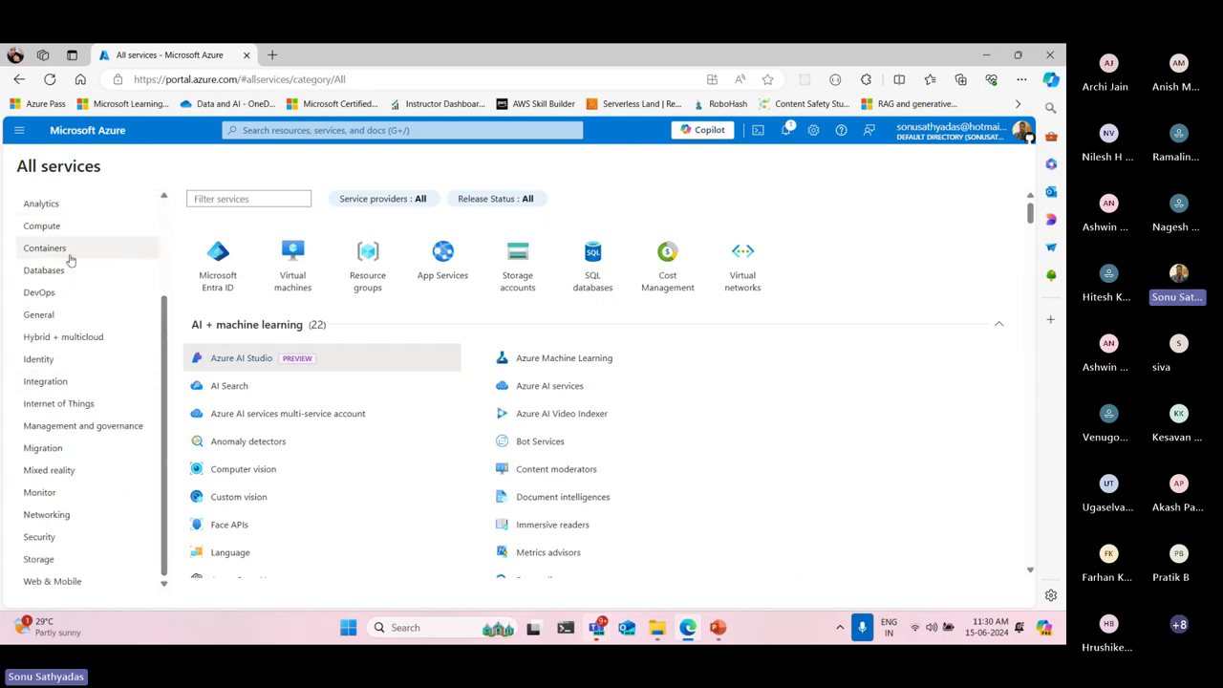
scroll(167, 382, up, 2)
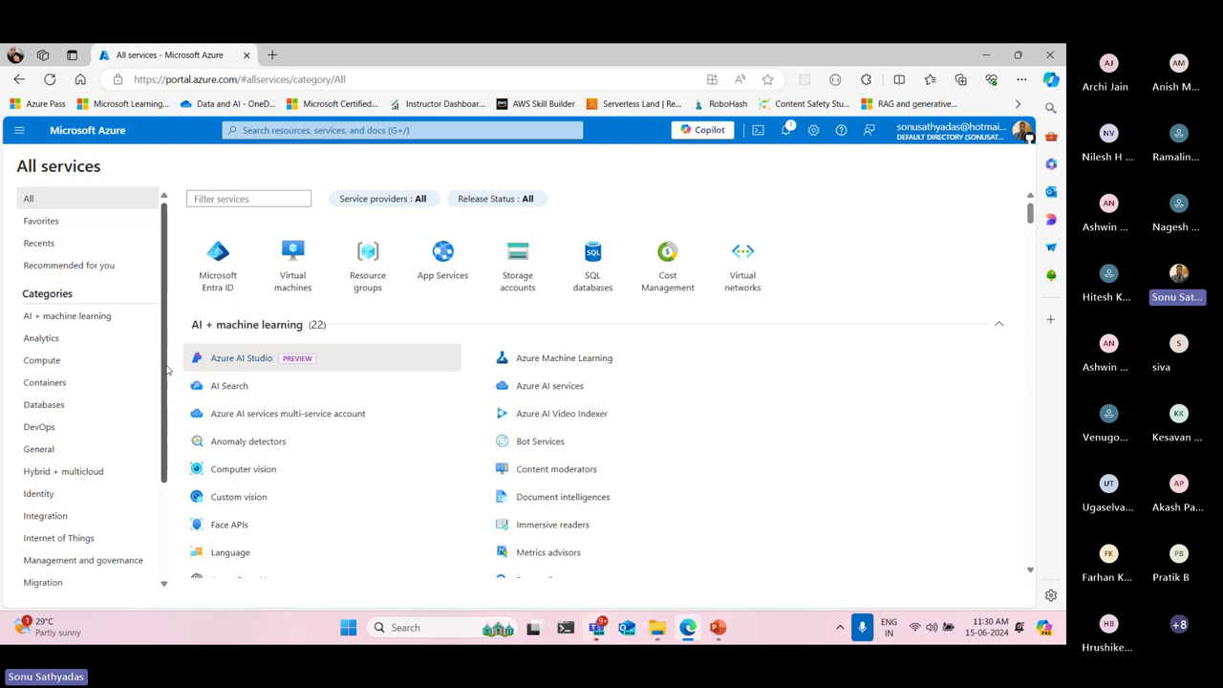
scroll(163, 401, down, 1)
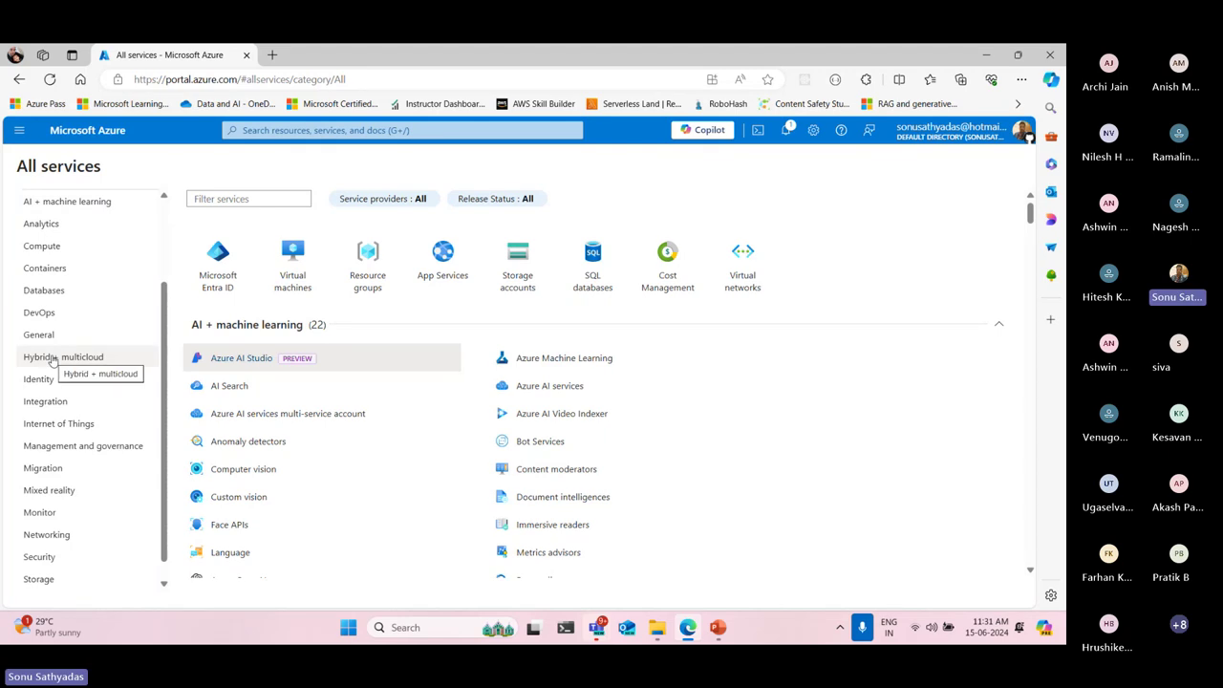
Show the Storage category, go to Storage accounts and start creating a new storage account
click(39, 579)
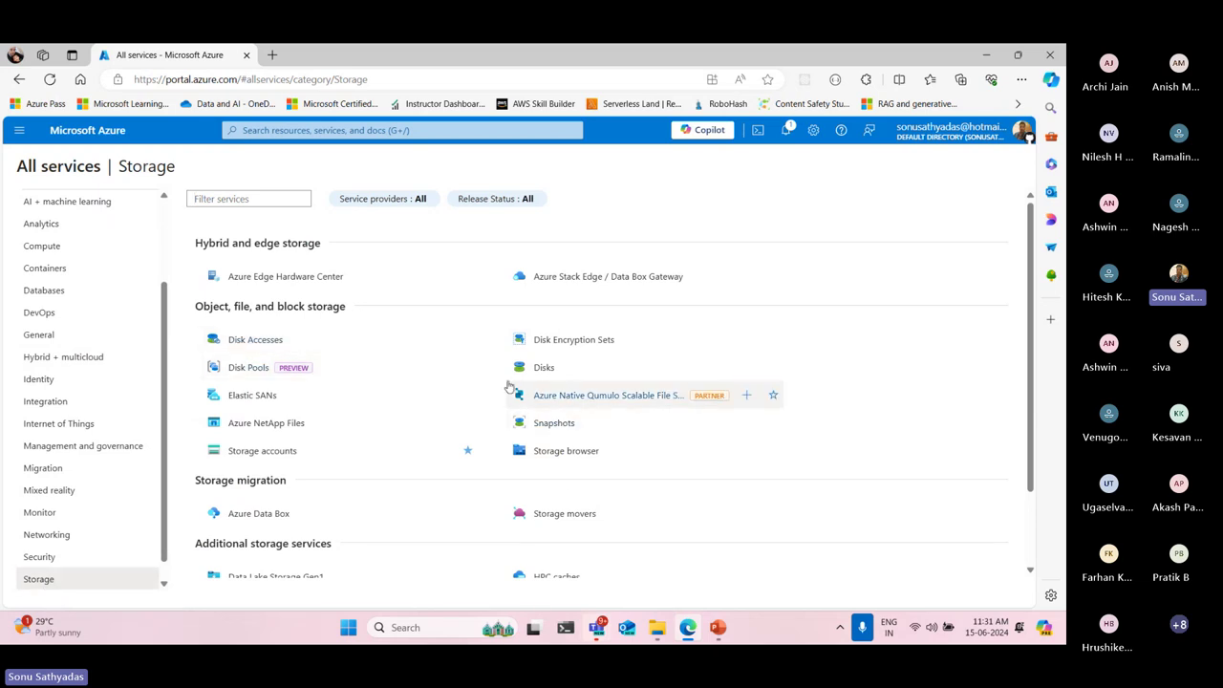
scroll(507, 401, down, 2)
scroll(522, 440, up, 2)
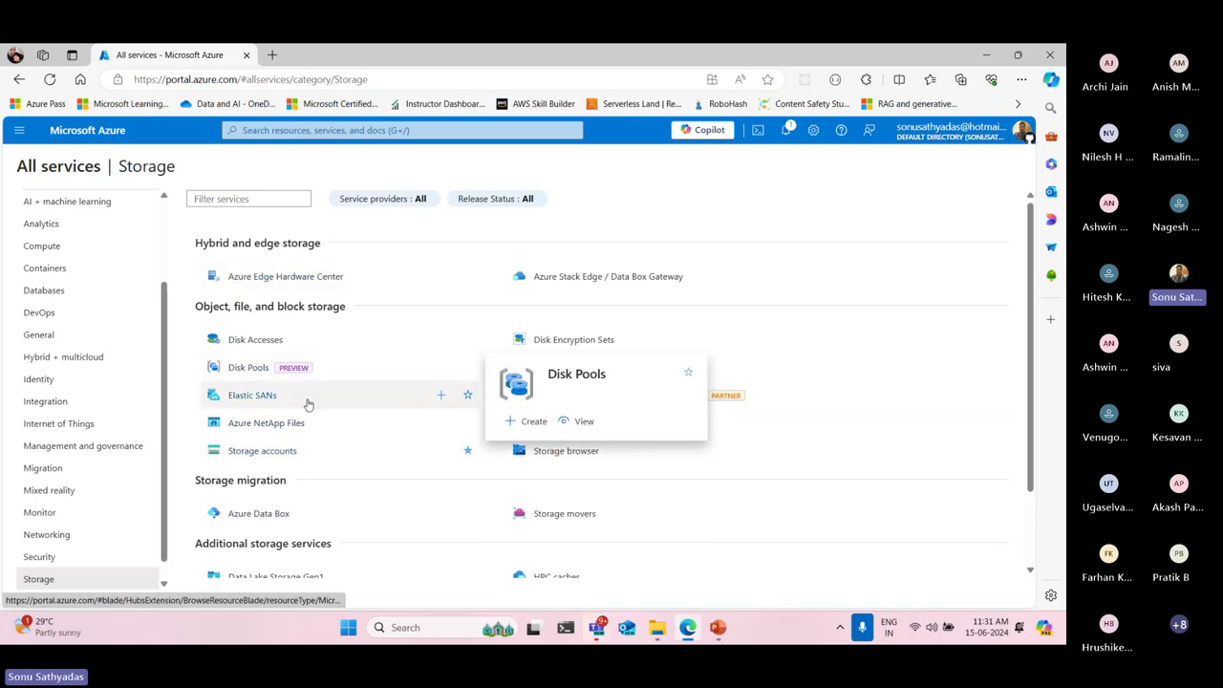
click(259, 455)
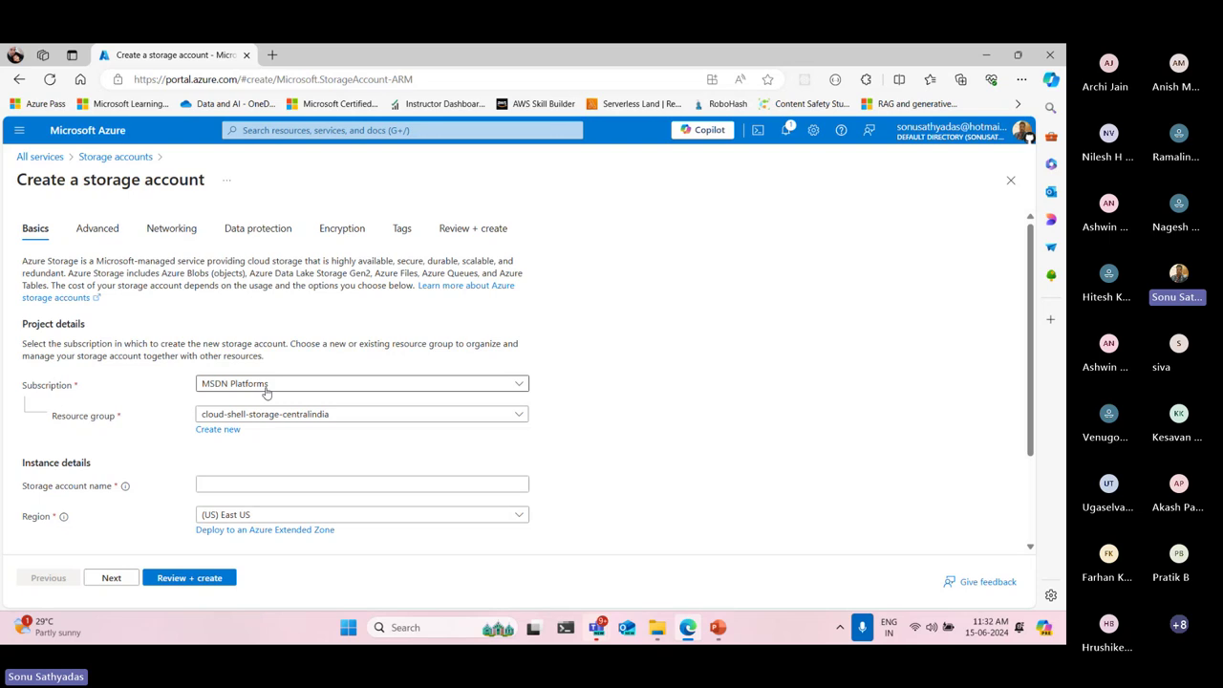
Create a new resource group named TestGroup for the storage account
click(269, 418)
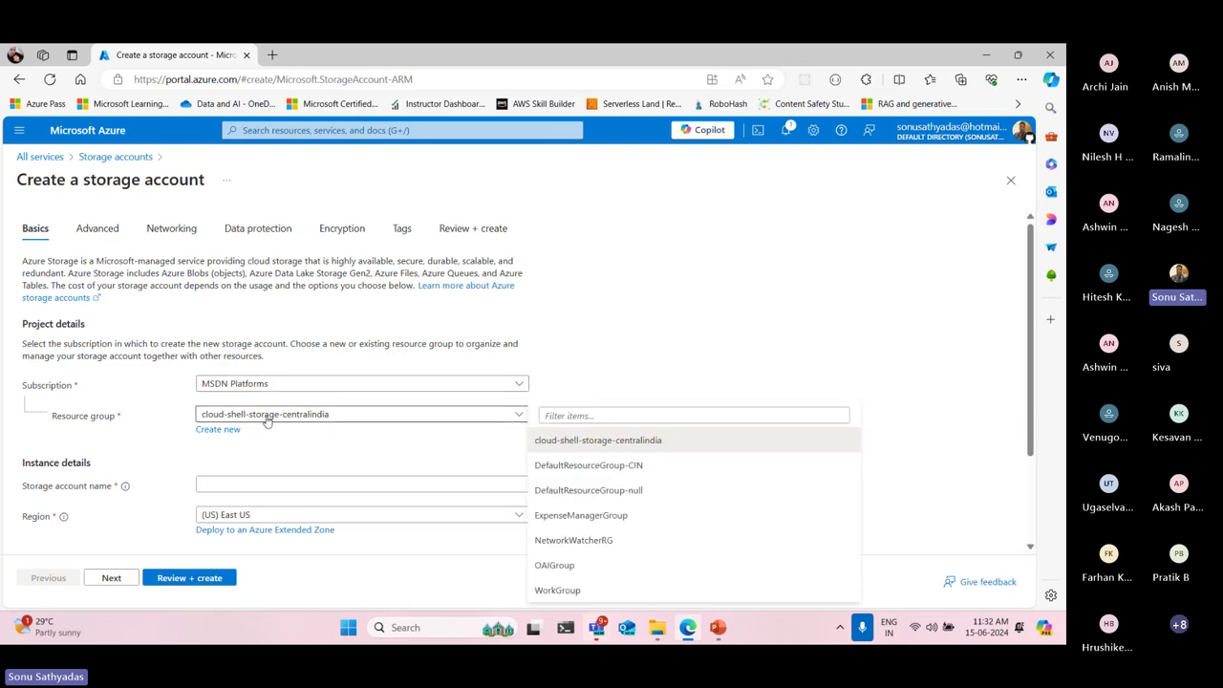
click(218, 430)
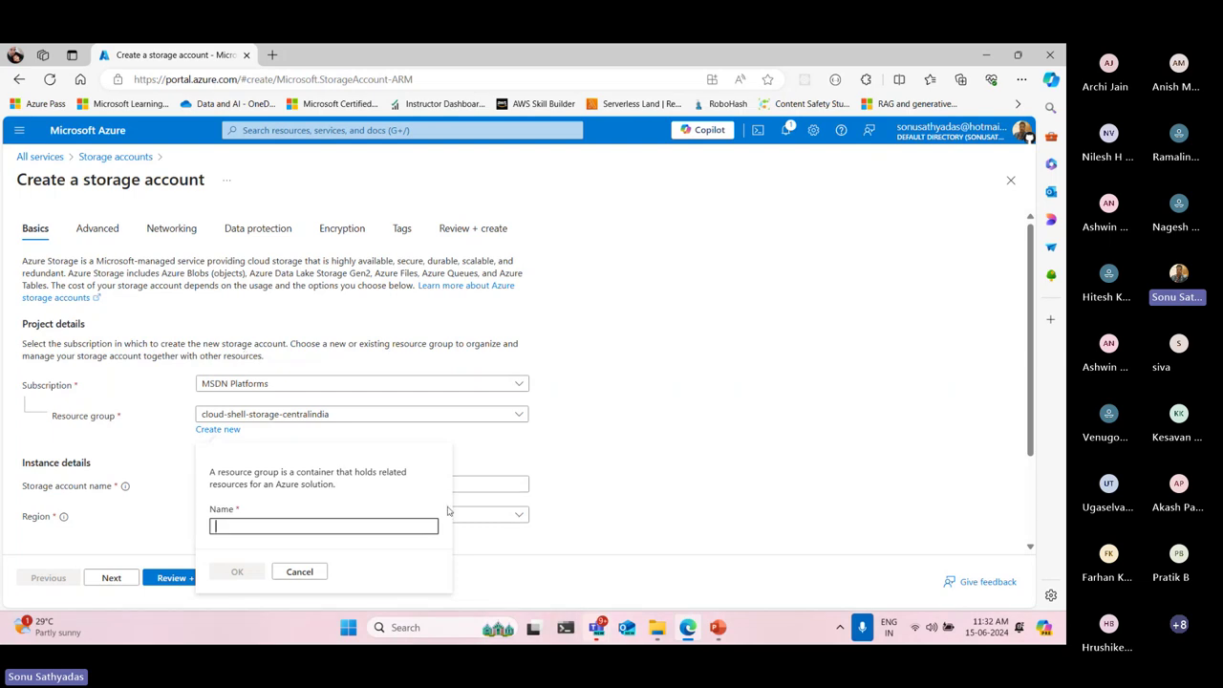
text(TestGroup)
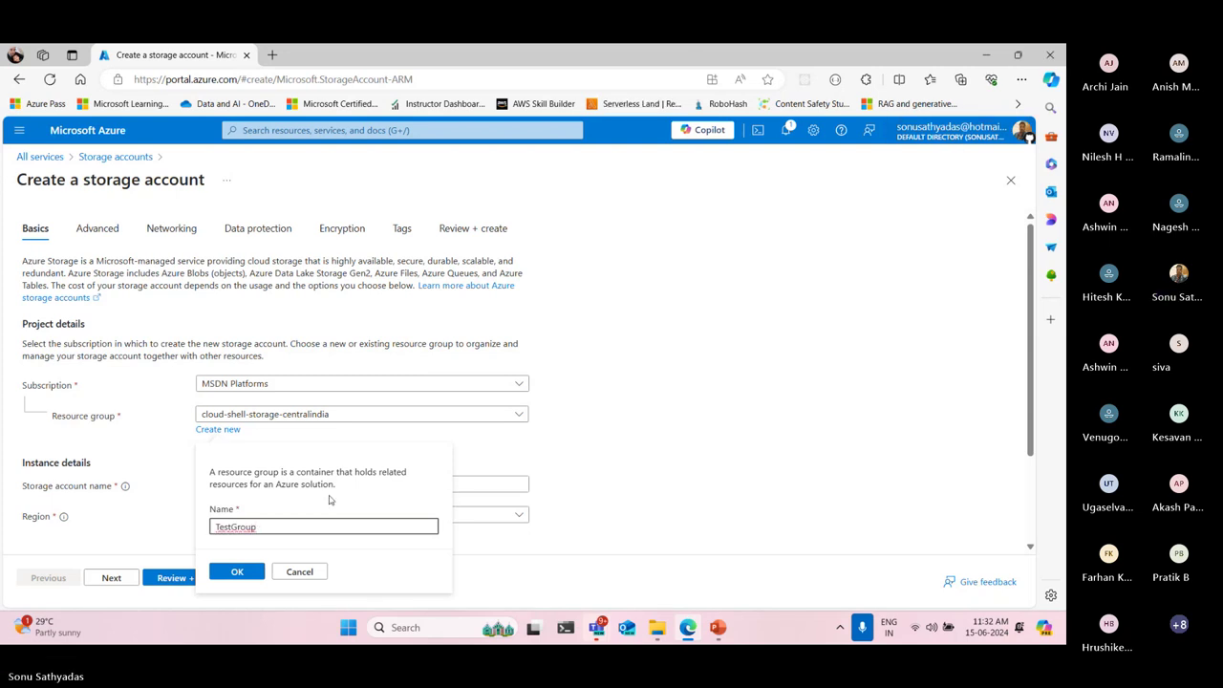
key(Return)
Examine the naming requirements for the storage account name in the instance details
scroll(468, 354, down, 1)
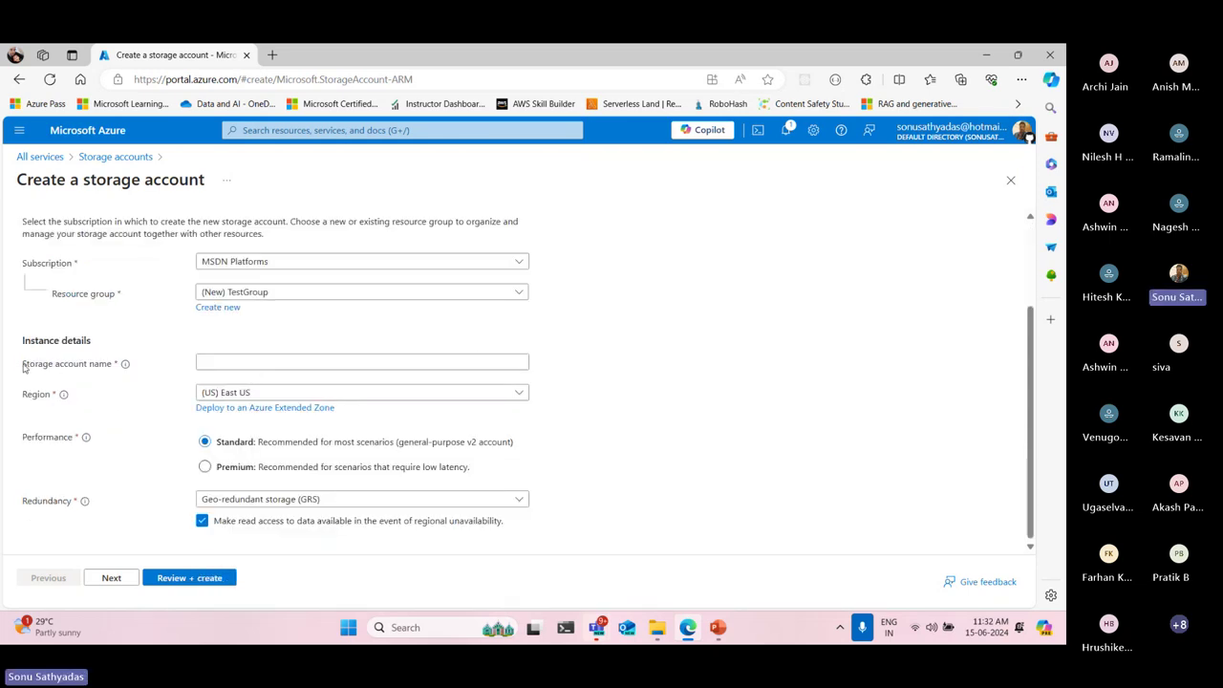
drag(24, 370, 120, 368)
click(214, 361)
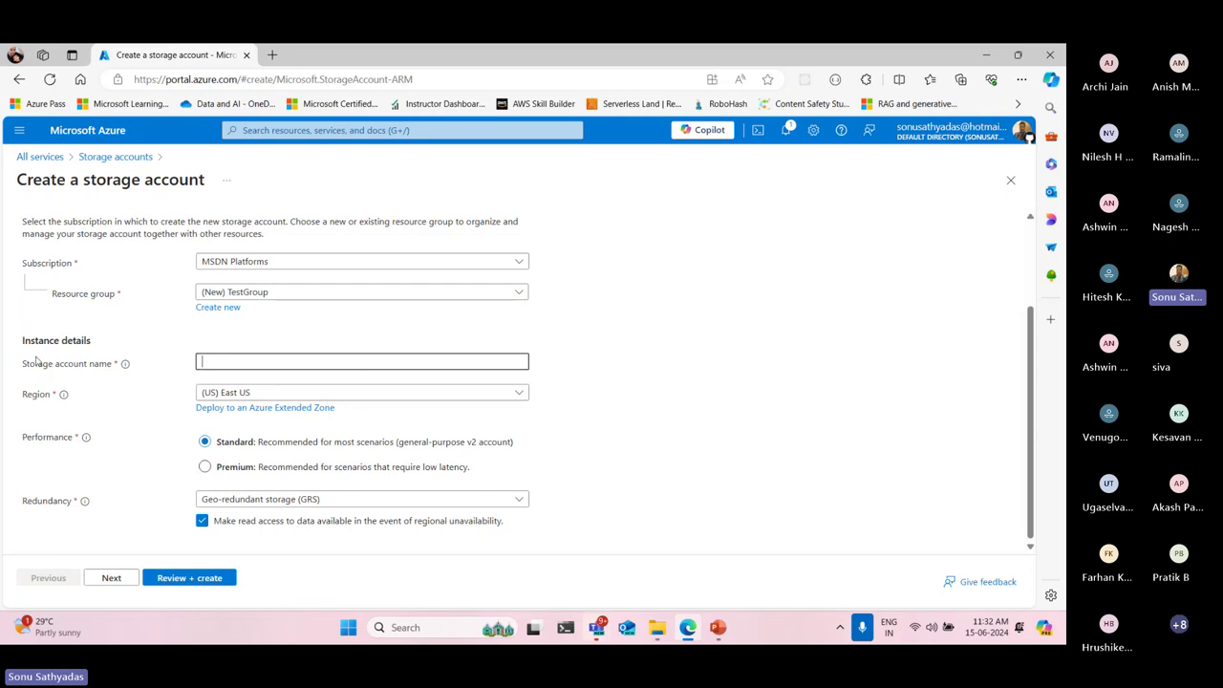
drag(36, 361, 118, 364)
click(148, 386)
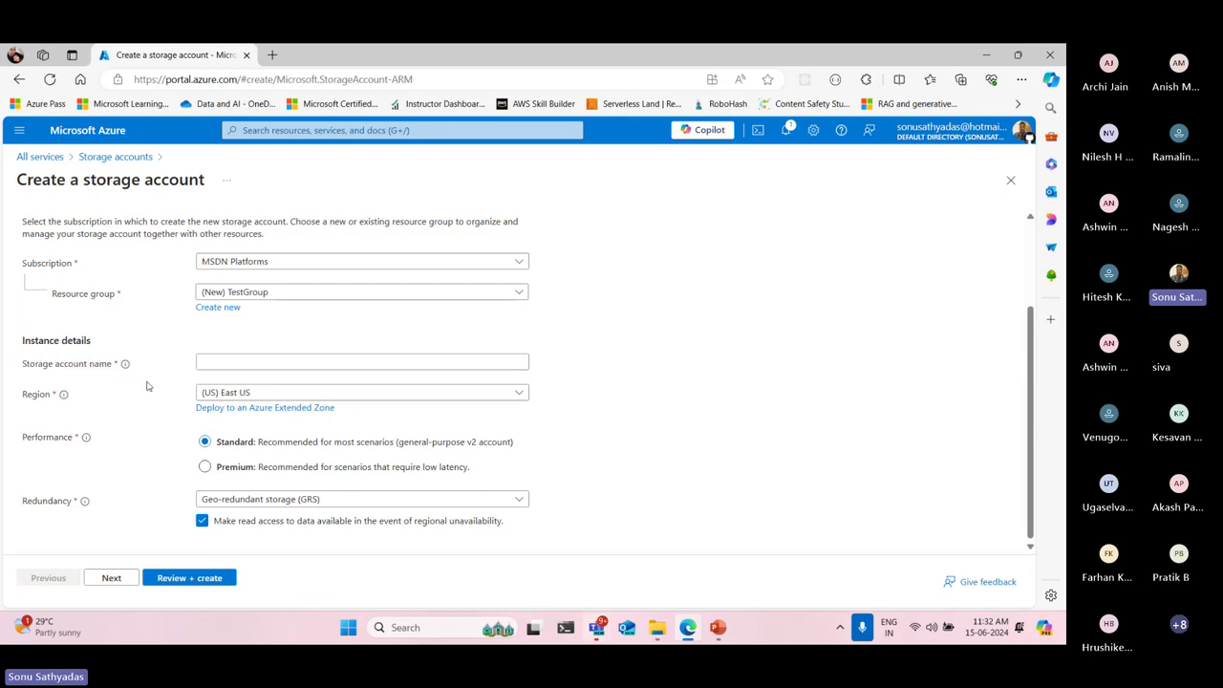
mouse_move(124, 367)
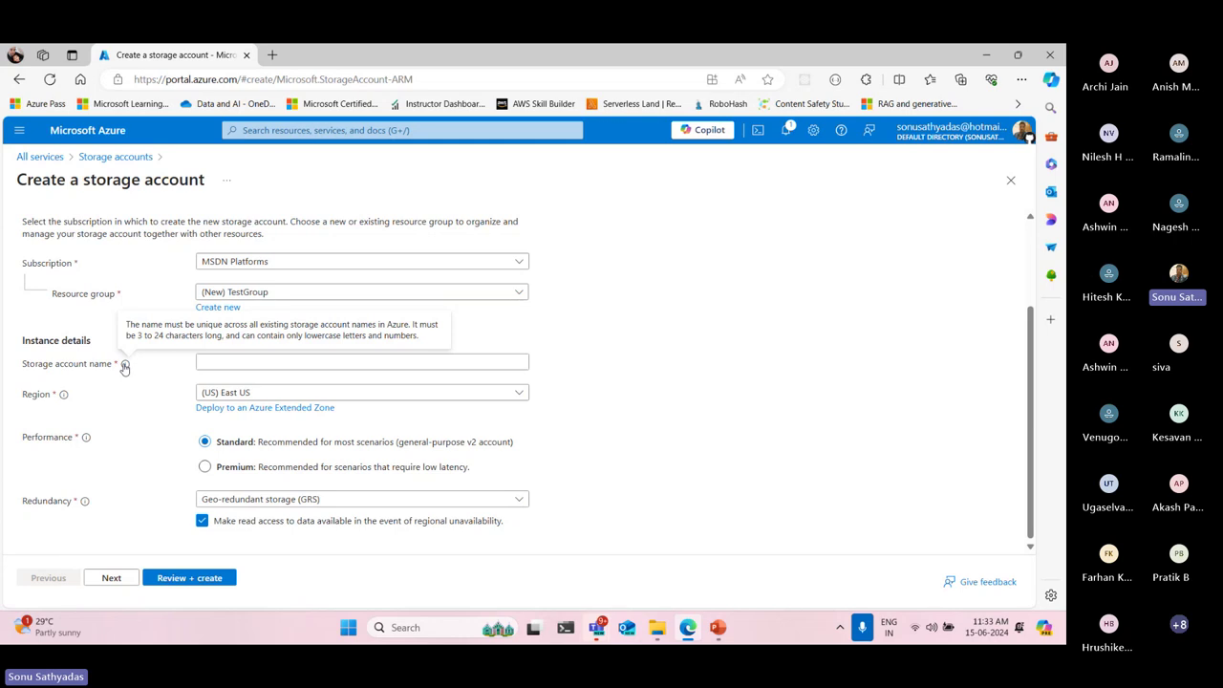
Try abc as the storage account name and clear the entry
click(201, 361)
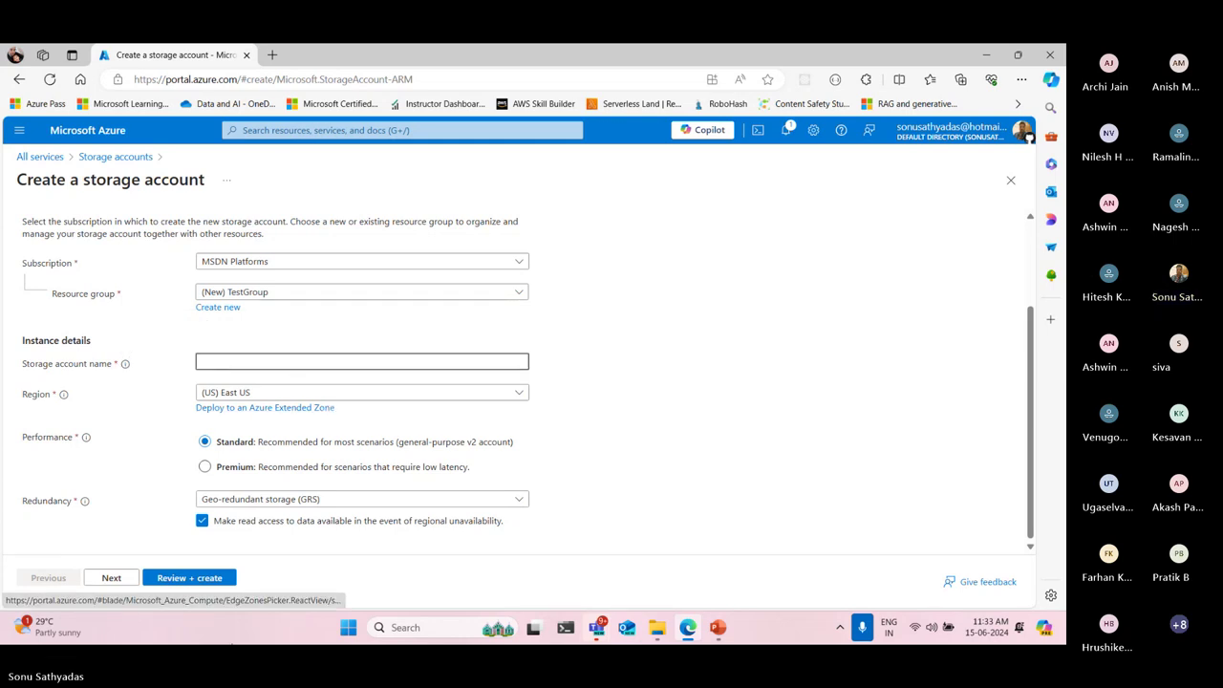
text(abc)
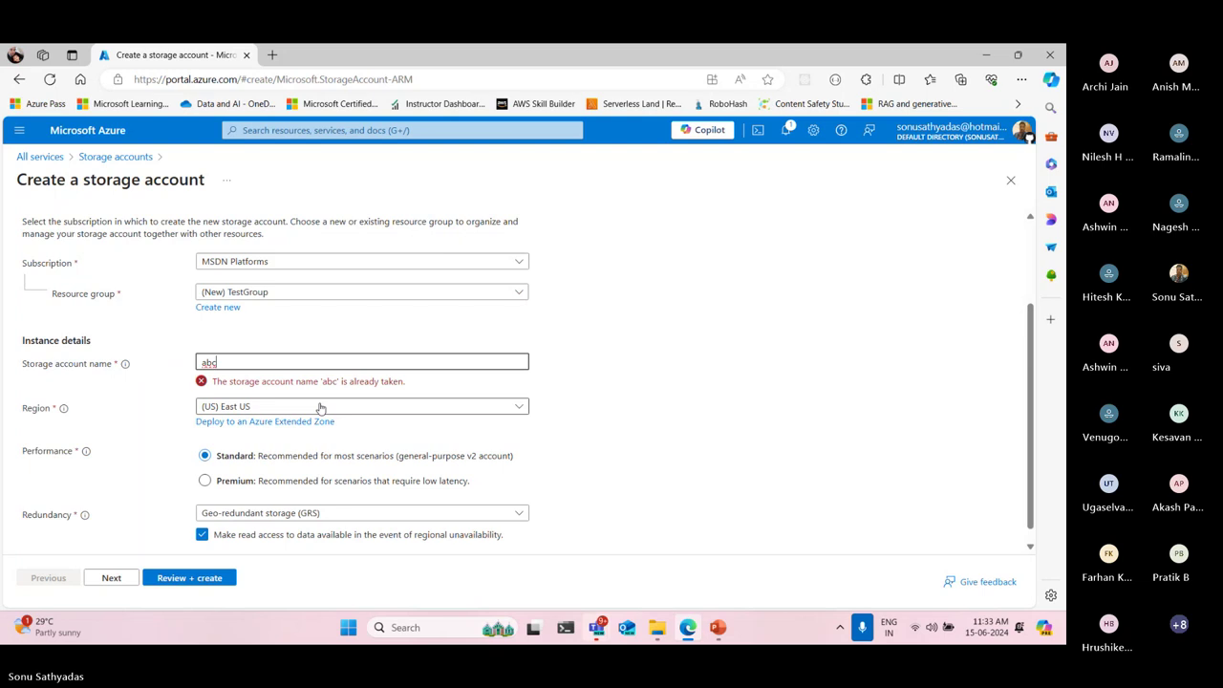
key(BackSpace)
key(BackSpace)
key(BackSpace)
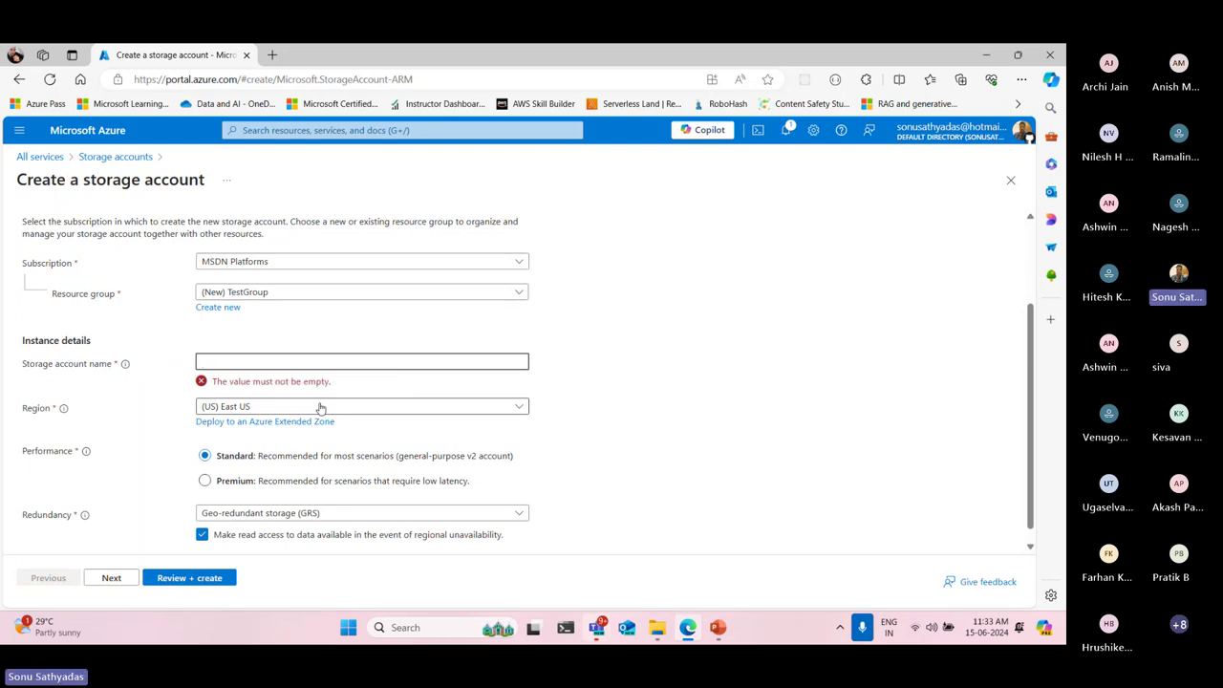
Name the storage account synergeticsstore
text(synergeticssst)
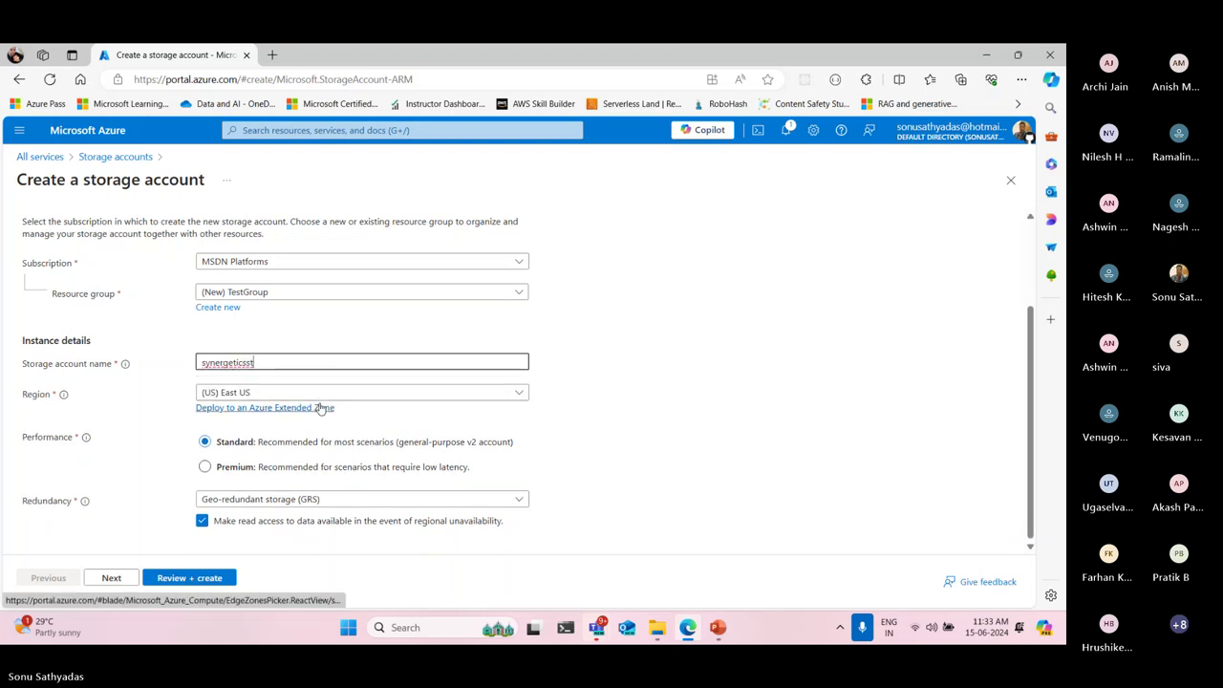
text(ore)
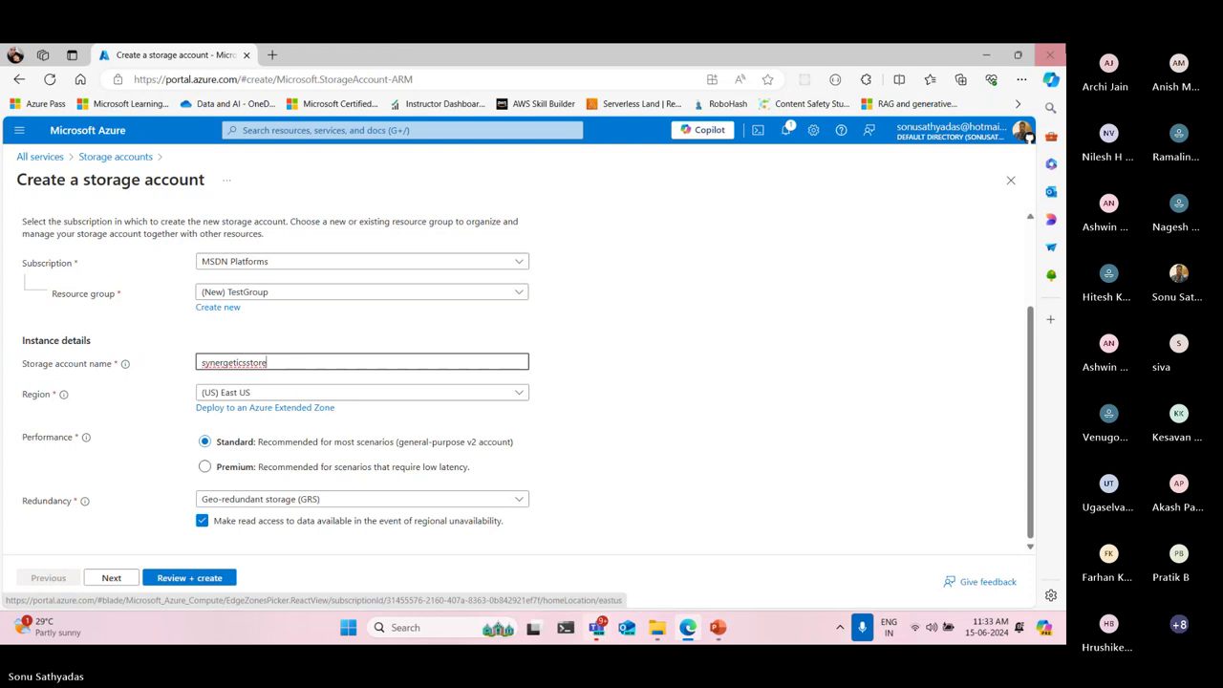
click(907, 318)
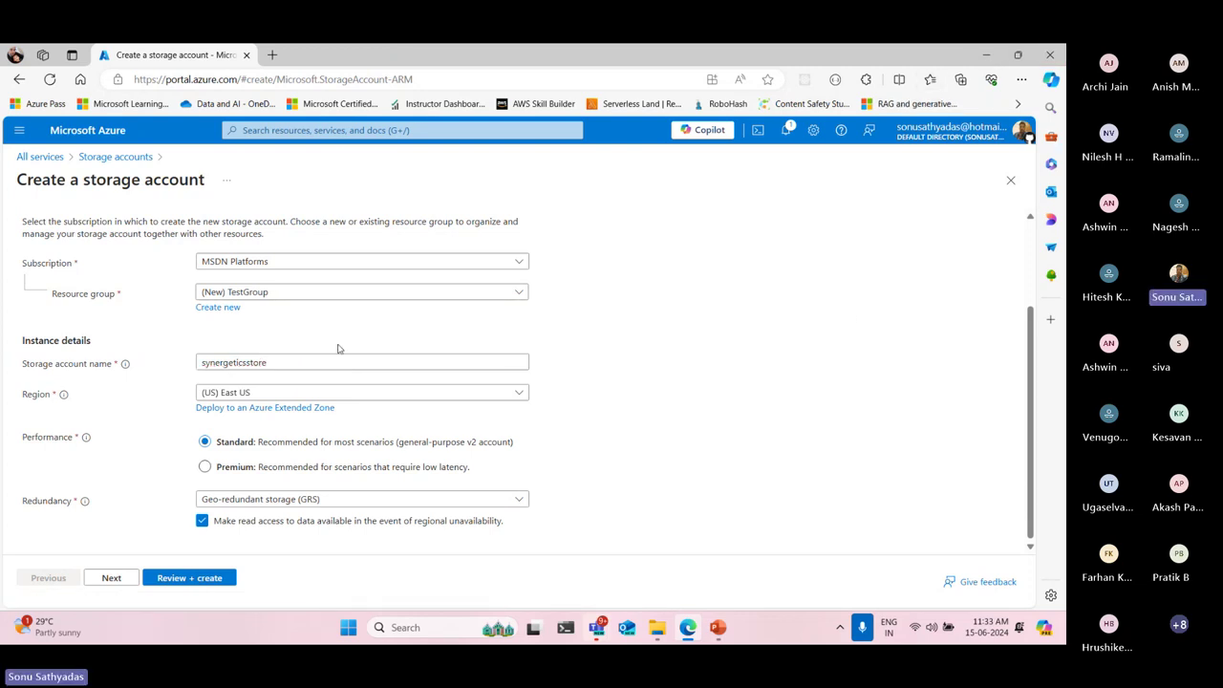
click(287, 361)
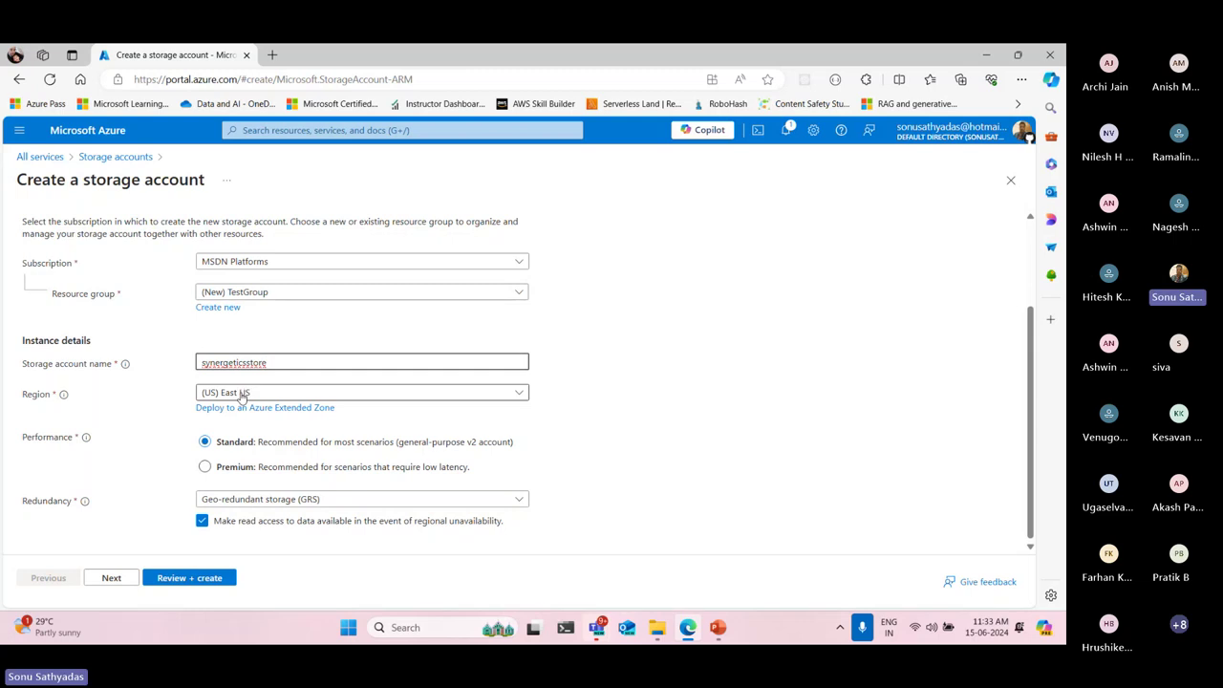
Set the storage account's region to (Asia Pacific) Central India
click(241, 396)
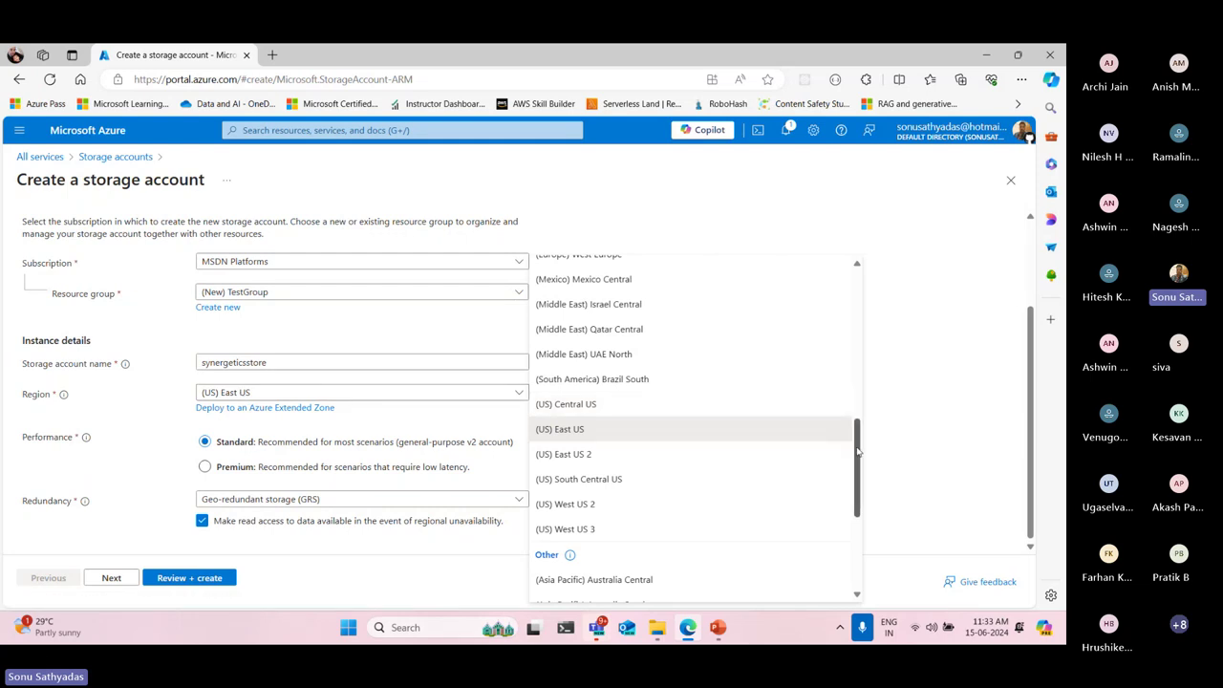
drag(859, 455, 858, 293)
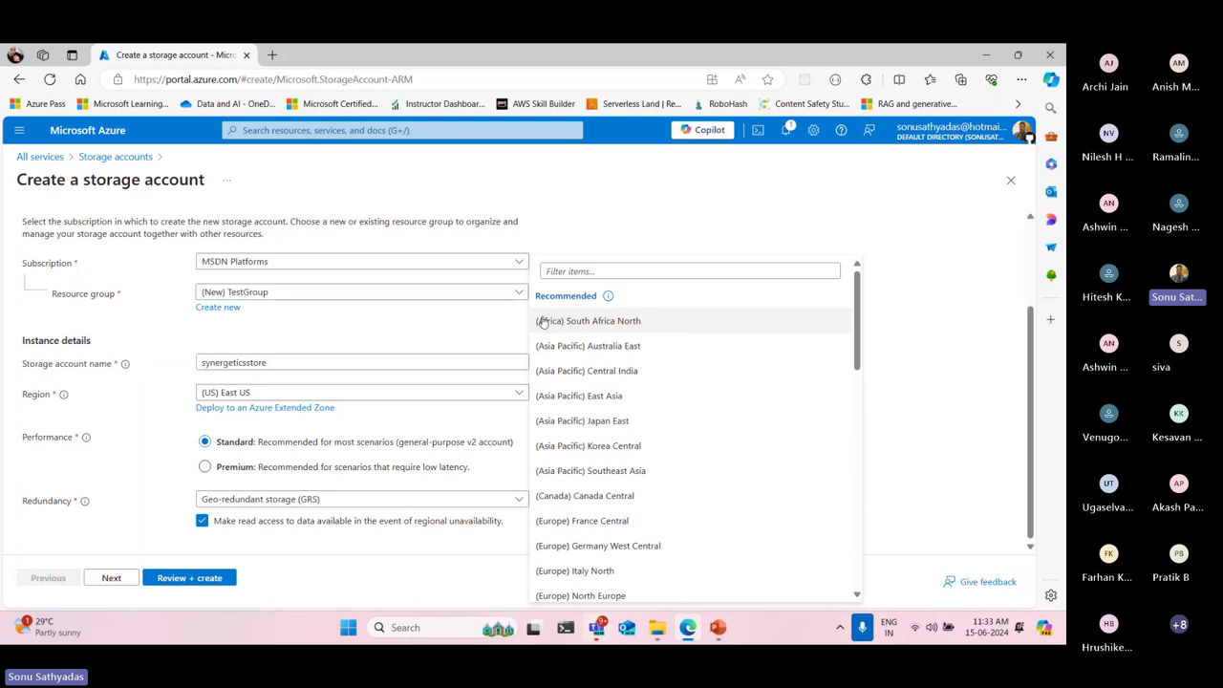
scroll(545, 335, down, 1)
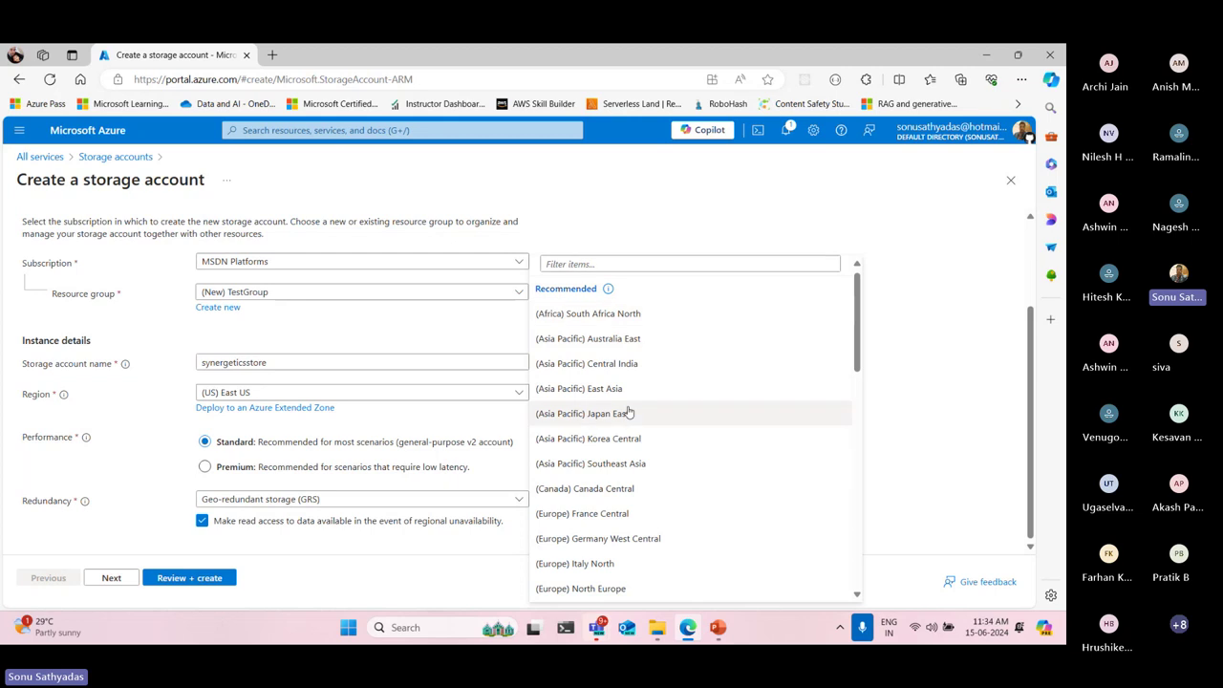
scroll(616, 447, down, 2)
scroll(610, 430, down, 2)
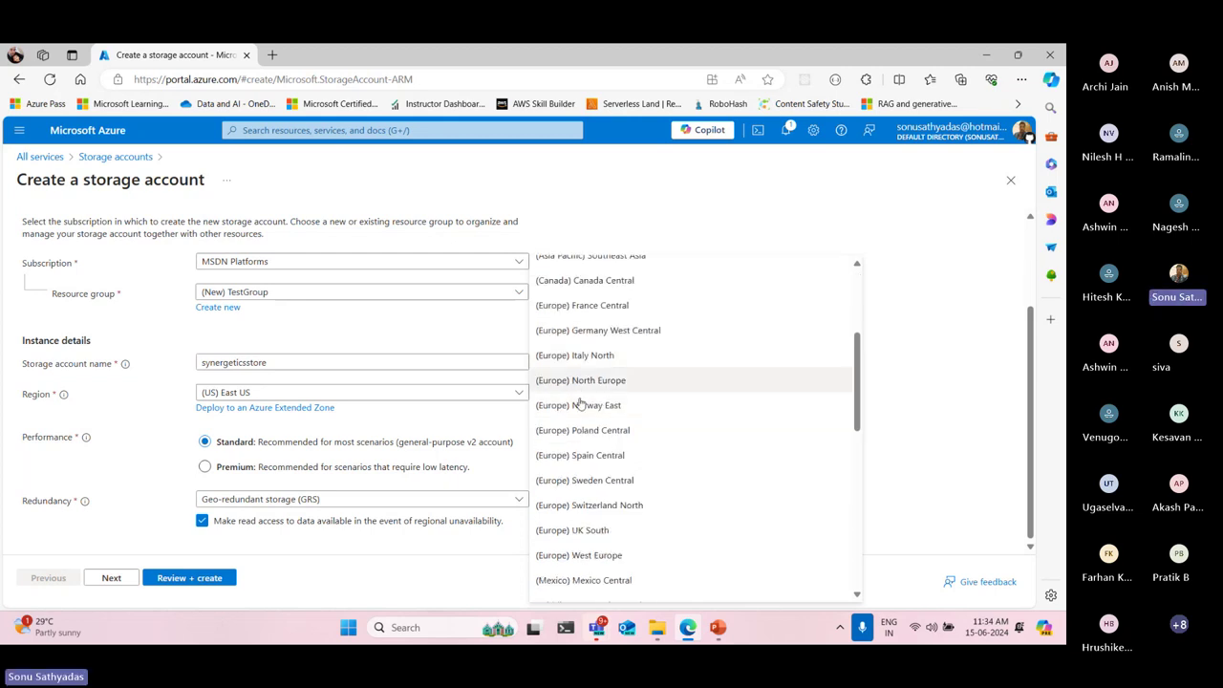
scroll(583, 457, down, 4)
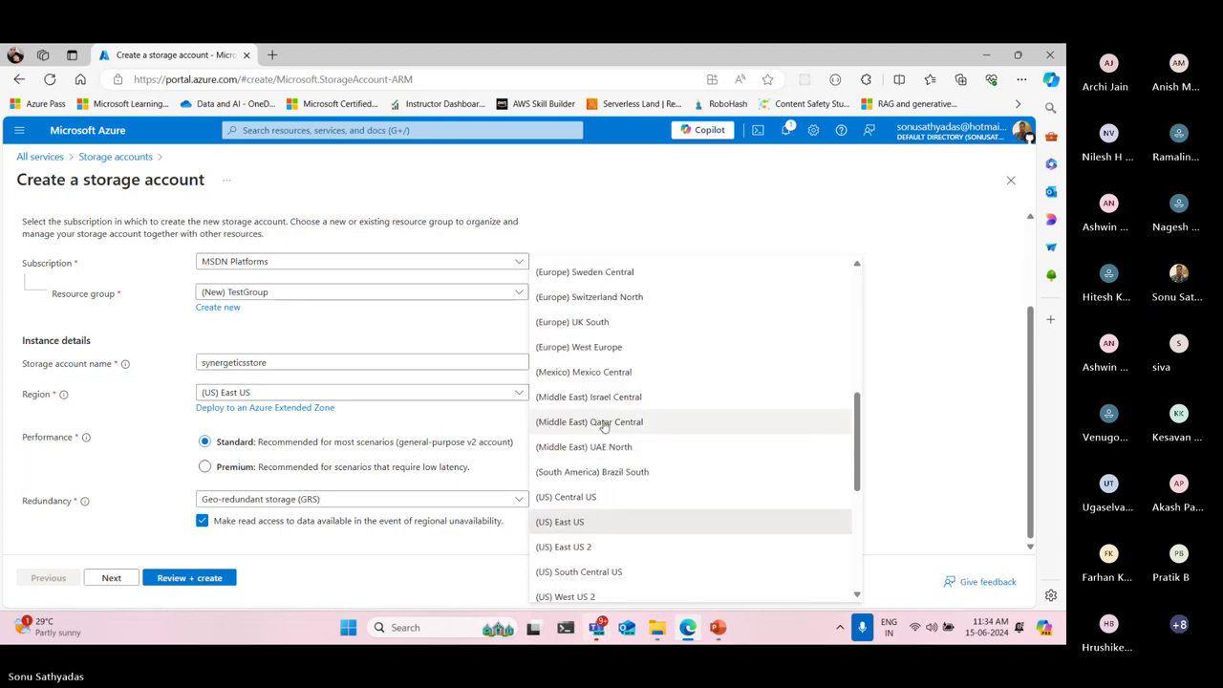
scroll(599, 434, down, 2)
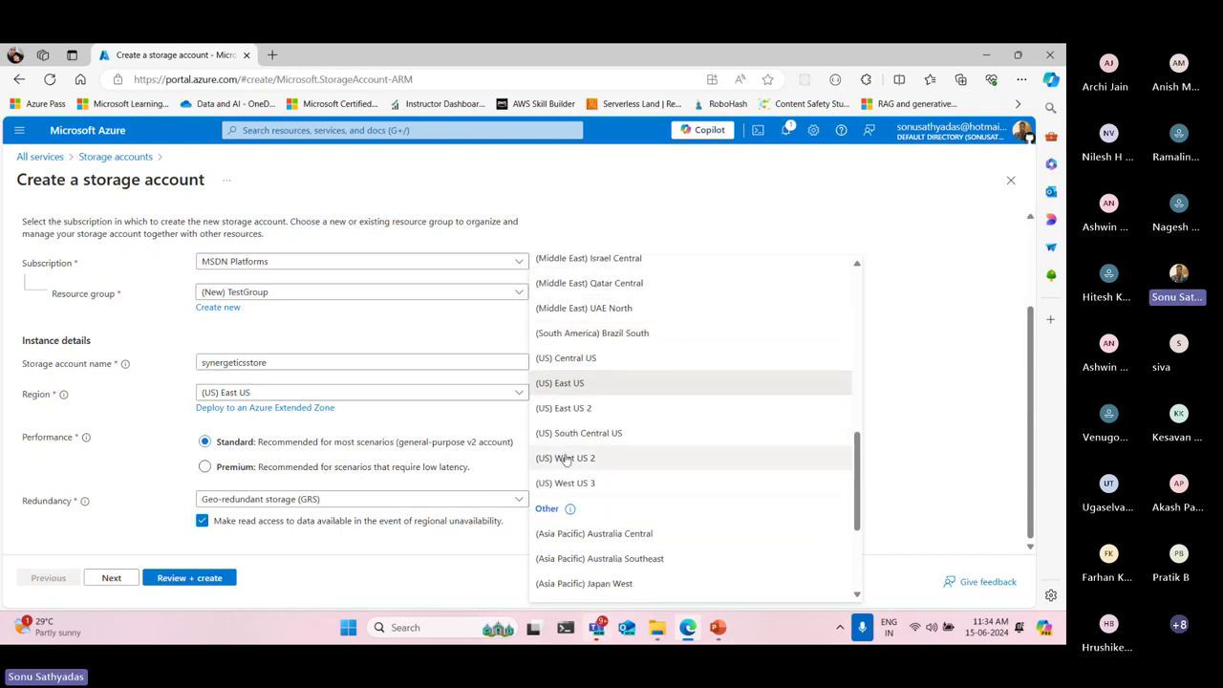
scroll(567, 458, down, 1)
scroll(565, 459, down, 2)
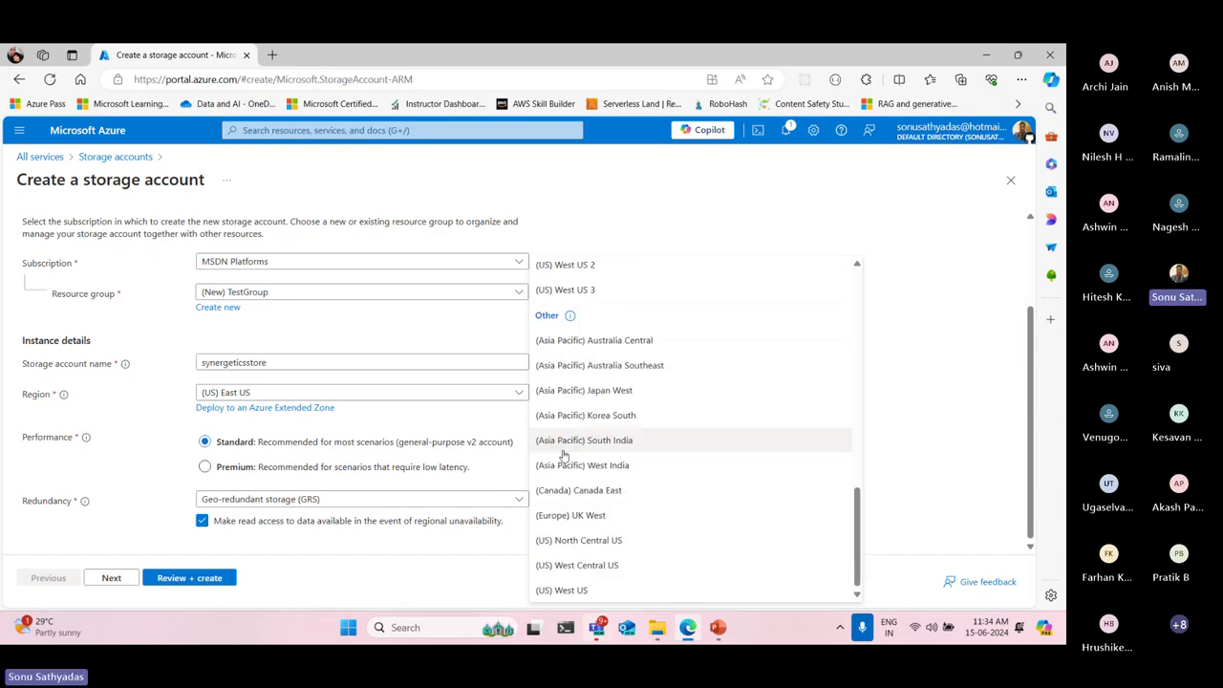
scroll(564, 457, up, 6)
scroll(563, 456, up, 5)
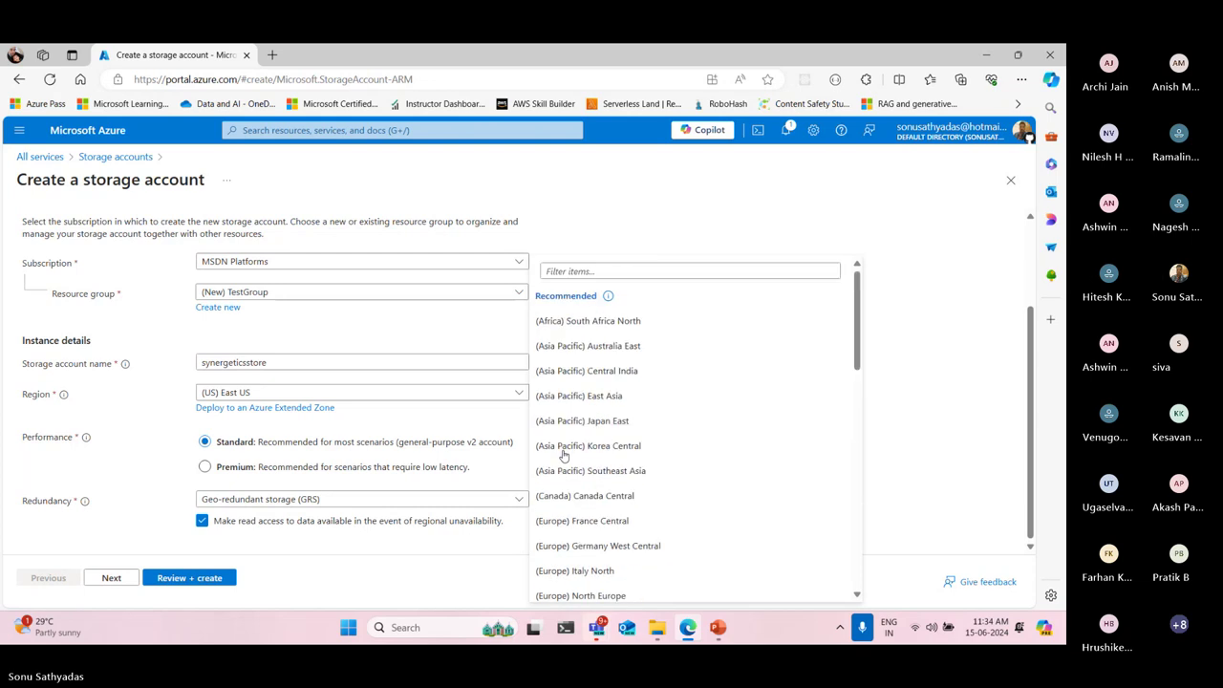
click(638, 369)
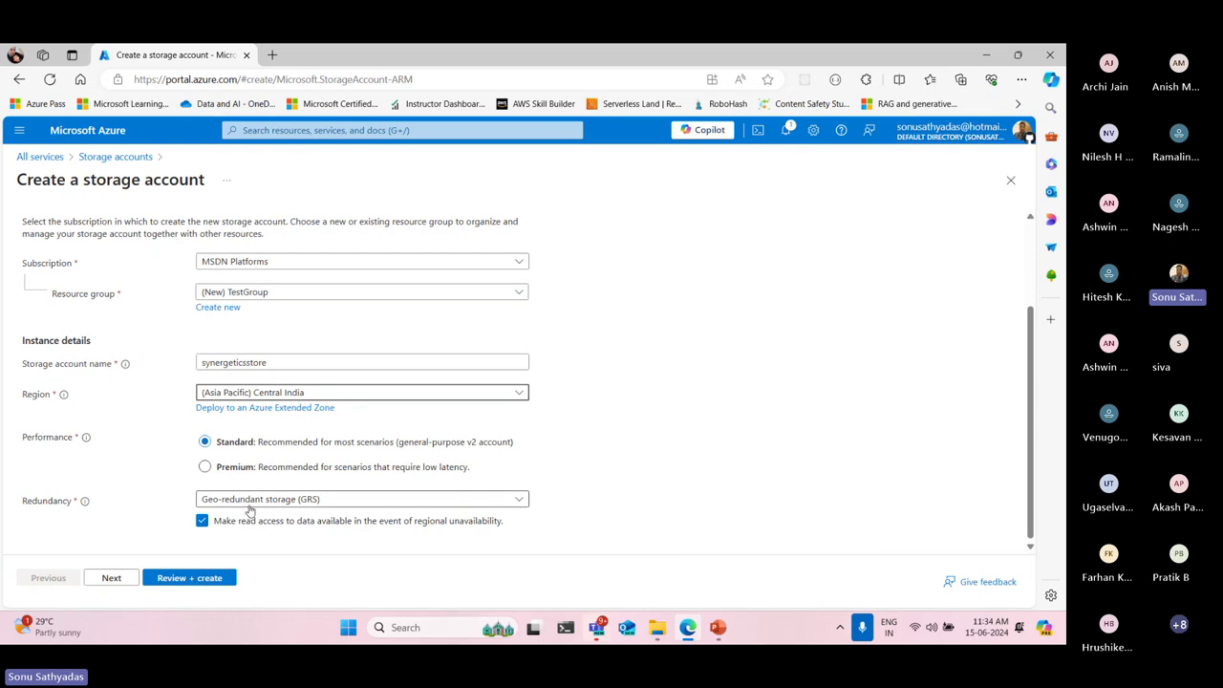
Keep Geo-redundant storage (GRS) as the redundancy option, and validate and create the storage account
click(367, 499)
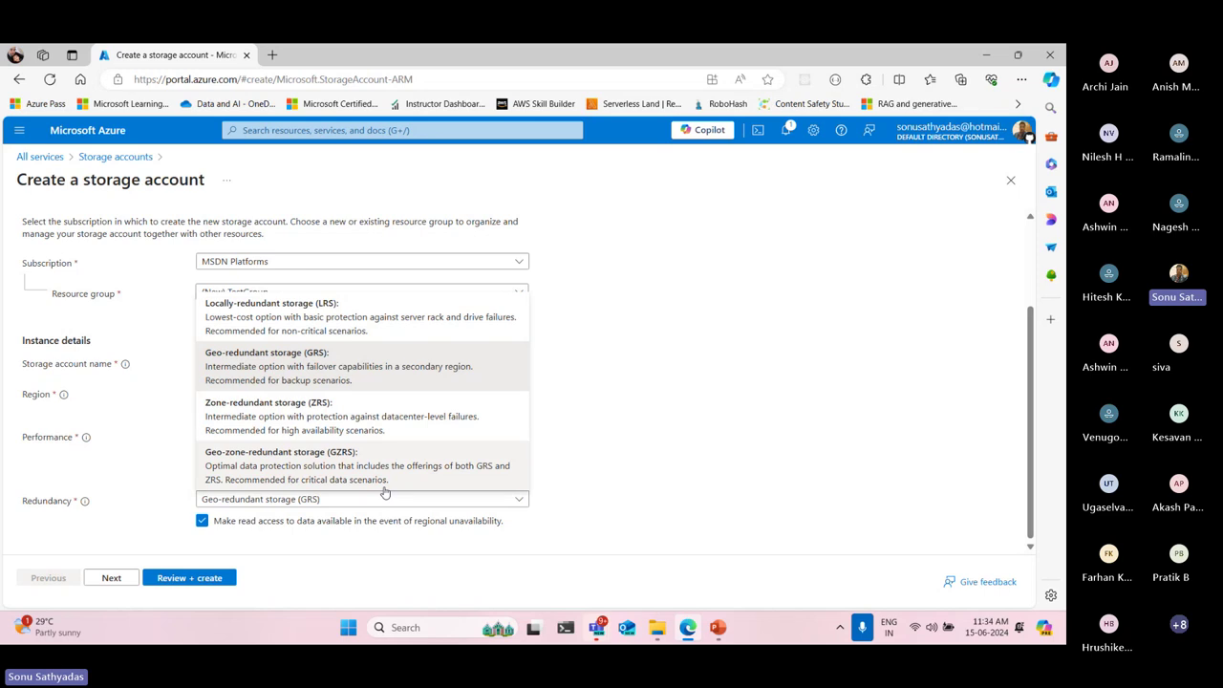
click(611, 420)
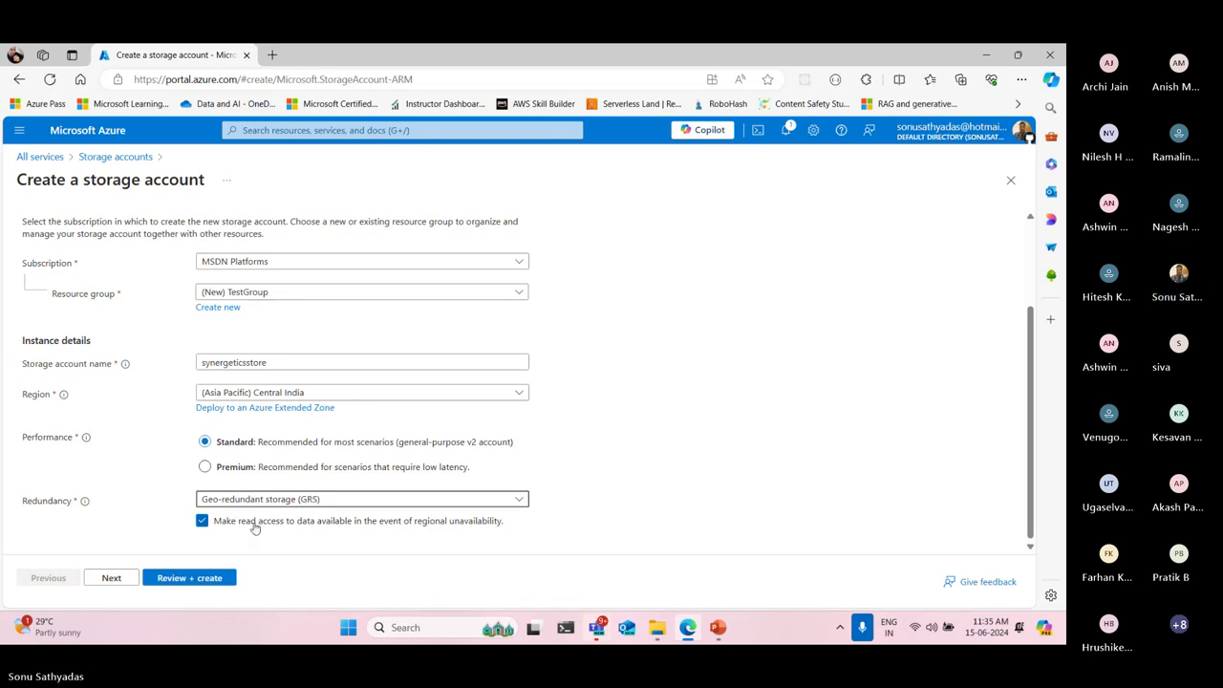
click(188, 577)
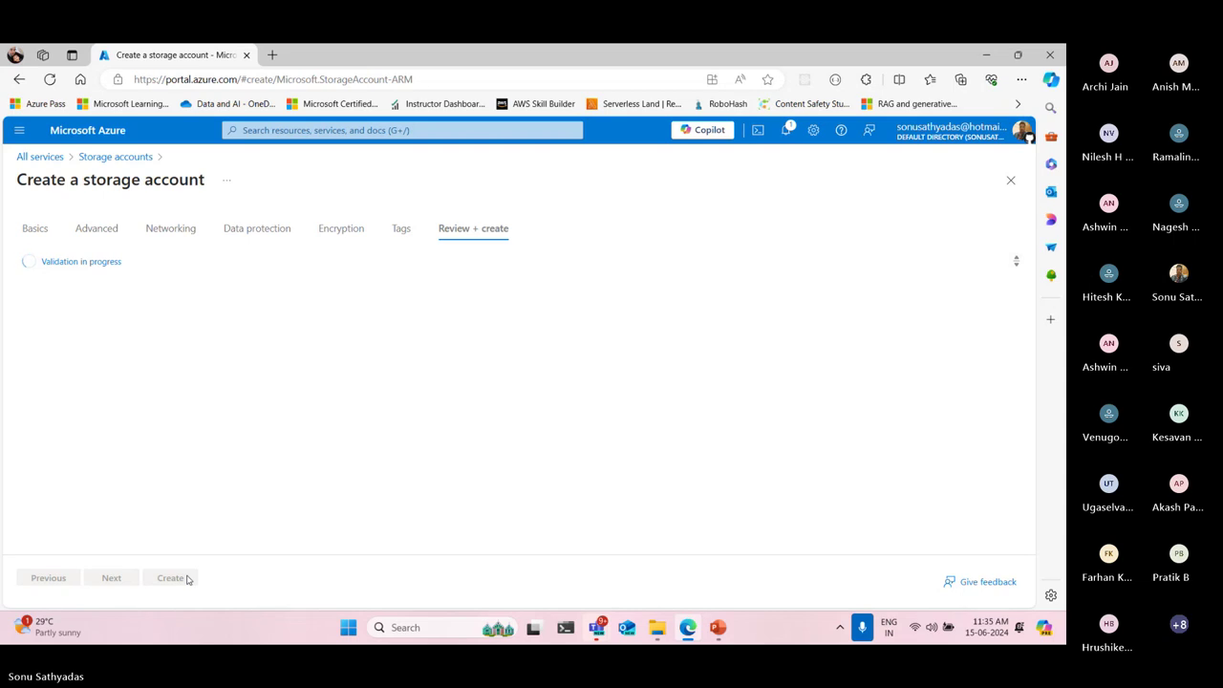
click(170, 578)
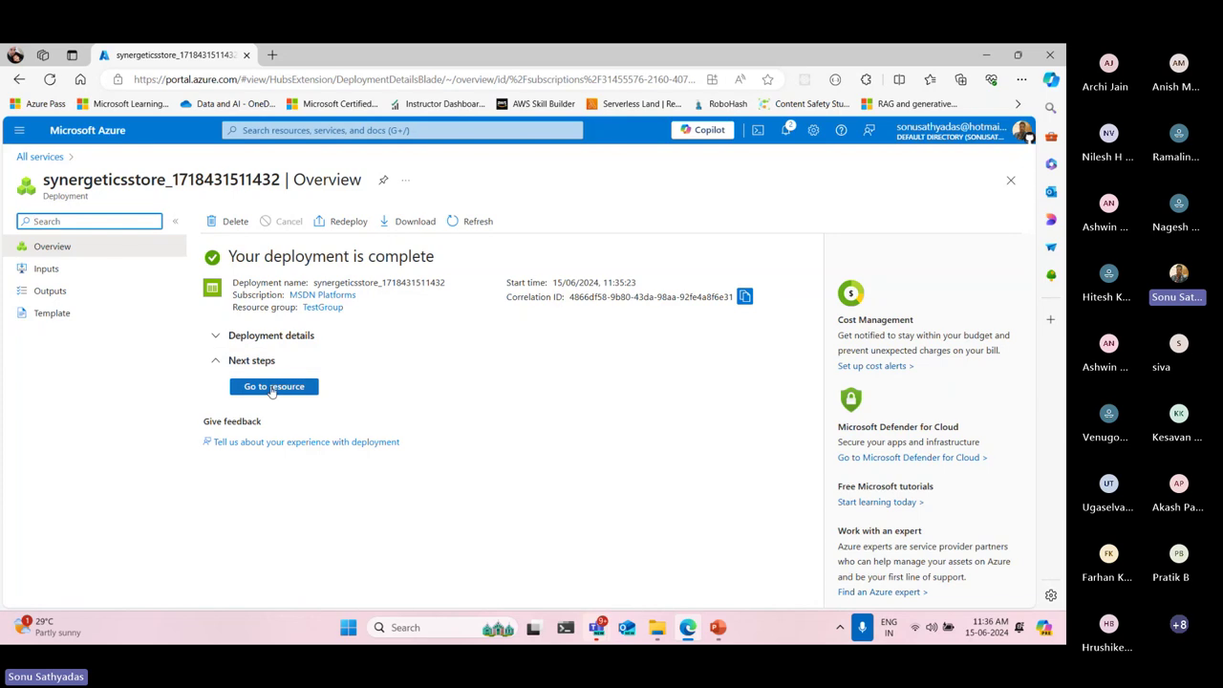
Open the deployed storage account and examine its location and its primary and secondary locations in the overview
click(274, 387)
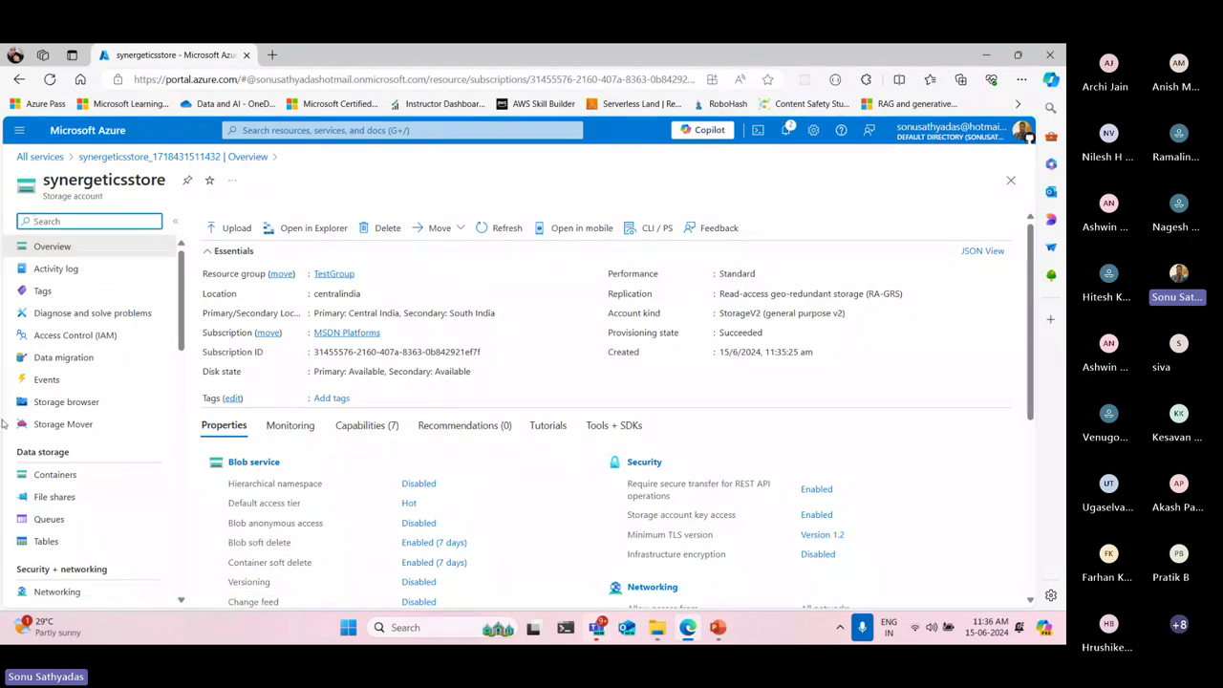
double_click(220, 294)
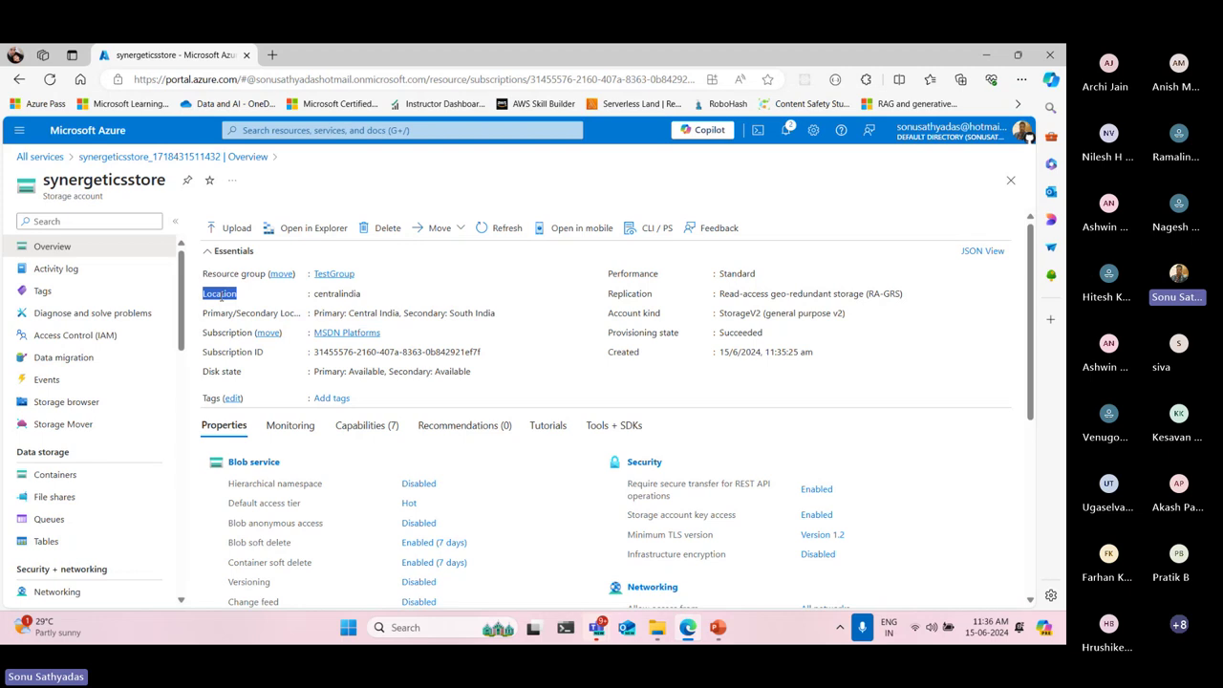
click(327, 295)
double_click(327, 296)
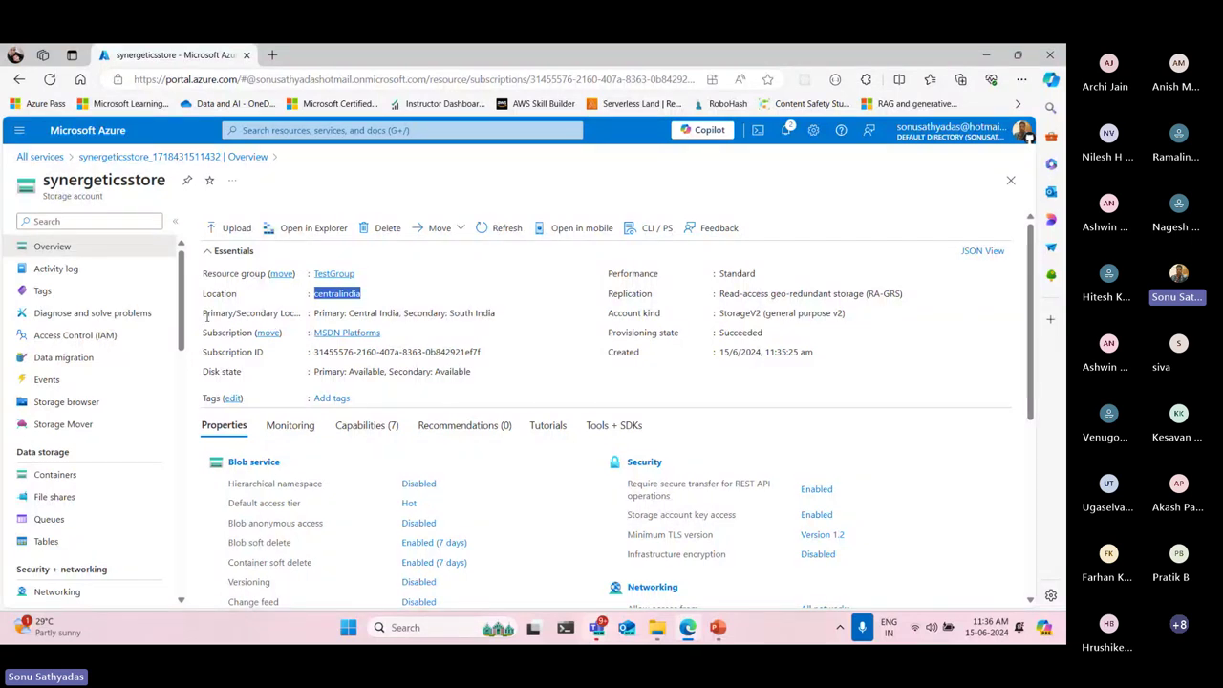
drag(207, 318, 297, 317)
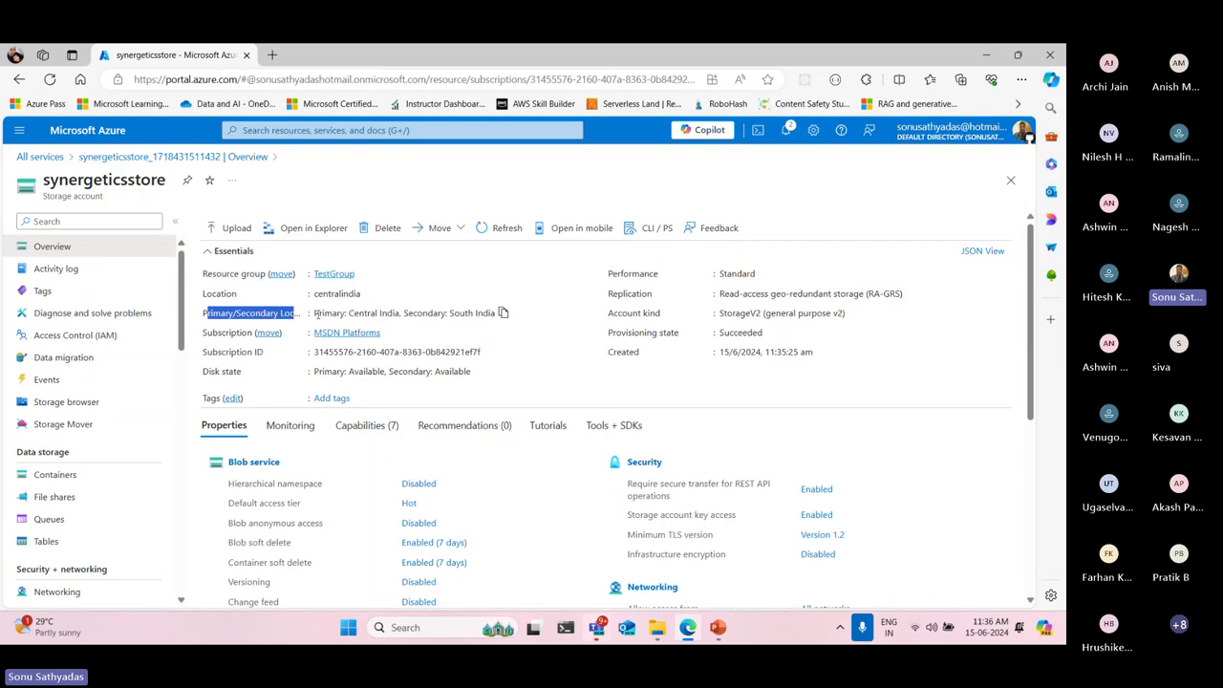
drag(316, 313, 496, 315)
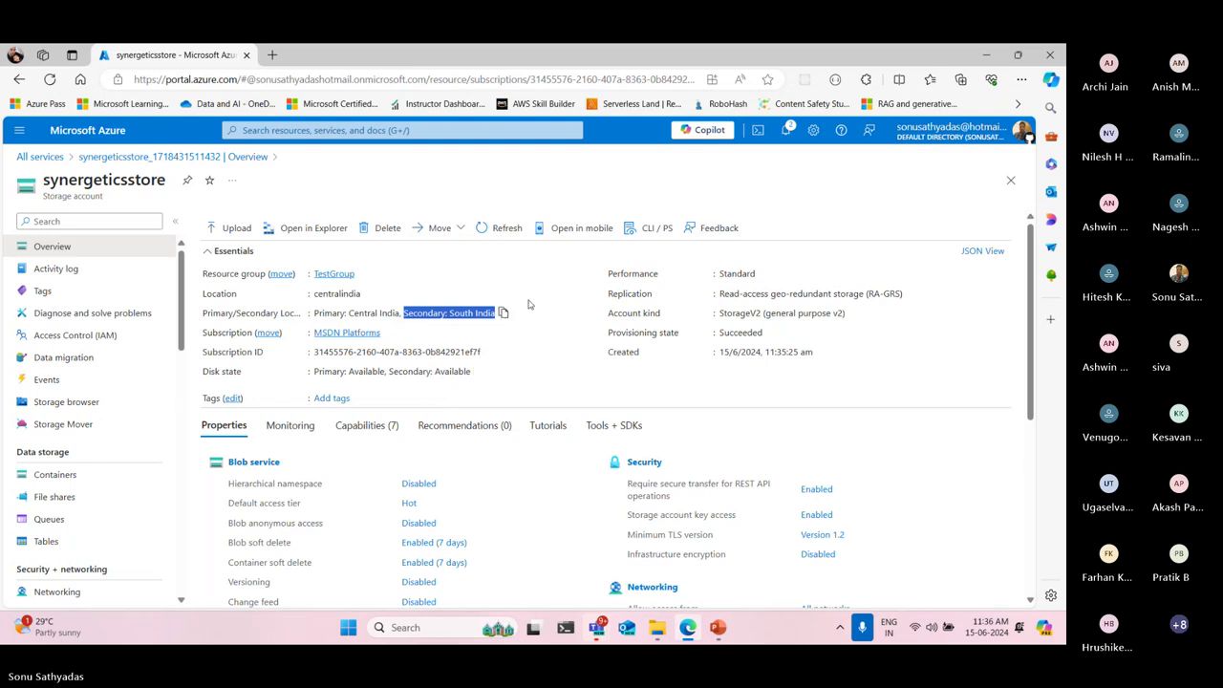
Switch to the PowerPoint presentation and show the Azure Resources slide
click(988, 56)
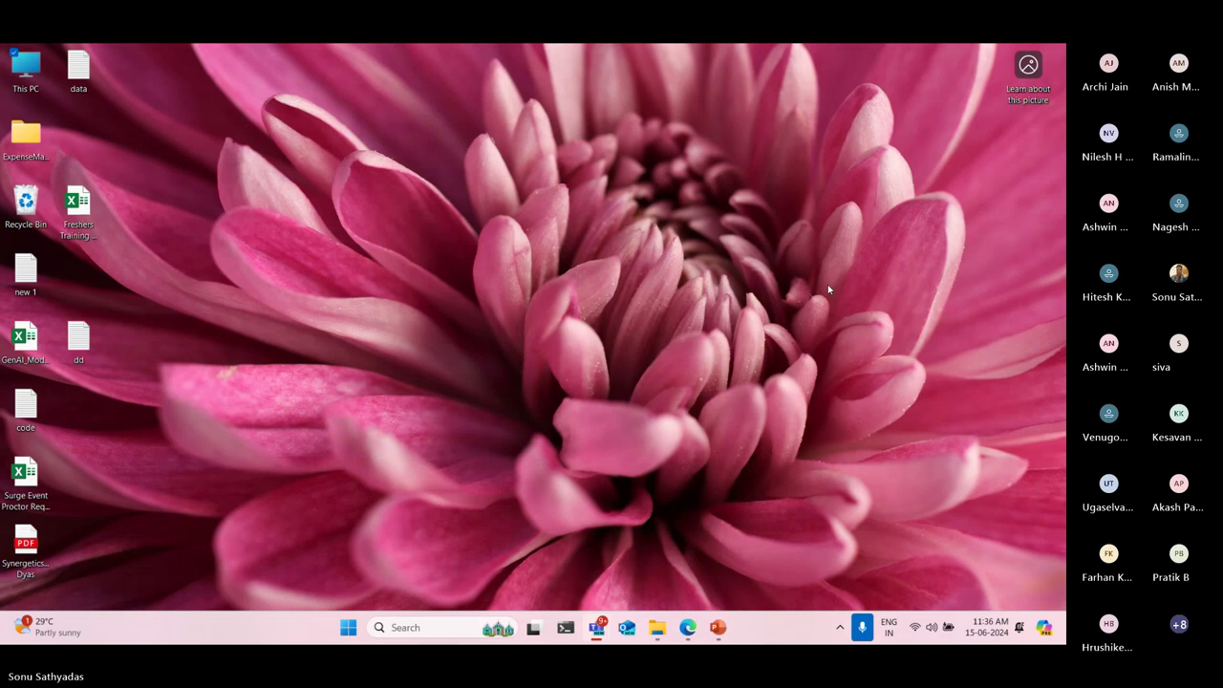
click(718, 627)
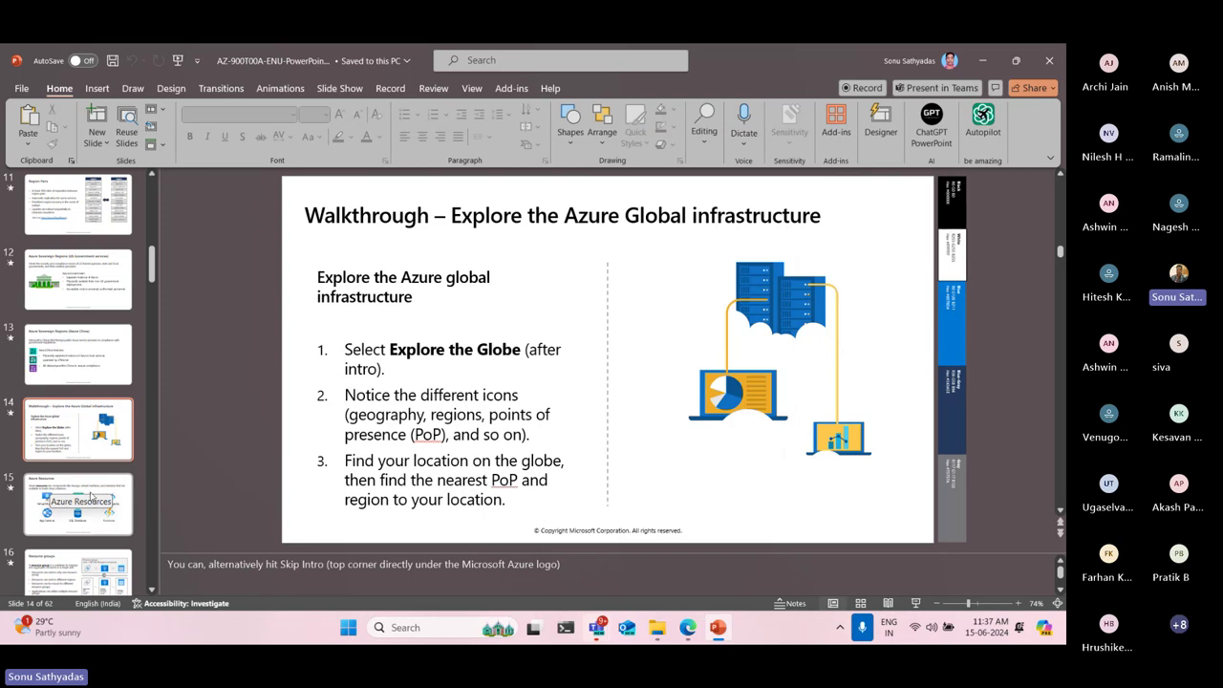
click(89, 496)
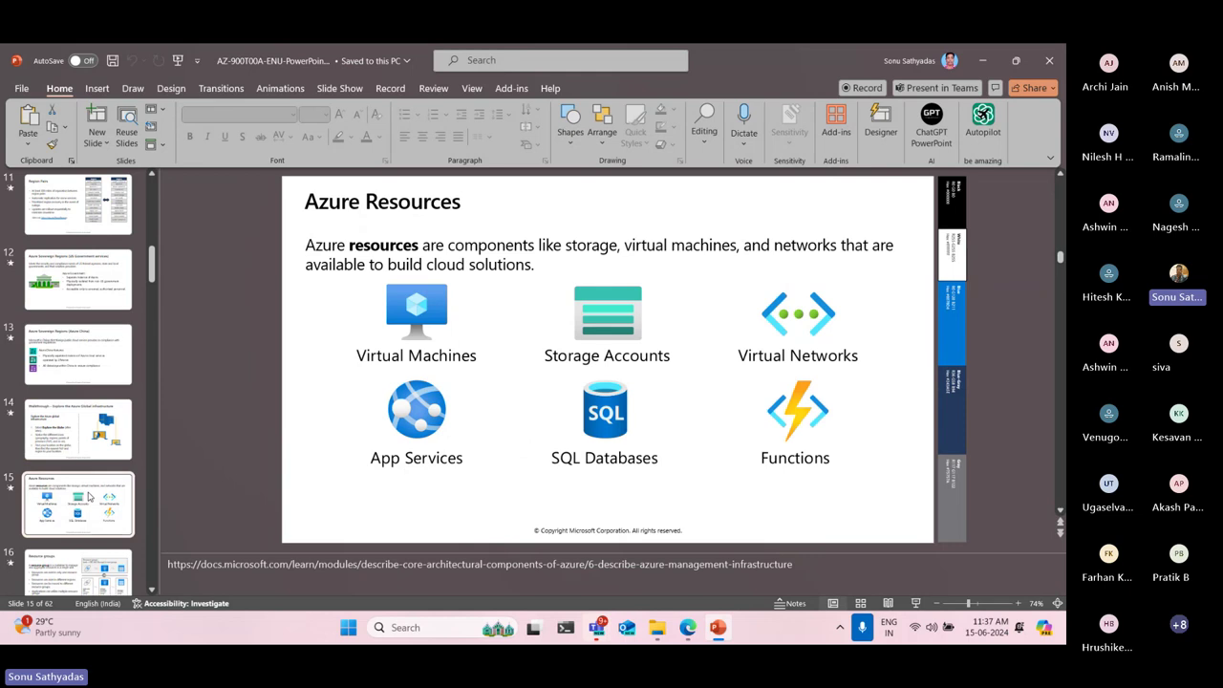
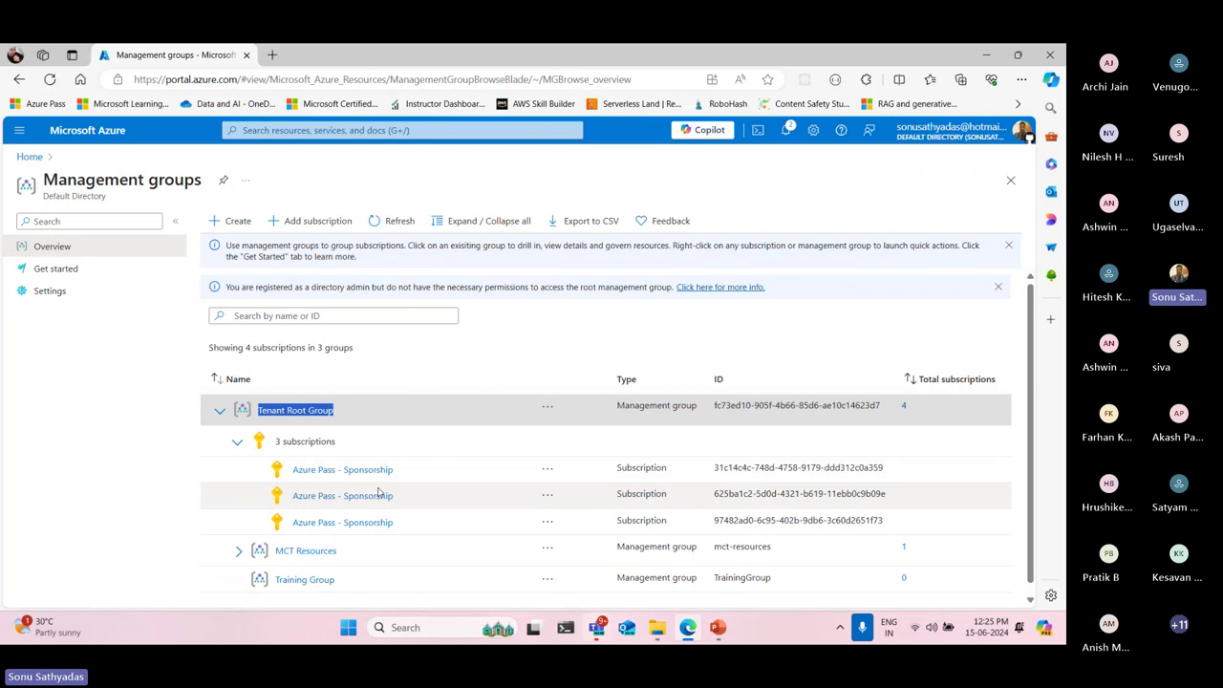
Examine the management group hierarchy under Tenant Root Group, collapsing its subscriptions and expanding MCT Resources
click(306, 443)
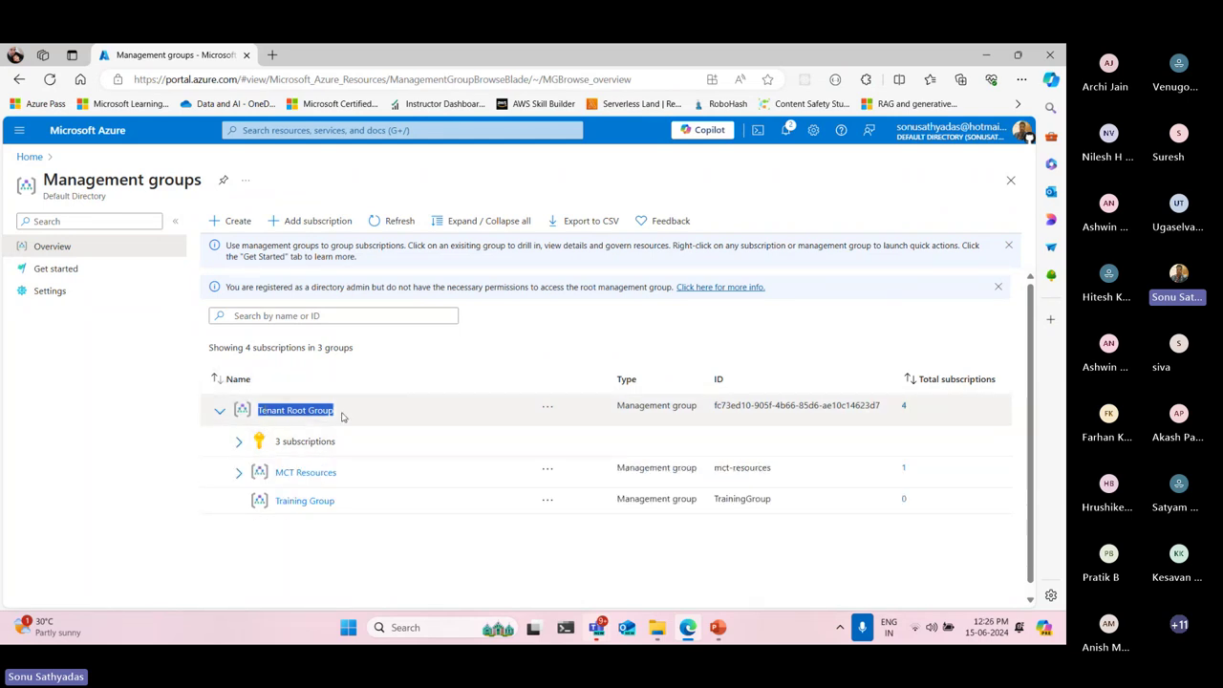
click(342, 416)
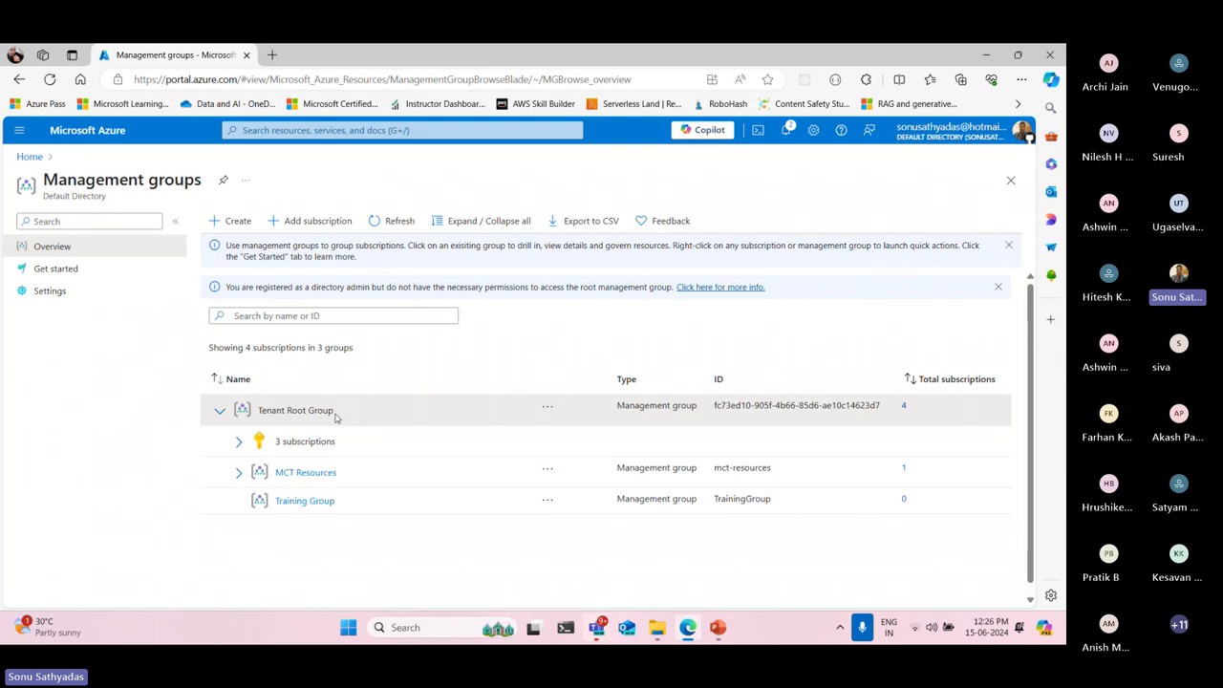
drag(340, 417, 256, 411)
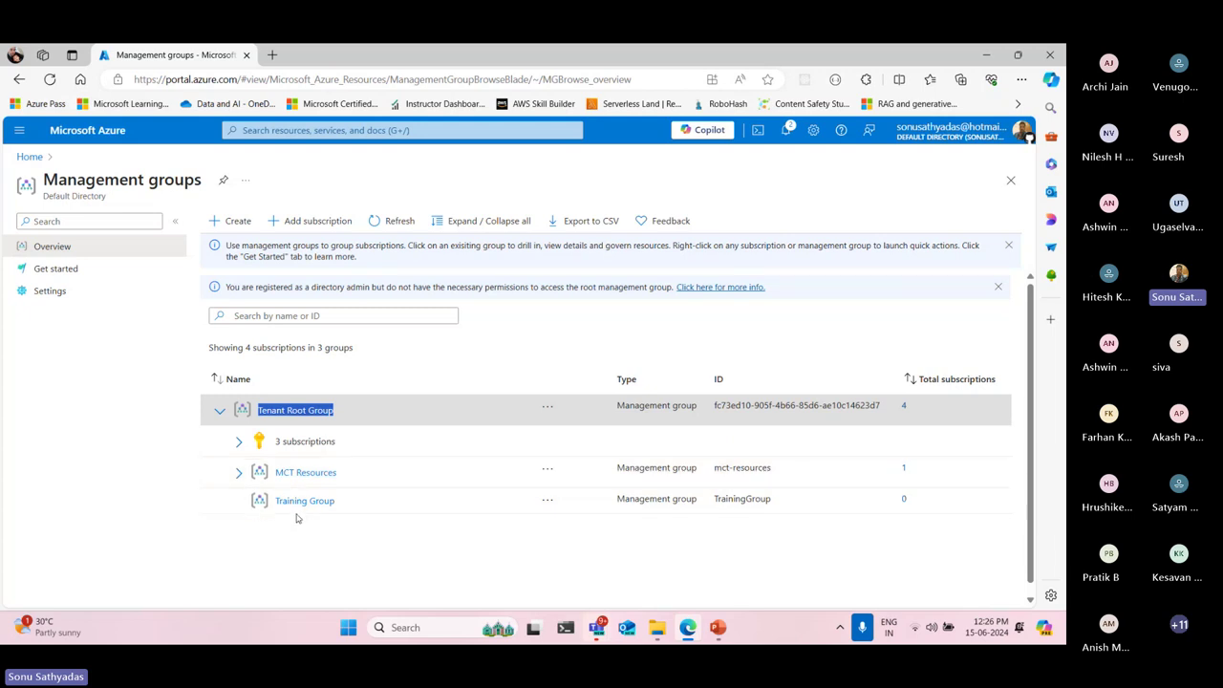
click(240, 474)
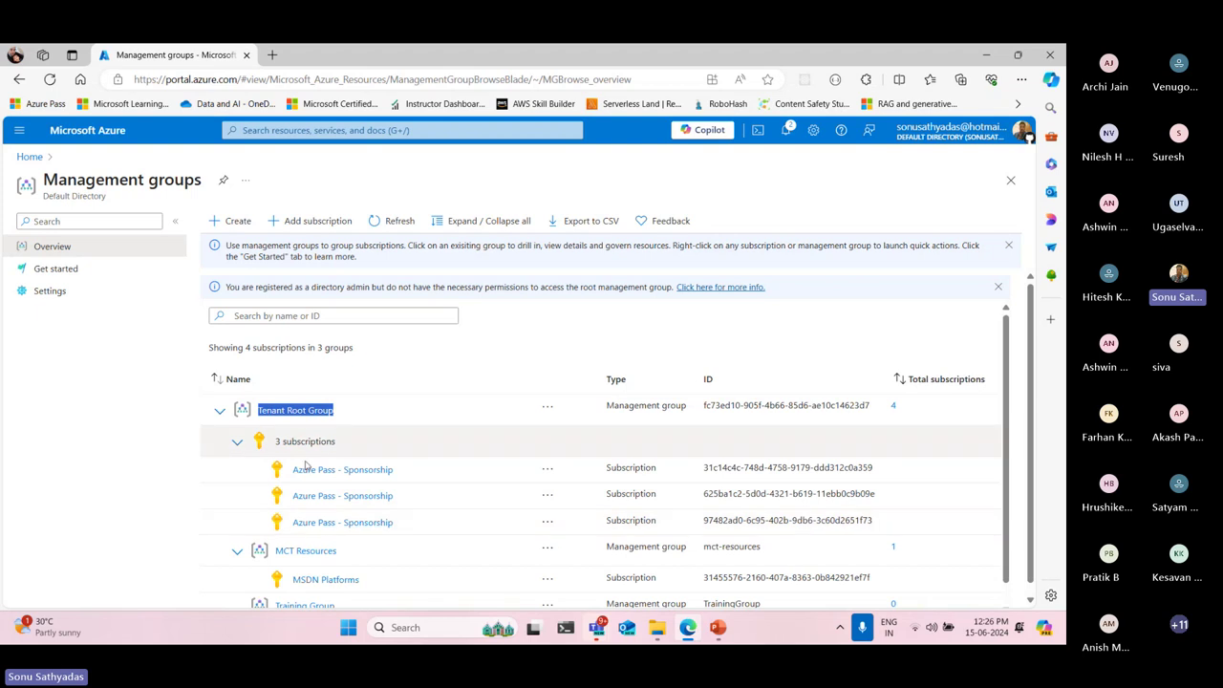
Try to move the first Azure Pass - Sponsorship subscription under the new parent management group Training Group
scroll(525, 421, down, 1)
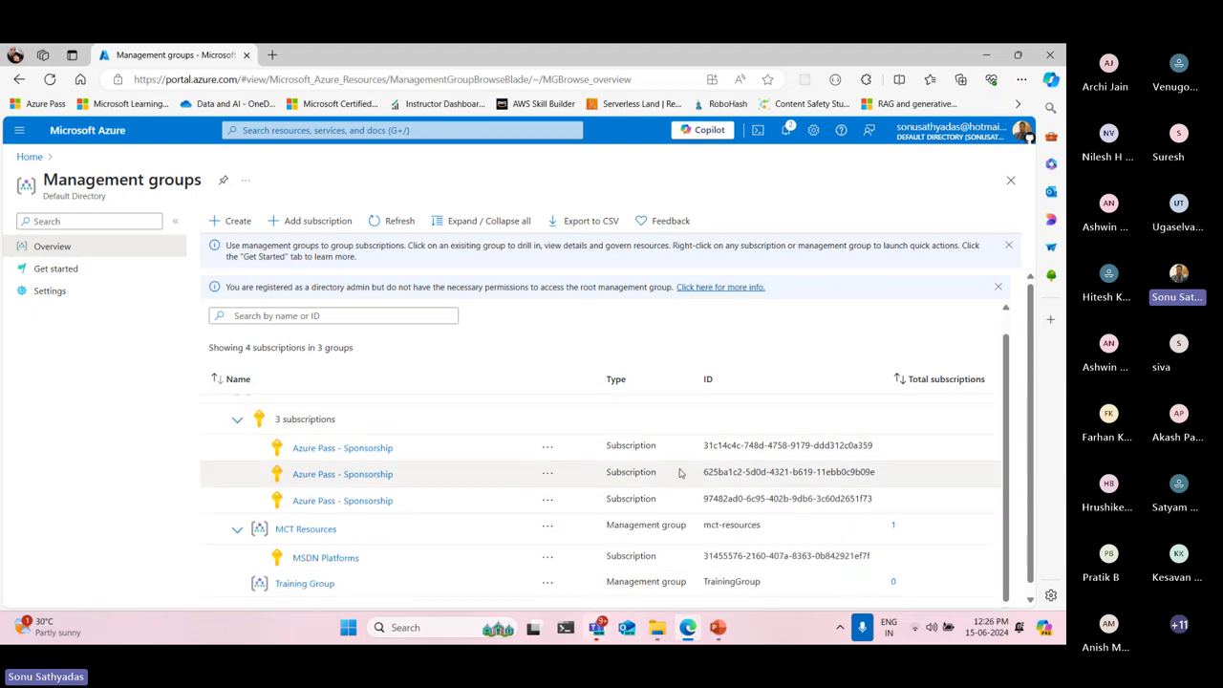
click(547, 448)
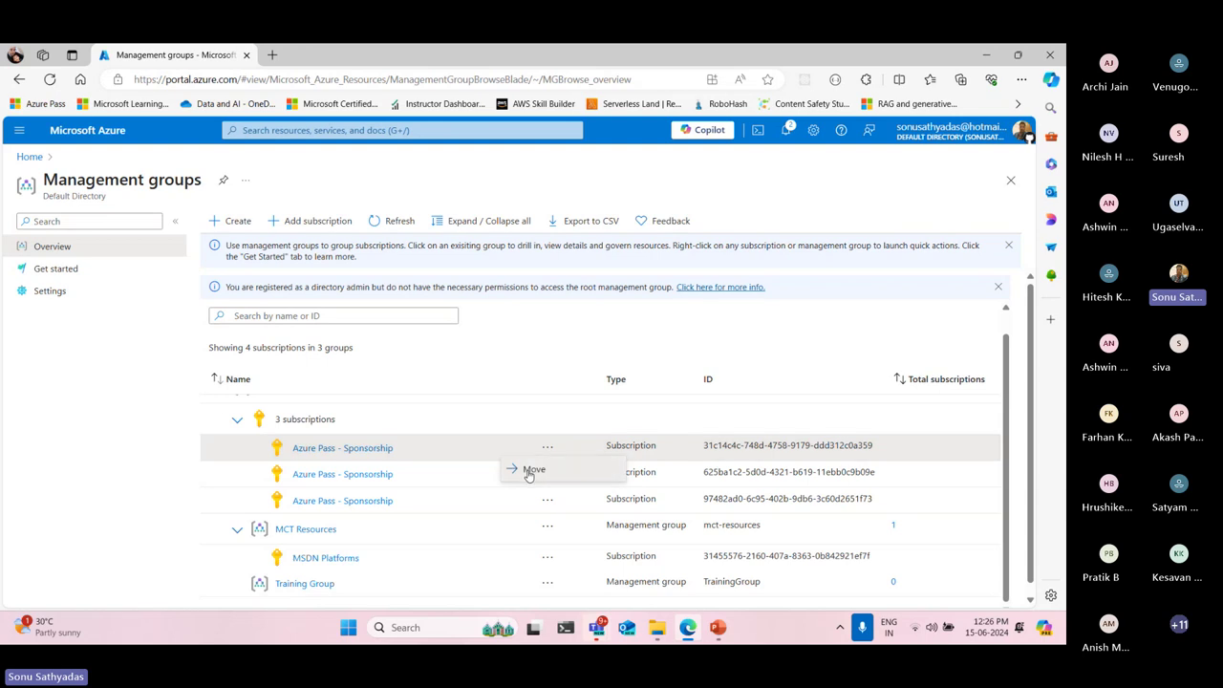
click(534, 471)
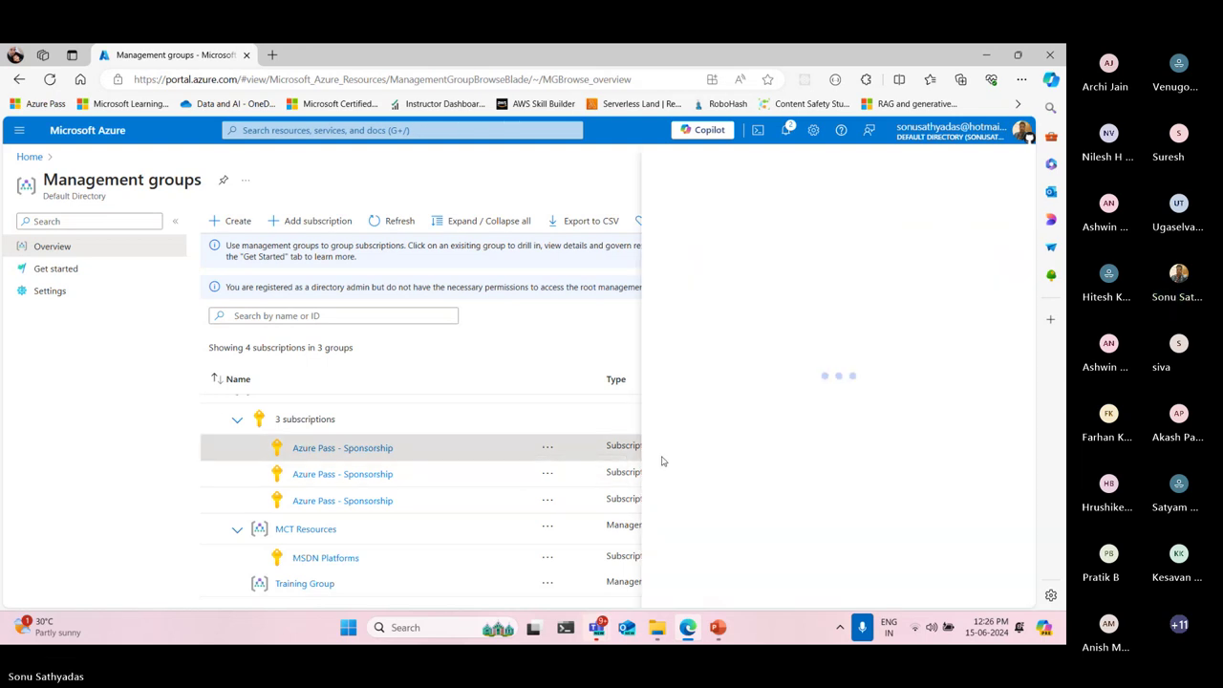
click(551, 257)
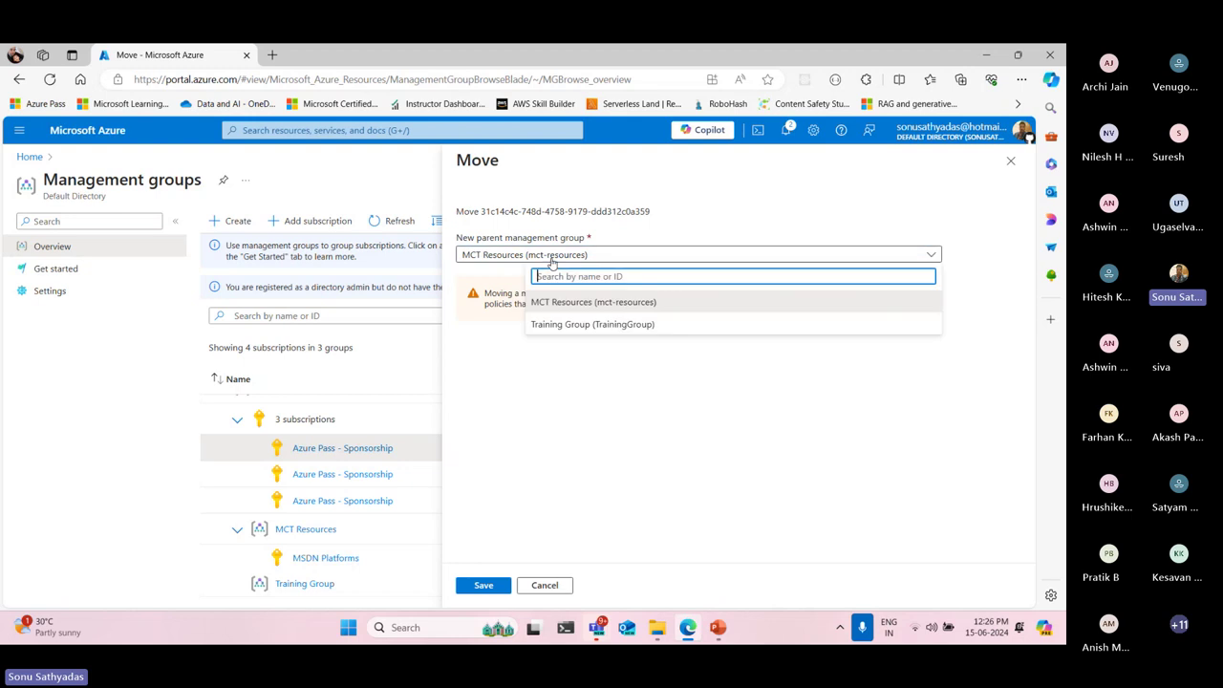
click(568, 325)
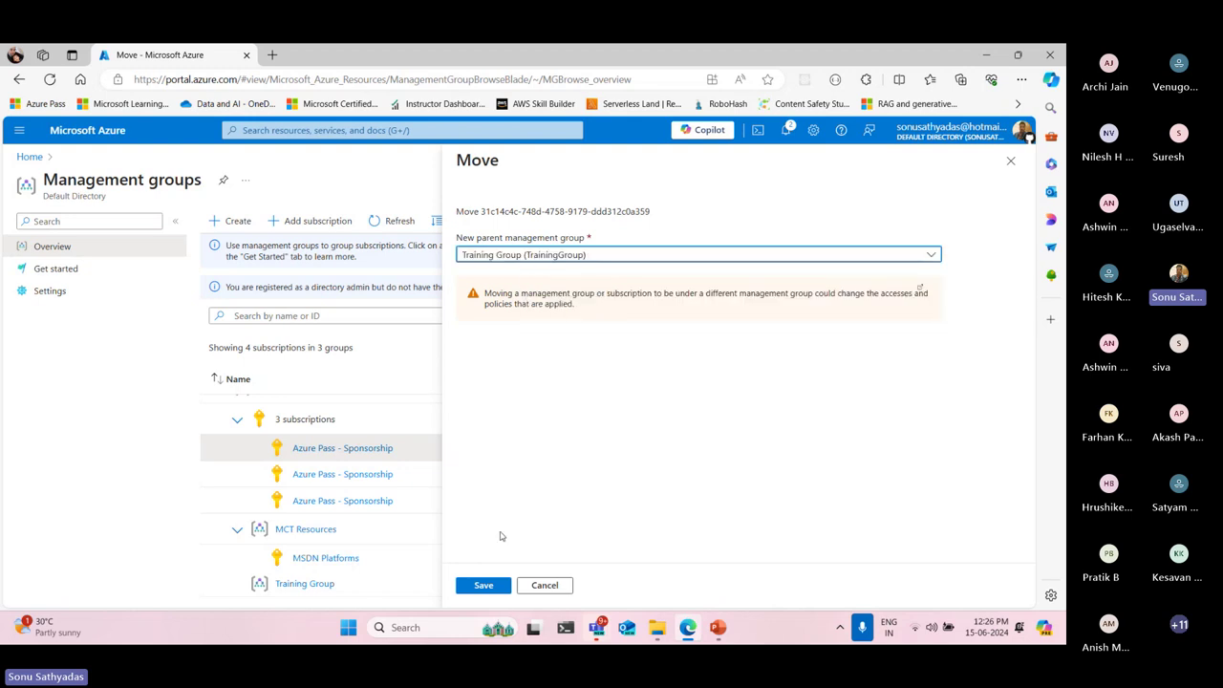
click(480, 585)
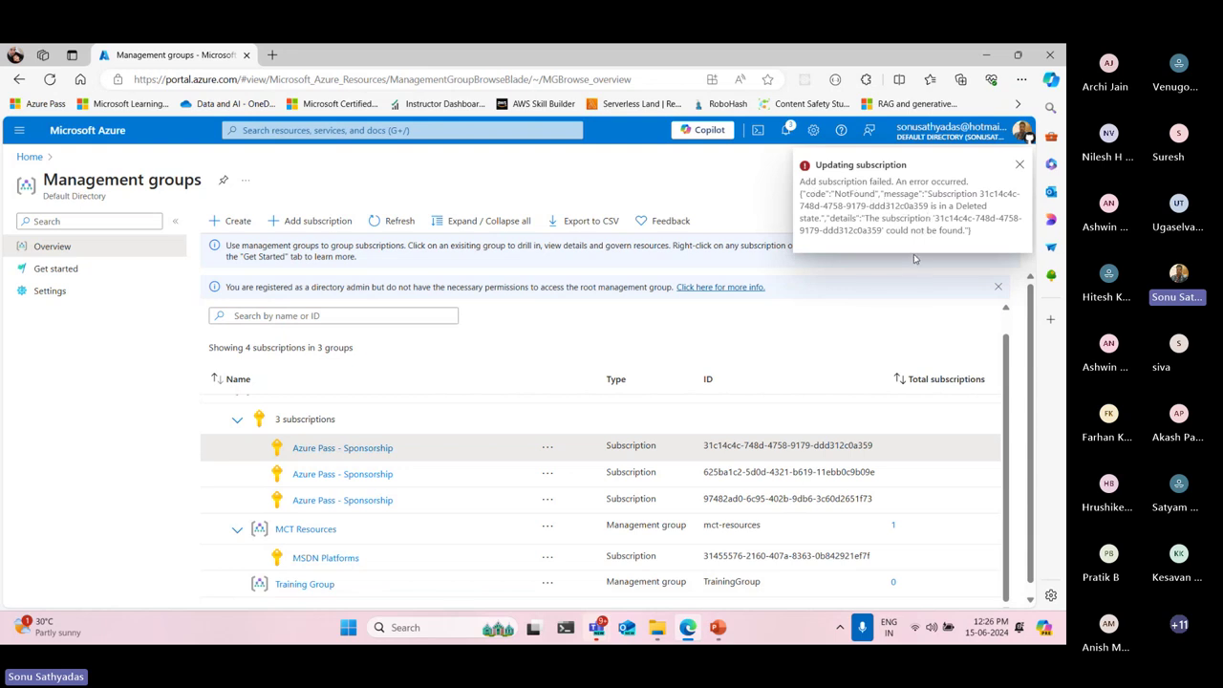
click(1019, 165)
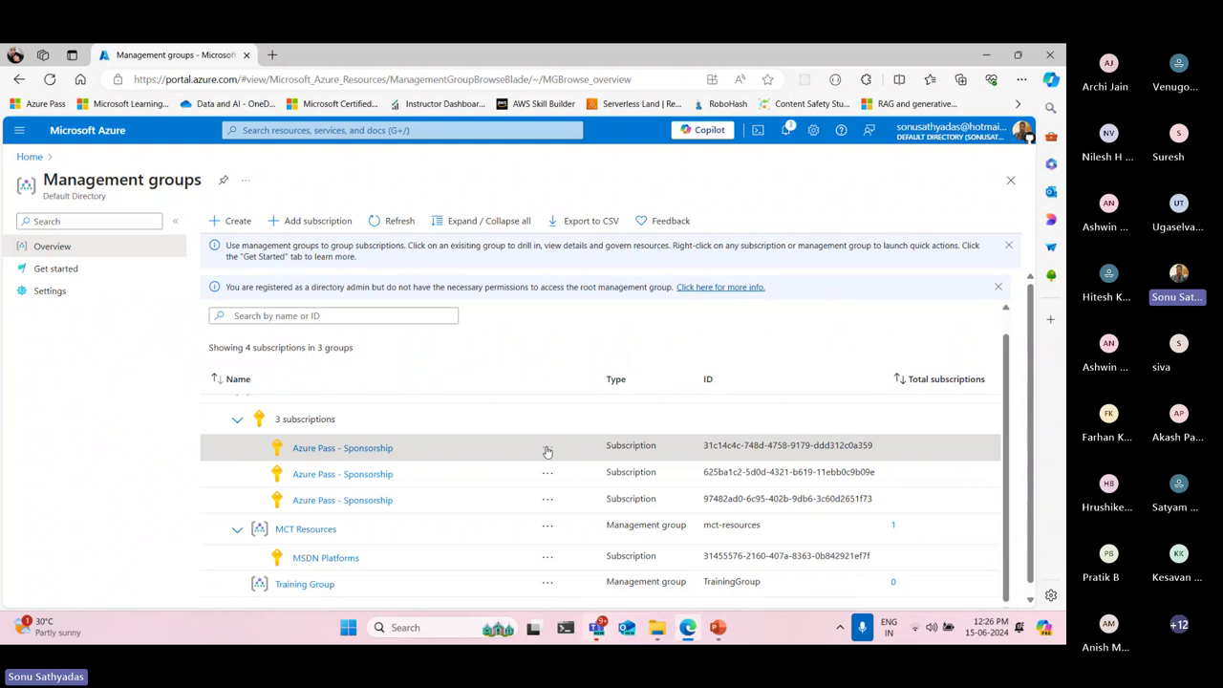
Move the second Azure Pass - Sponsorship subscription under Tenant Root Group to the new parent management group Training Group
double_click(237, 421)
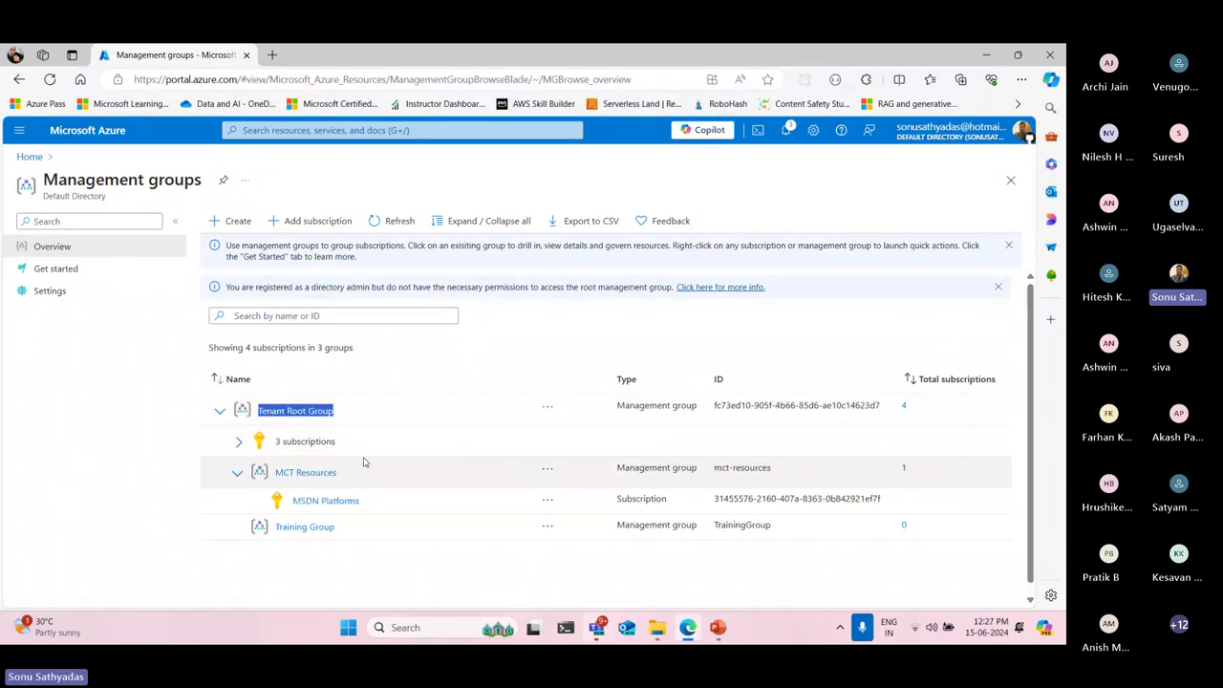
click(234, 444)
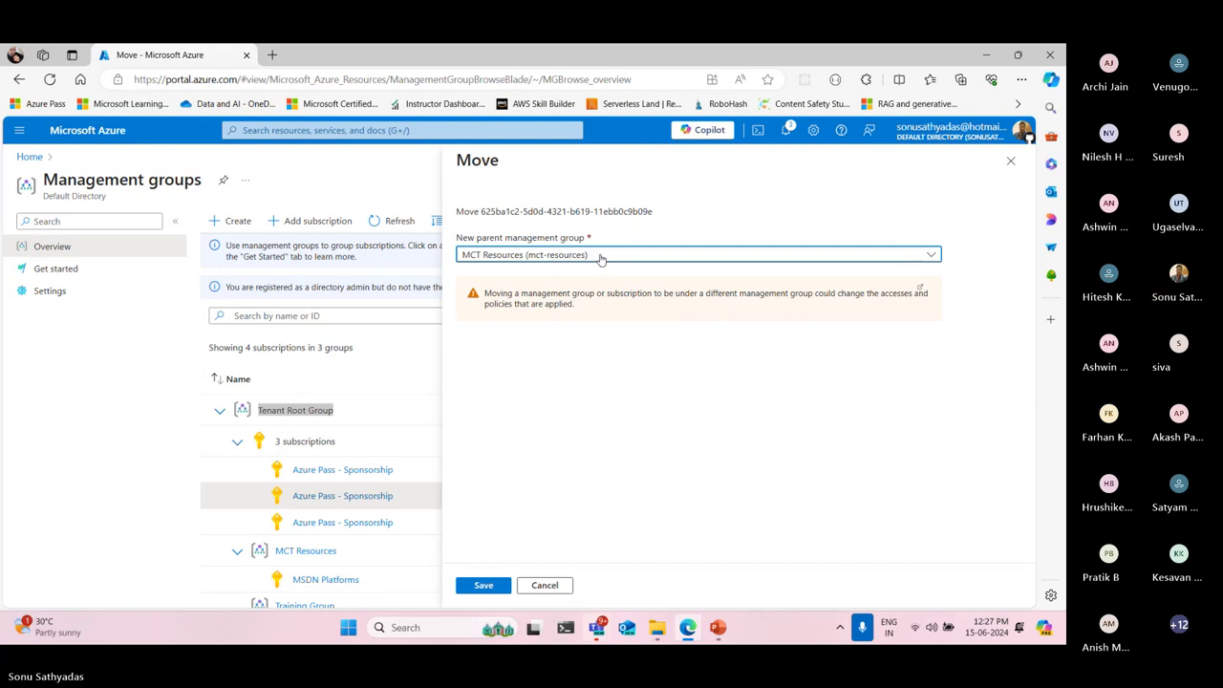
click(600, 256)
click(571, 327)
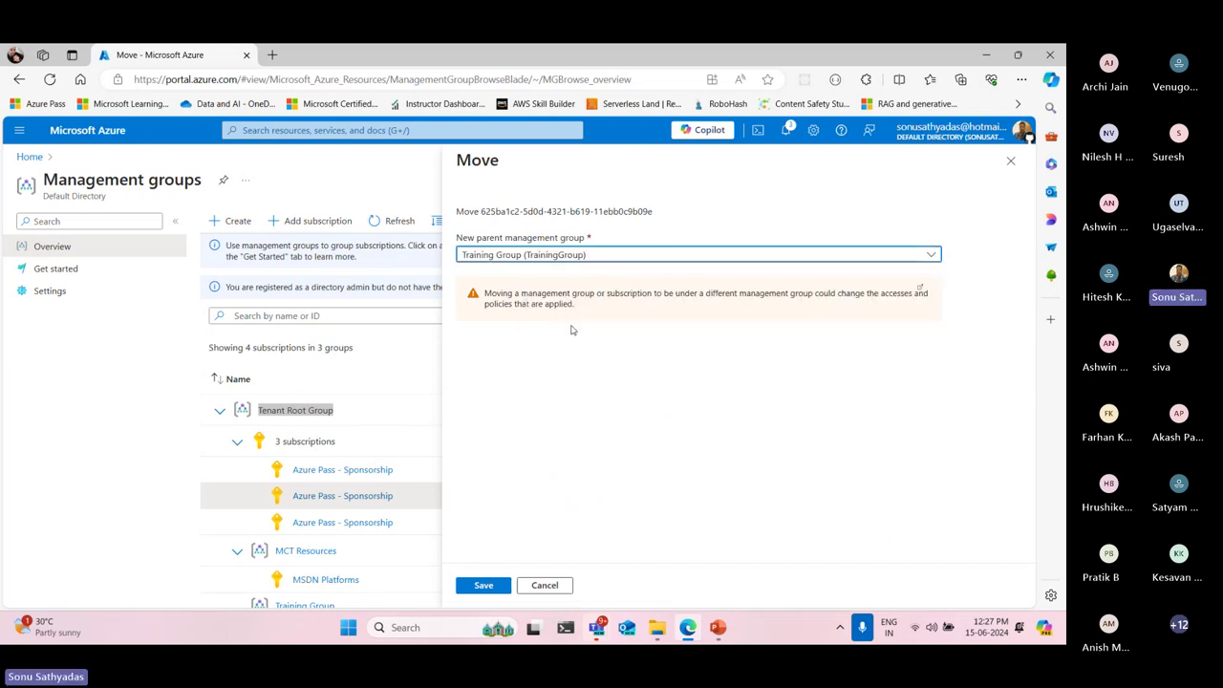
click(495, 584)
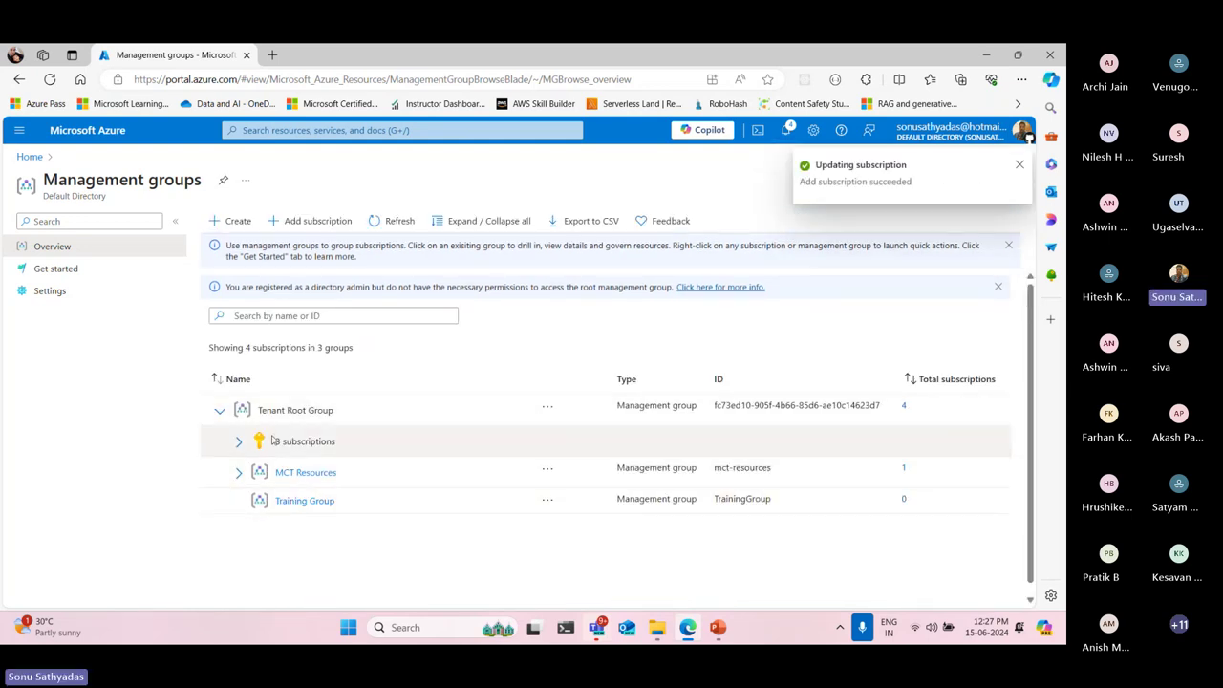
Reload the management groups page and expand Training Group and MCT Resources to check which subscriptions each contains
click(238, 442)
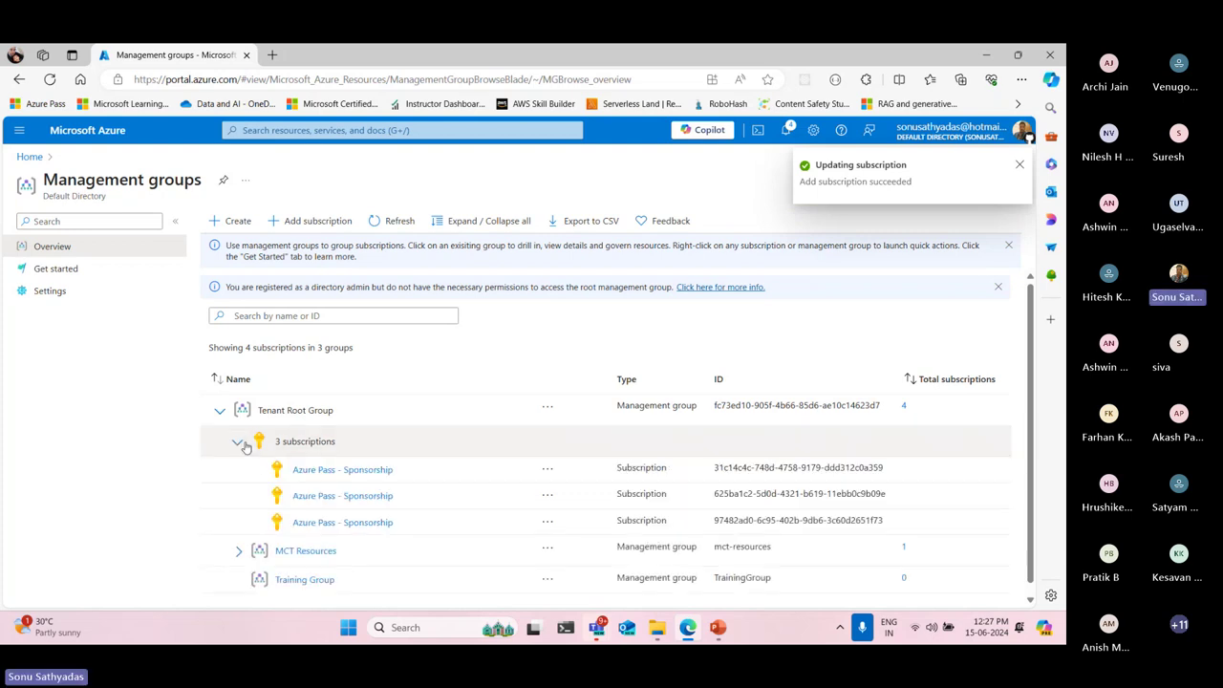
click(238, 443)
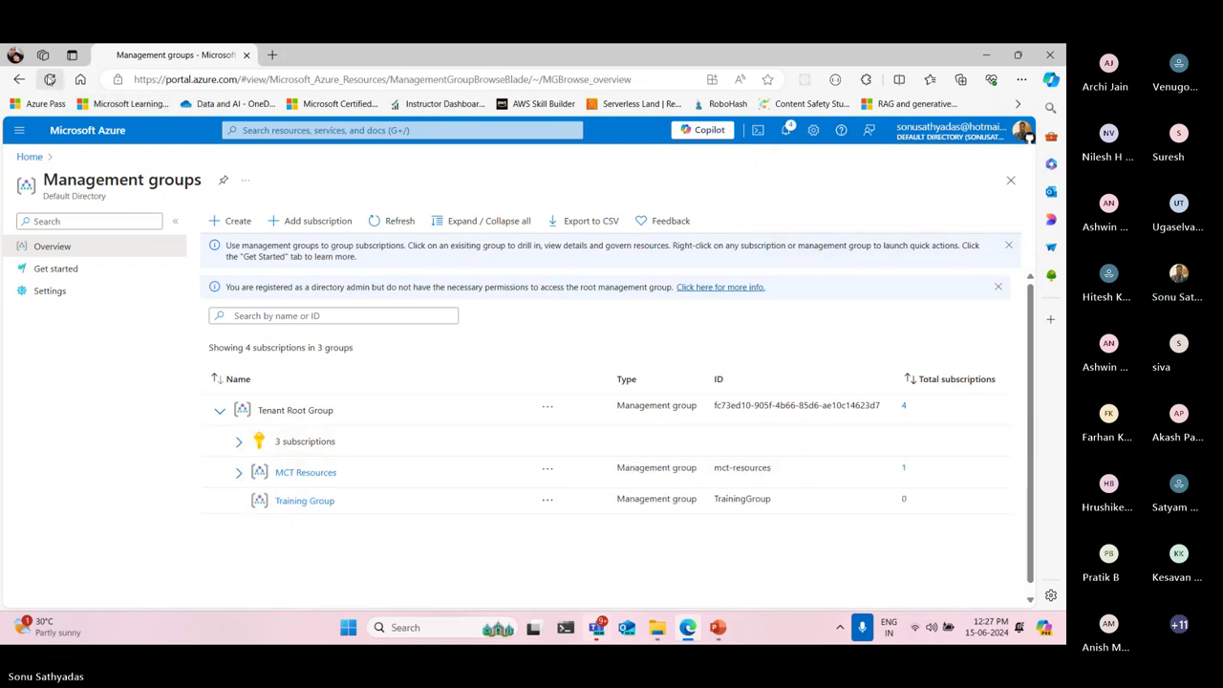
click(50, 79)
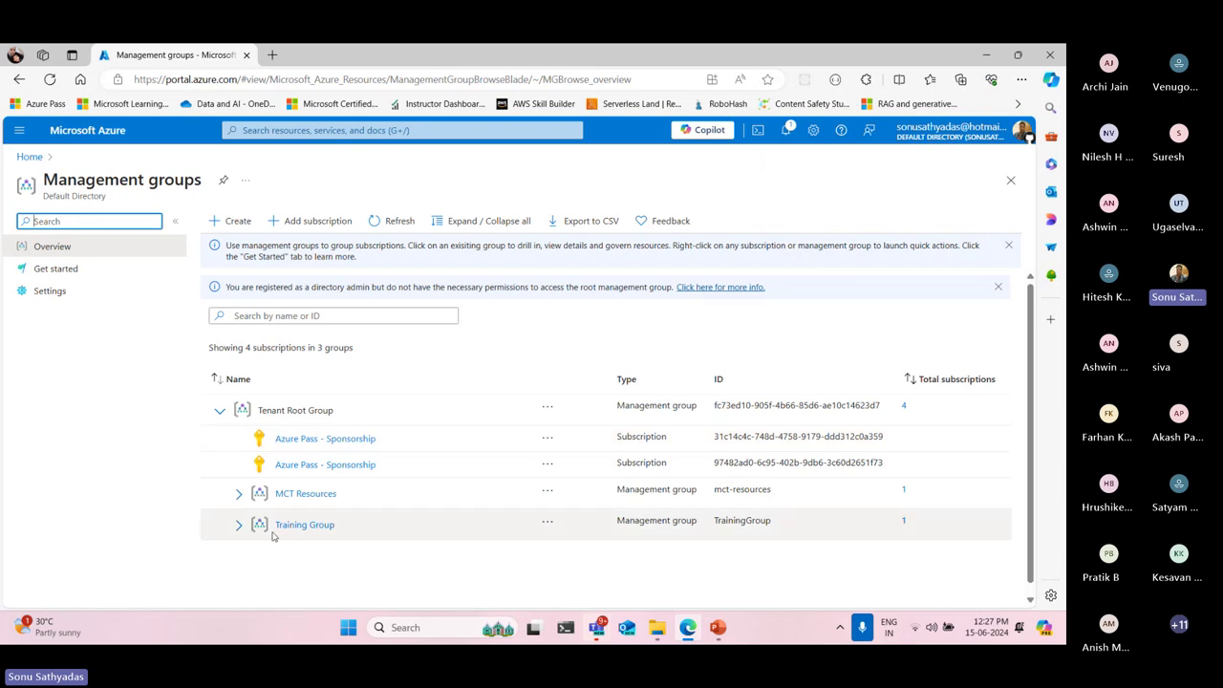
click(239, 524)
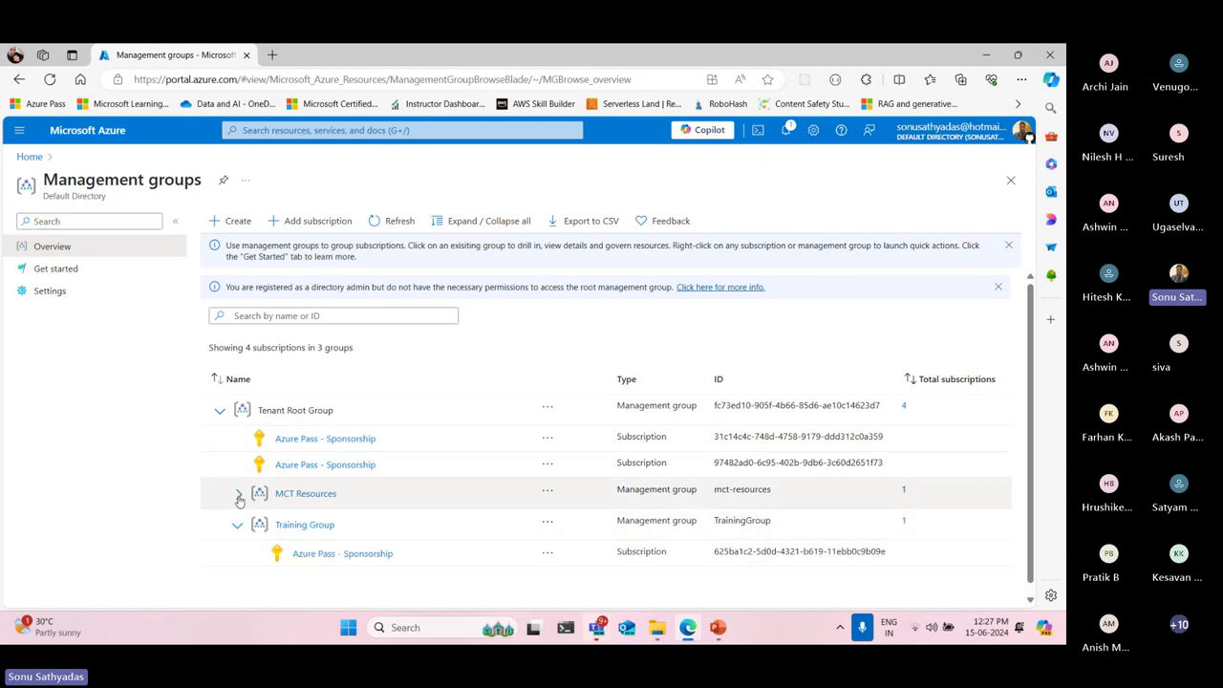
click(240, 495)
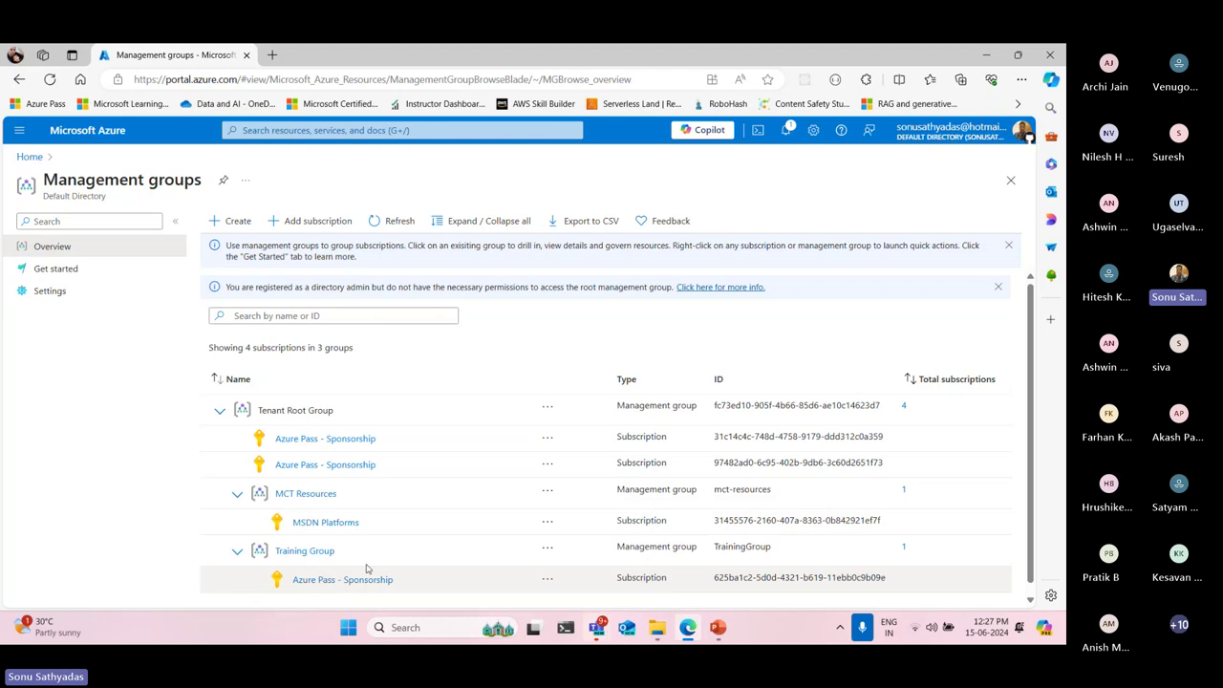
Move the lower of the two Azure Pass - Sponsorship subscriptions directly under Tenant Root Group to Training Group
click(547, 464)
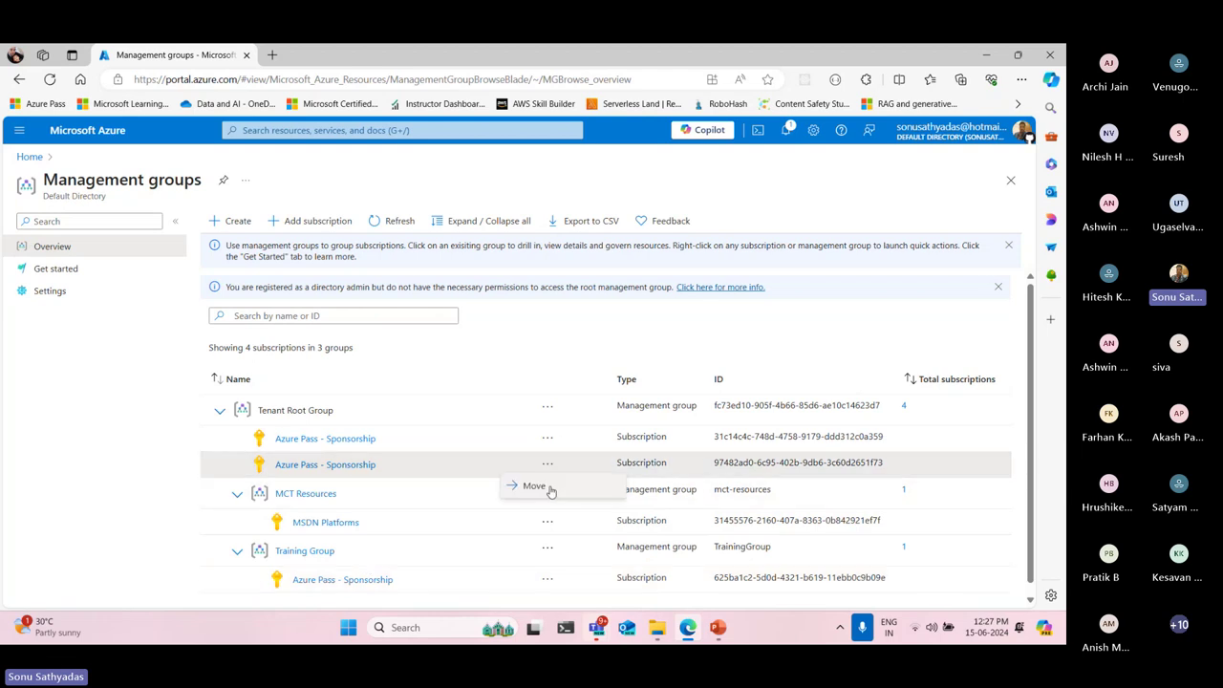
click(551, 487)
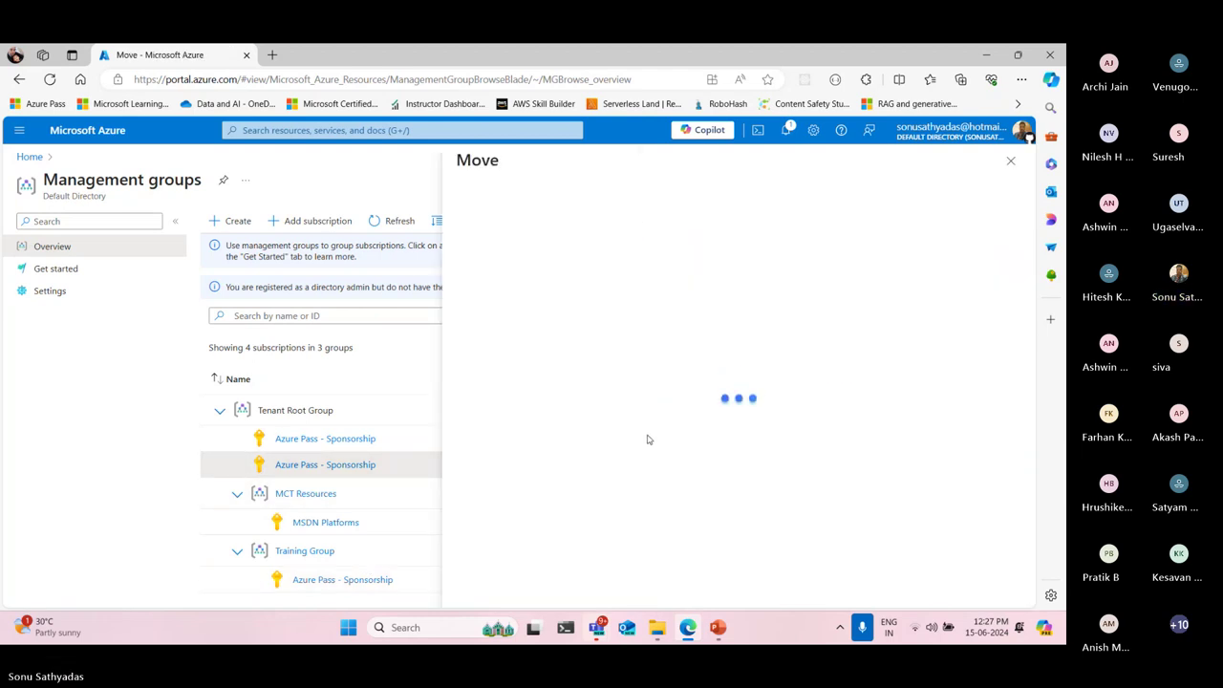
click(562, 256)
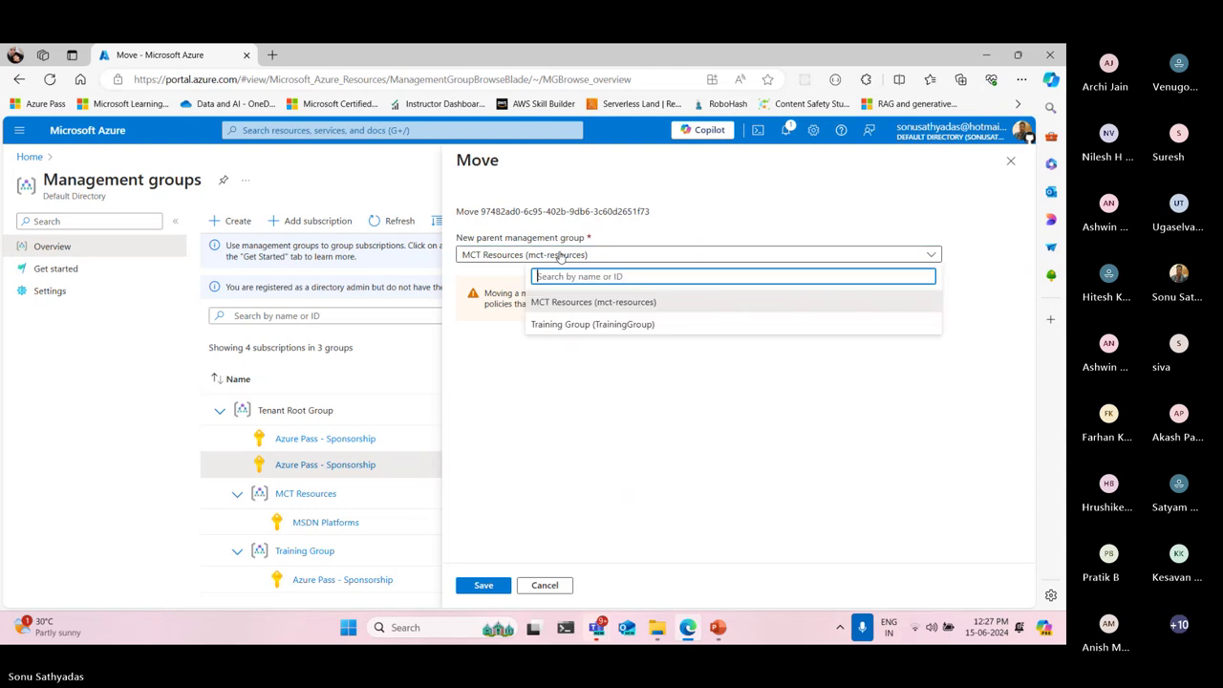
click(561, 325)
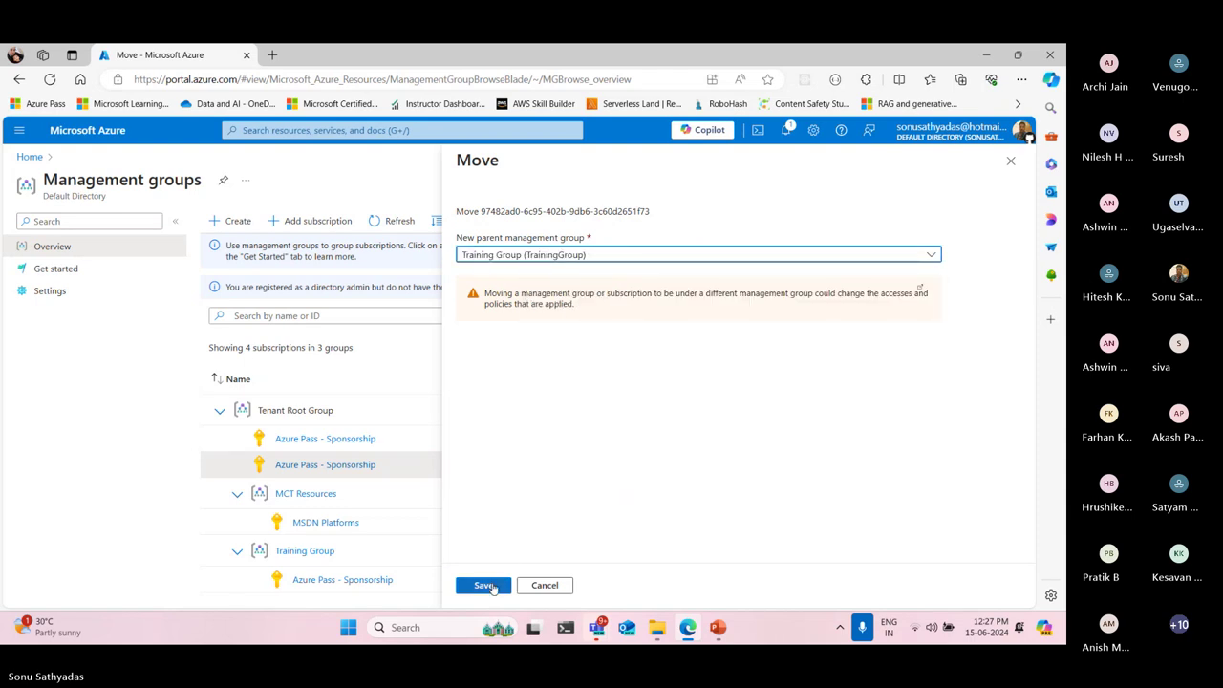
click(485, 586)
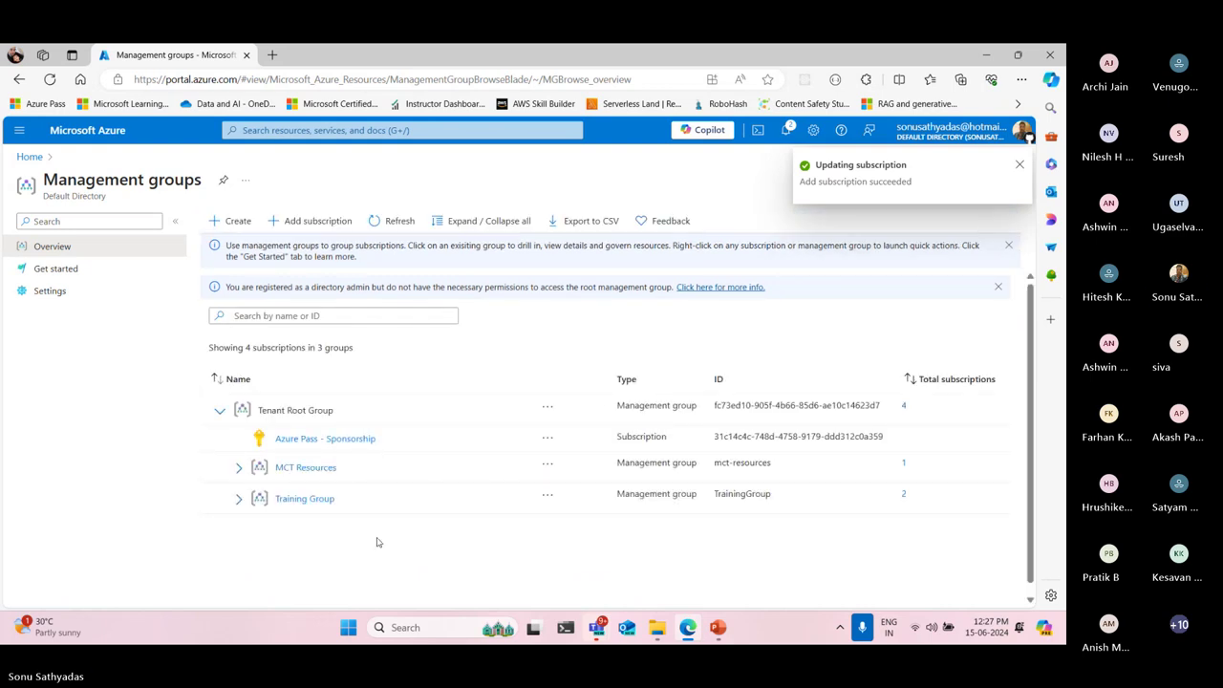
Examine the management group hierarchy, expanding MCT Resources and Training Group, and view the actions available for Training Group
click(240, 499)
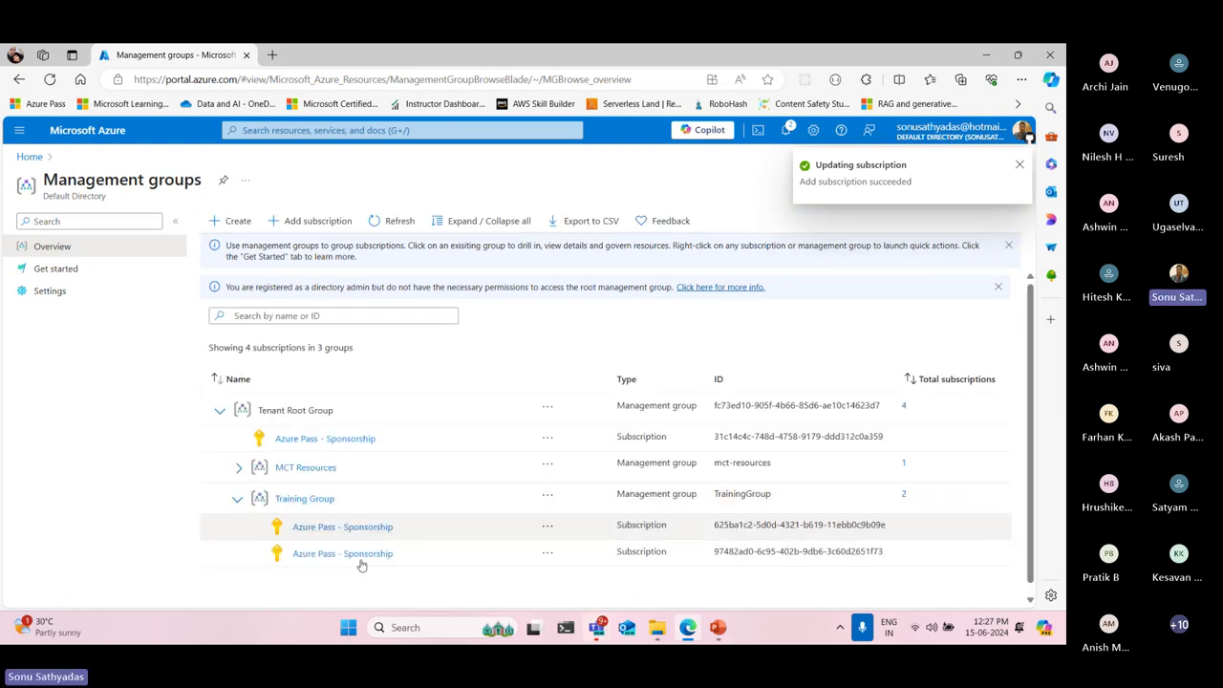
click(220, 410)
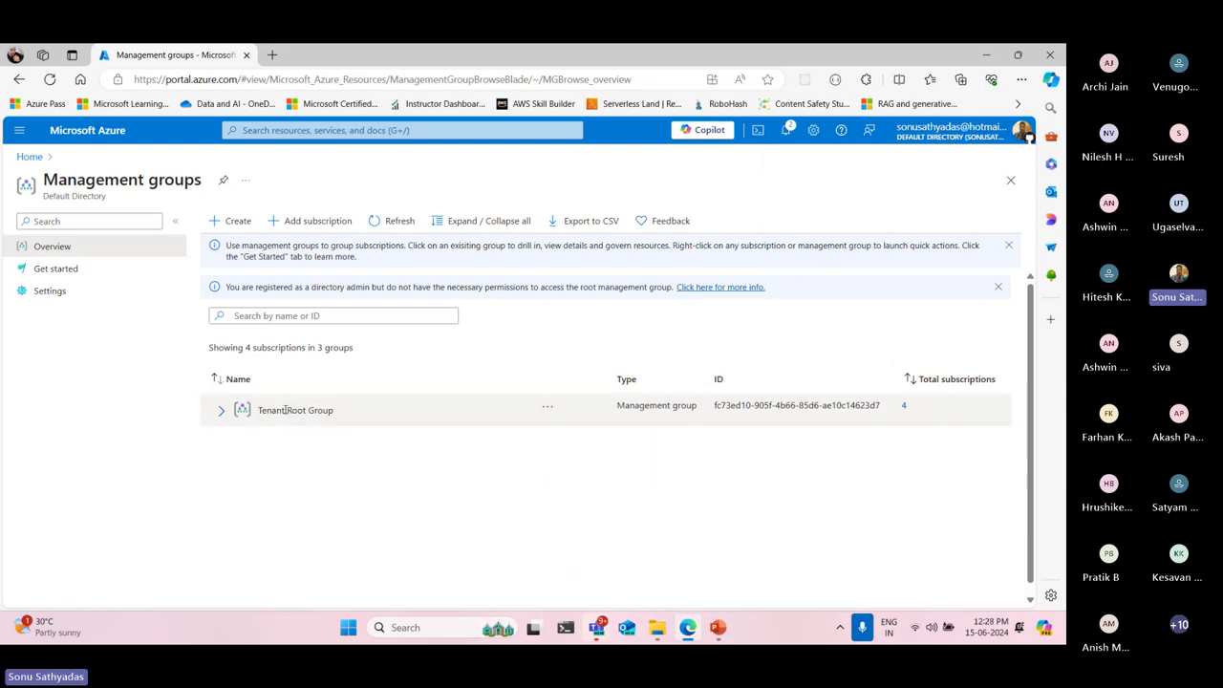
click(221, 411)
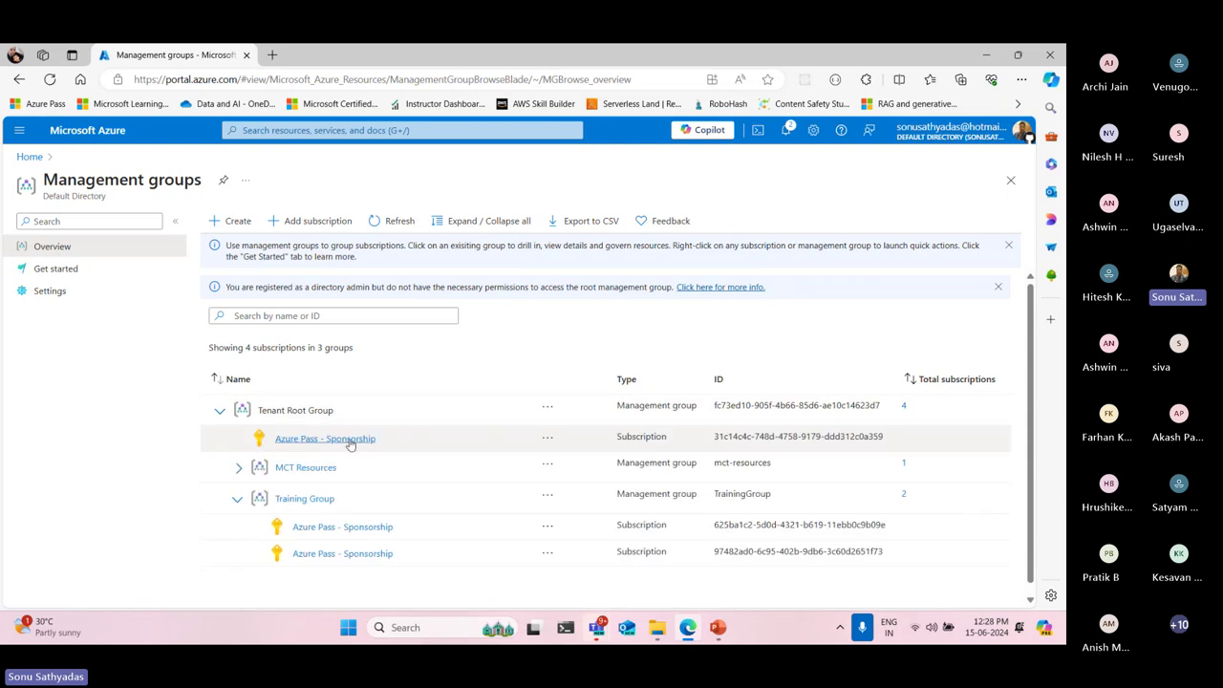
click(237, 498)
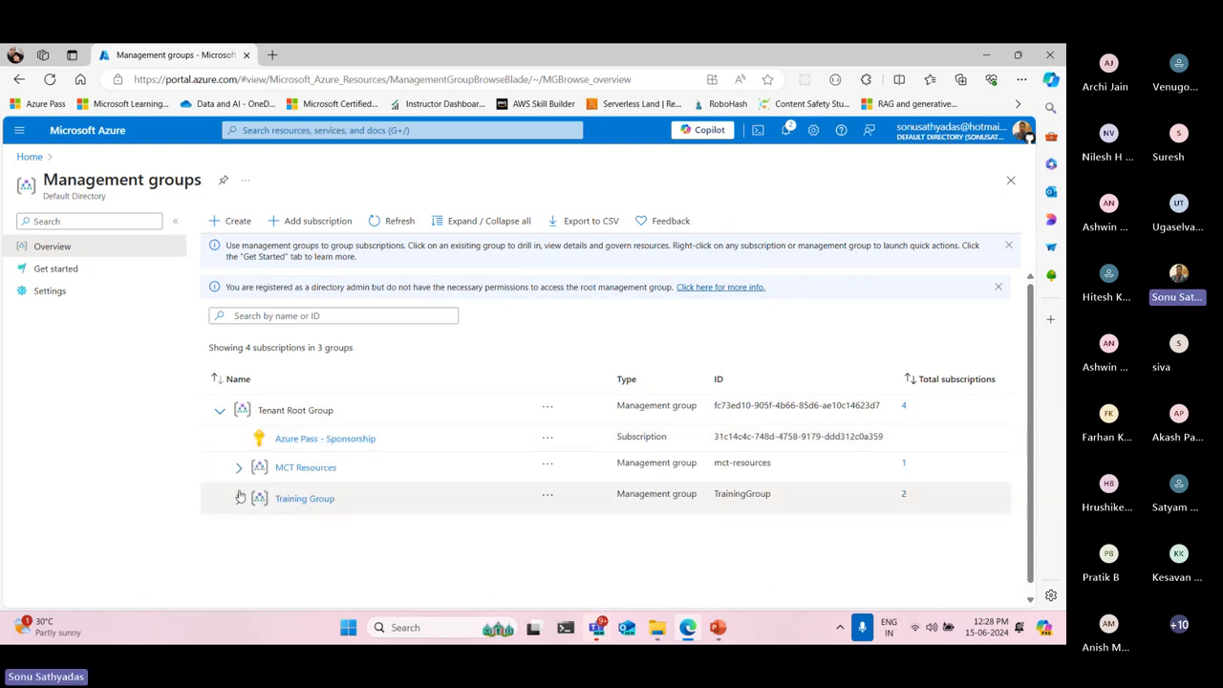
click(238, 469)
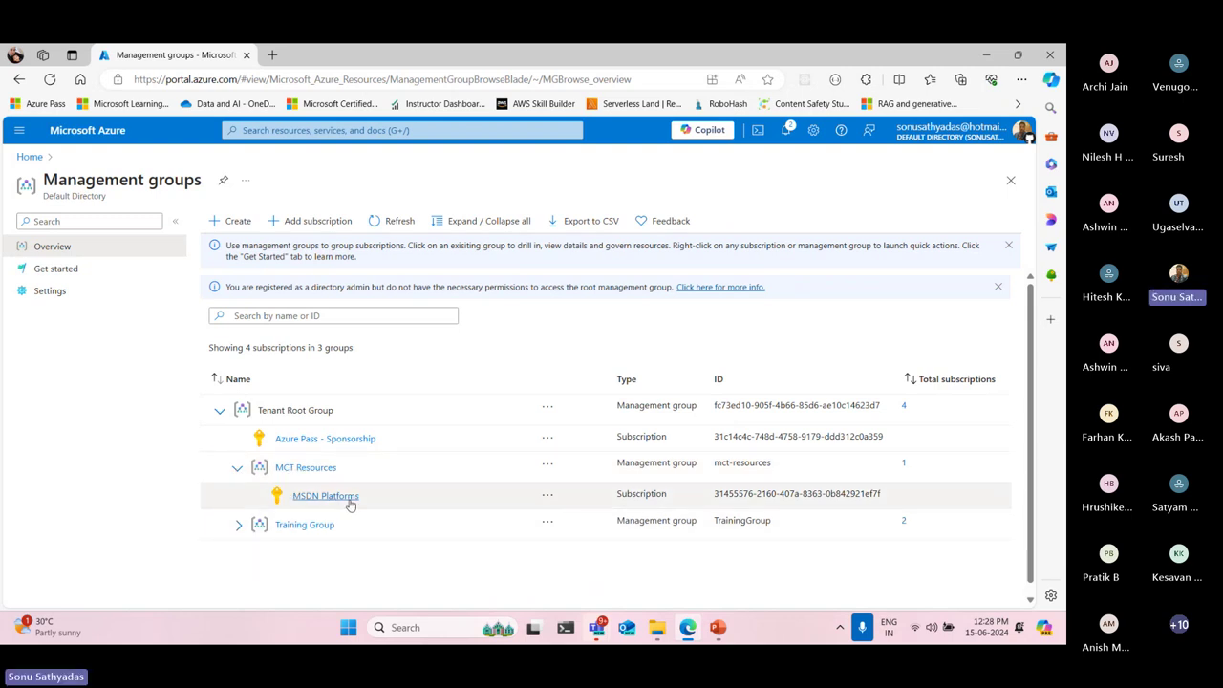
click(239, 525)
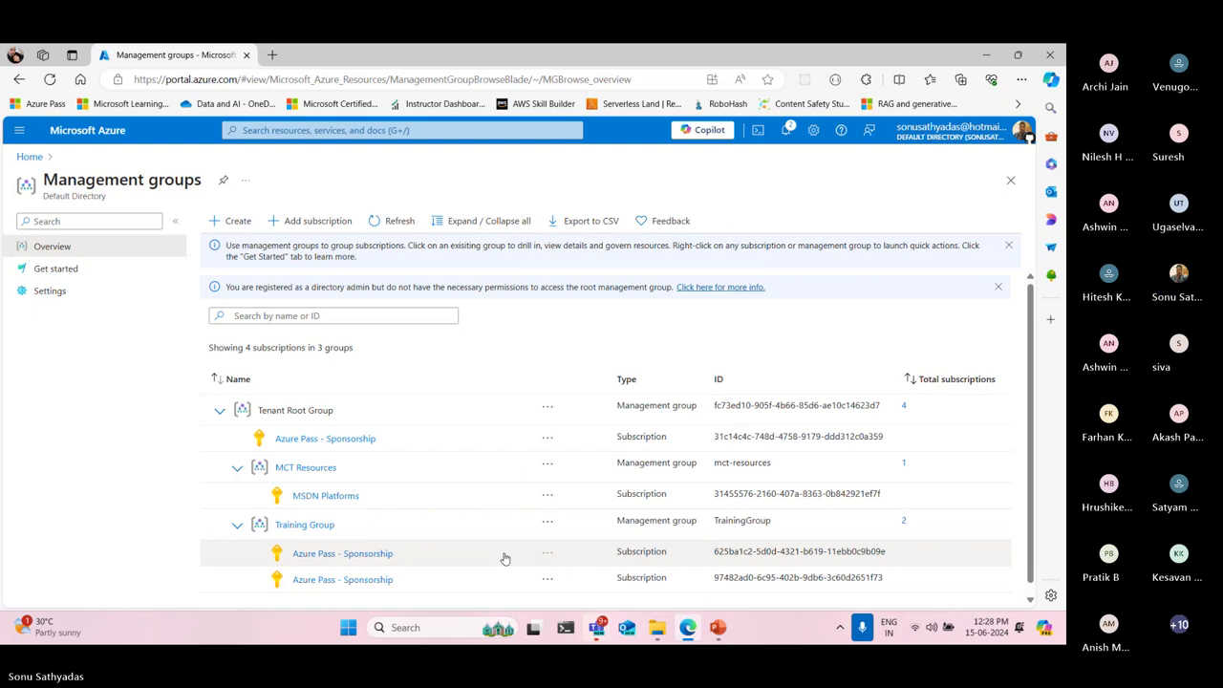
click(550, 523)
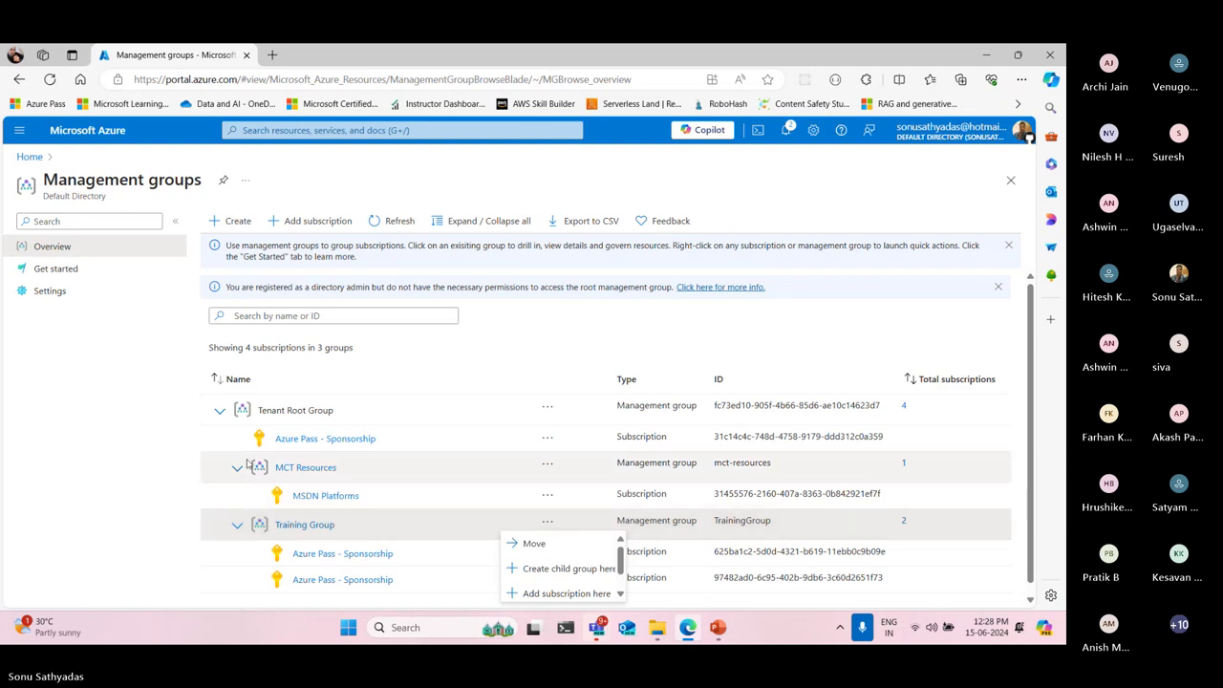
Close the management groups page, switch to PowerPoint and present the slide Exercise – Create an Azure resource
click(1011, 181)
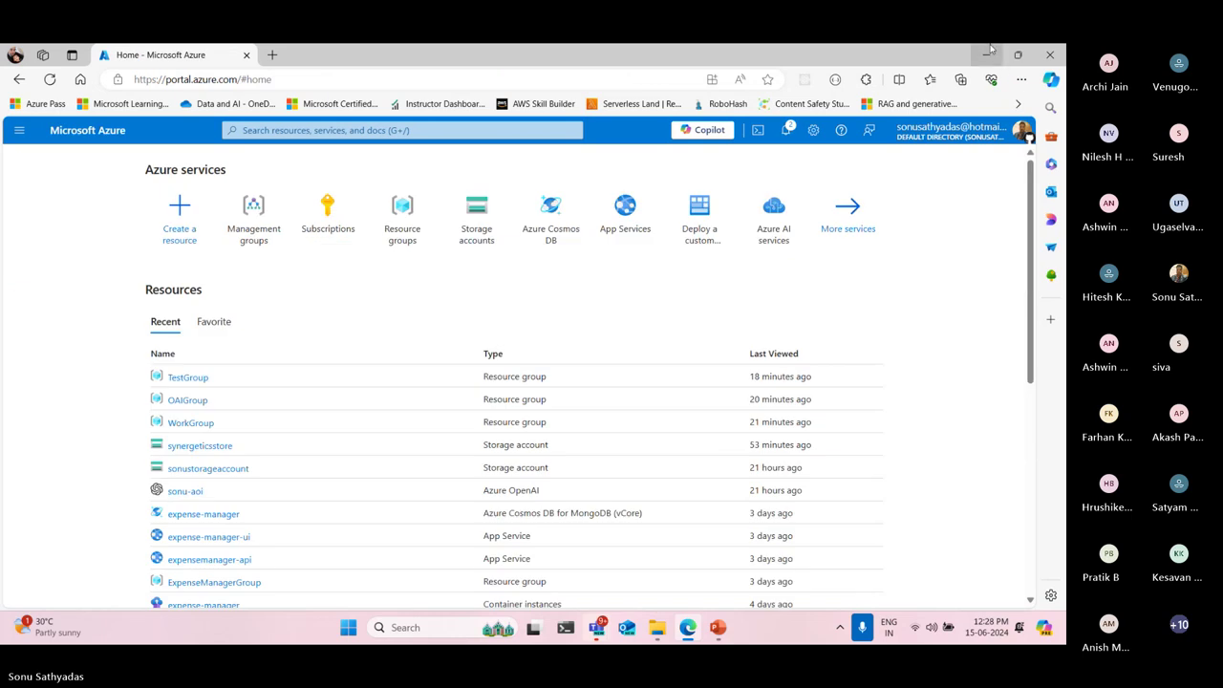
click(987, 55)
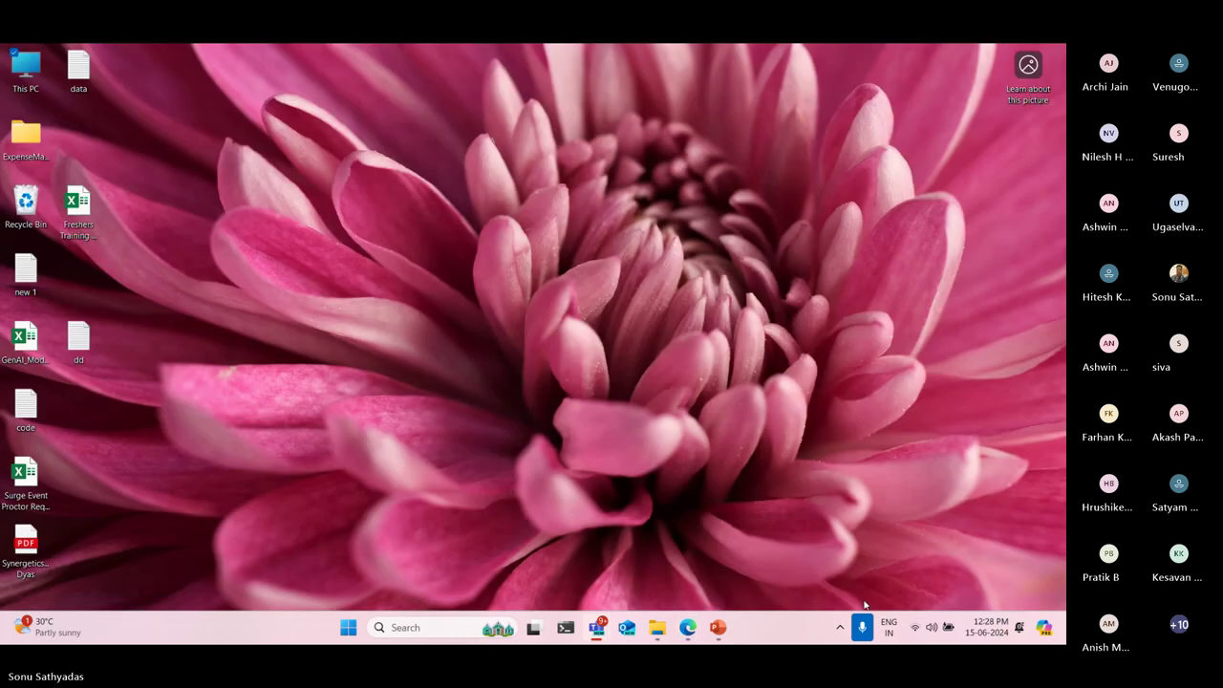
click(717, 627)
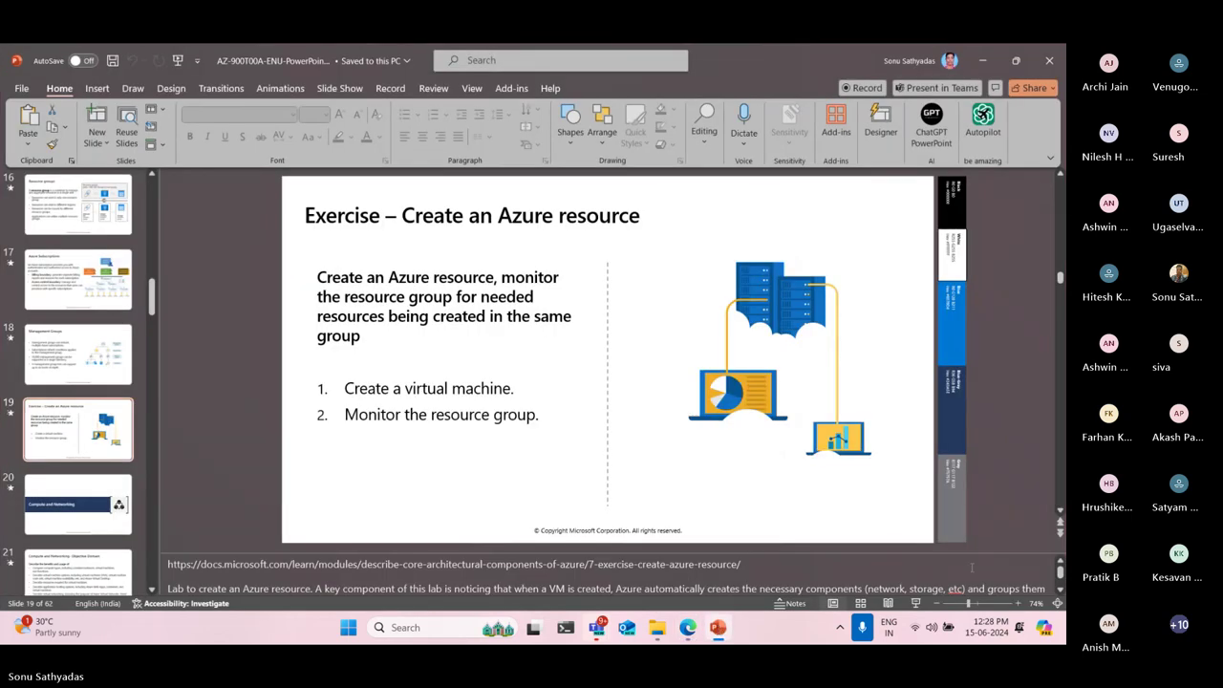
click(916, 603)
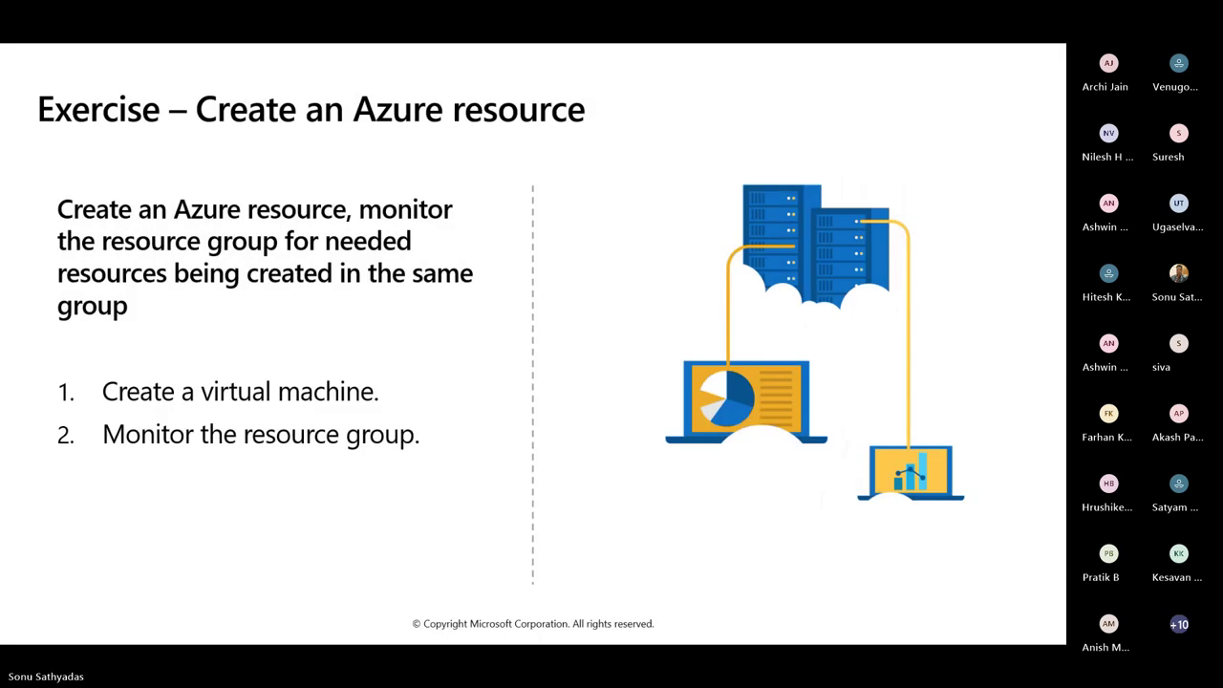
key(Right)
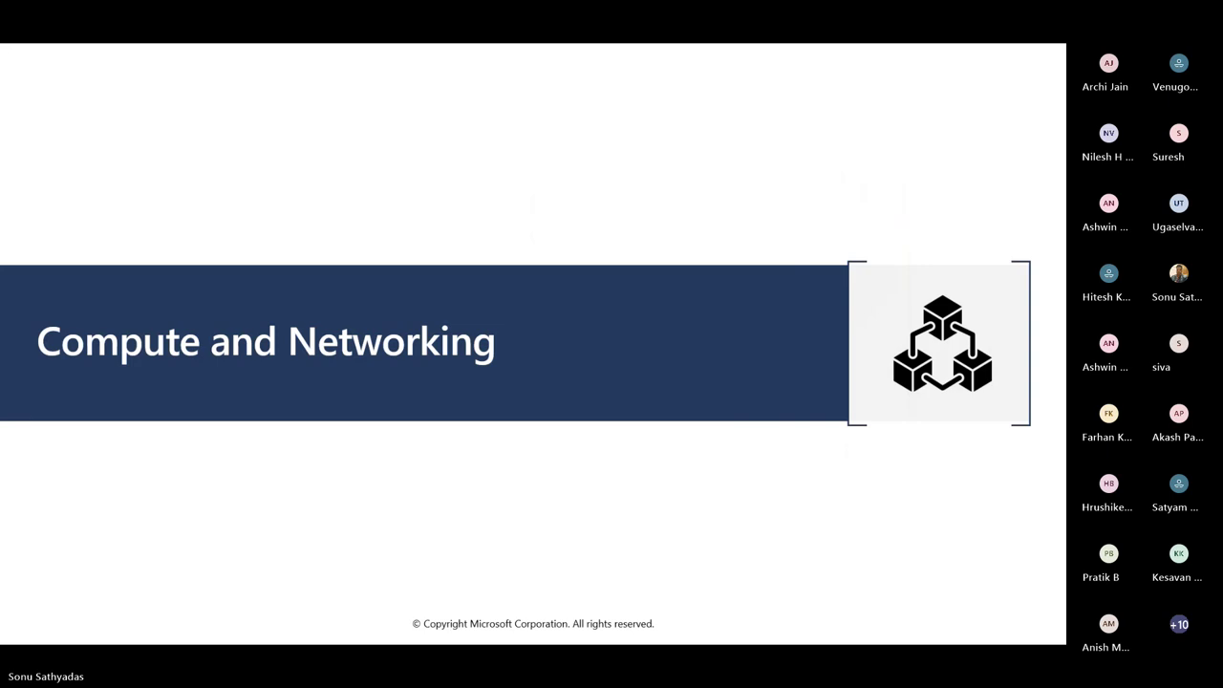
key(Left)
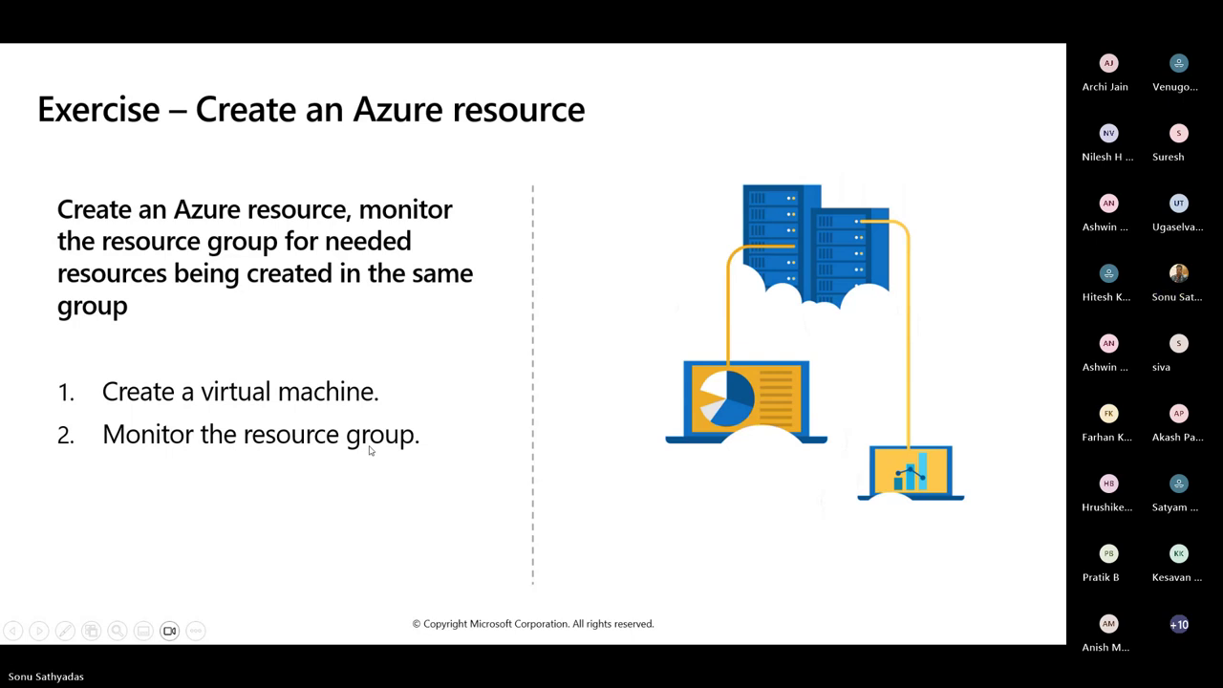
key(Escape)
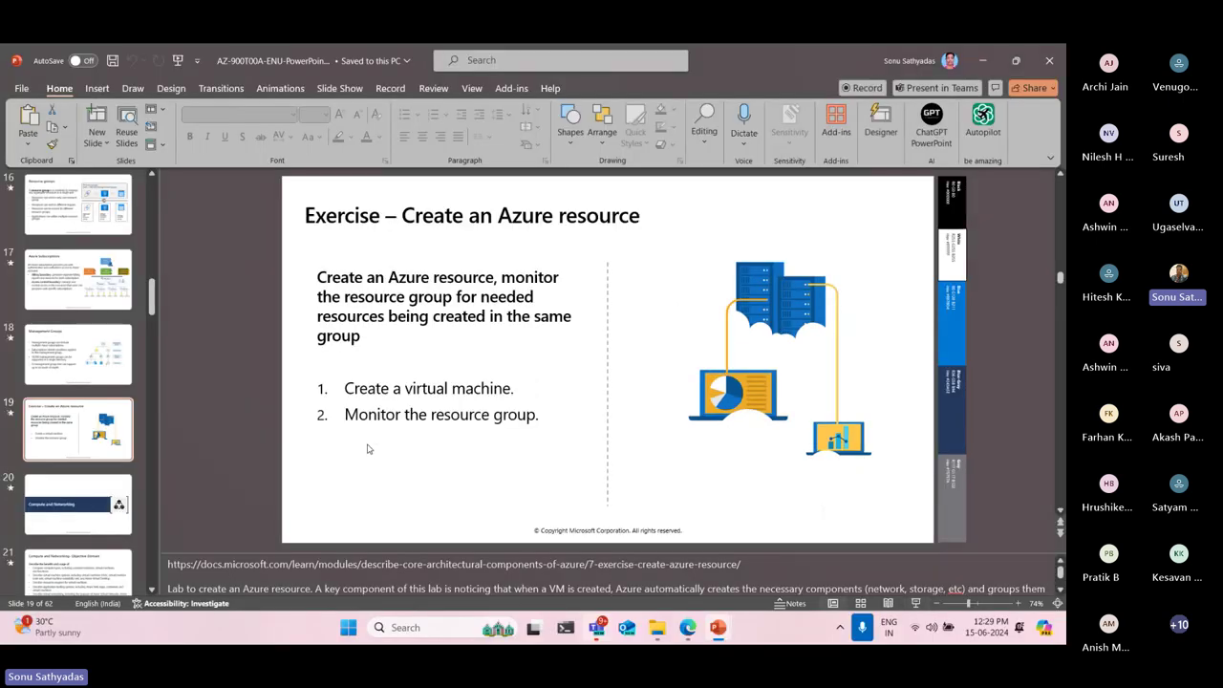
Switch back to the Azure portal in the browser and examine the resource group TestGroup
click(983, 60)
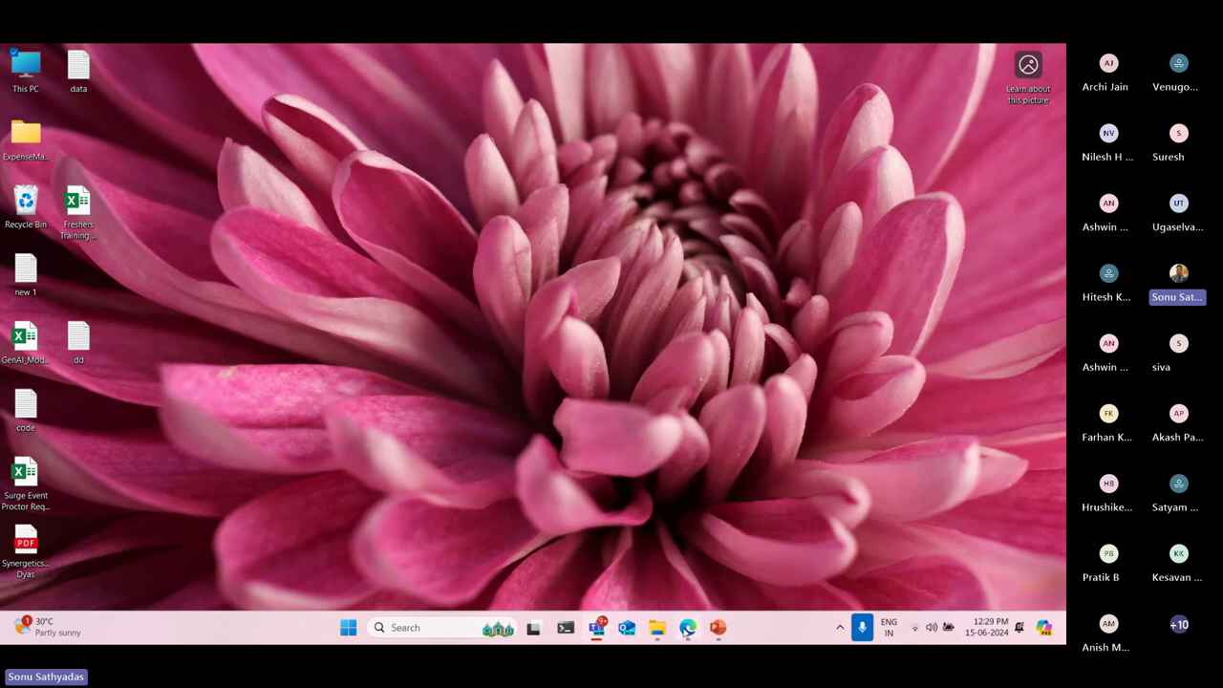
click(688, 627)
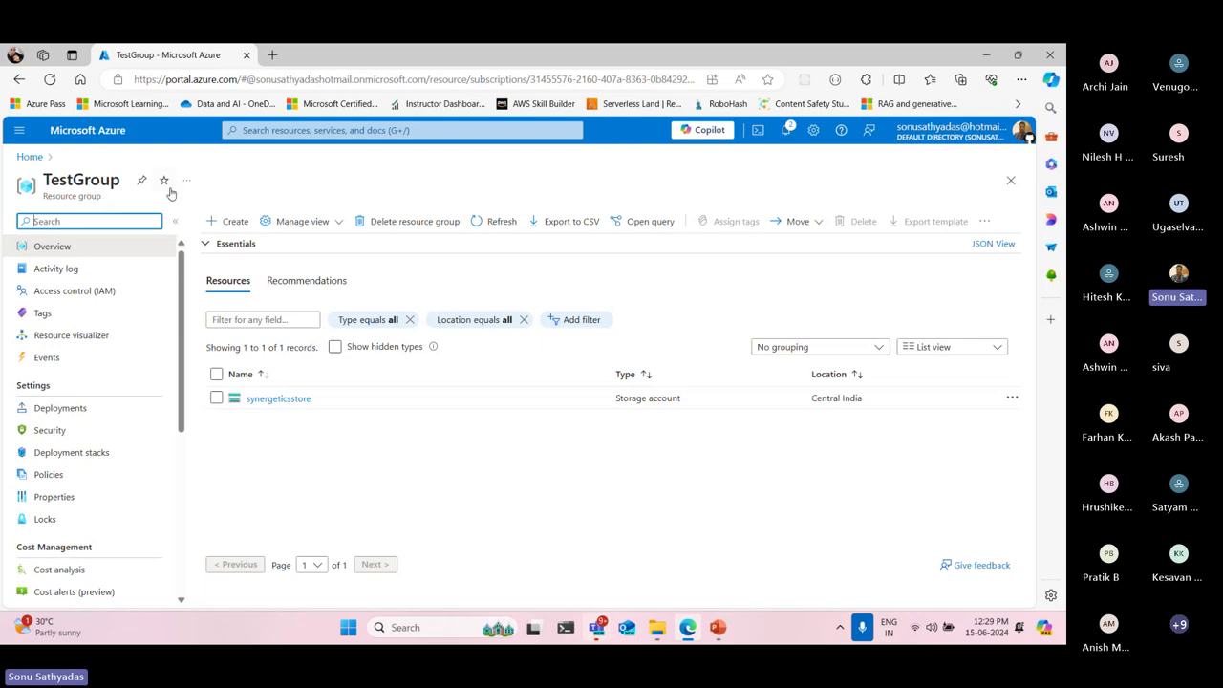
double_click(89, 181)
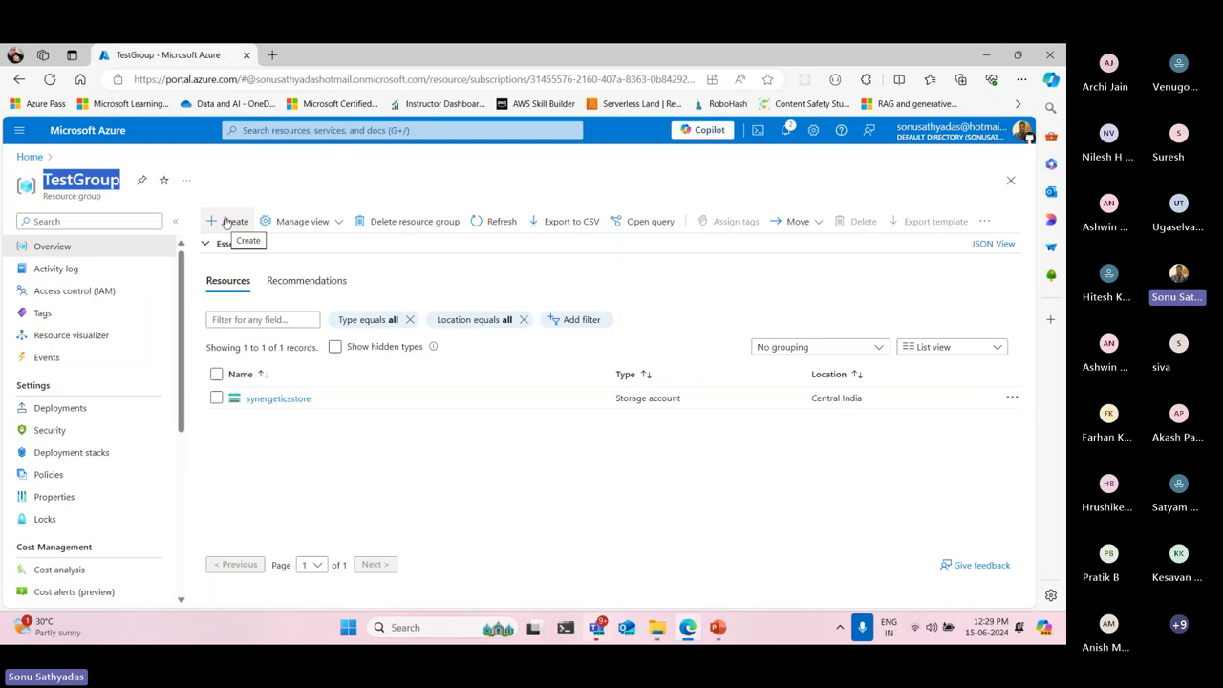
Open the virtual machine creation form from the portal's resource creation page and go to its instance details
click(30, 156)
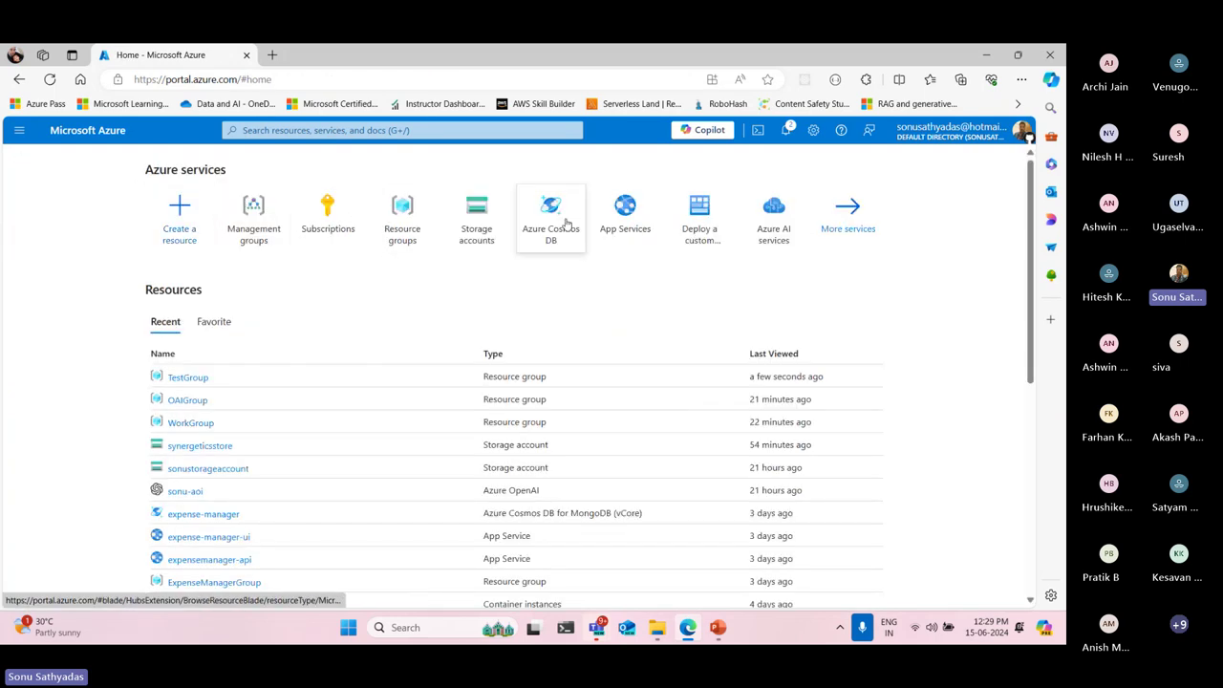
click(186, 202)
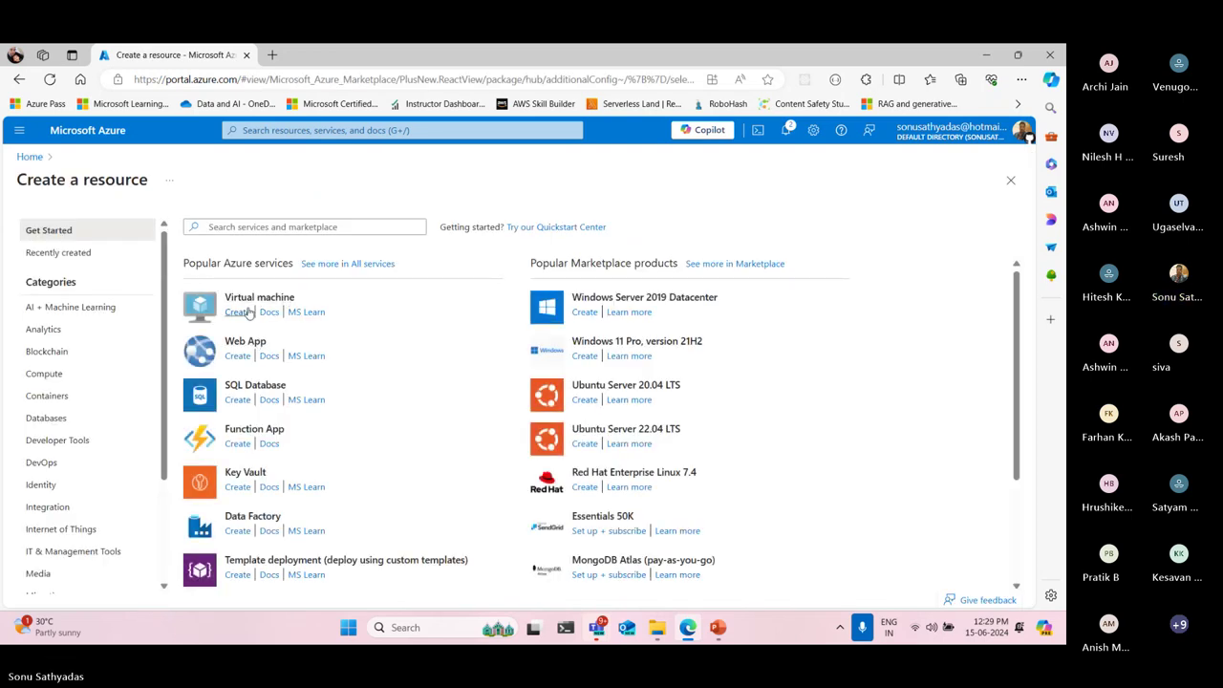
click(238, 313)
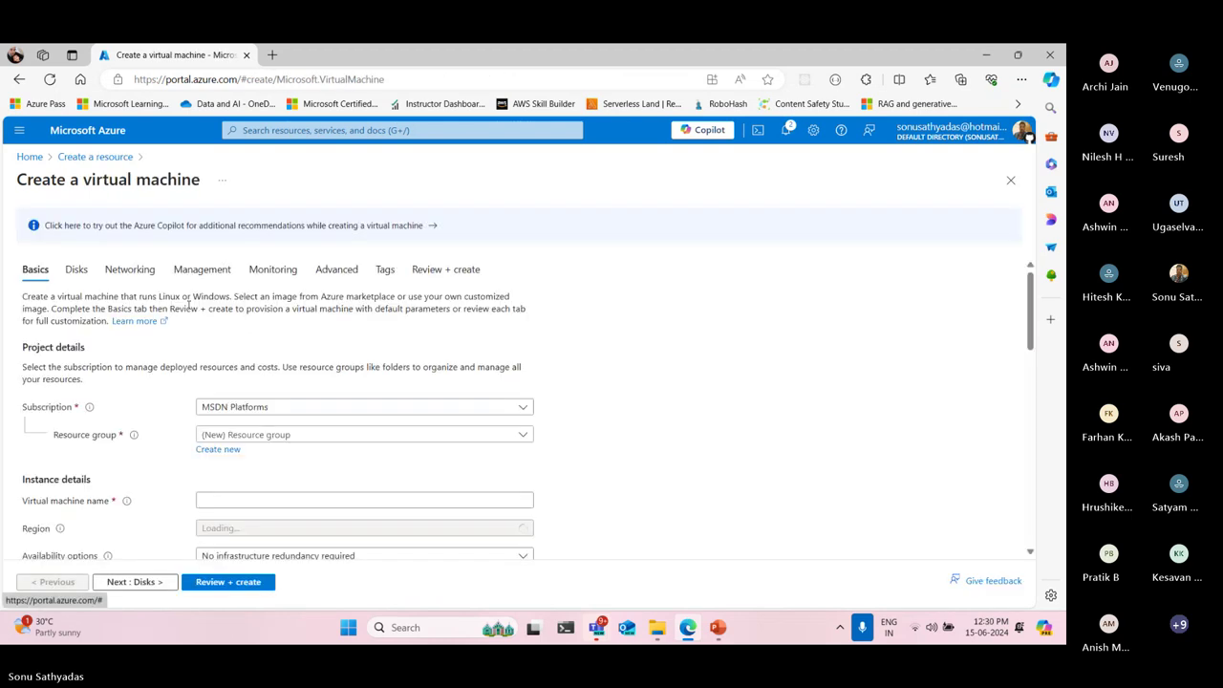
scroll(405, 283, down, 2)
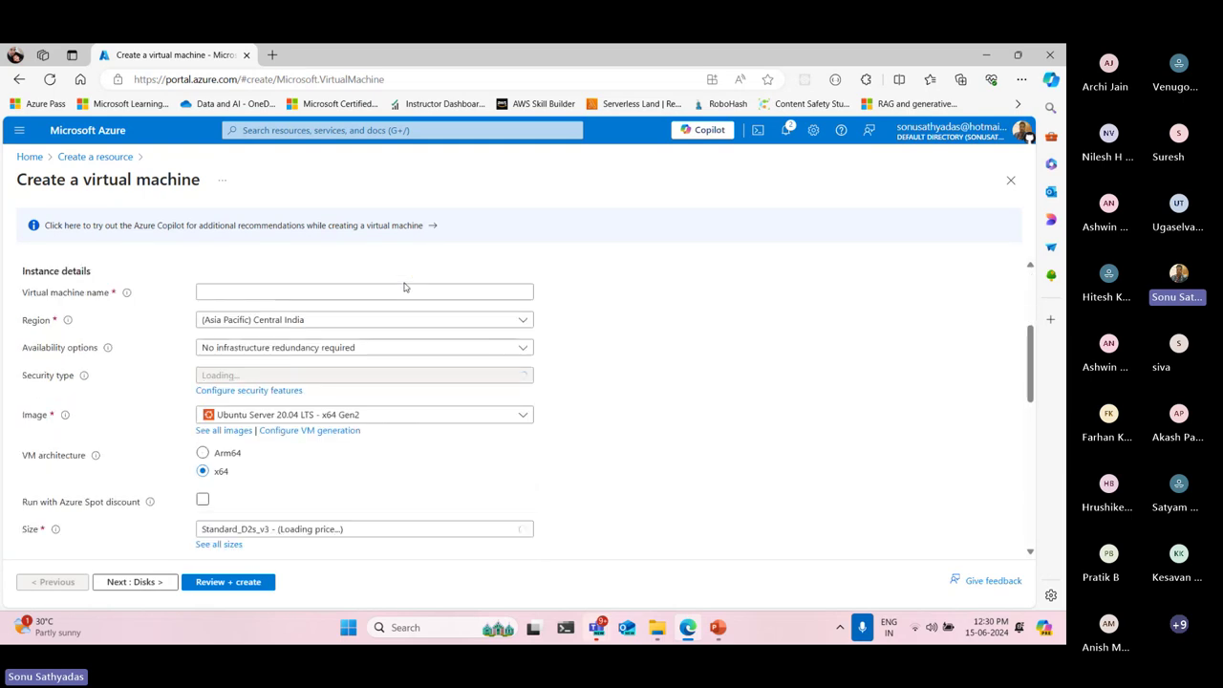
Select the MSDN Platforms subscription and the existing TestGroup resource group for the virtual machine
scroll(404, 287, up, 1)
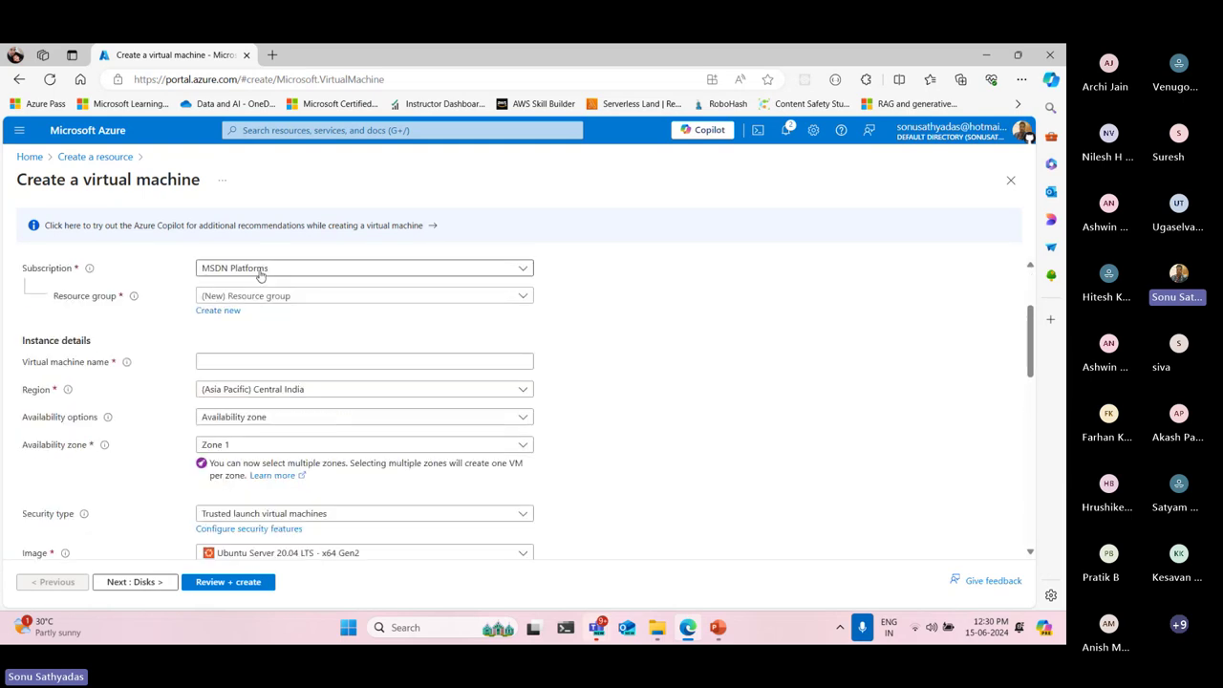
scroll(215, 279, up, 2)
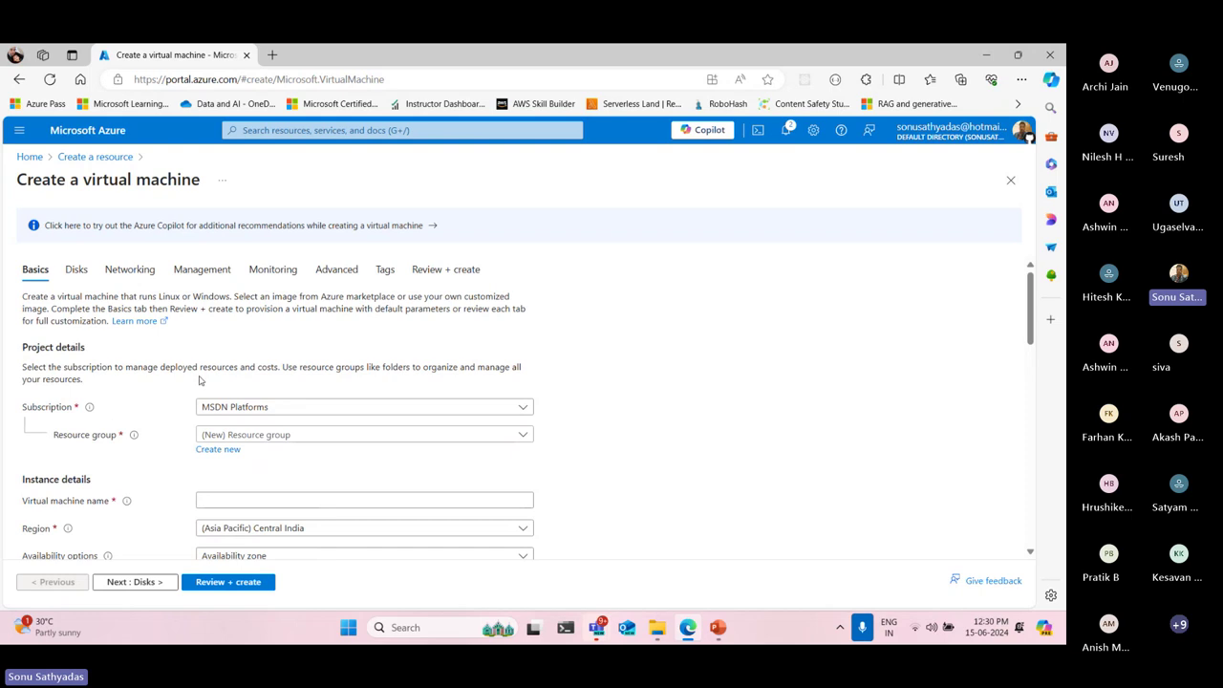
click(264, 408)
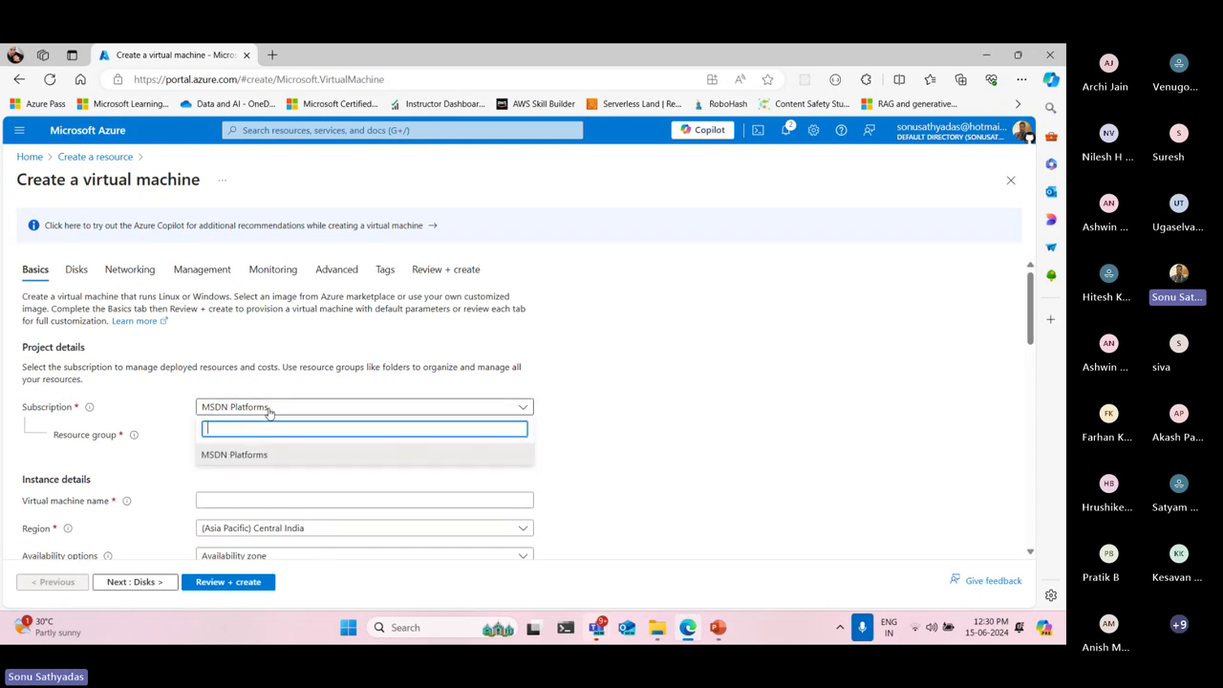
click(248, 455)
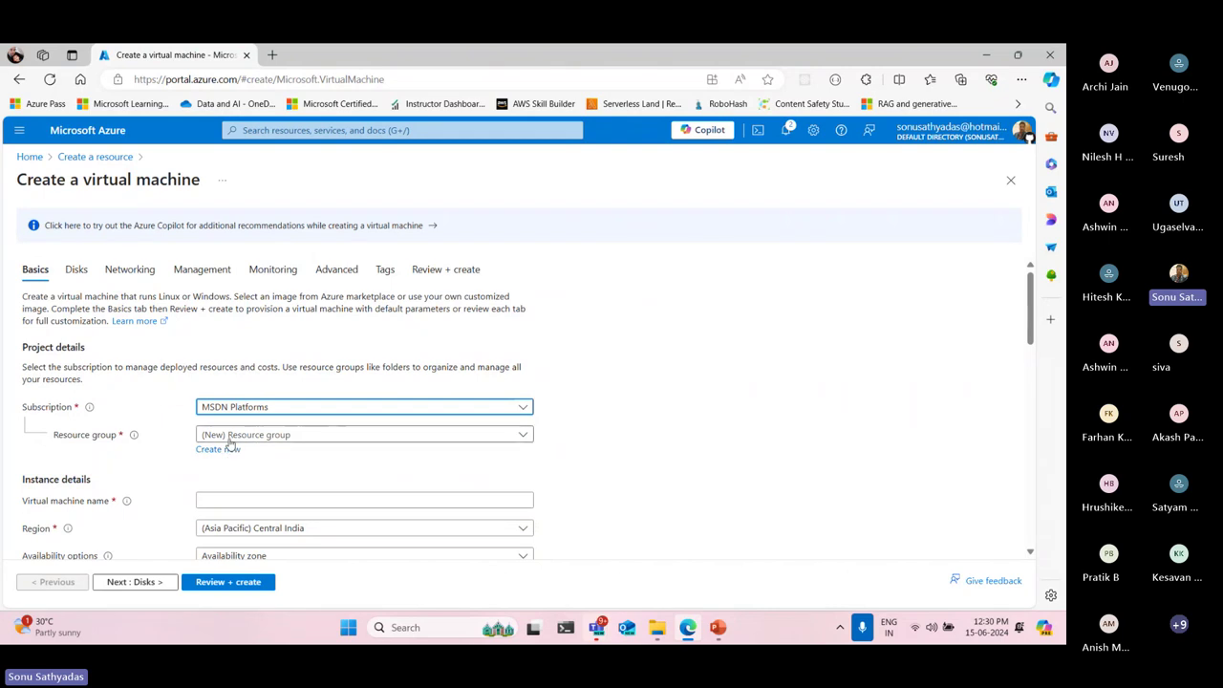
click(231, 440)
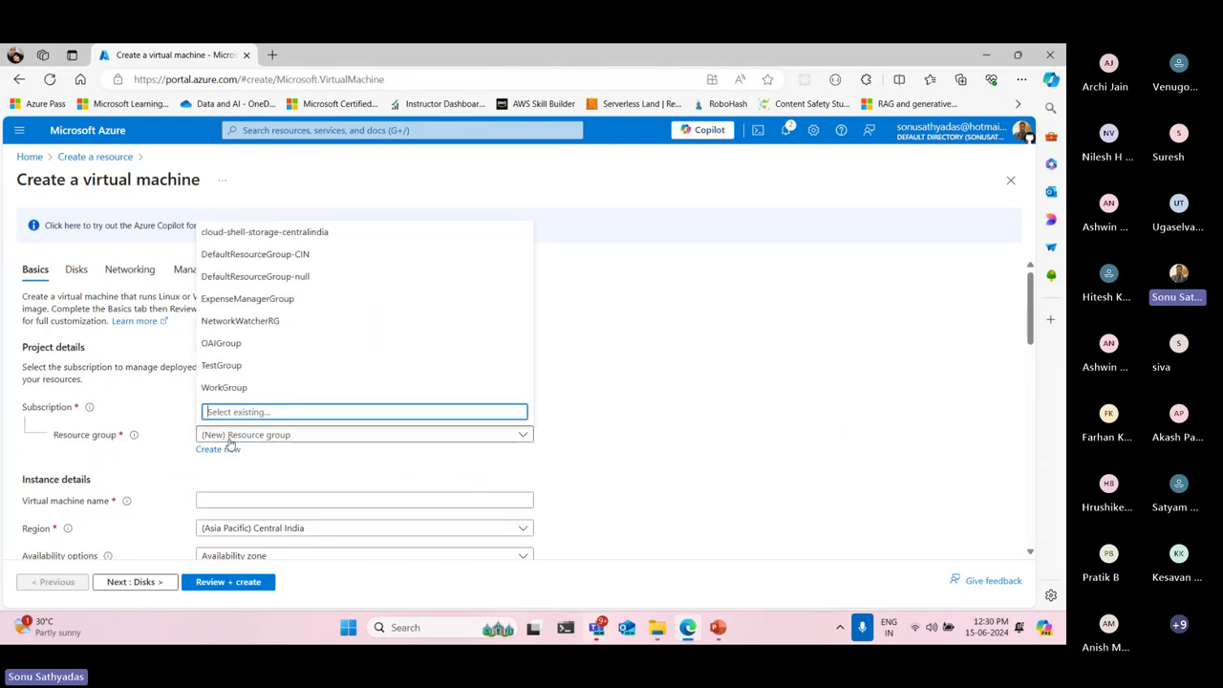
click(238, 367)
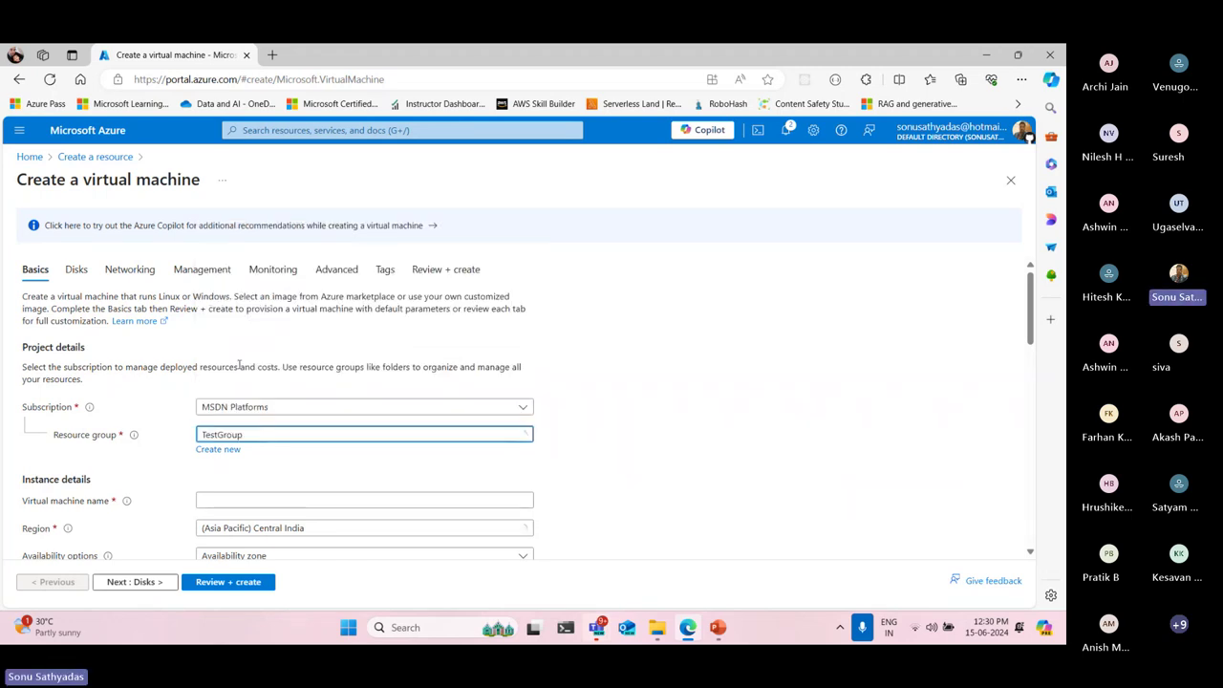
Name the virtual machine vm1 and look through the available regions without changing the region
scroll(496, 371, down, 1)
scroll(496, 370, down, 1)
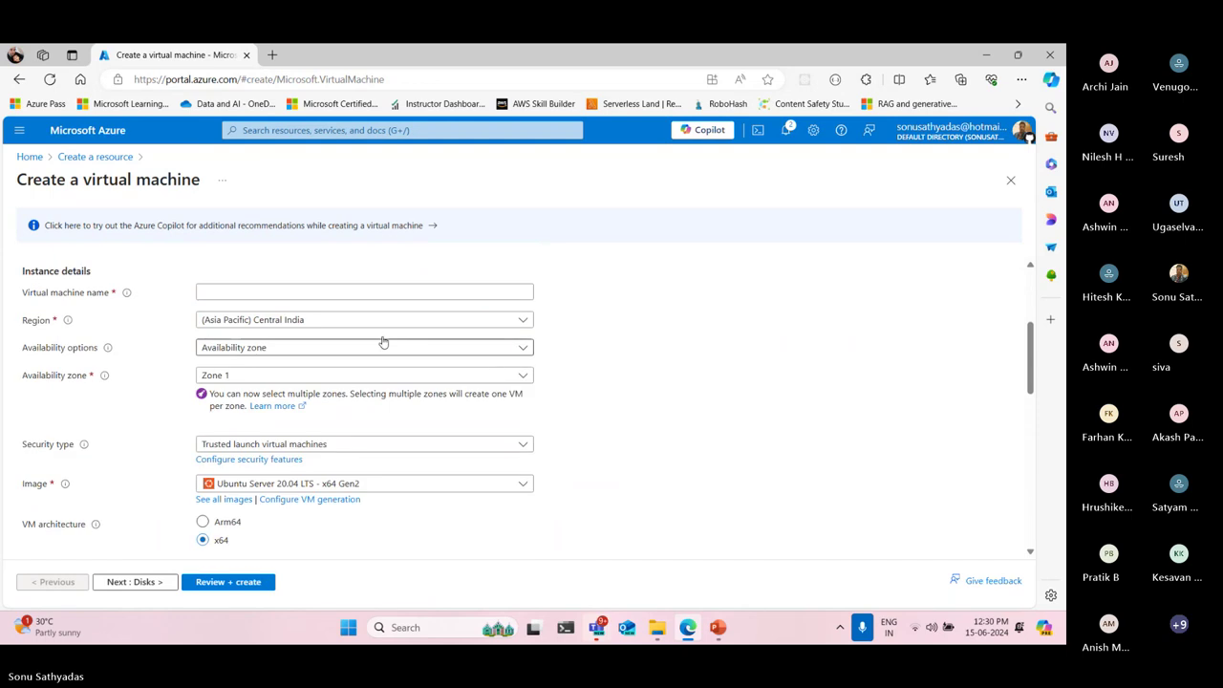
click(228, 292)
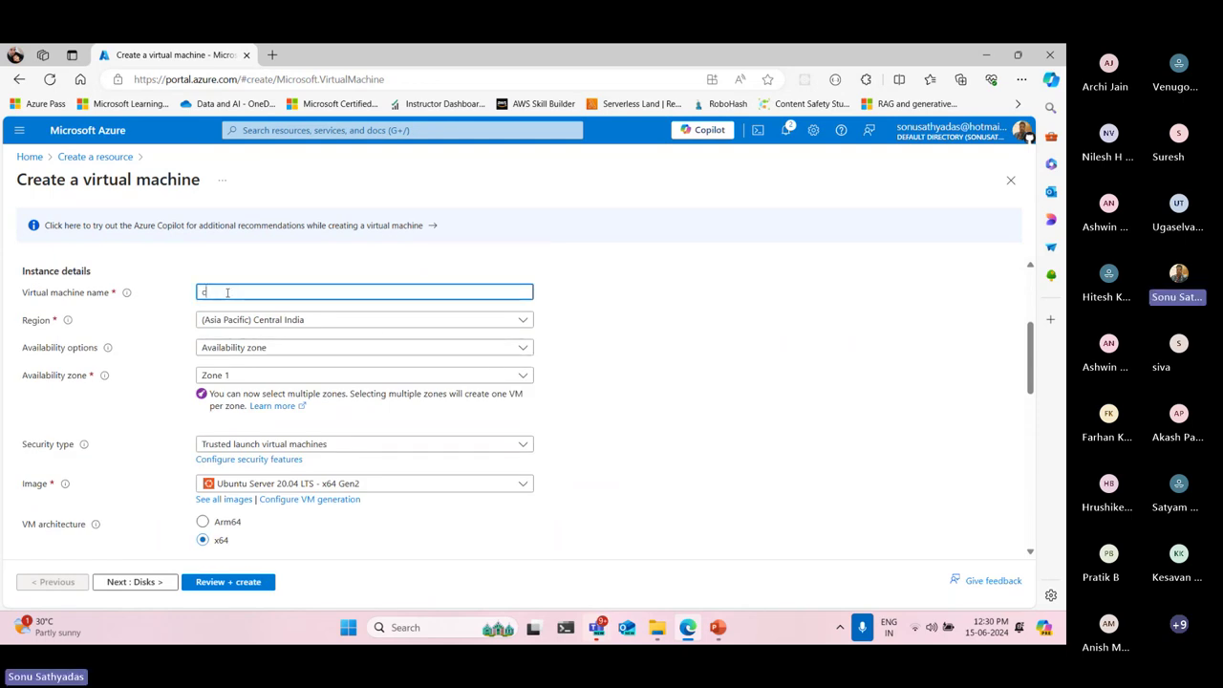
text(vm1)
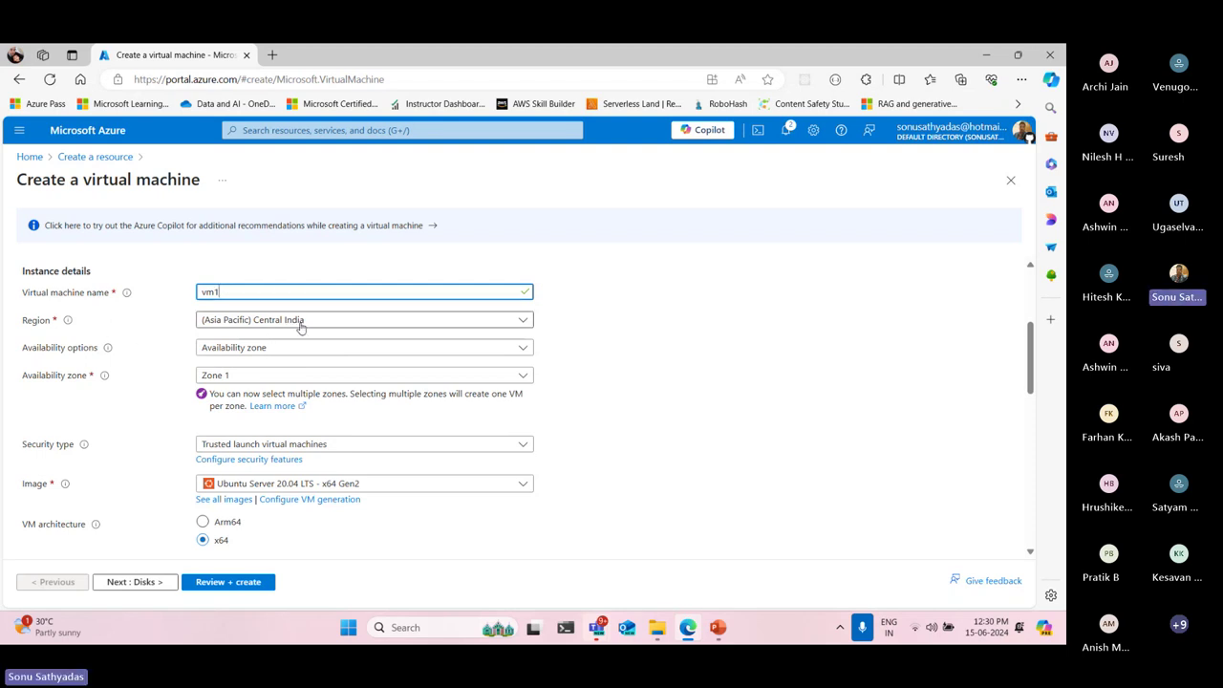
click(300, 326)
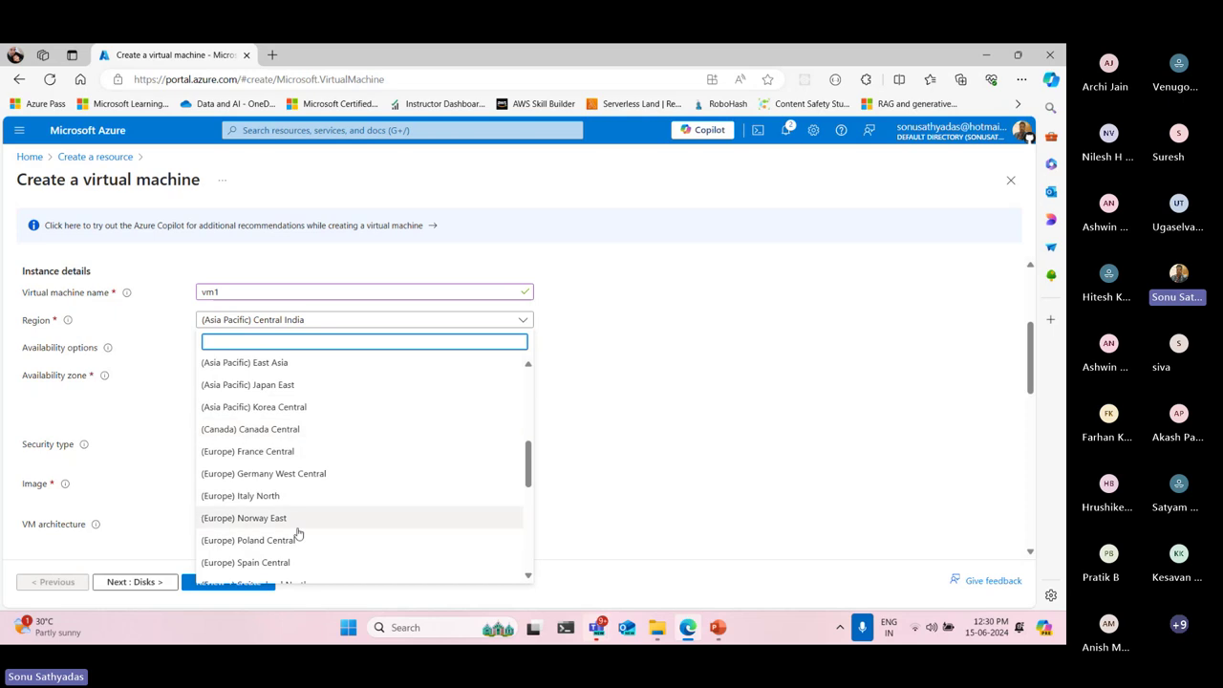
click(656, 368)
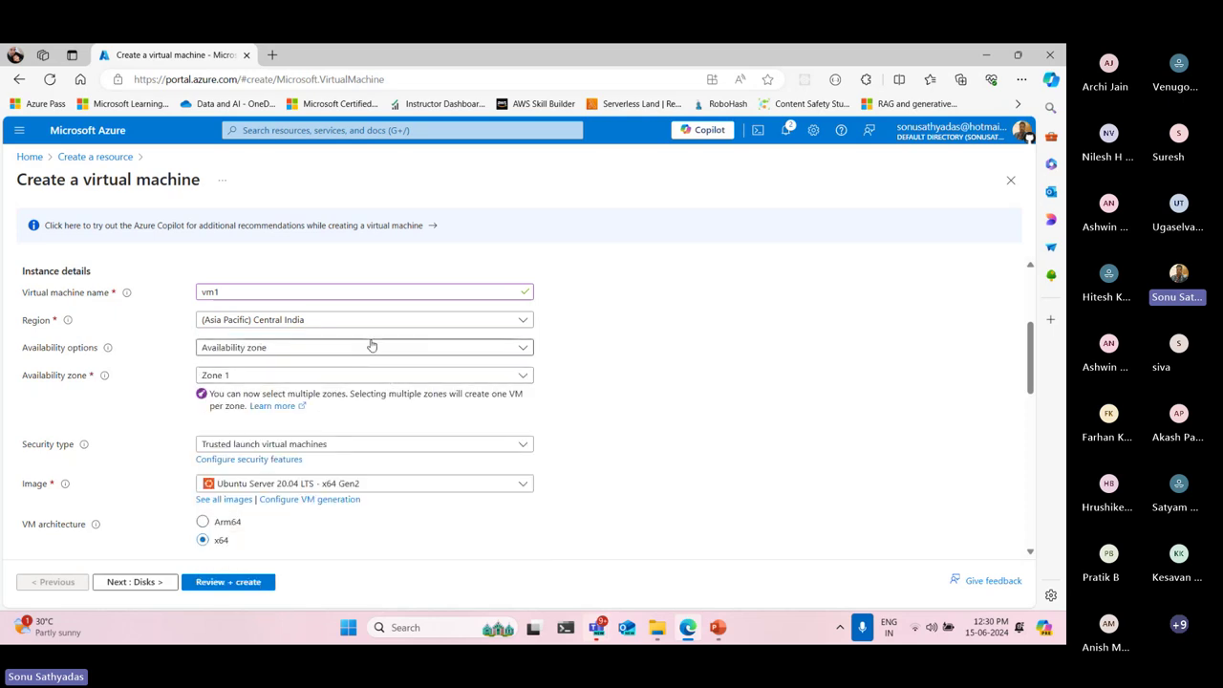
Review the availability options for the virtual machine and choose Availability zone
drag(22, 350, 63, 354)
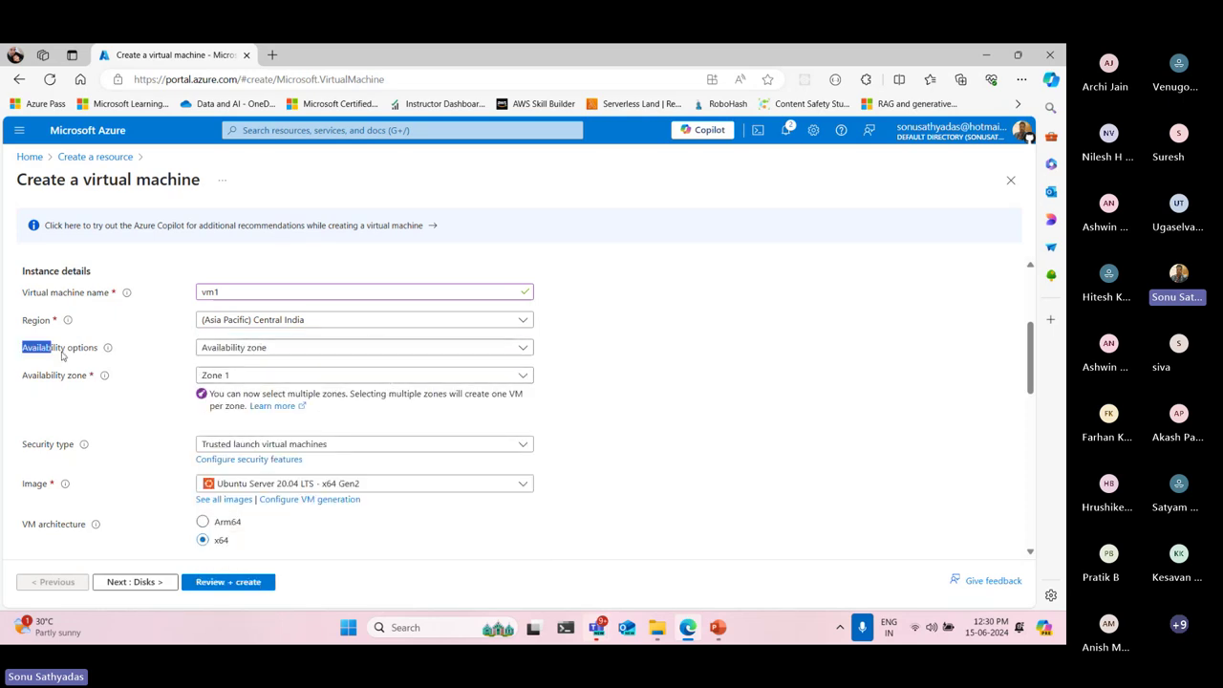
click(226, 353)
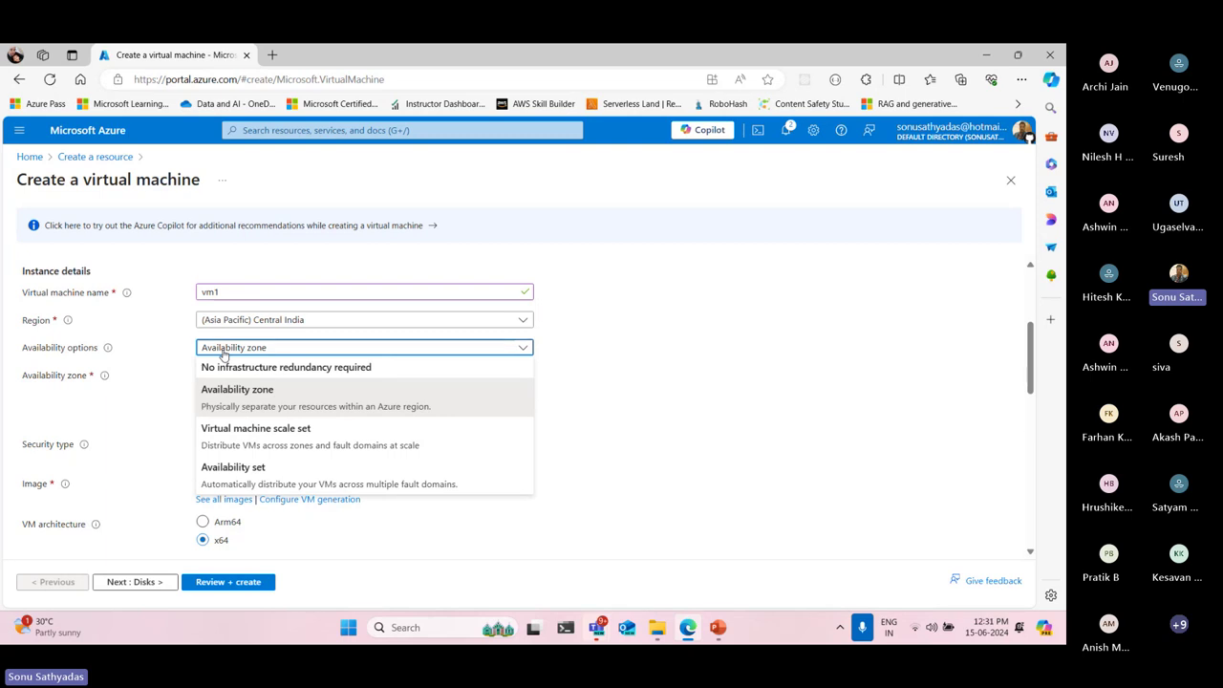
drag(220, 292, 189, 299)
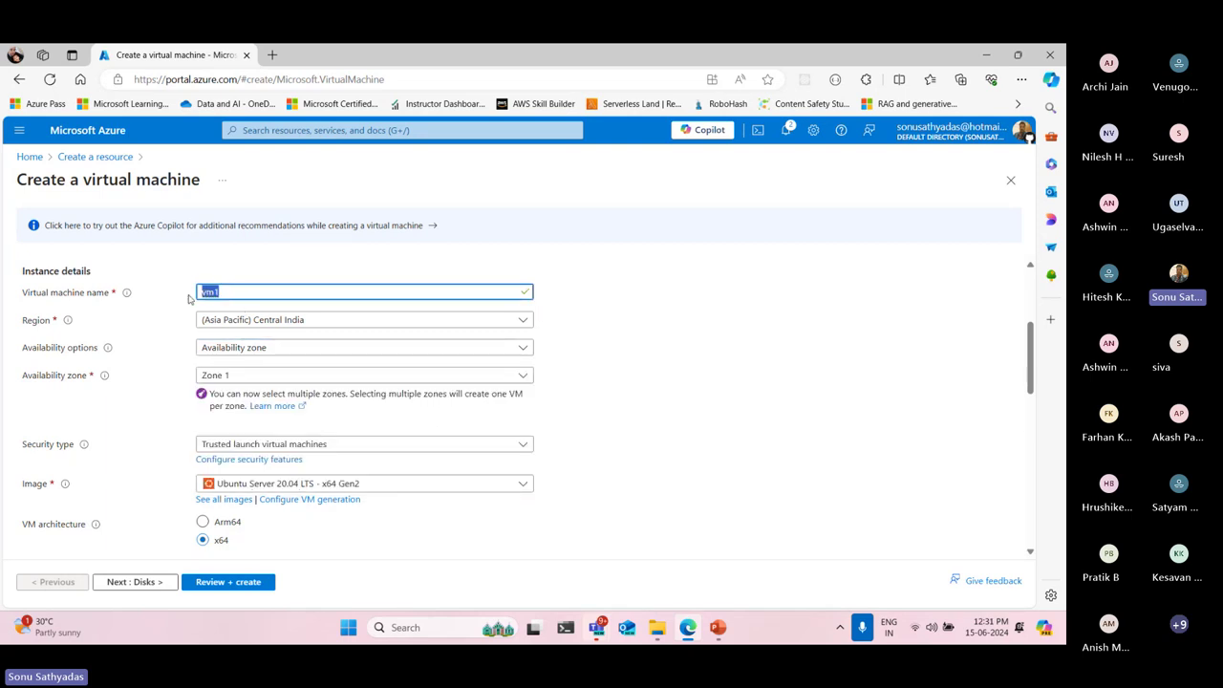
click(234, 350)
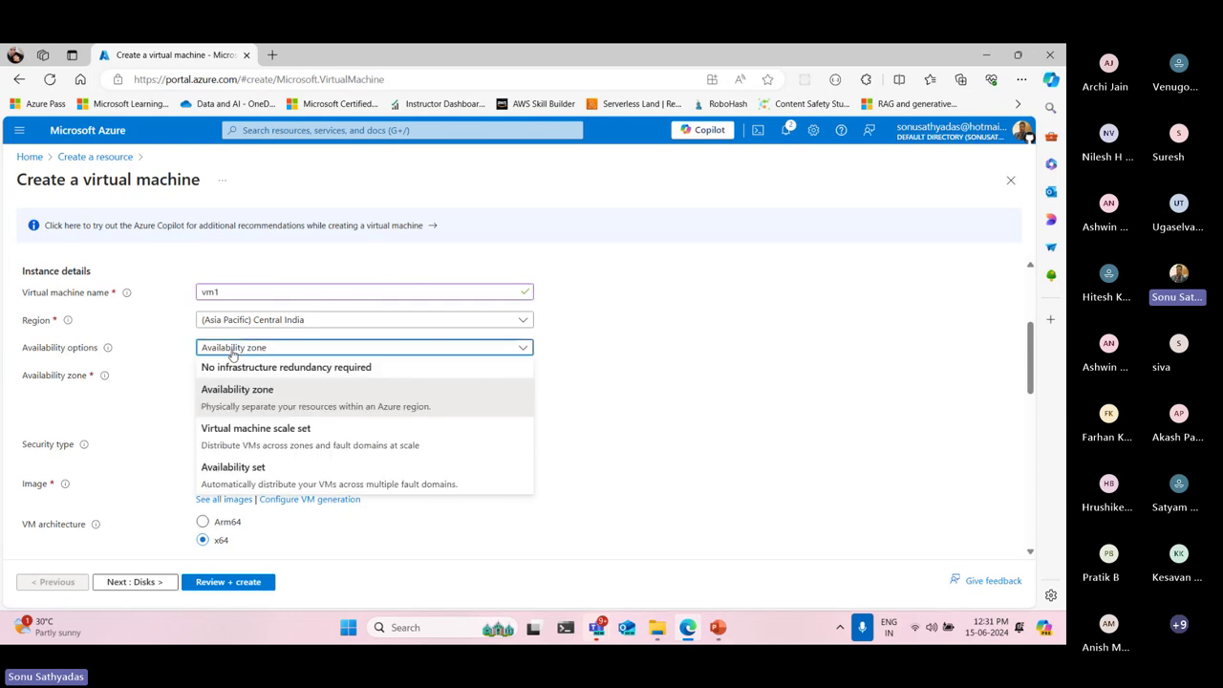
click(236, 402)
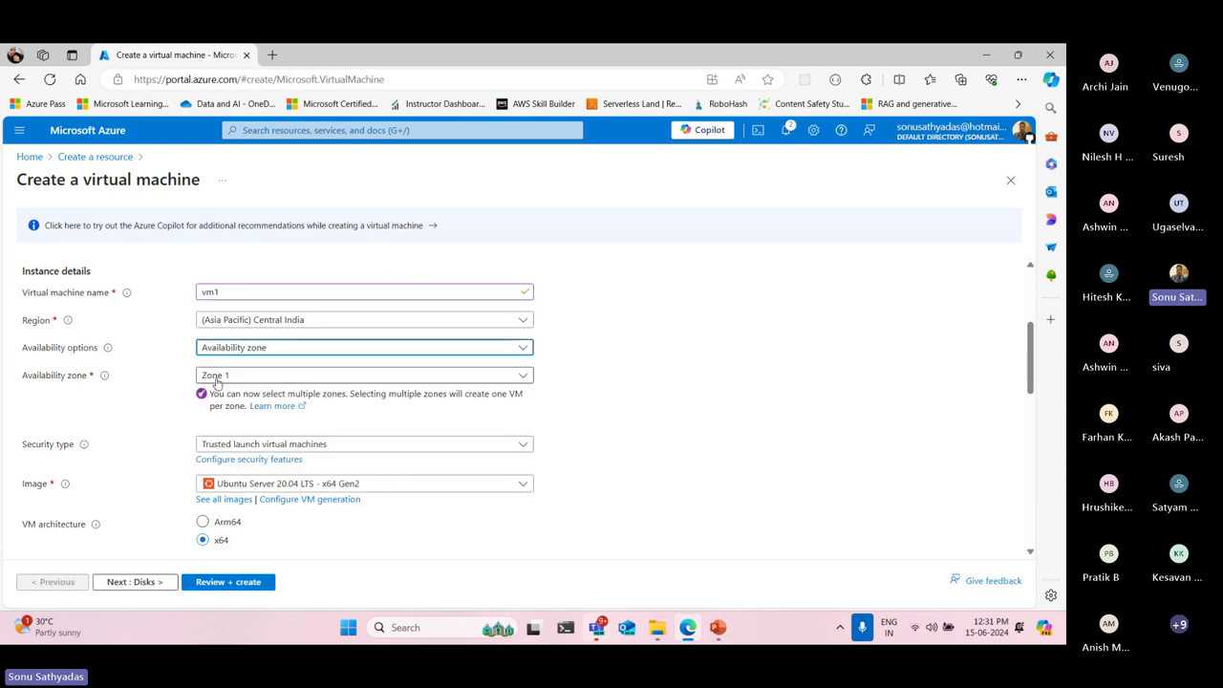
Try adding Zone 2 and Zone 3 to the availability zones, and restore the selection to Zone 1 only
click(217, 380)
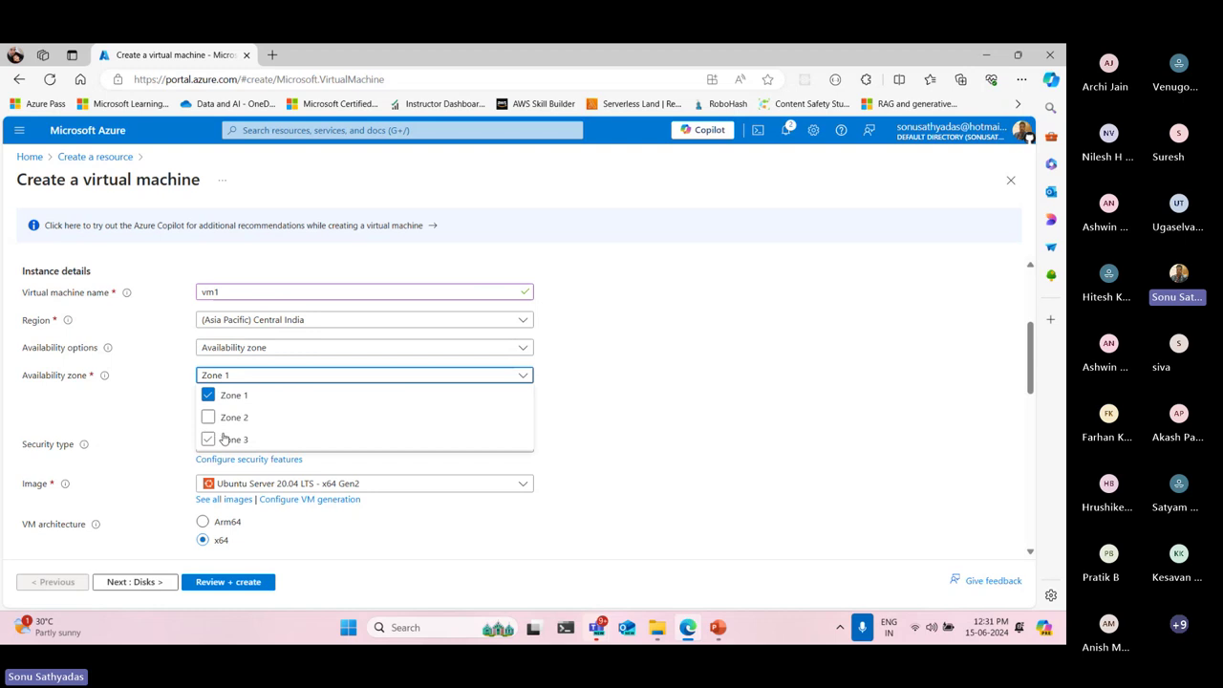
click(208, 417)
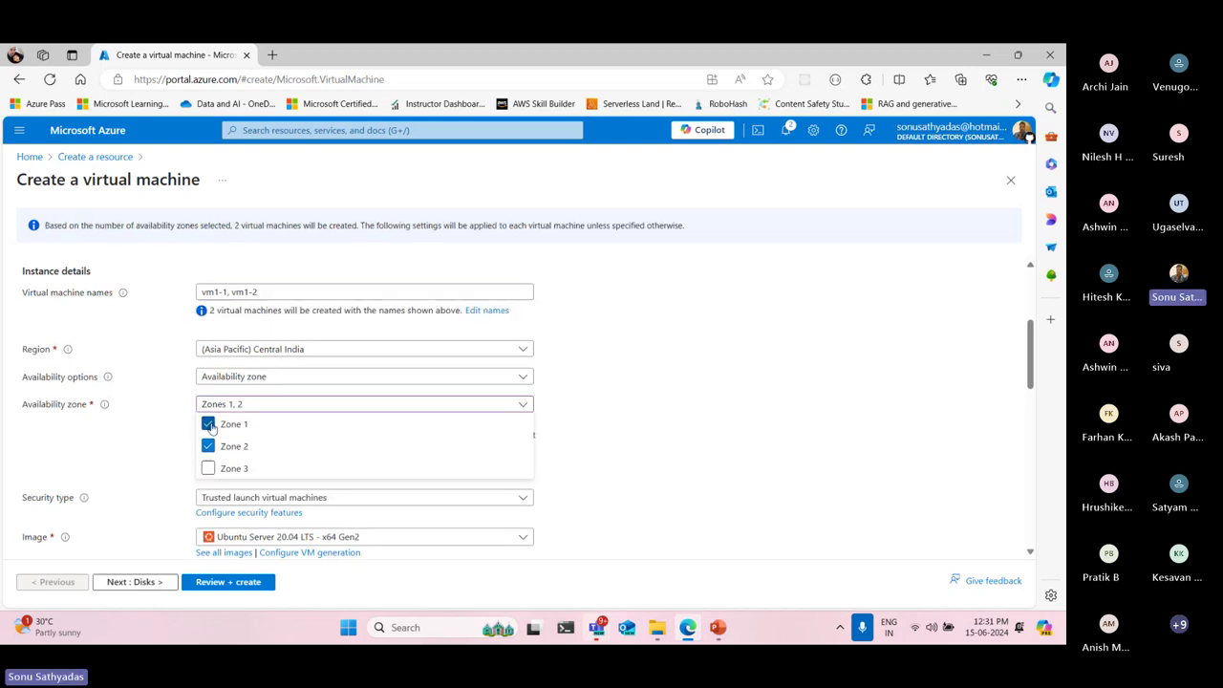
click(209, 469)
click(208, 468)
click(209, 446)
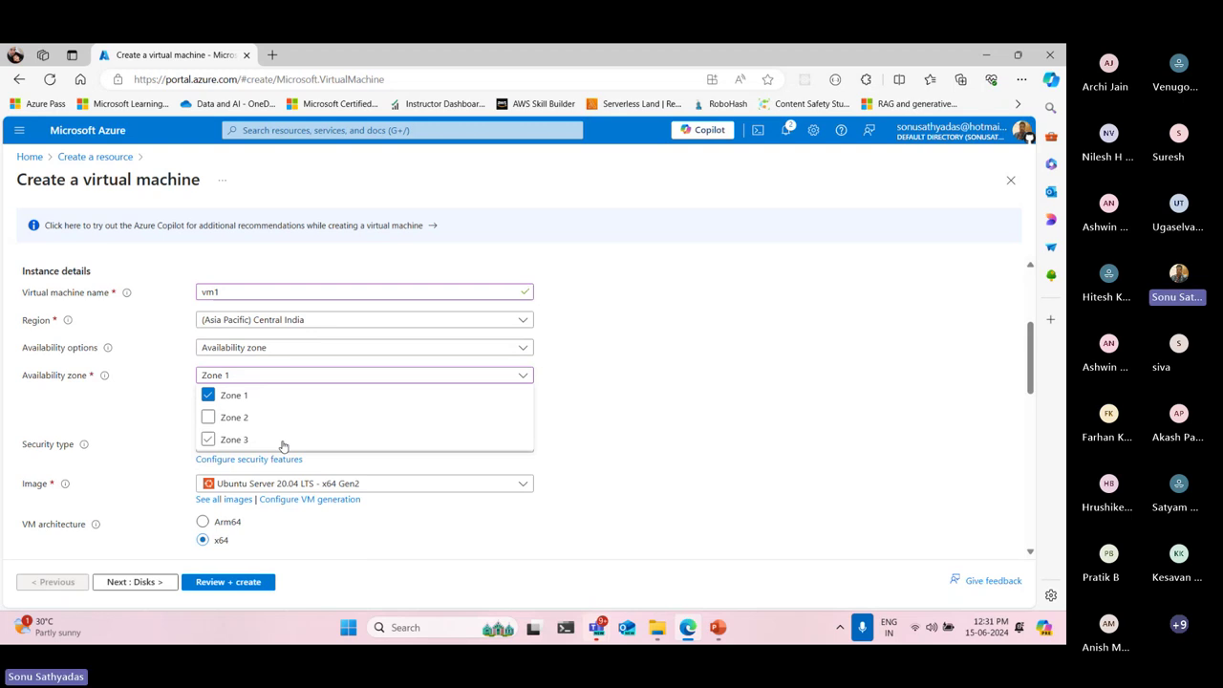
click(579, 394)
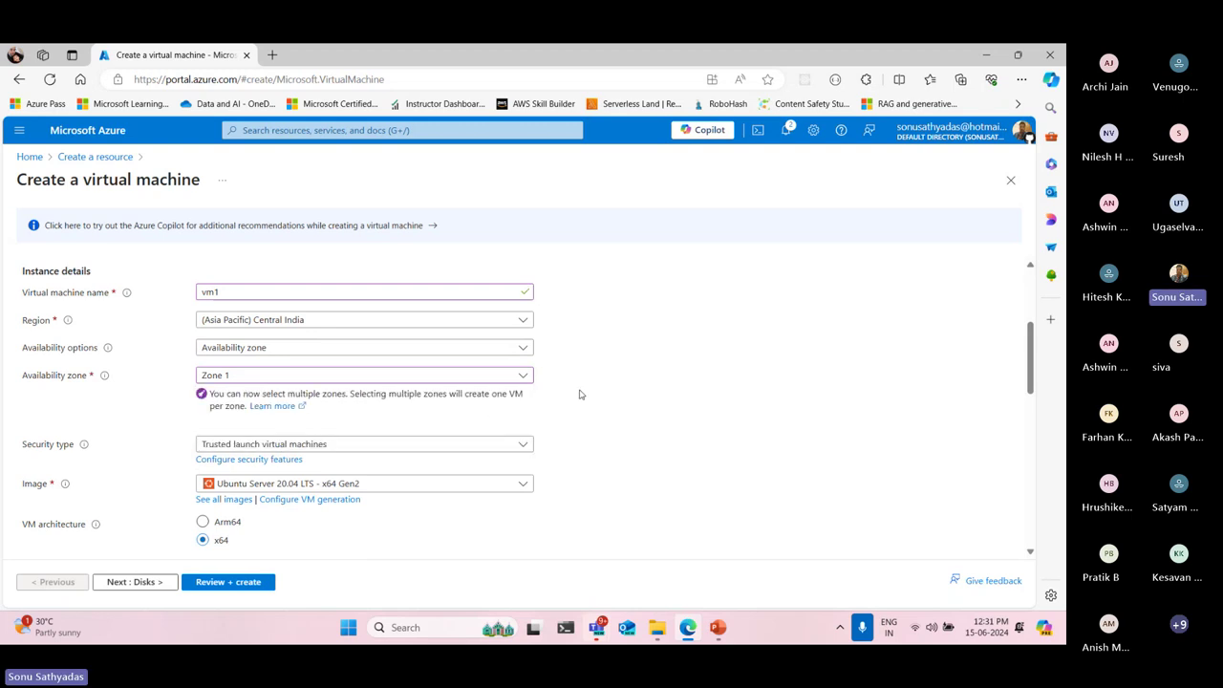
Add Zone 2 once more, highlight the note under the virtual machine names, and remove Zone 2 again
click(480, 380)
click(208, 417)
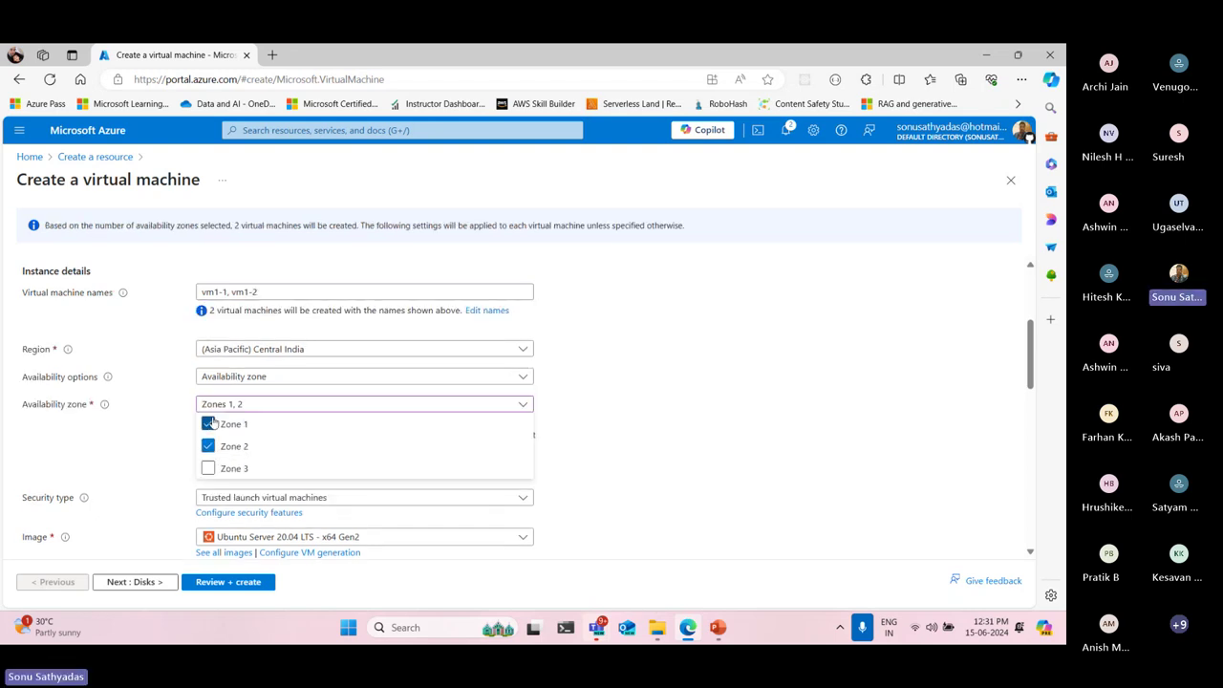
drag(211, 312, 440, 315)
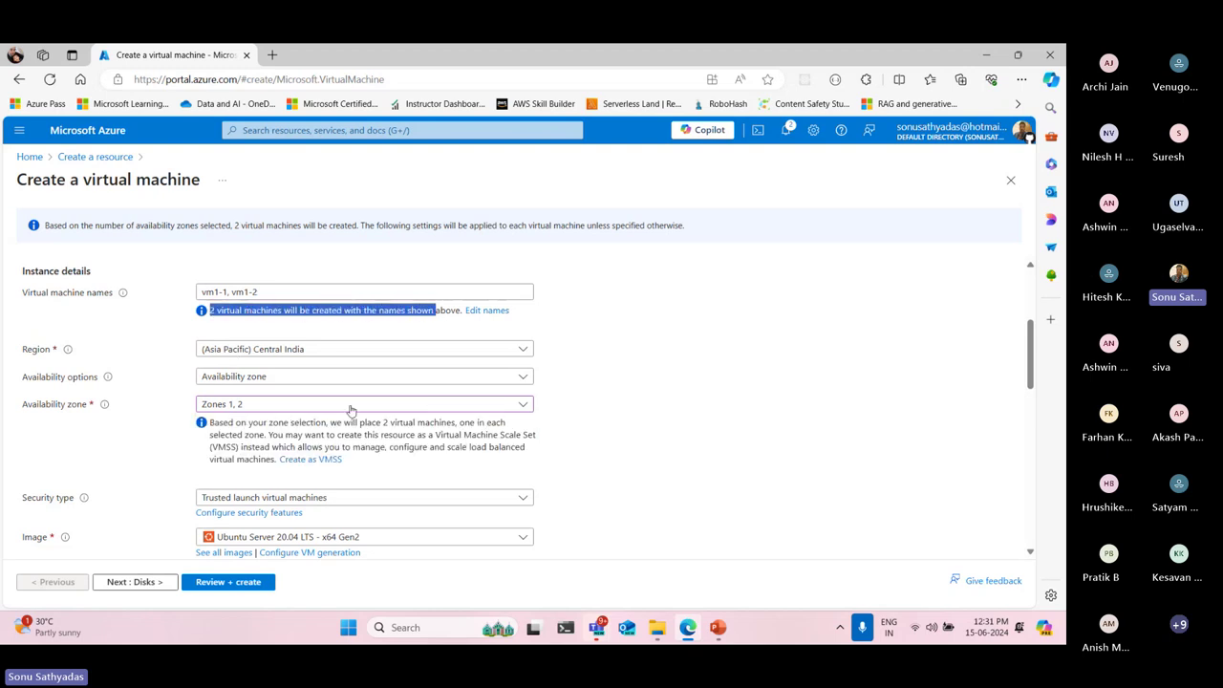
click(297, 405)
click(210, 446)
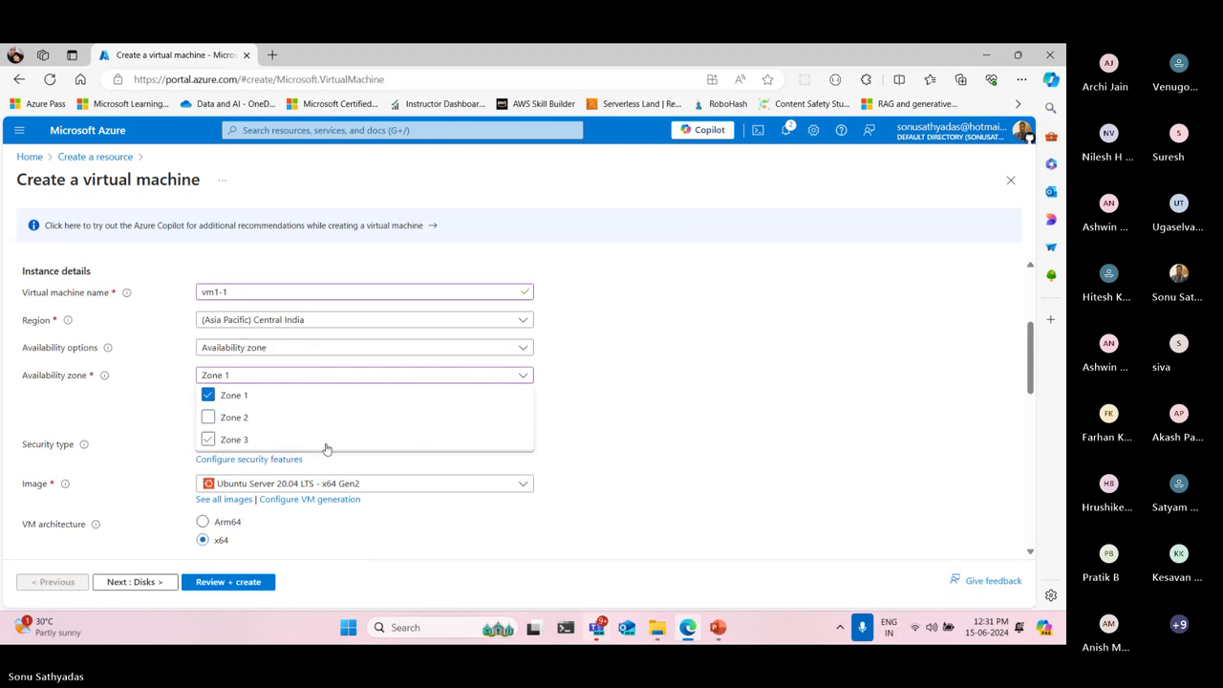
click(687, 394)
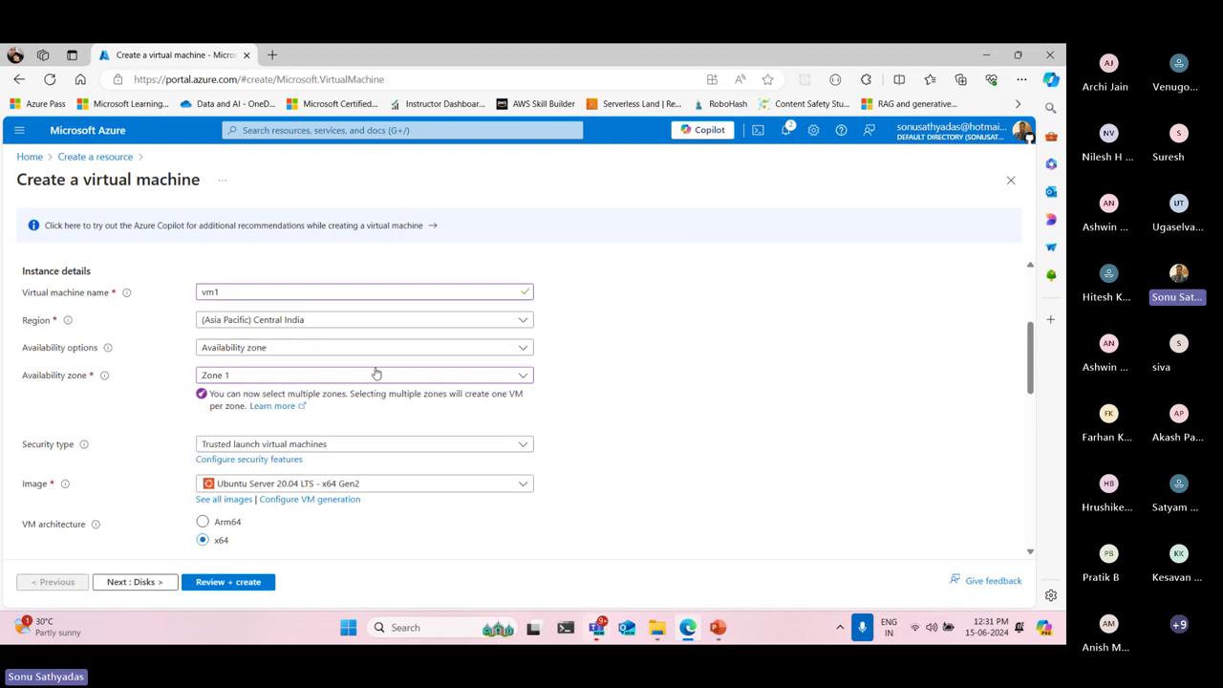
Set the security type to Standard and the image to Windows Server 2022 Datacenter: Azure Edition - x64 Gen2
scroll(369, 363, down, 1)
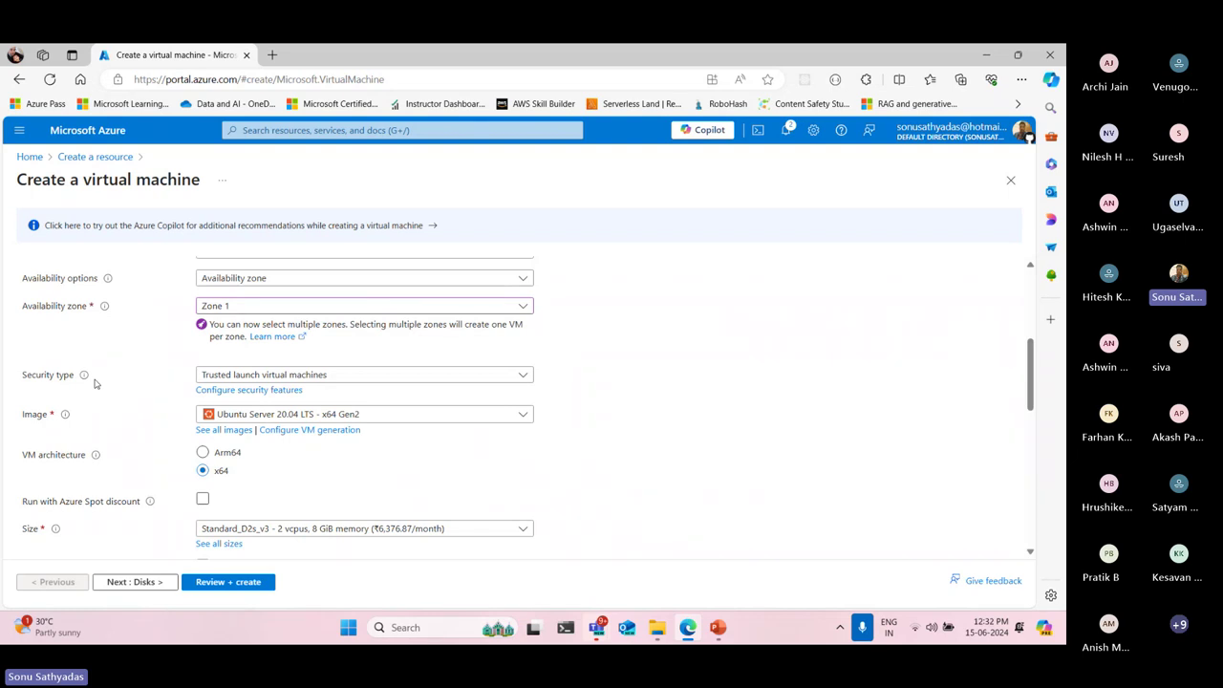
click(349, 378)
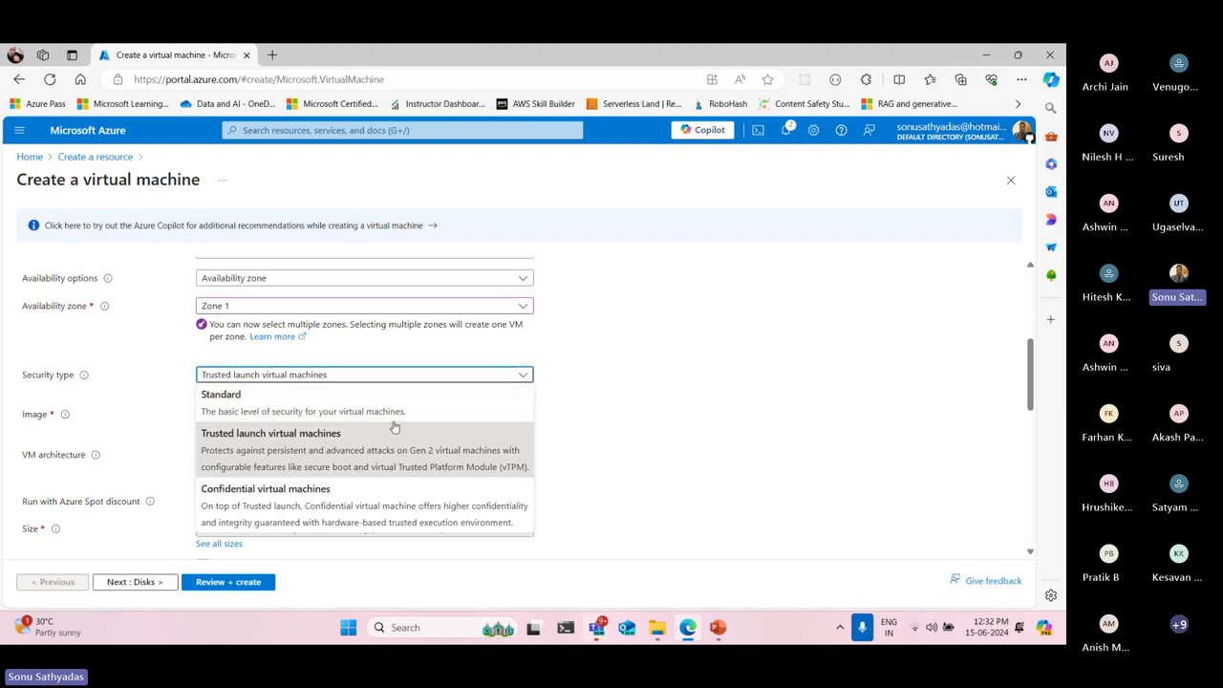
click(237, 407)
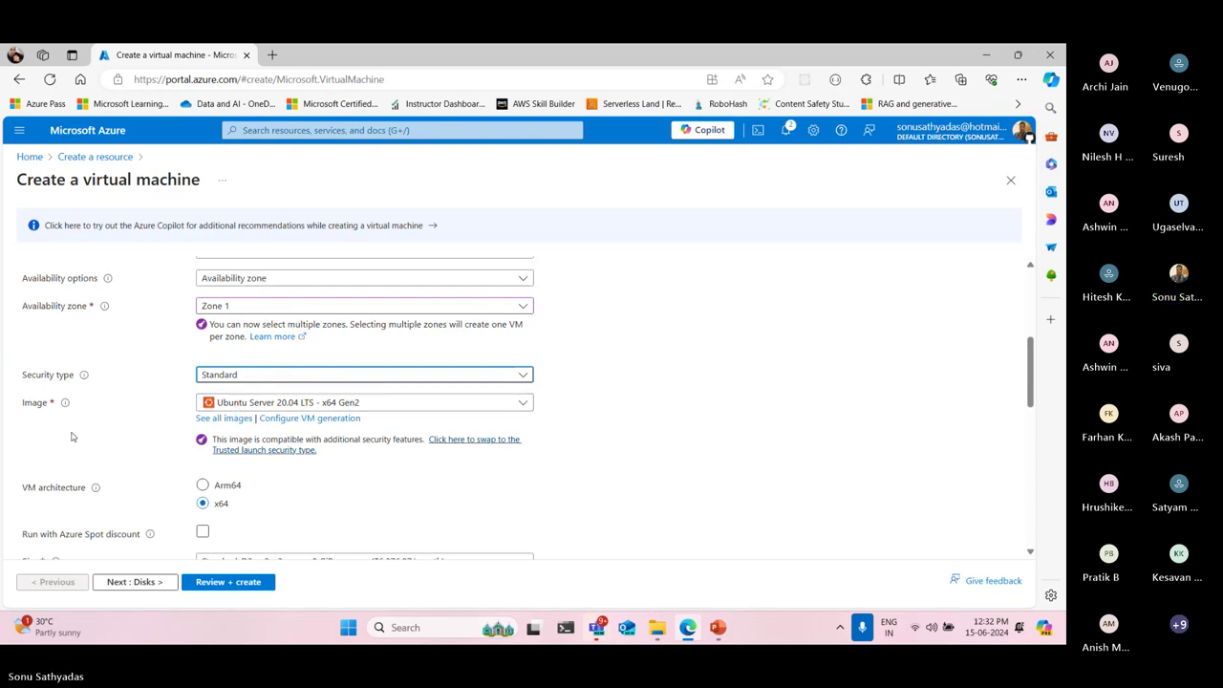
click(238, 403)
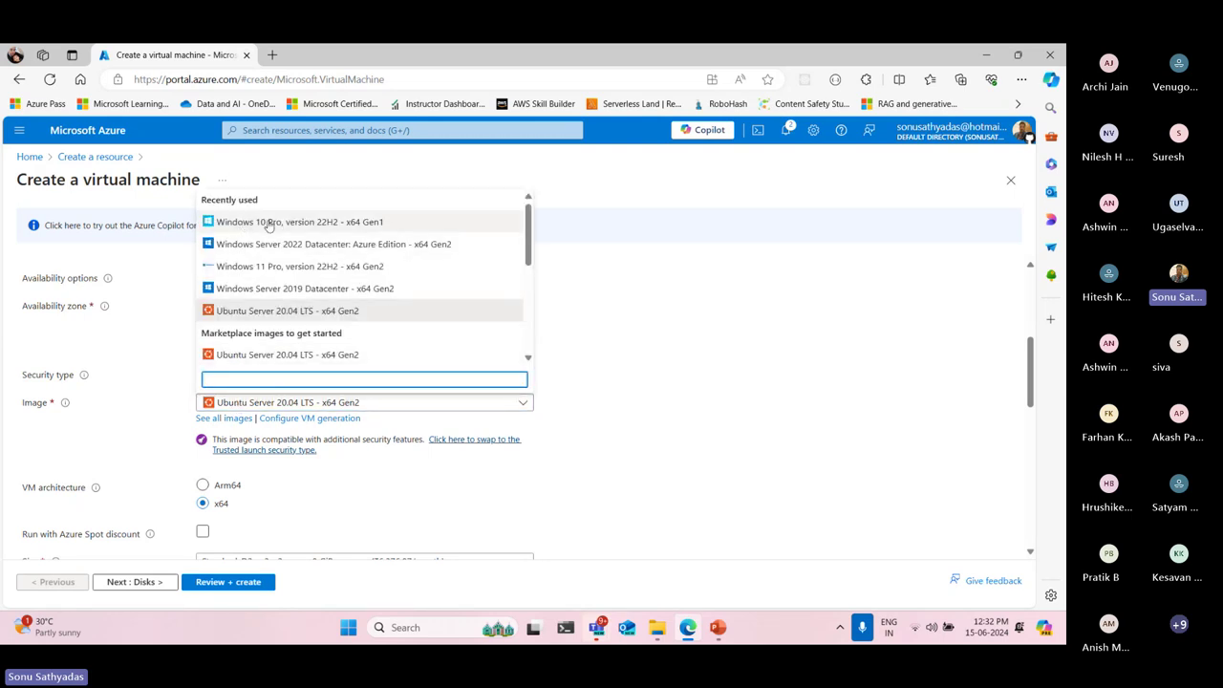
click(361, 245)
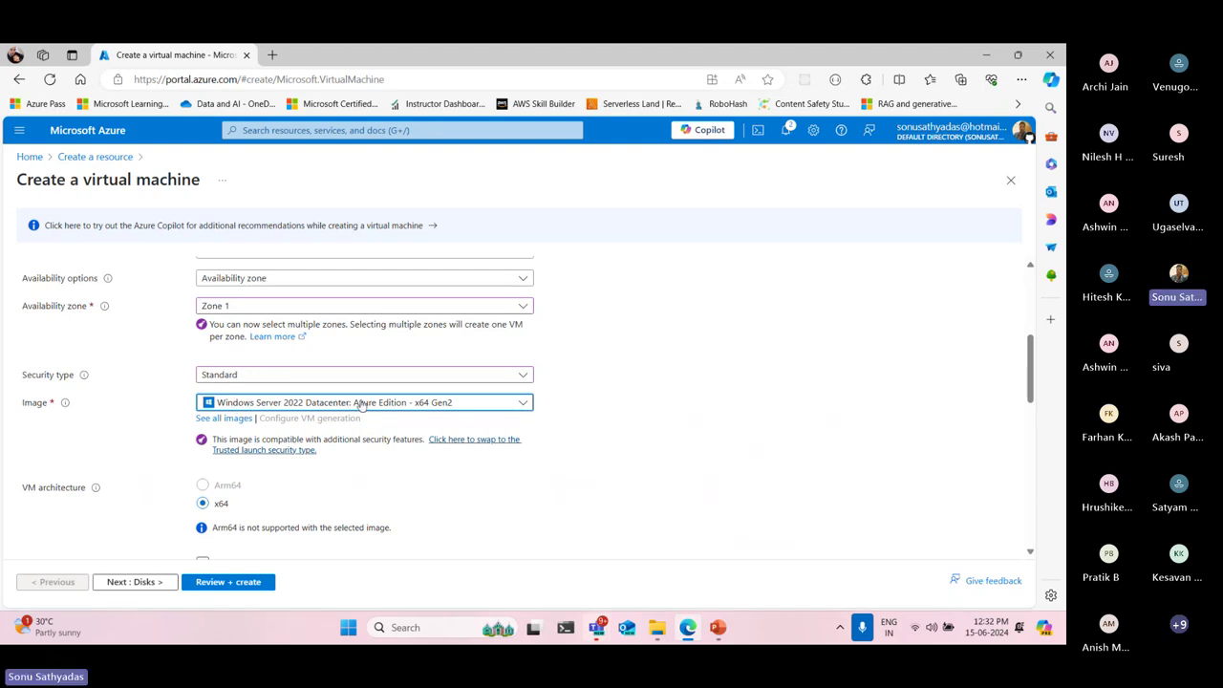
Open the full list of available sizes for the virtual machine
scroll(361, 404, down, 2)
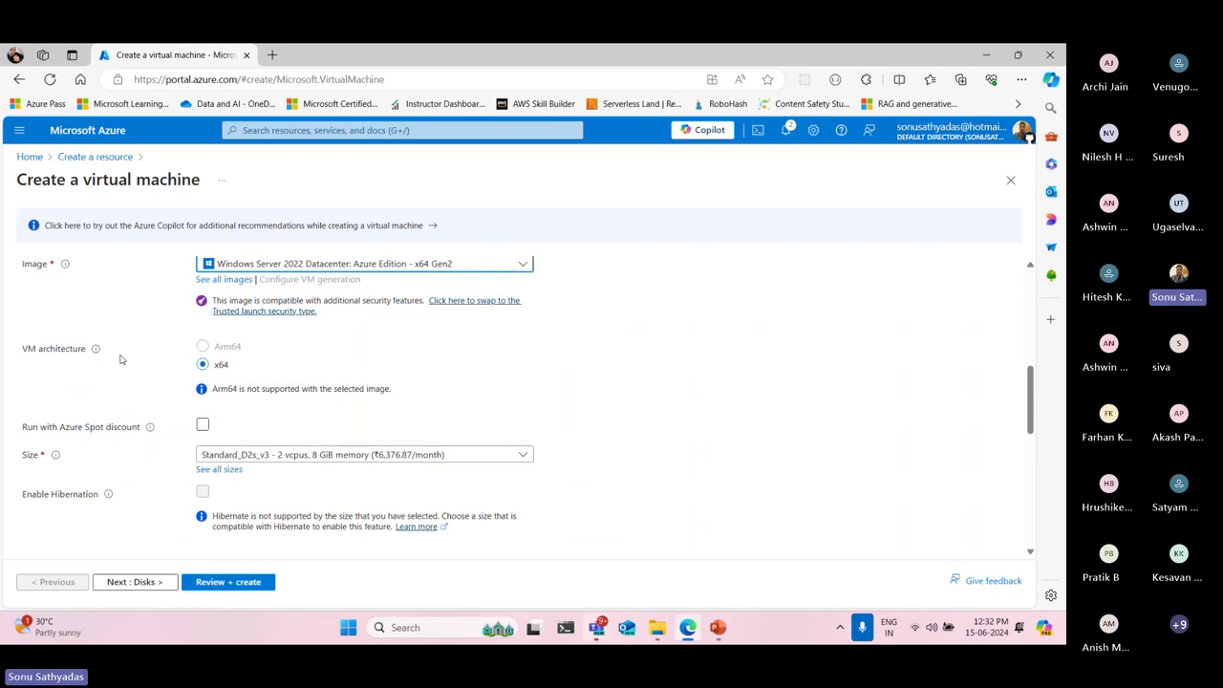
scroll(285, 417, down, 1)
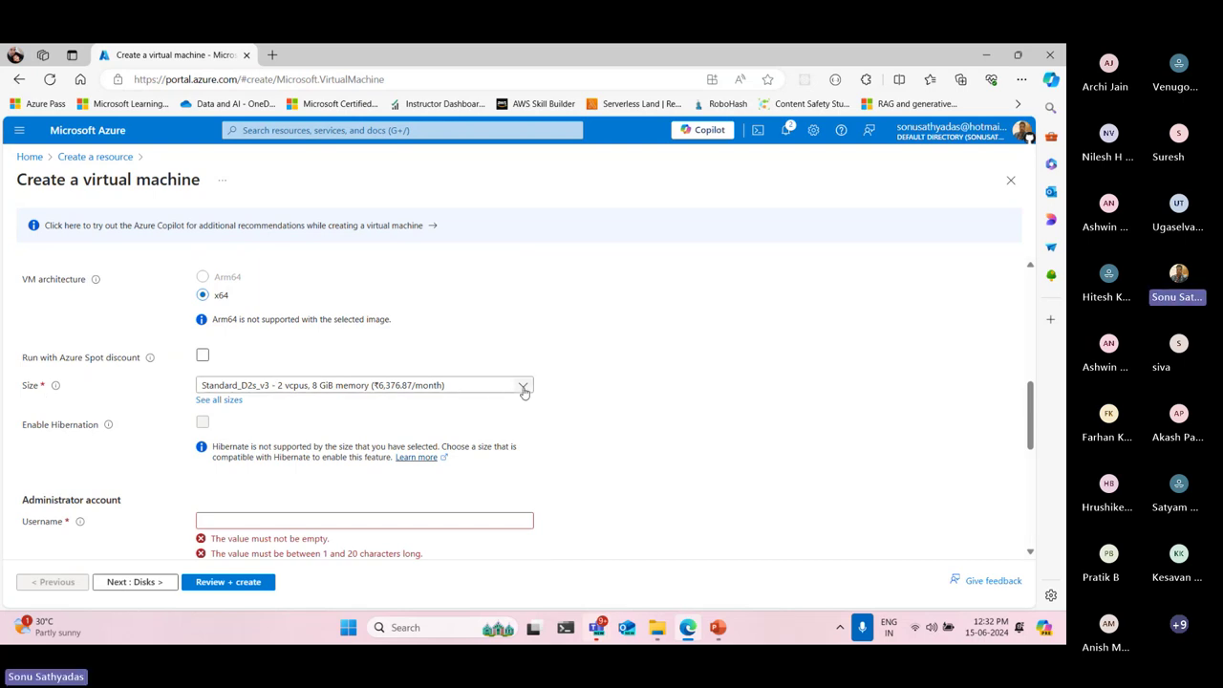
click(524, 387)
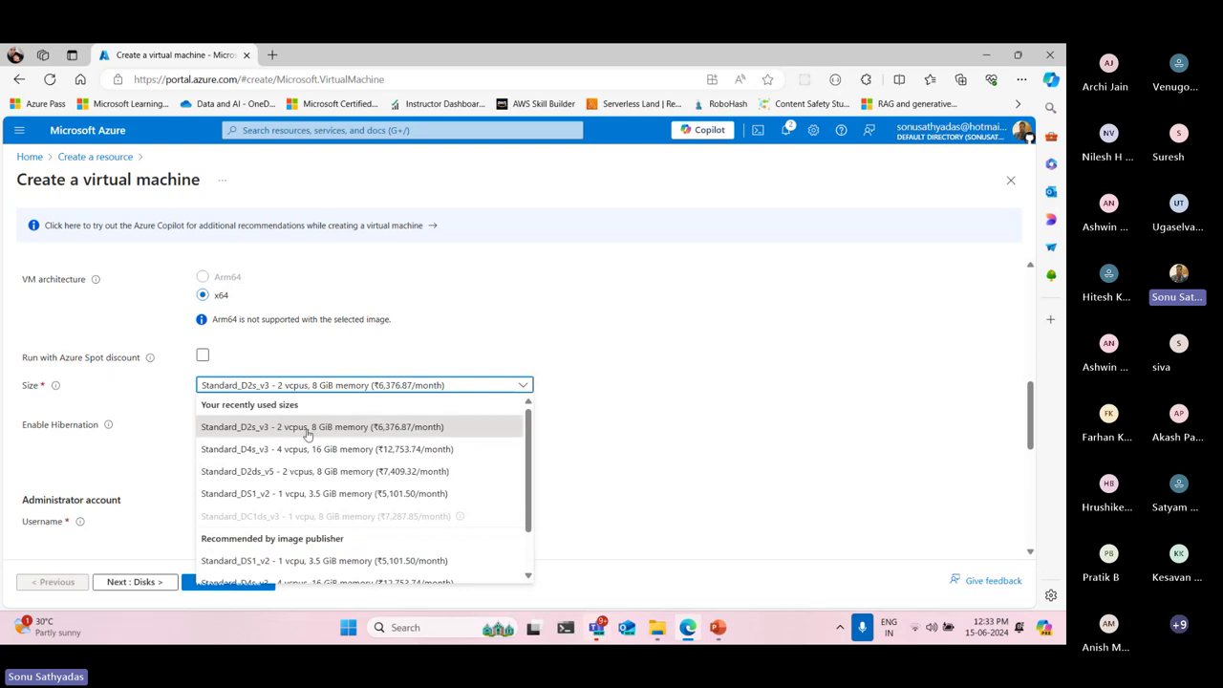
scroll(334, 424, down, 1)
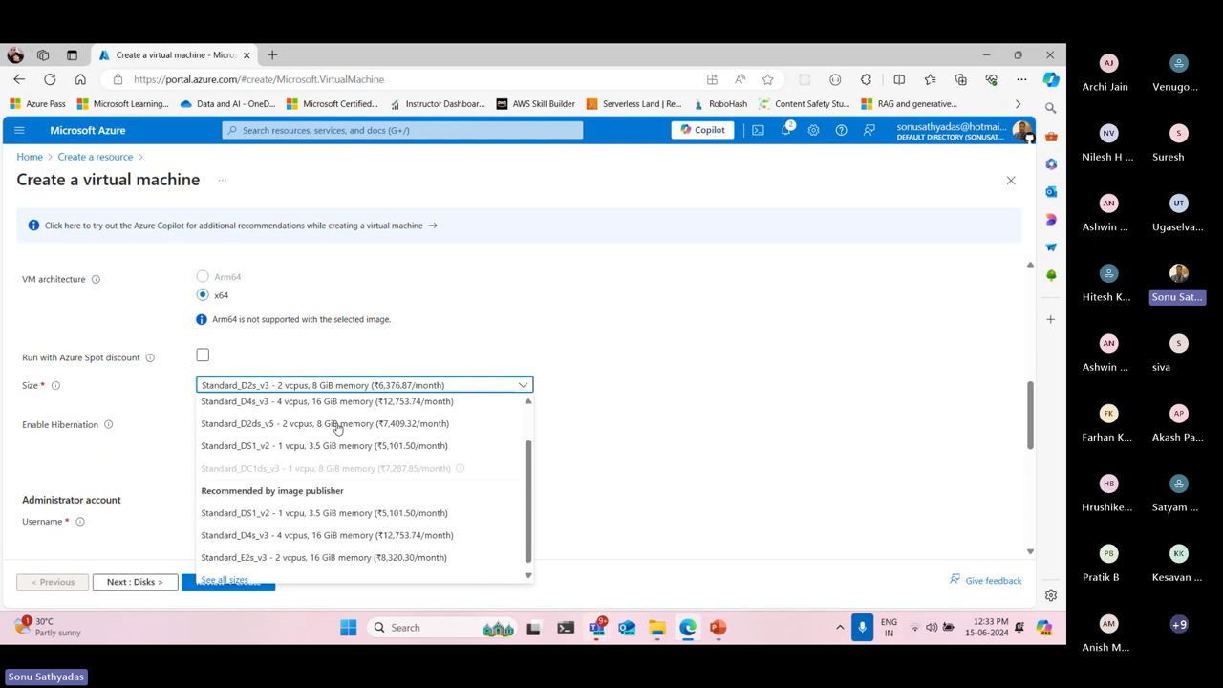
click(240, 574)
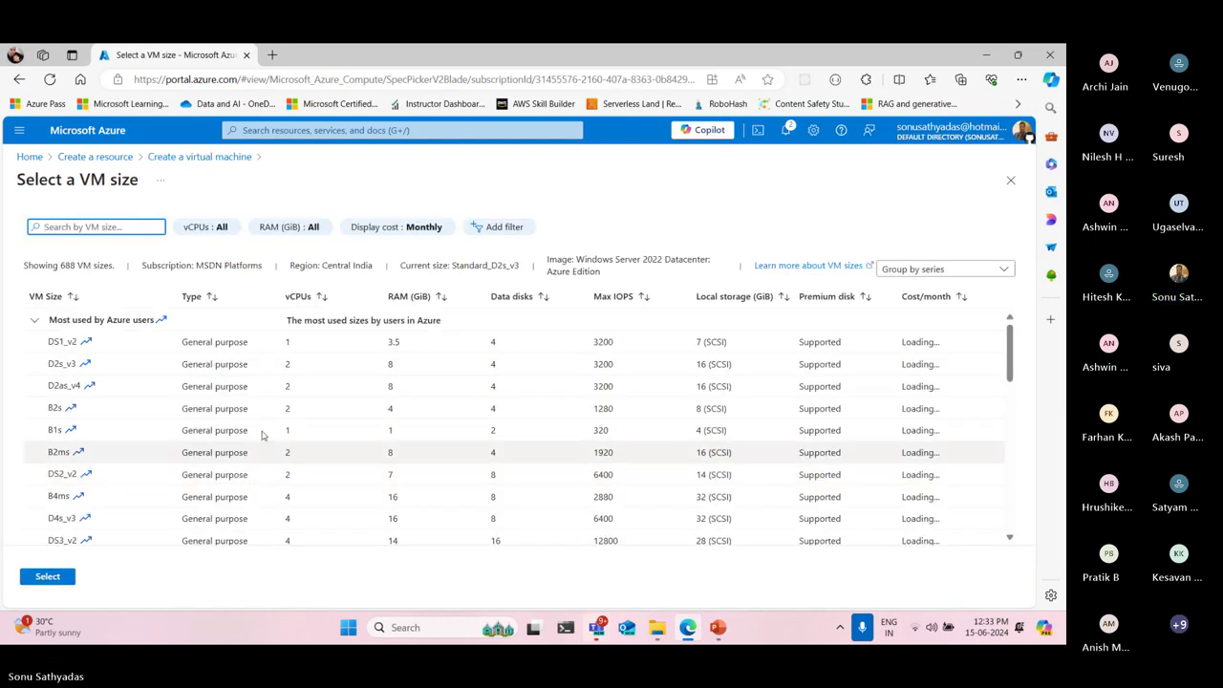
Browse the VM sizes by series, expanding E-Series v3, N-Series, L-Series, F-Series v2 and D-Series v5 to compare specifications and monthly costs
scroll(263, 430, down, 10)
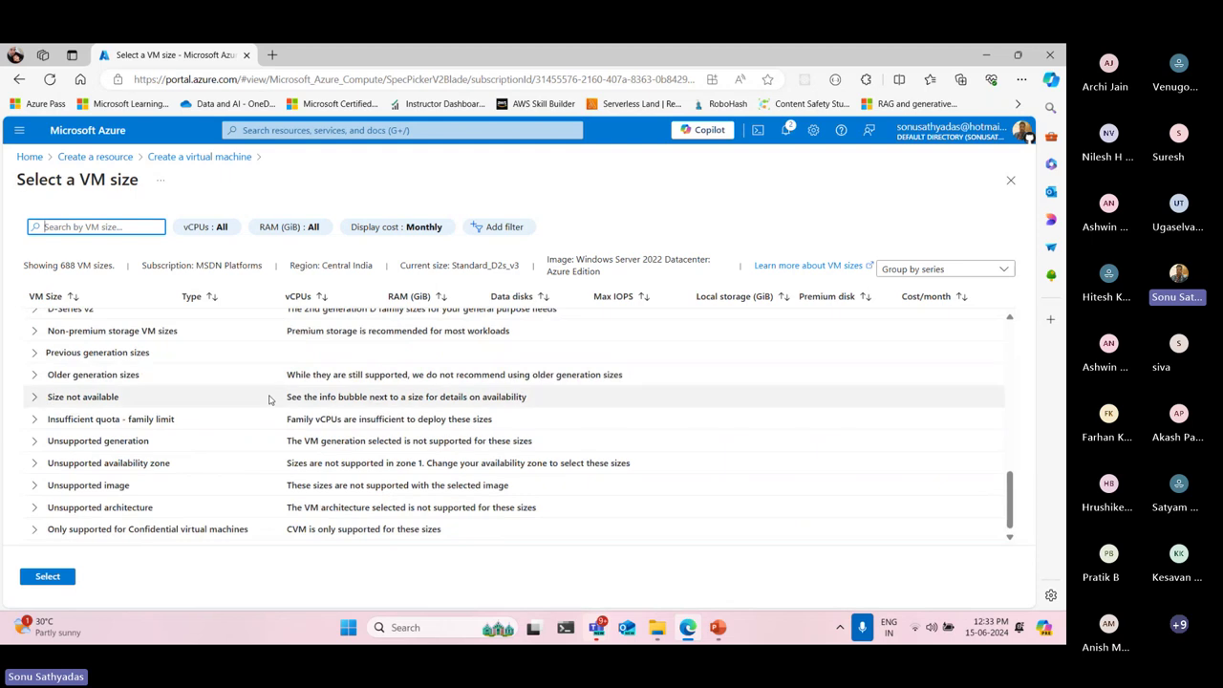
scroll(103, 436, up, 3)
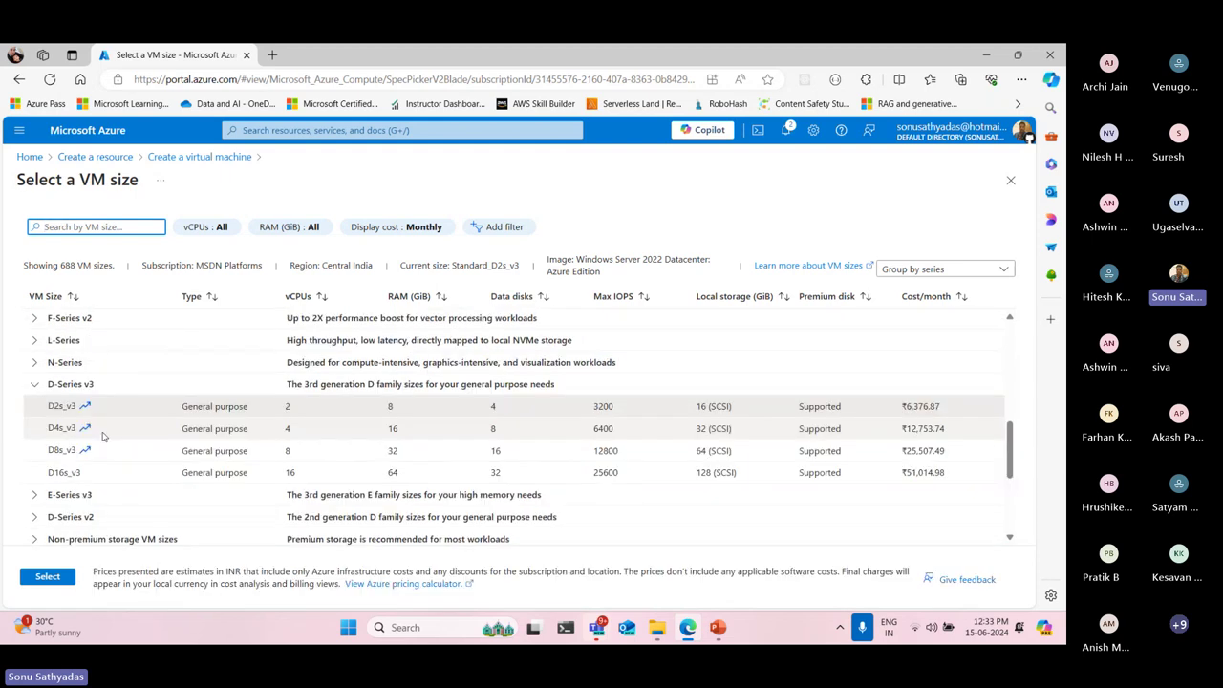
click(34, 494)
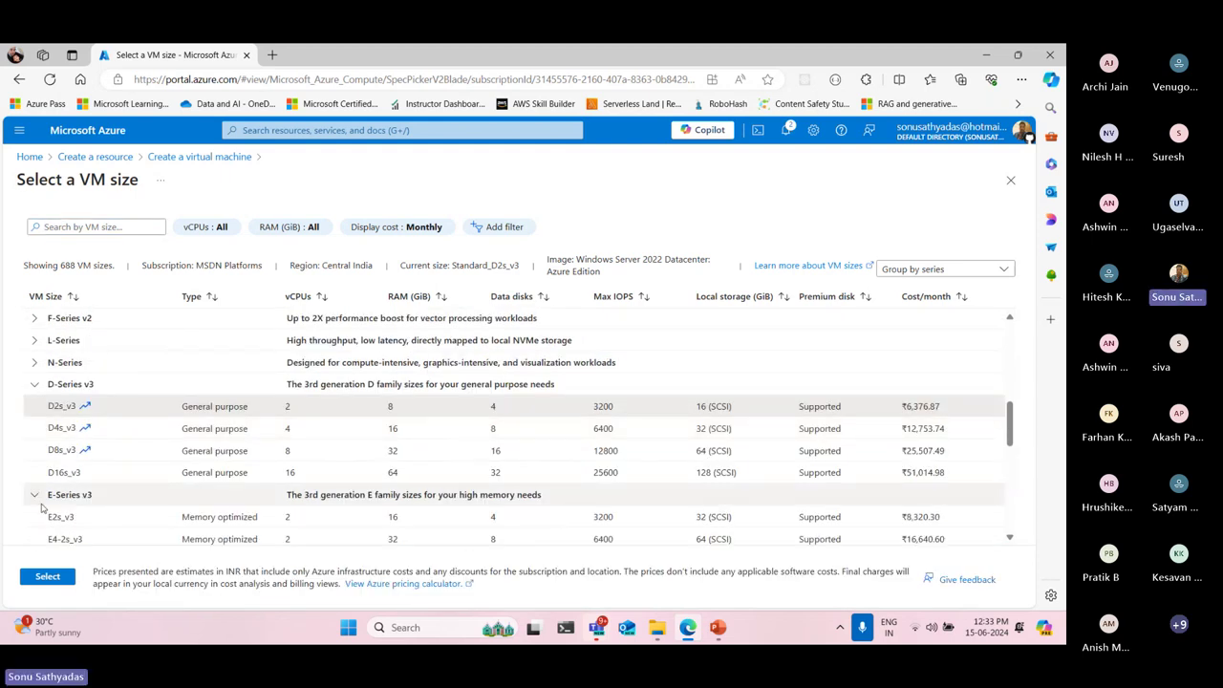
click(34, 362)
click(34, 341)
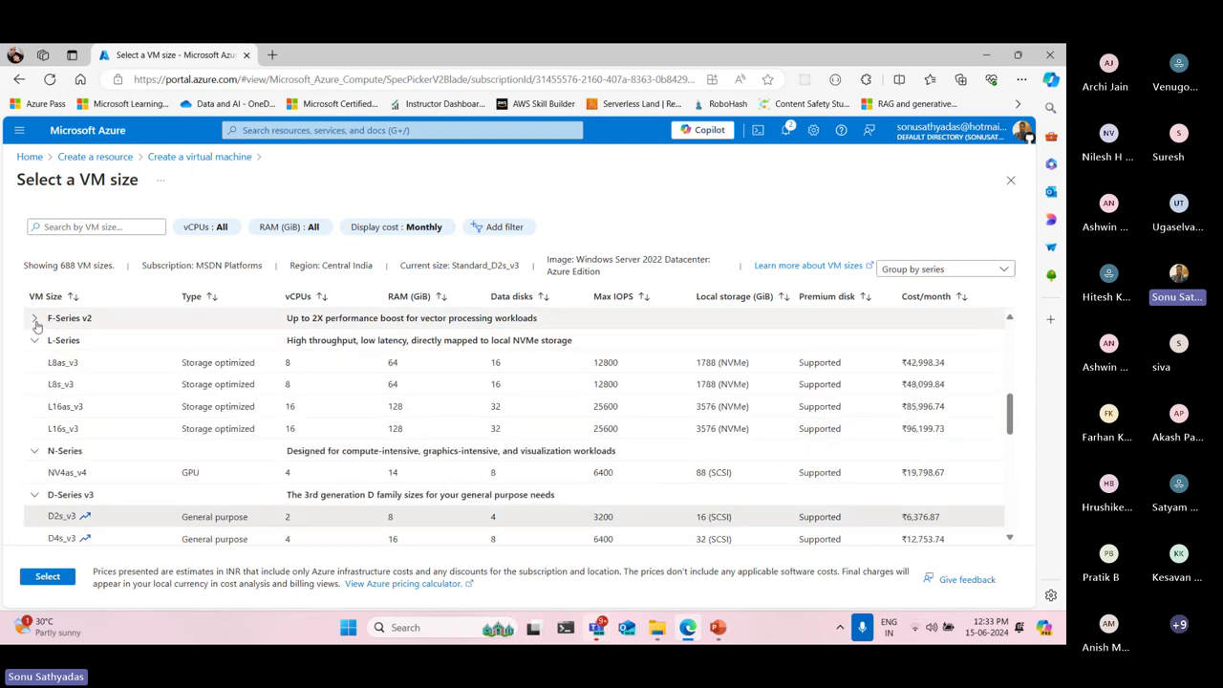
click(34, 318)
scroll(153, 390, up, 5)
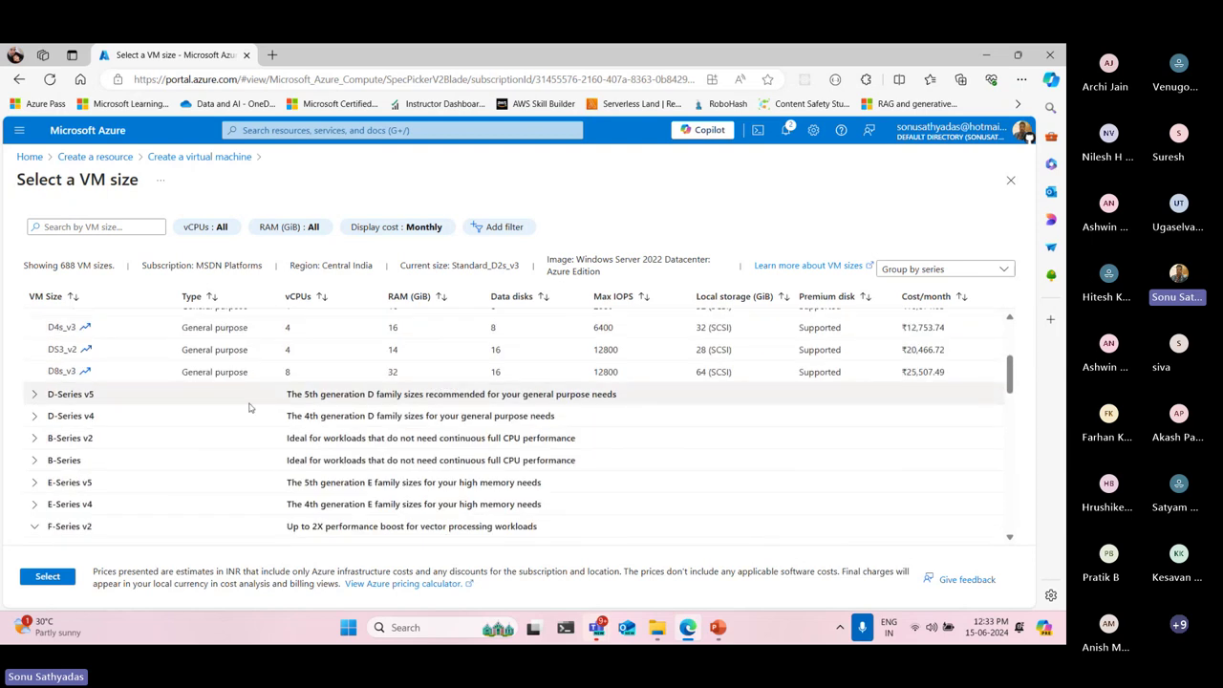
click(34, 394)
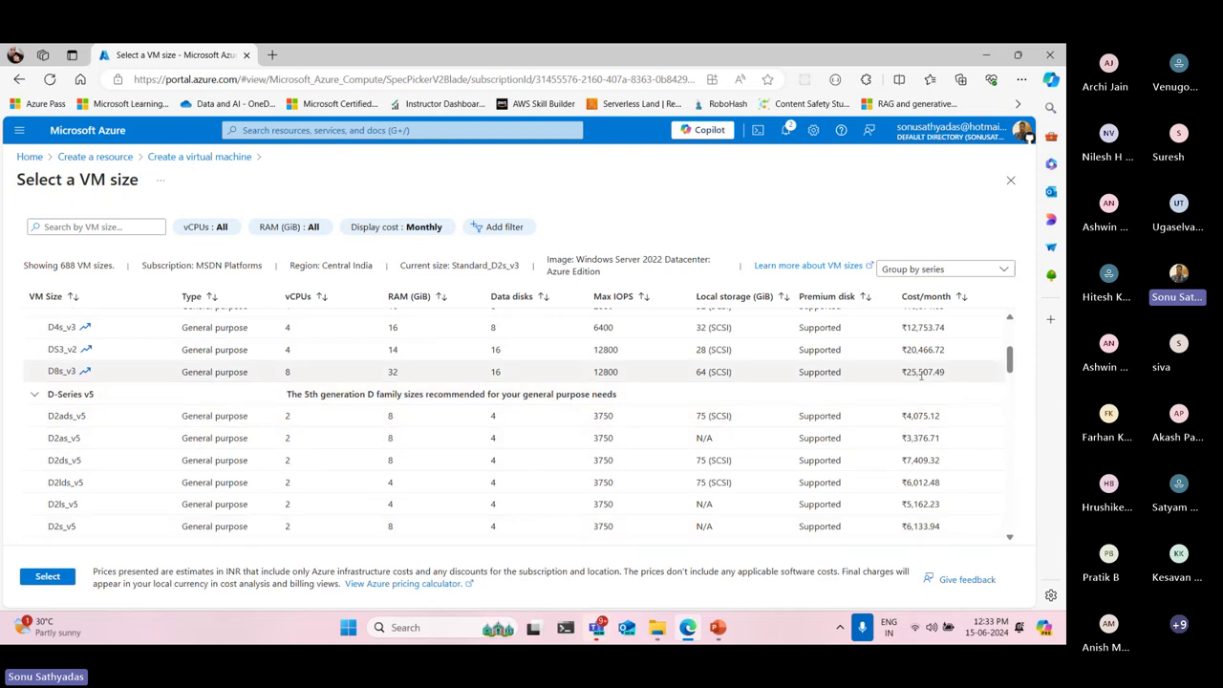
scroll(597, 512, up, 5)
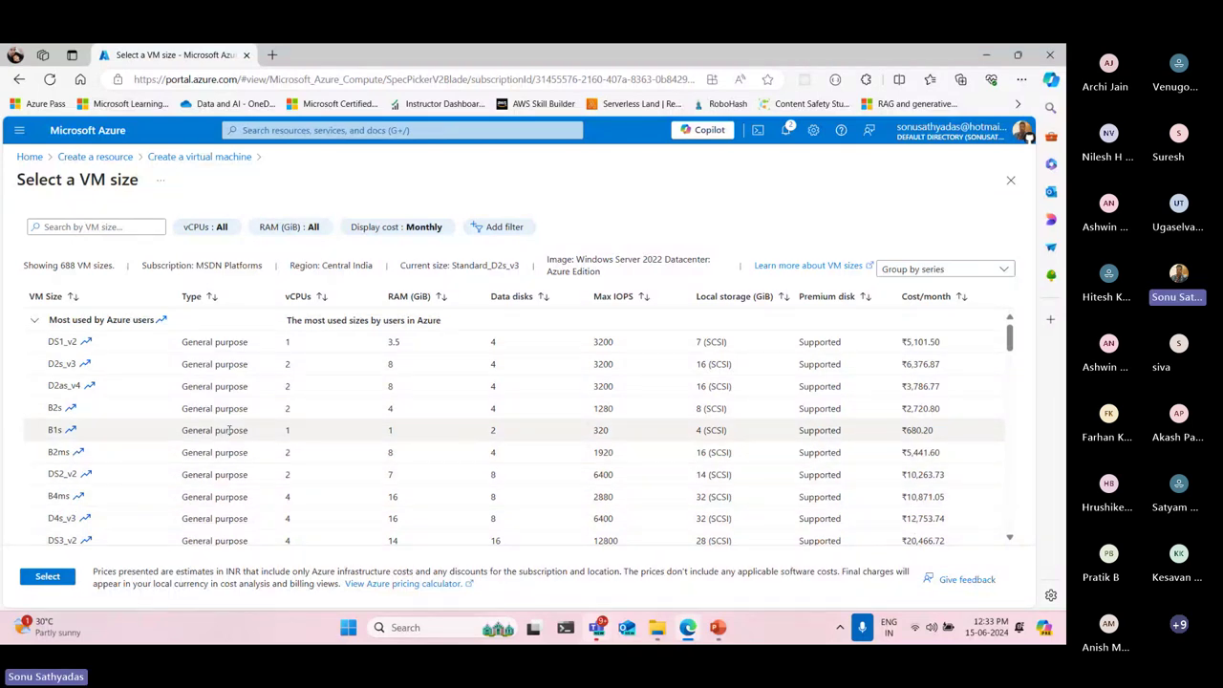
Choose the D2as_v4 size from the most used sizes and apply it to the virtual machine
click(292, 392)
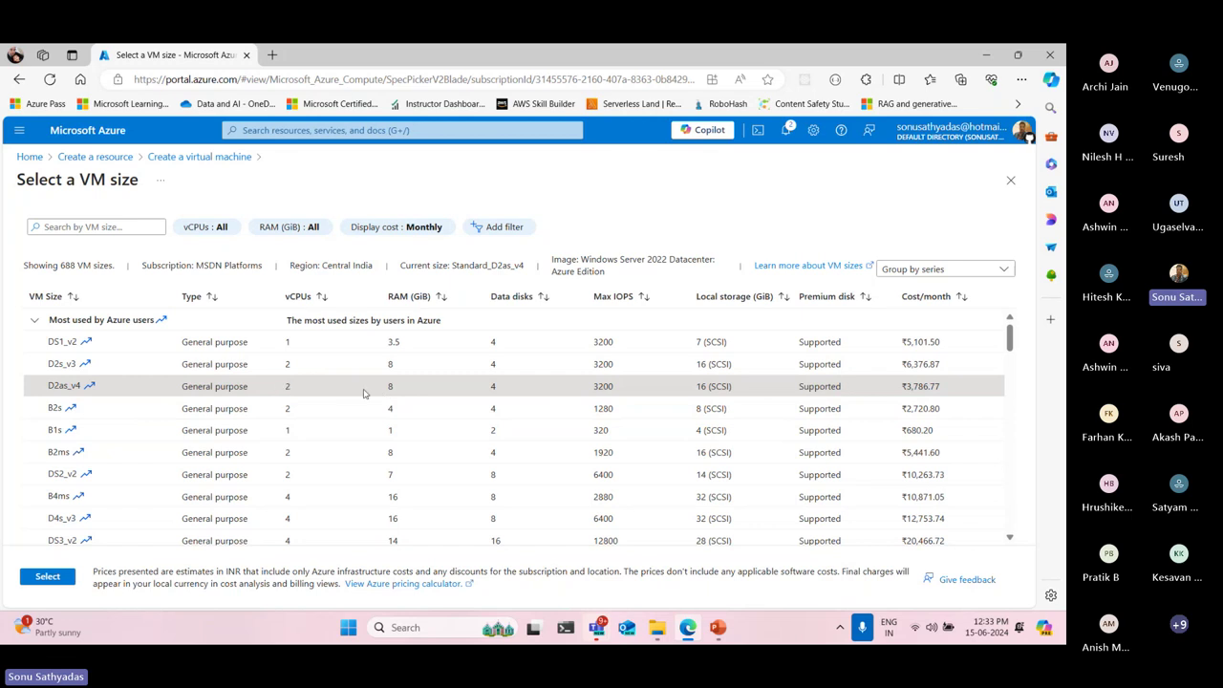
drag(402, 394, 13, 385)
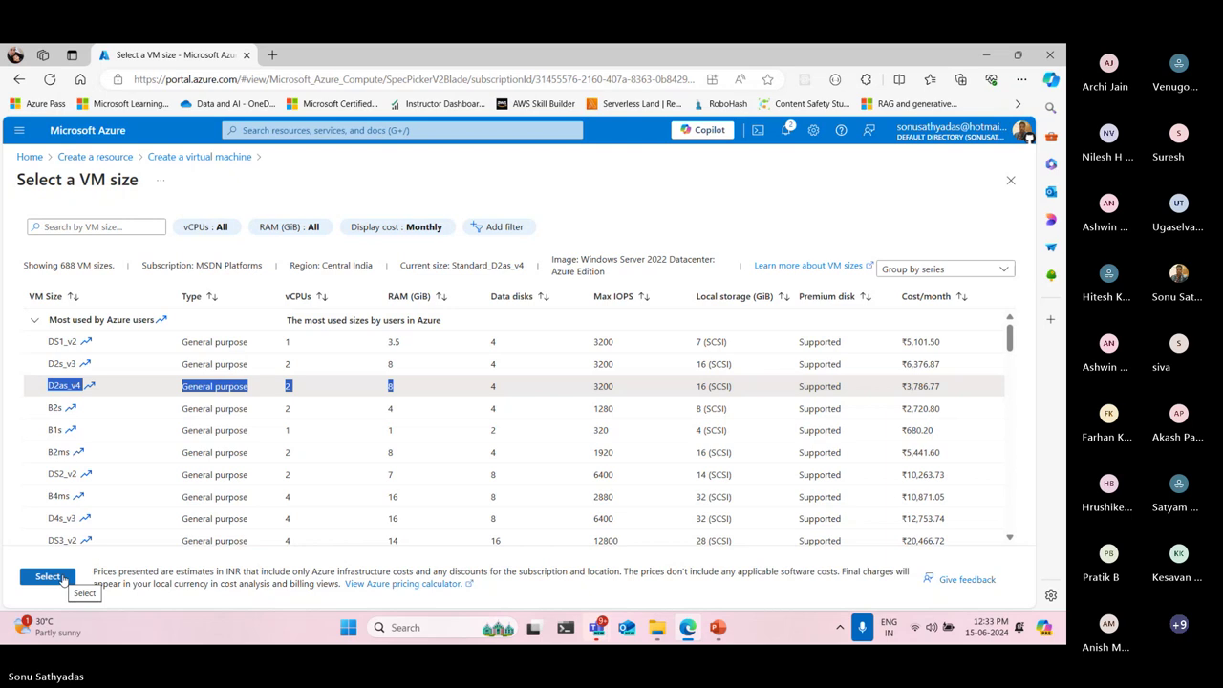
click(48, 576)
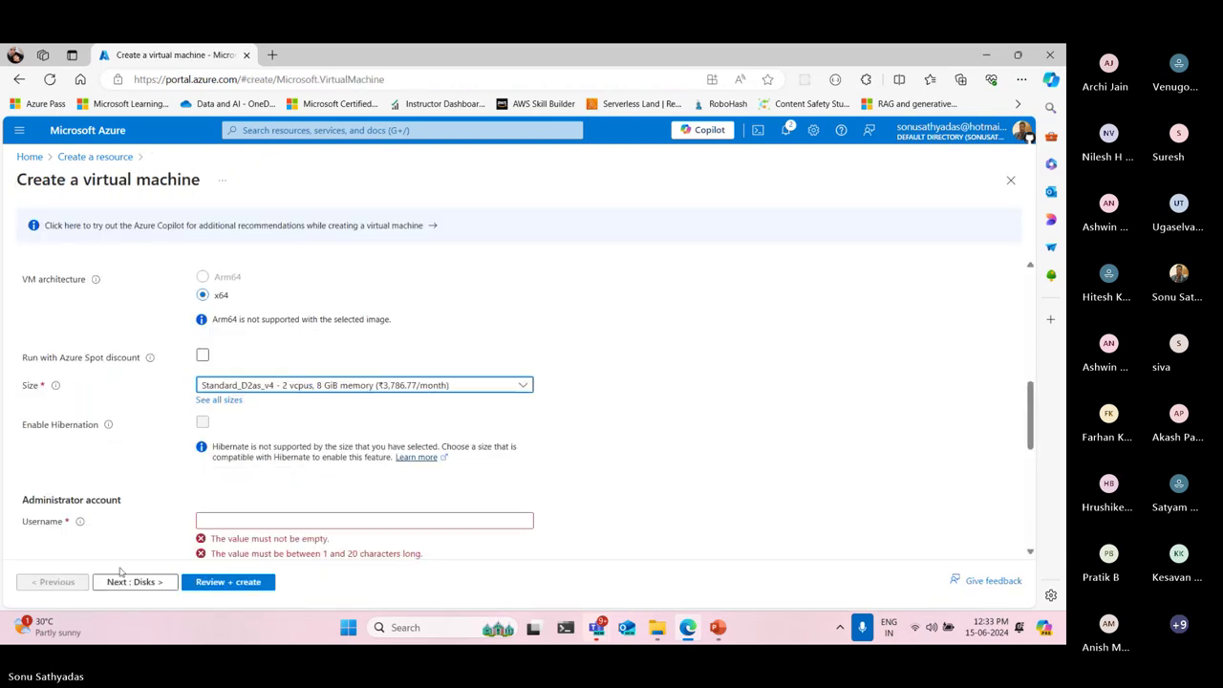
Set the administrator account's username to labuser
scroll(319, 433, down, 2)
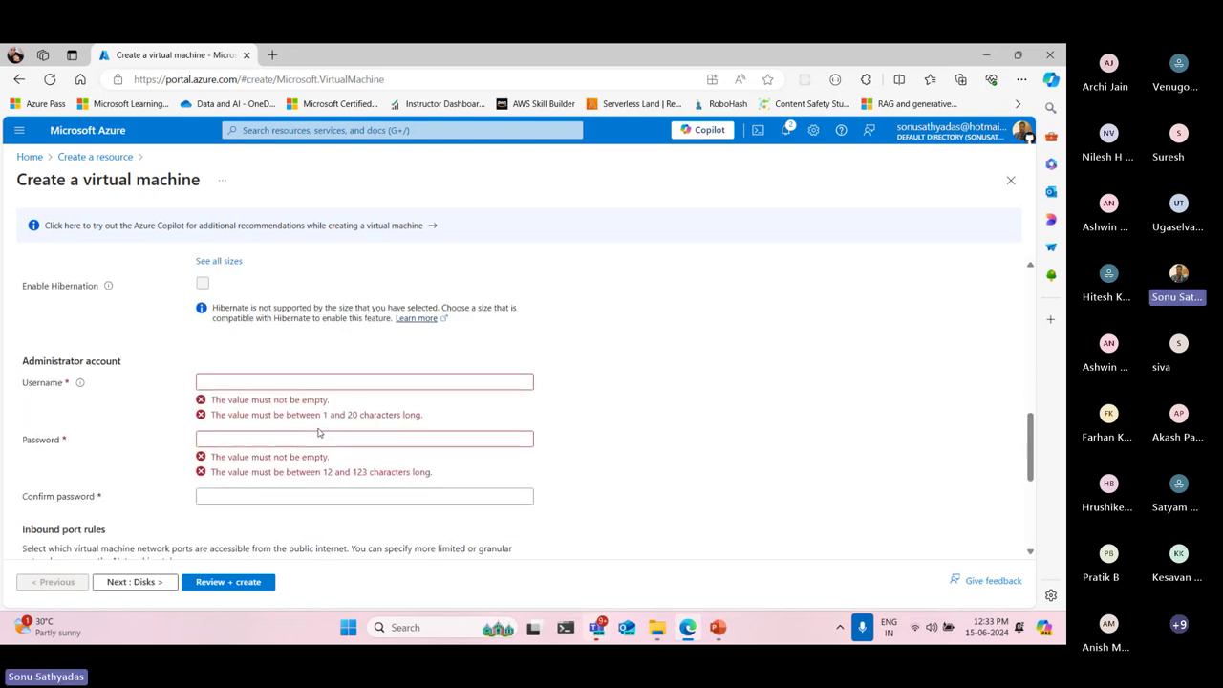
scroll(319, 433, down, 1)
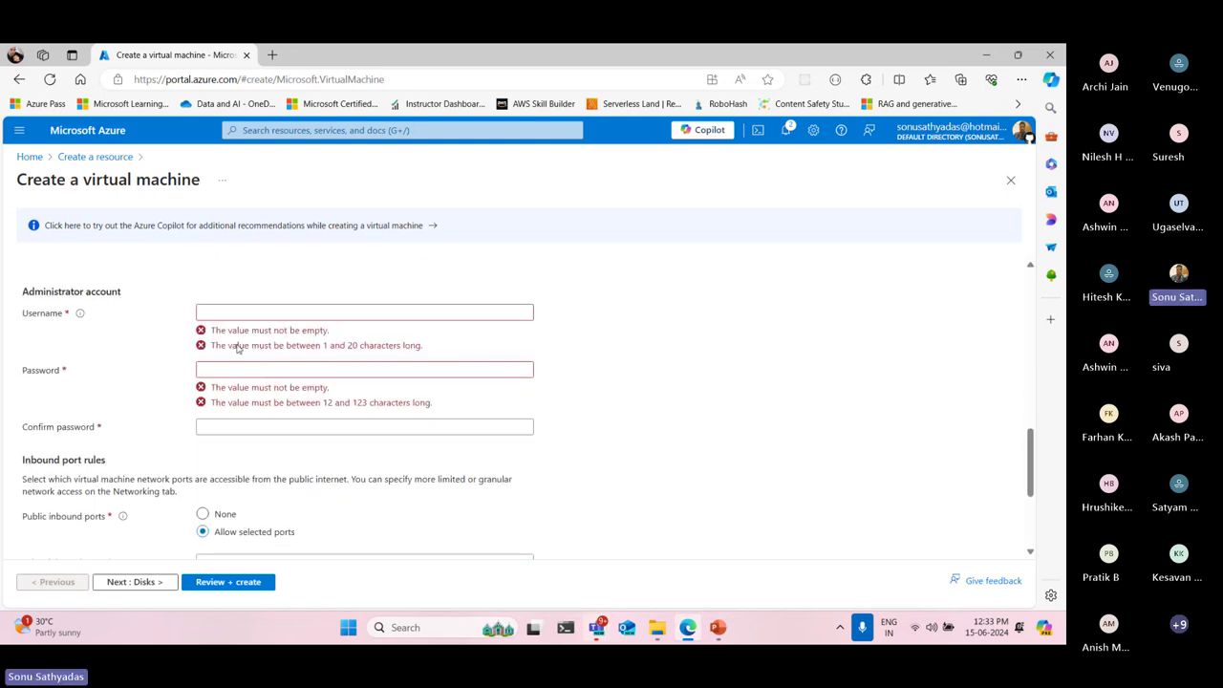
click(226, 313)
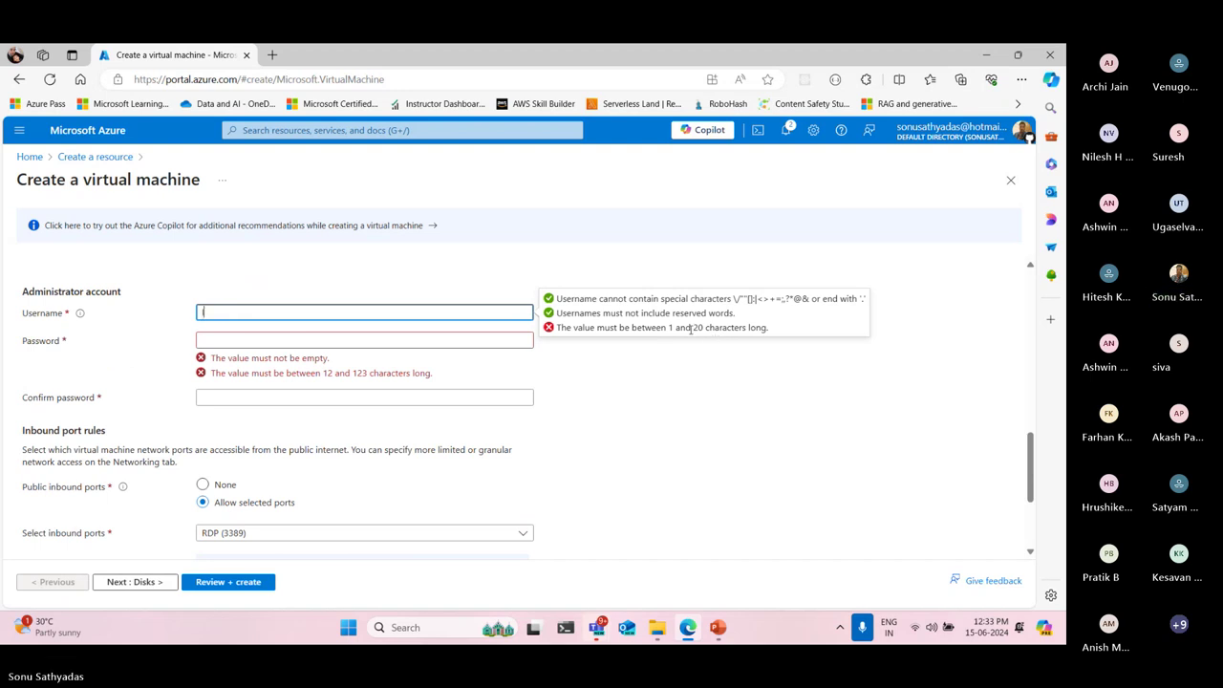
text(labu)
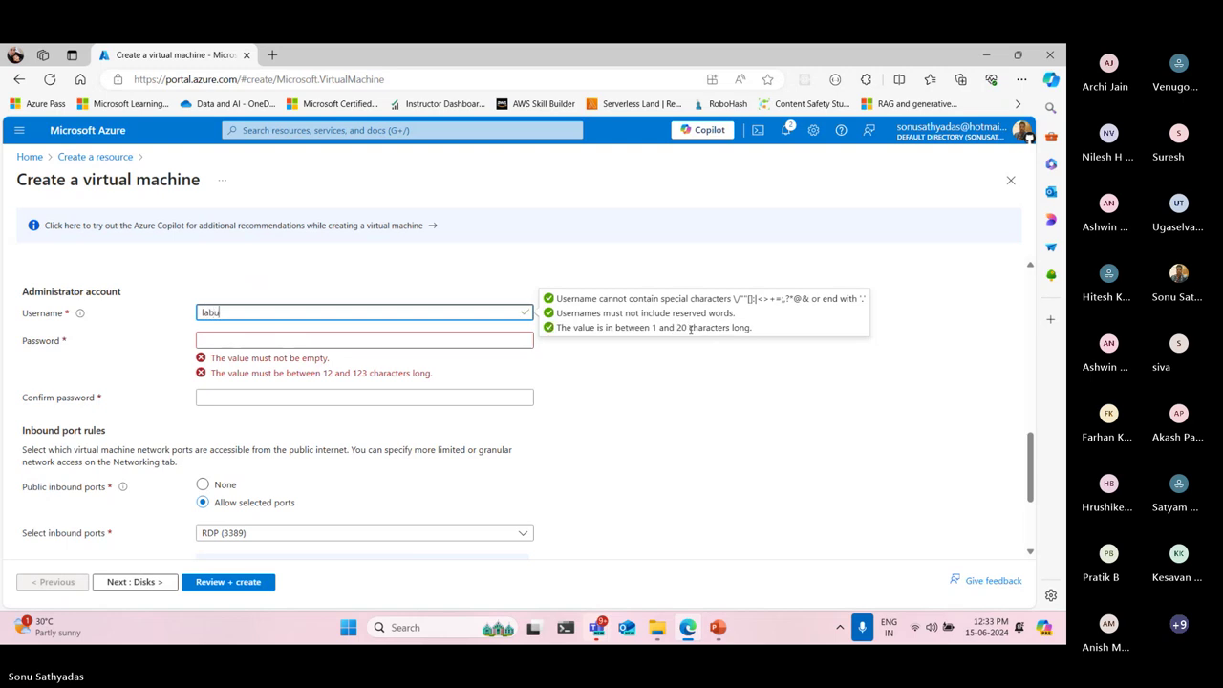
text(ser)
key(Tab)
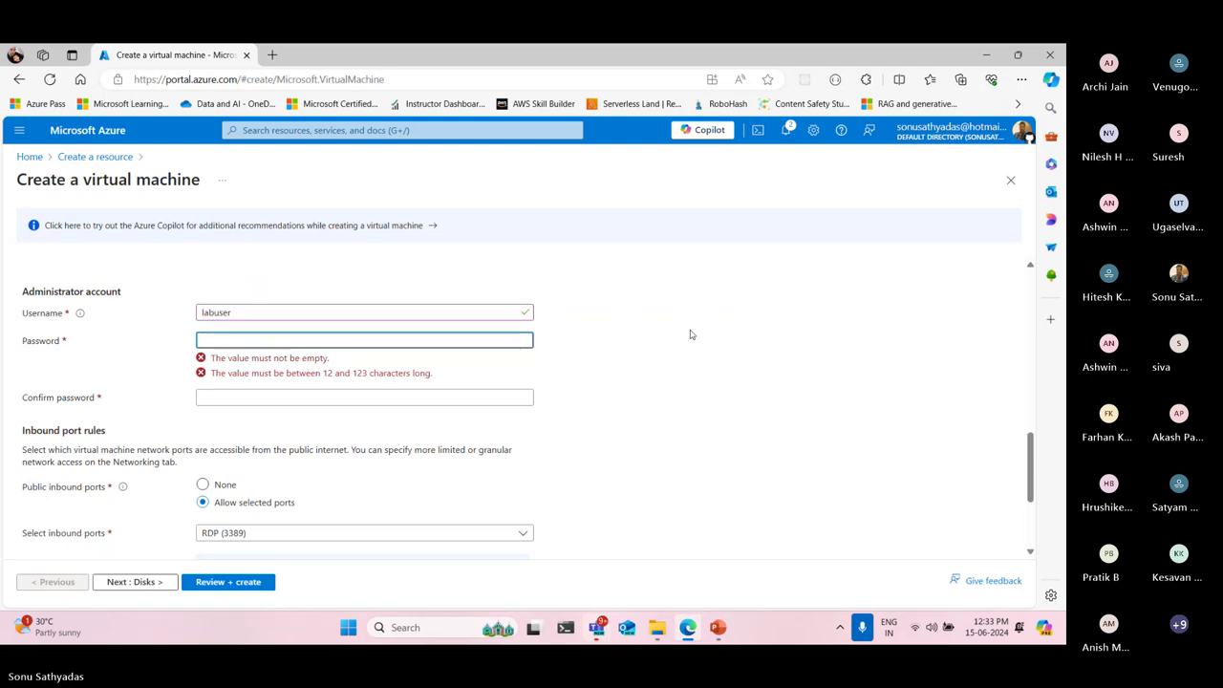
Enter the administrator account password and repeat it in the confirmation field
text(••••••••)
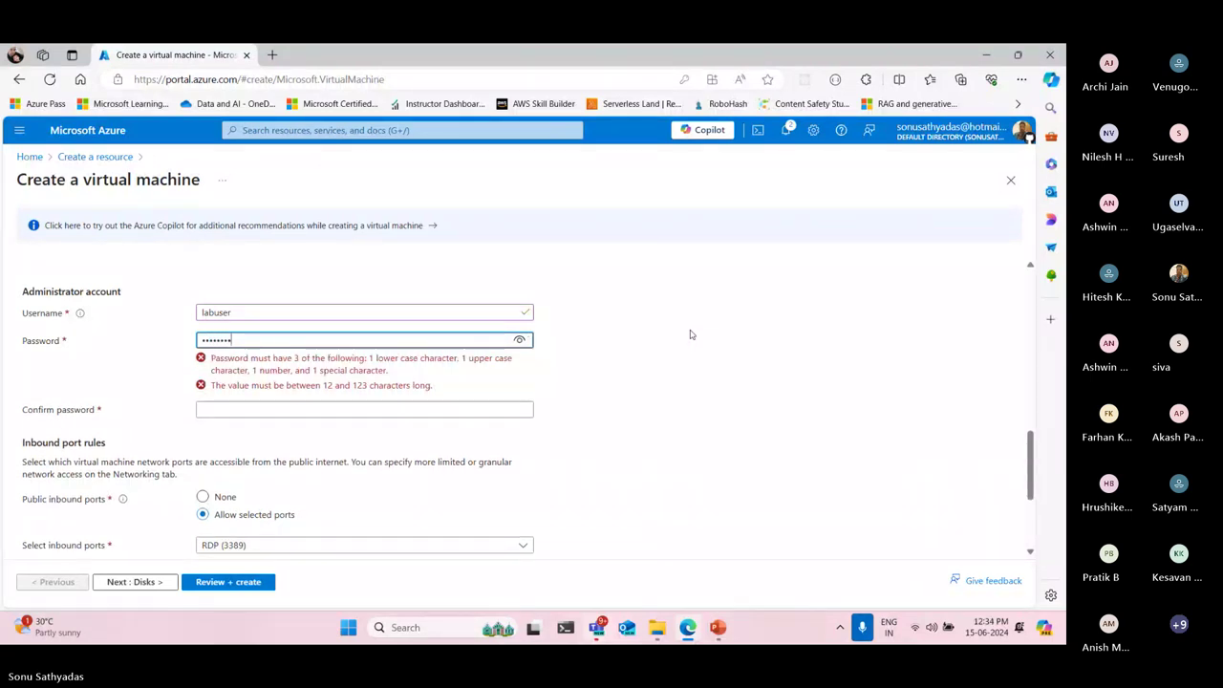
text(••••)
key(Tab)
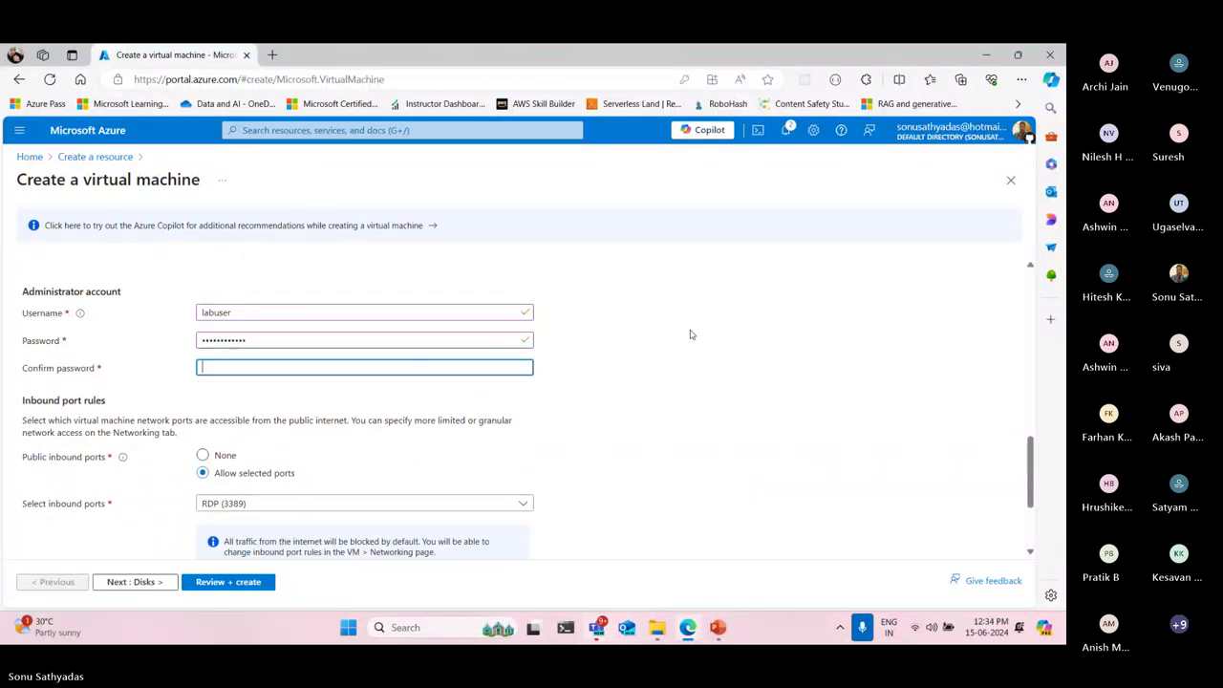
text(•••••••••••)
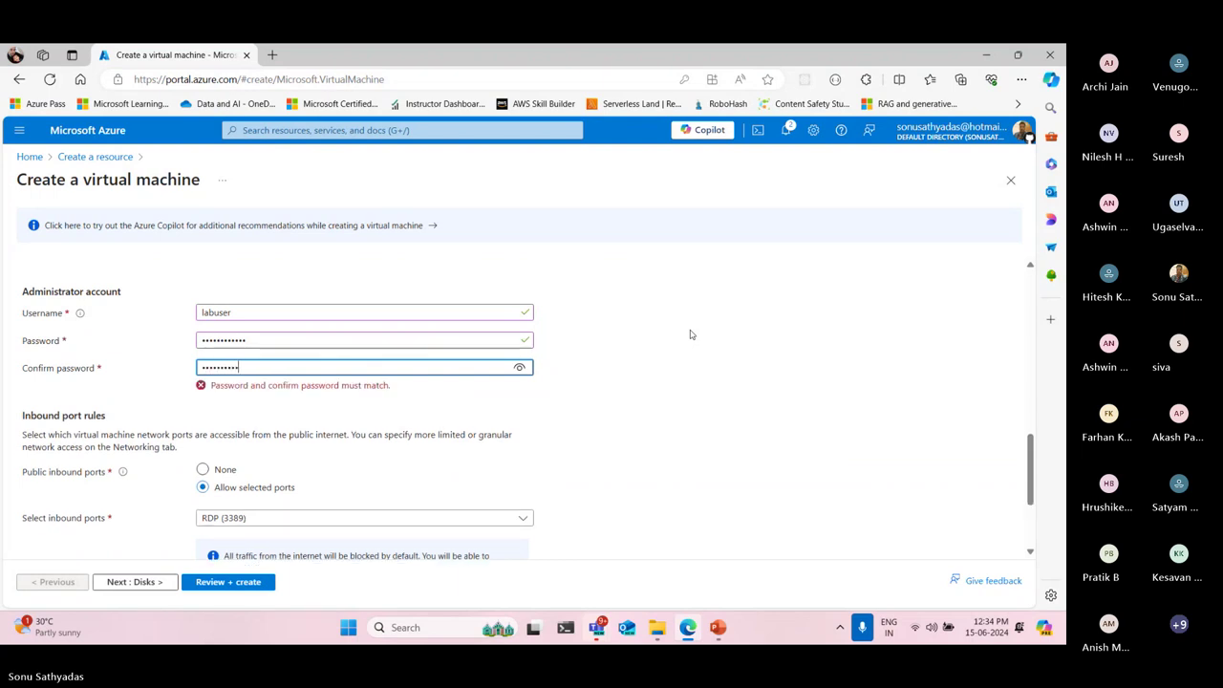
text(•)
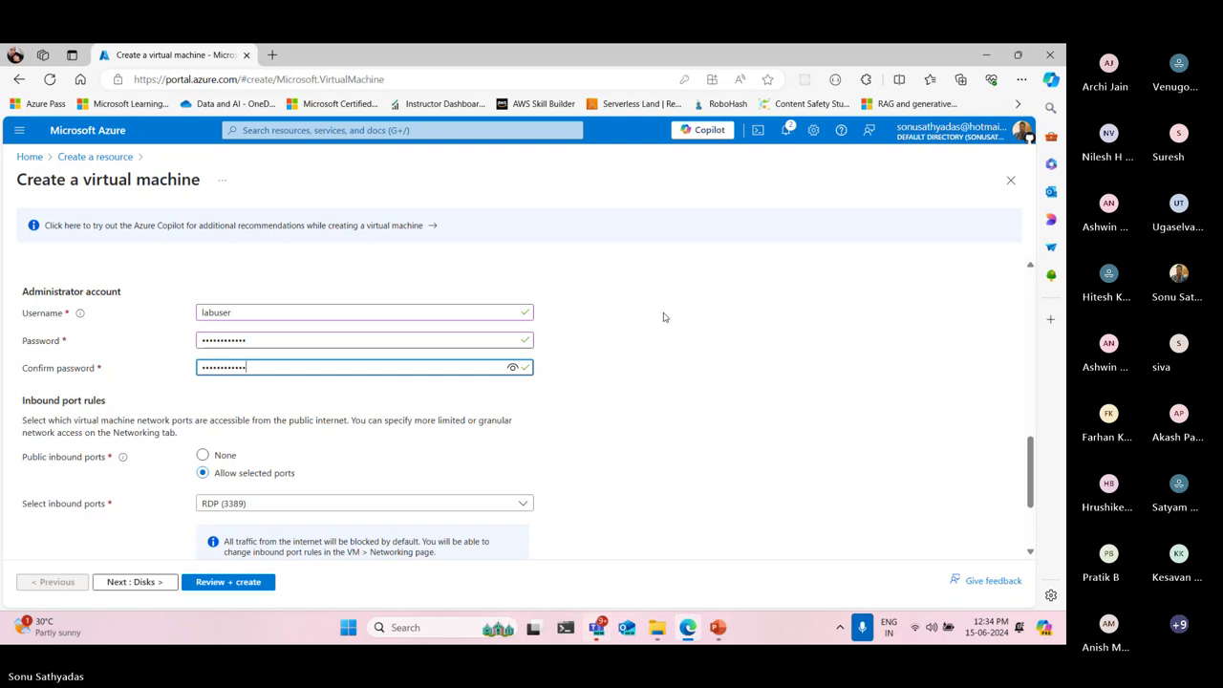
Add HTTPS (443) and HTTP (80) to the allowed public inbound ports alongside RDP (3389)
scroll(429, 300, down, 3)
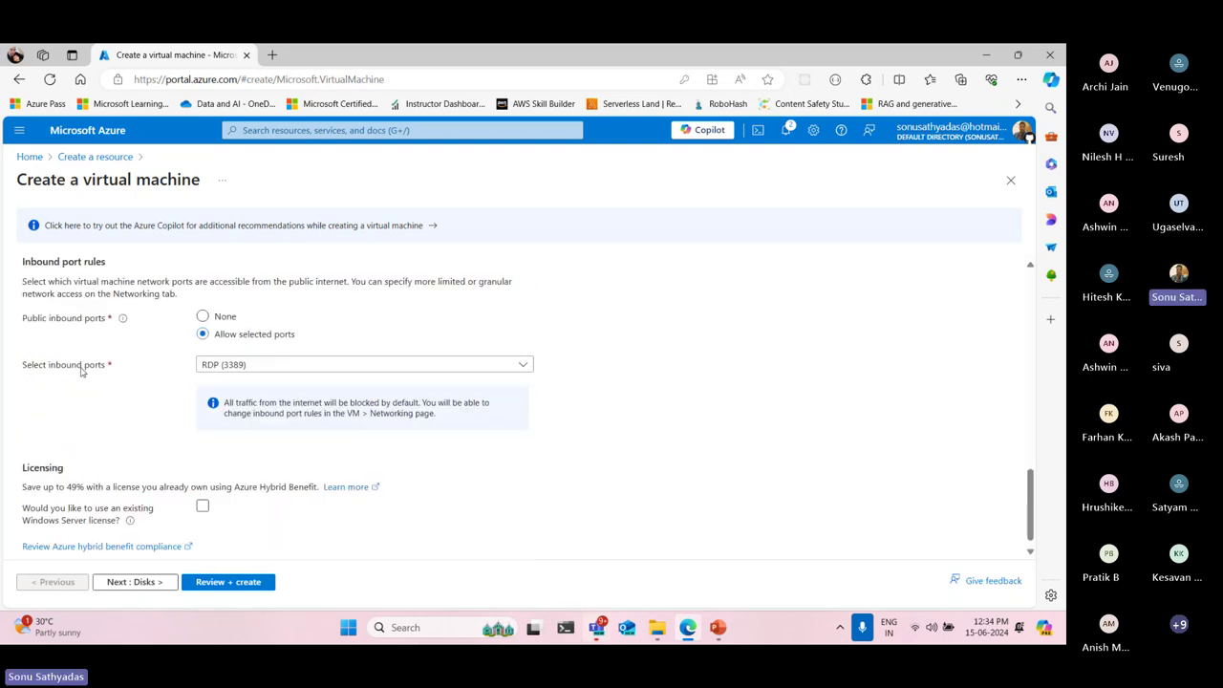
click(205, 364)
click(209, 406)
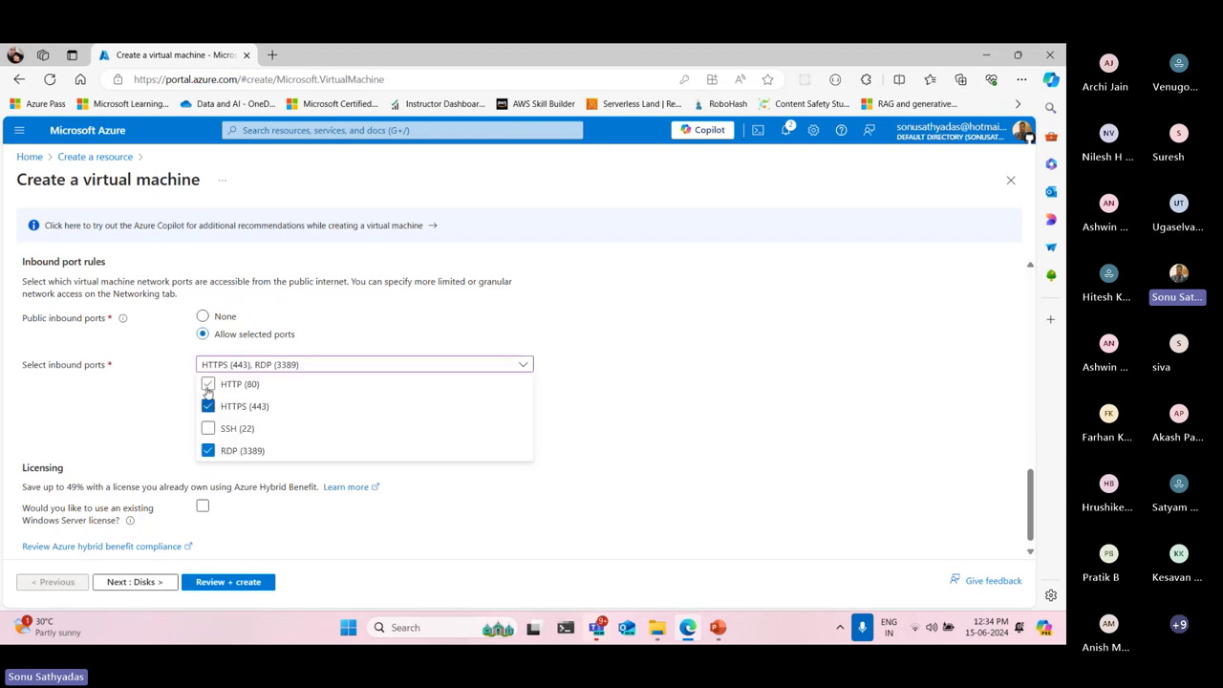
click(209, 384)
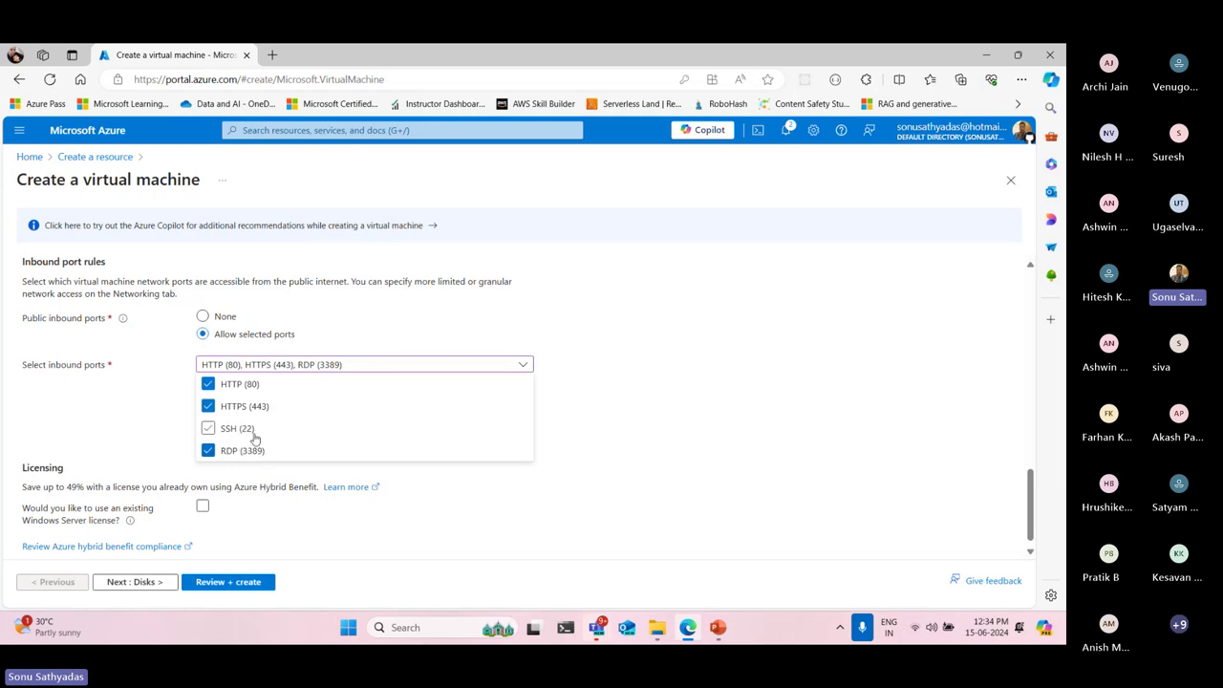
click(660, 379)
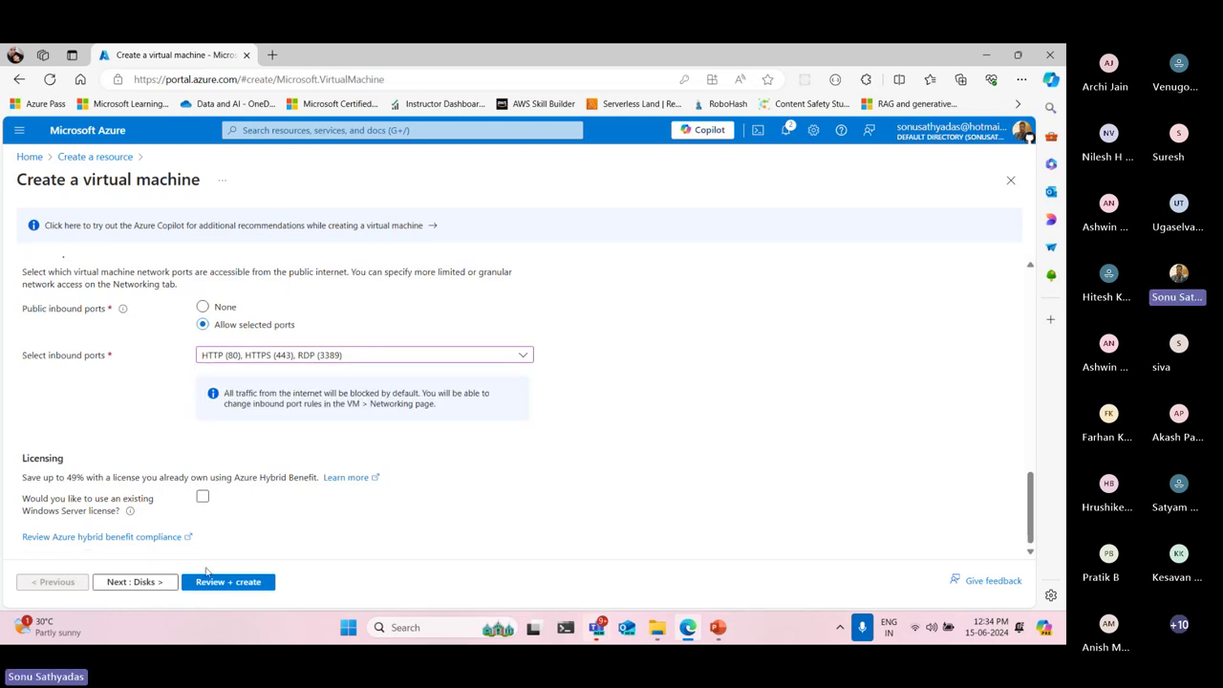
Go on to the disk settings and set the OS disk type to Standard SSD with locally-redundant storage
click(145, 582)
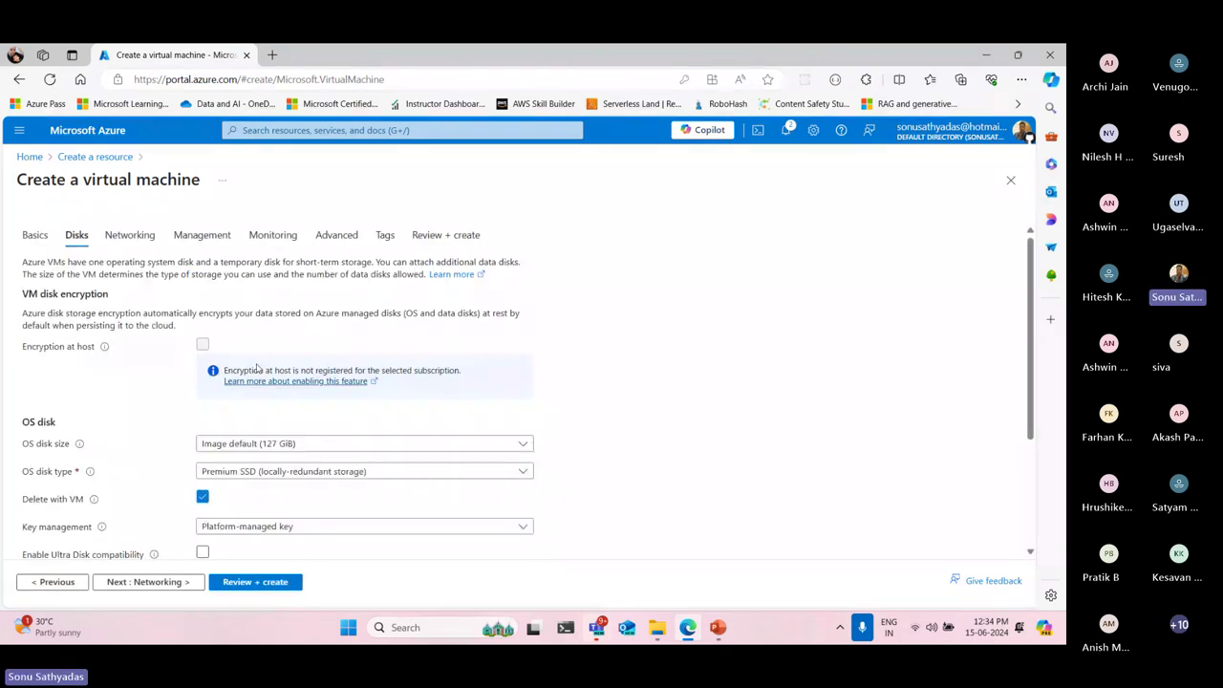
scroll(244, 350, down, 3)
click(242, 334)
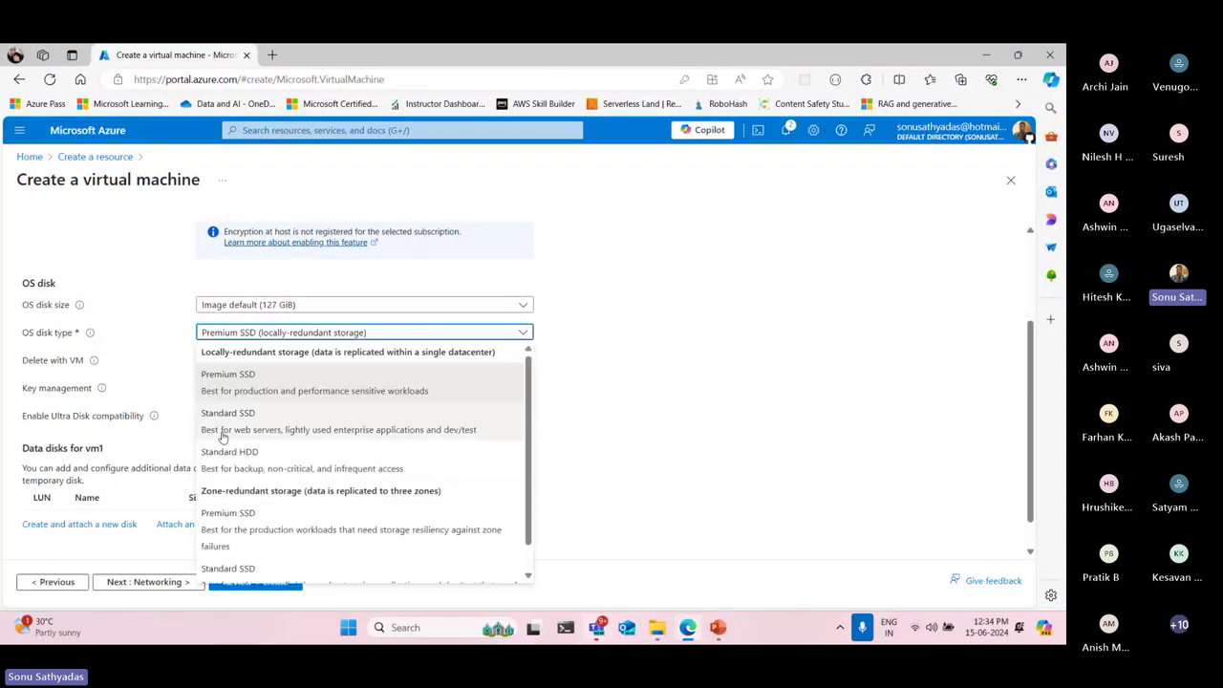
click(240, 427)
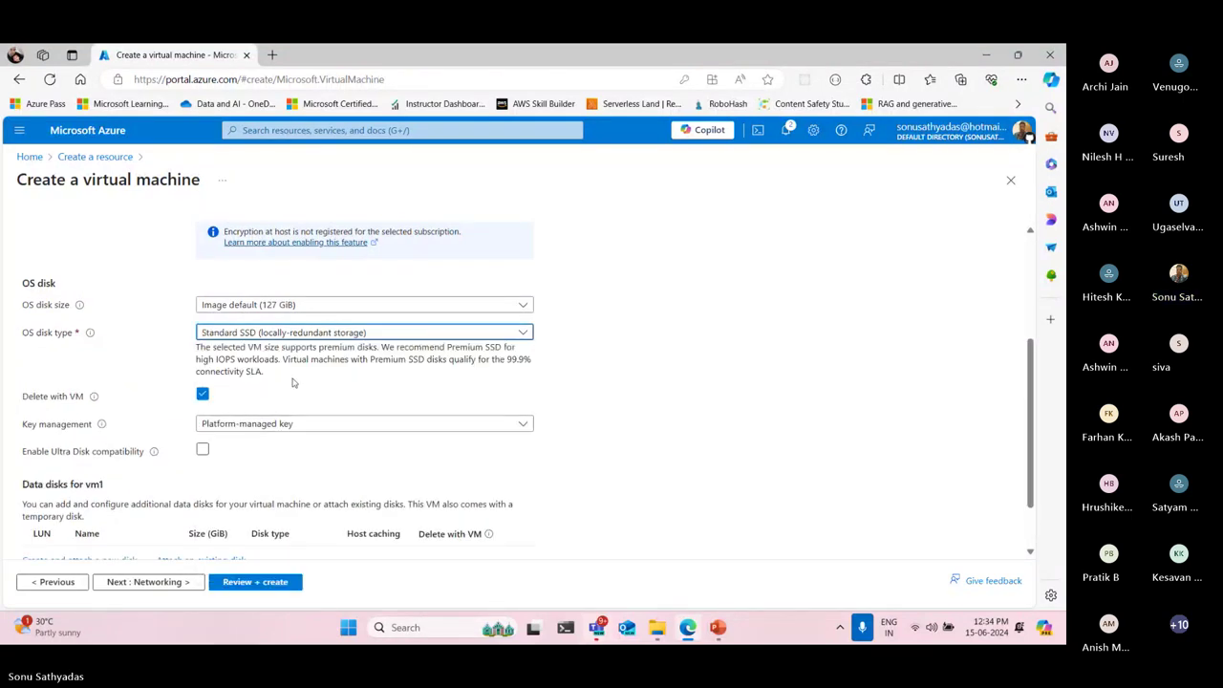
scroll(191, 458, down, 2)
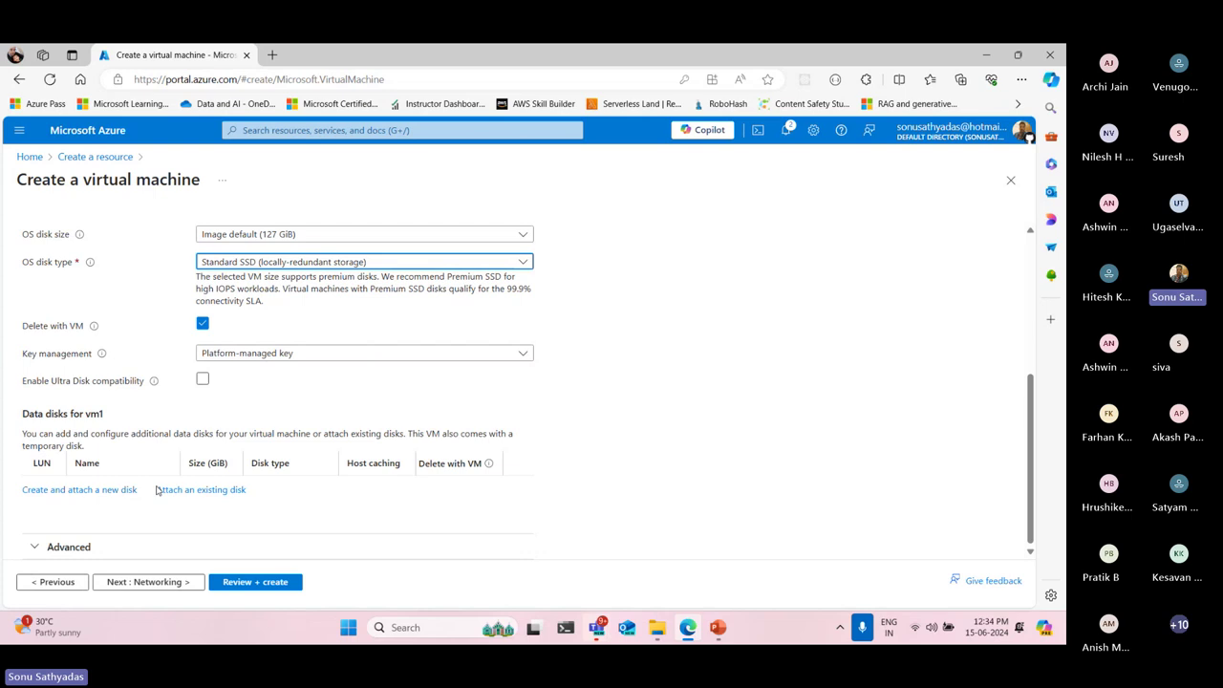
Review the networking settings, keep their defaults, and continue to the management settings
click(156, 589)
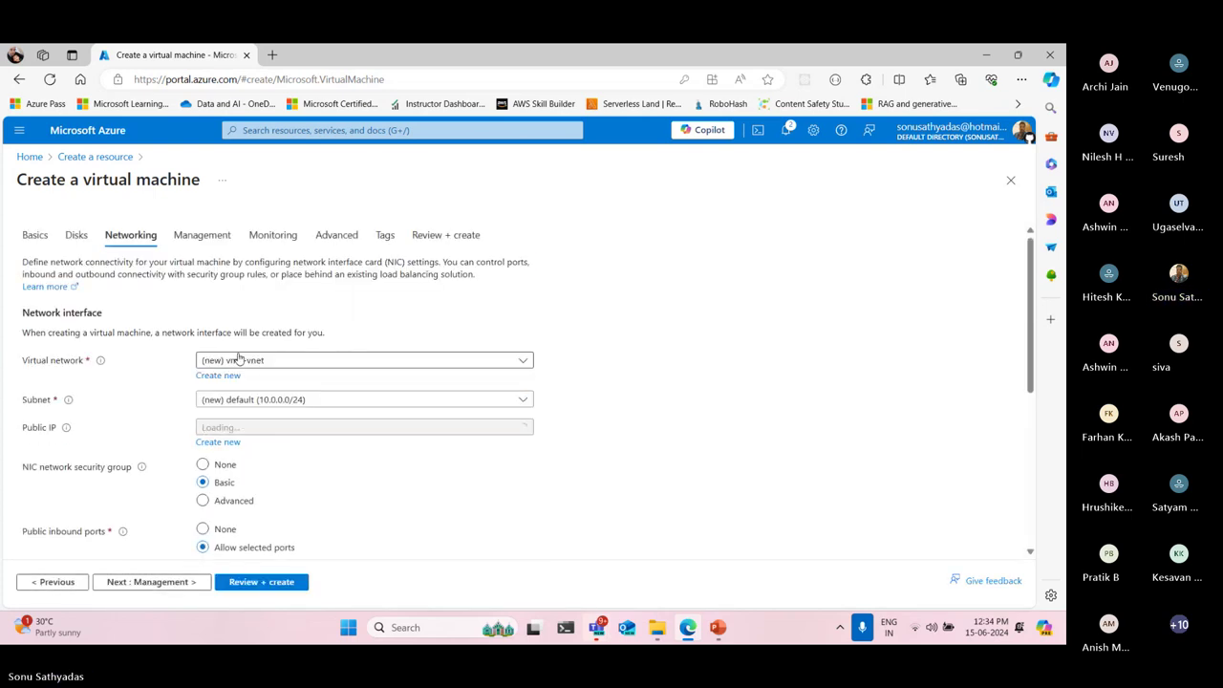
scroll(67, 279, down, 1)
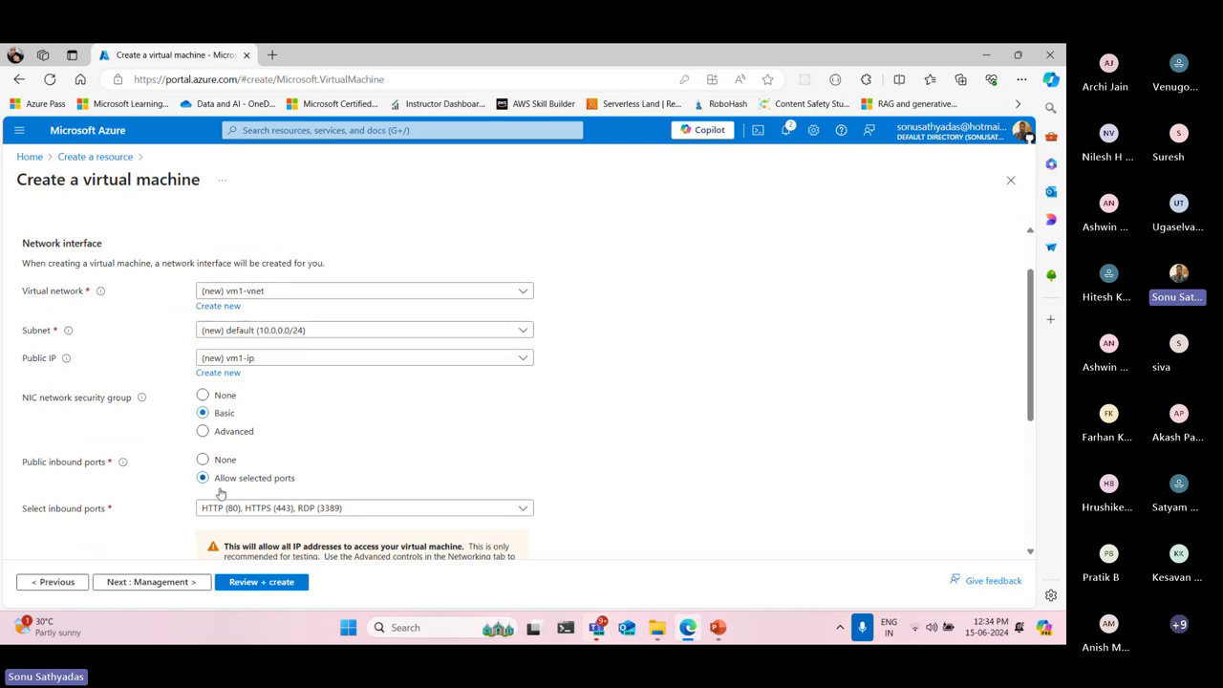
click(177, 584)
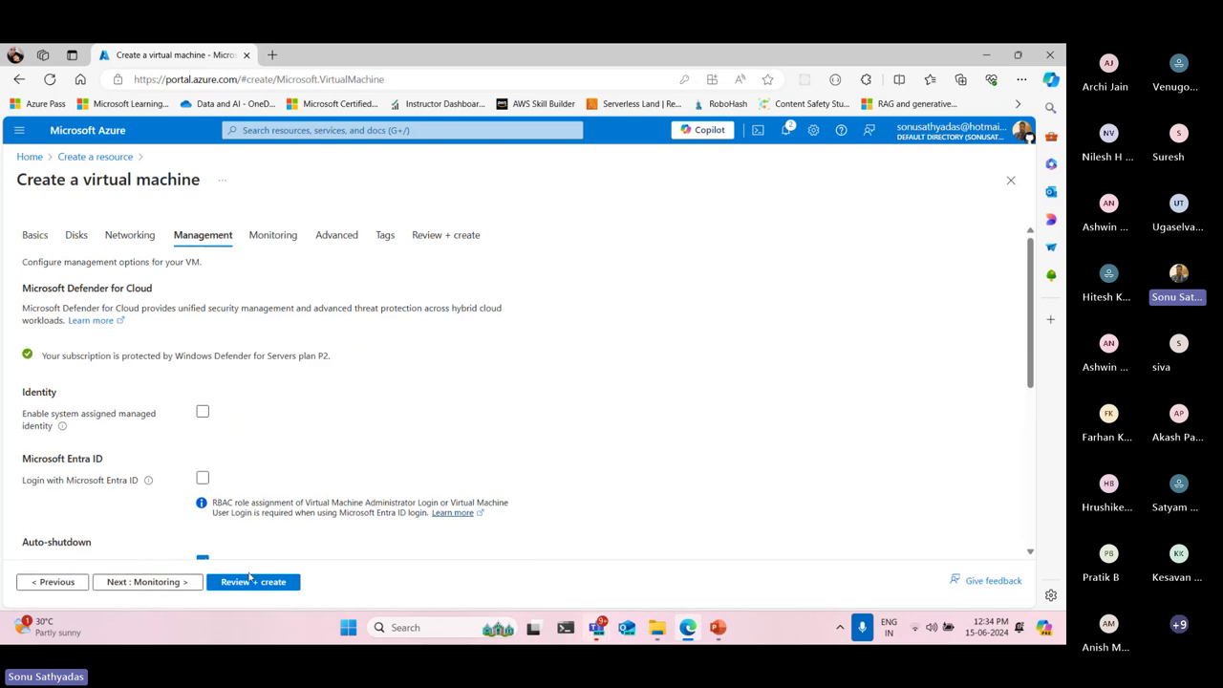
Go to the final review of the virtual machine, check its hourly price, and create it
click(251, 583)
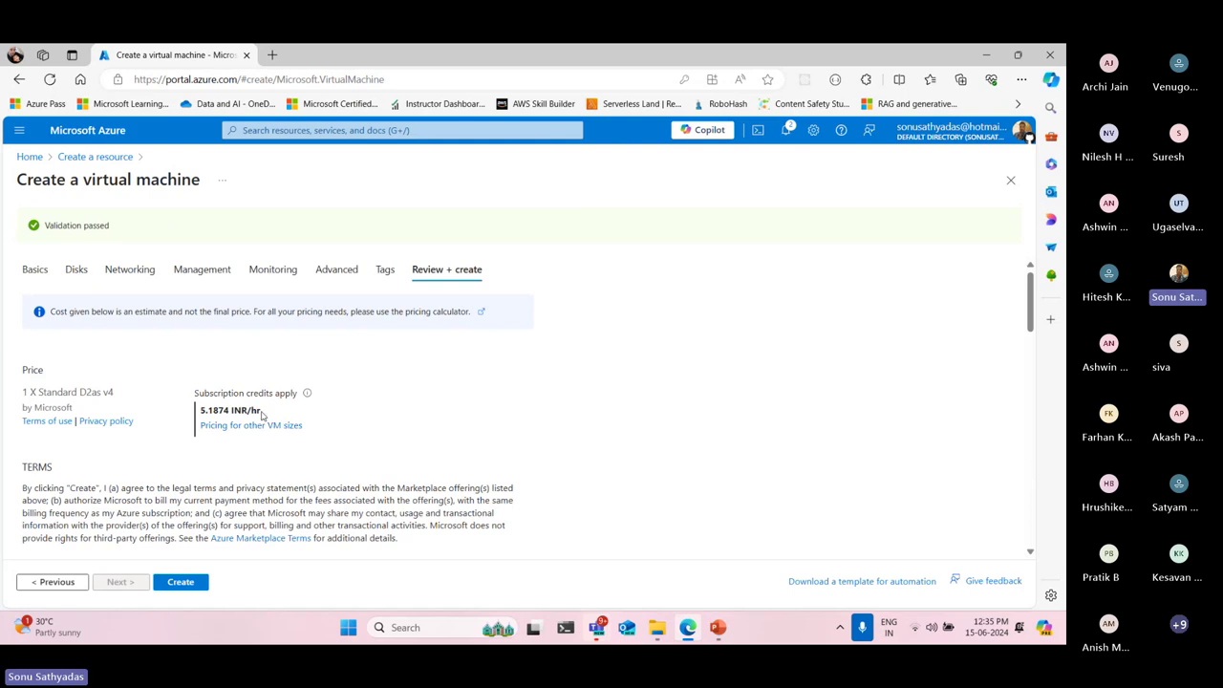
drag(261, 412, 203, 414)
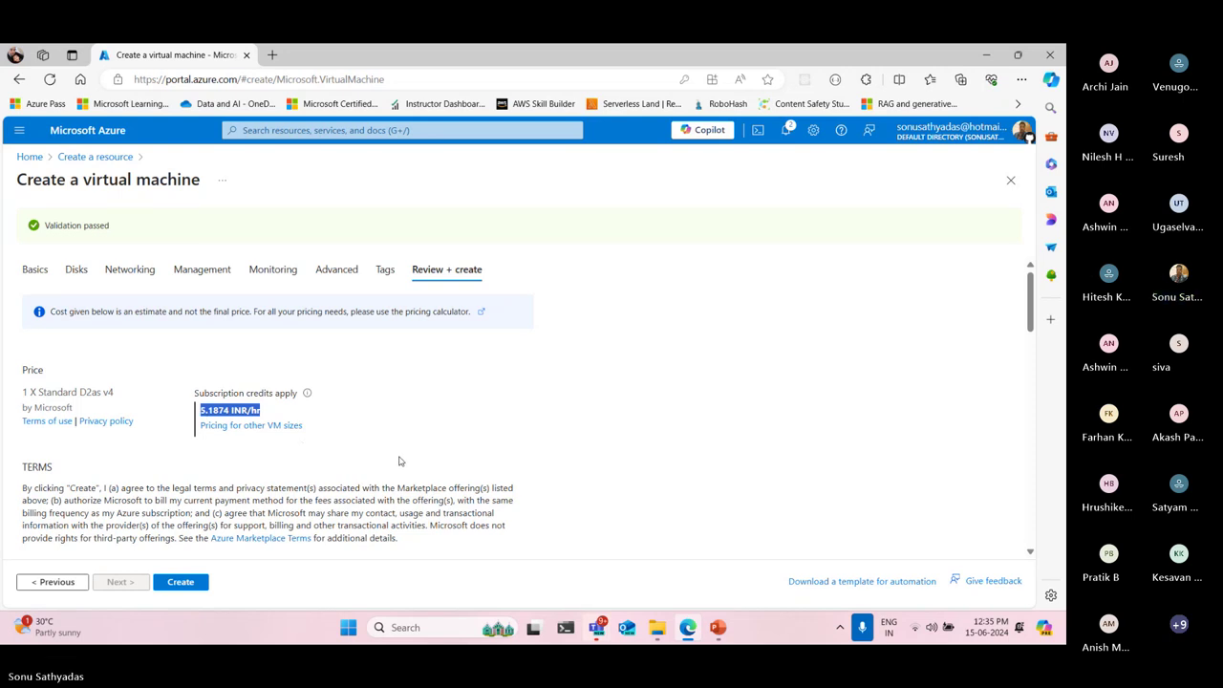
click(287, 466)
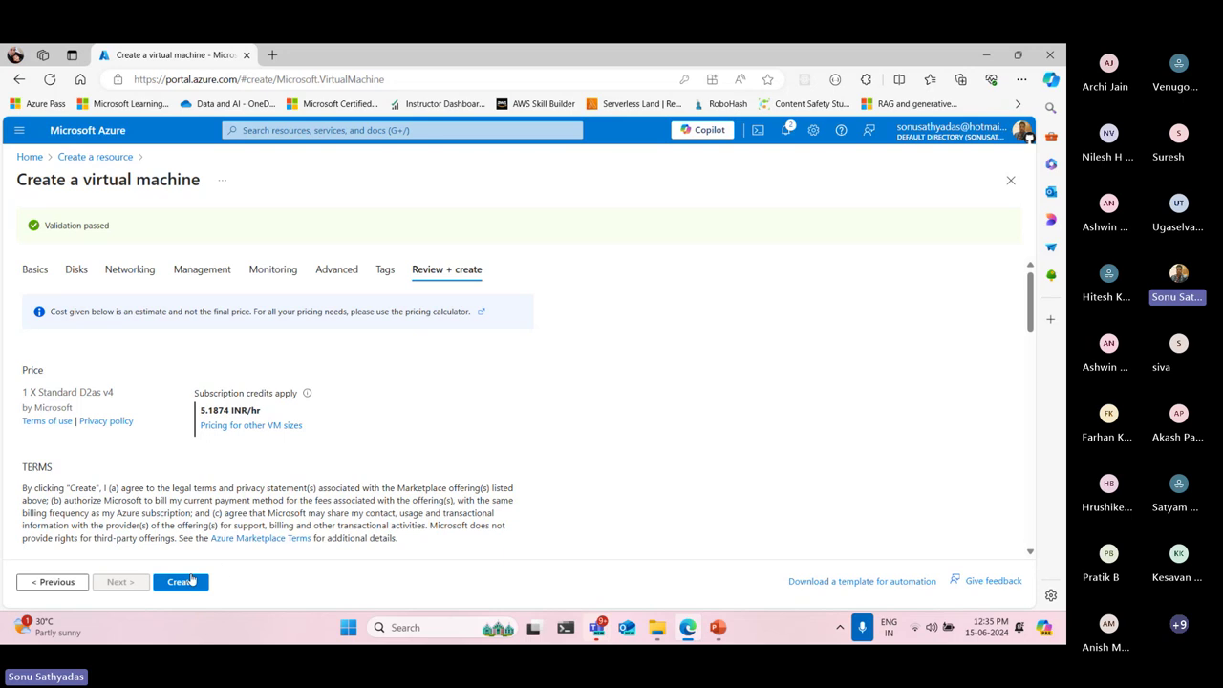
click(186, 582)
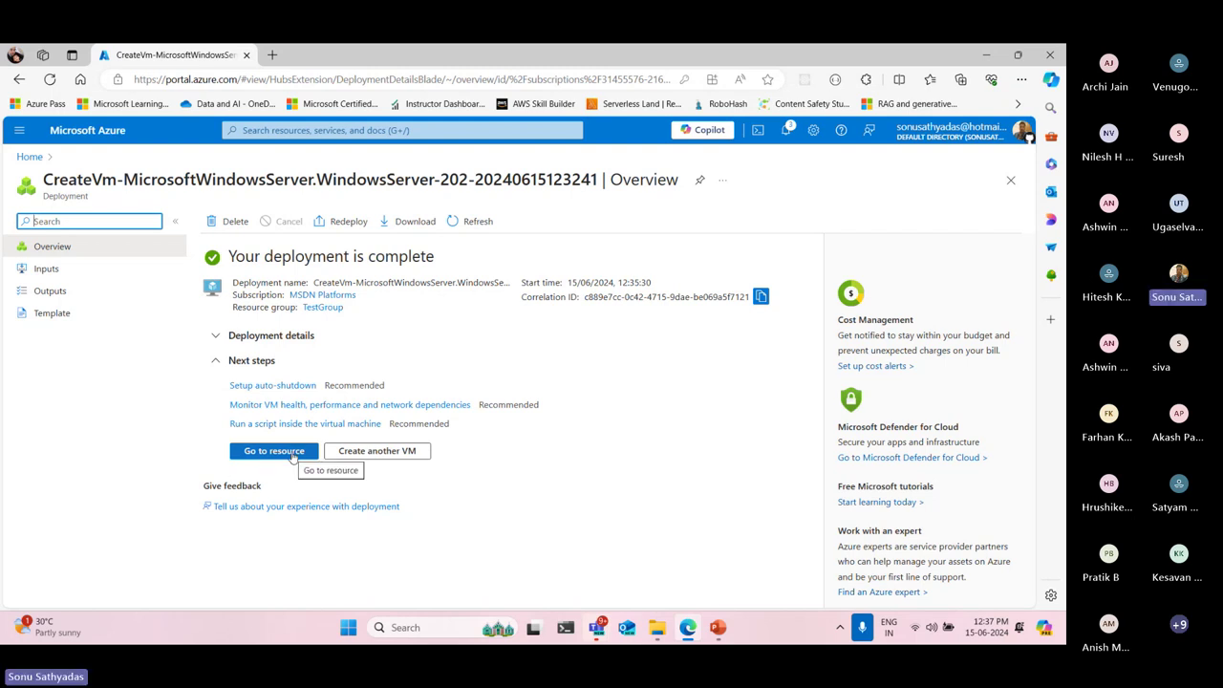
Open the deployed vm1 resource, download its native RDP connection file, and keep the download
click(292, 455)
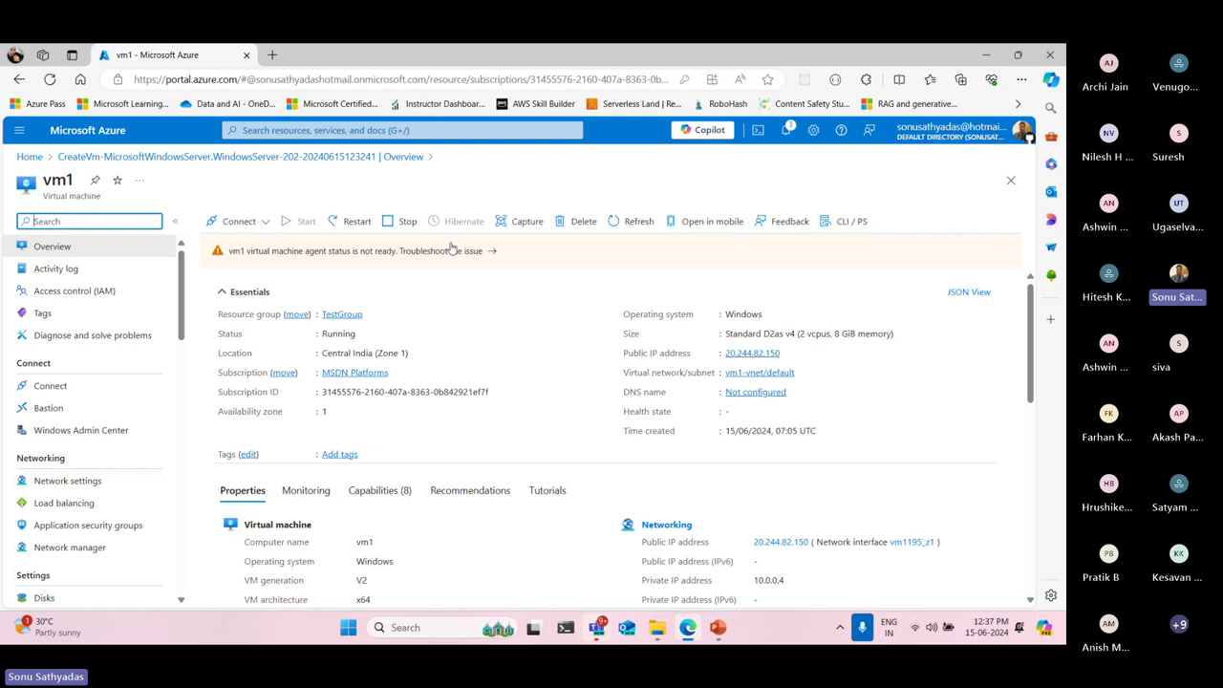
click(239, 227)
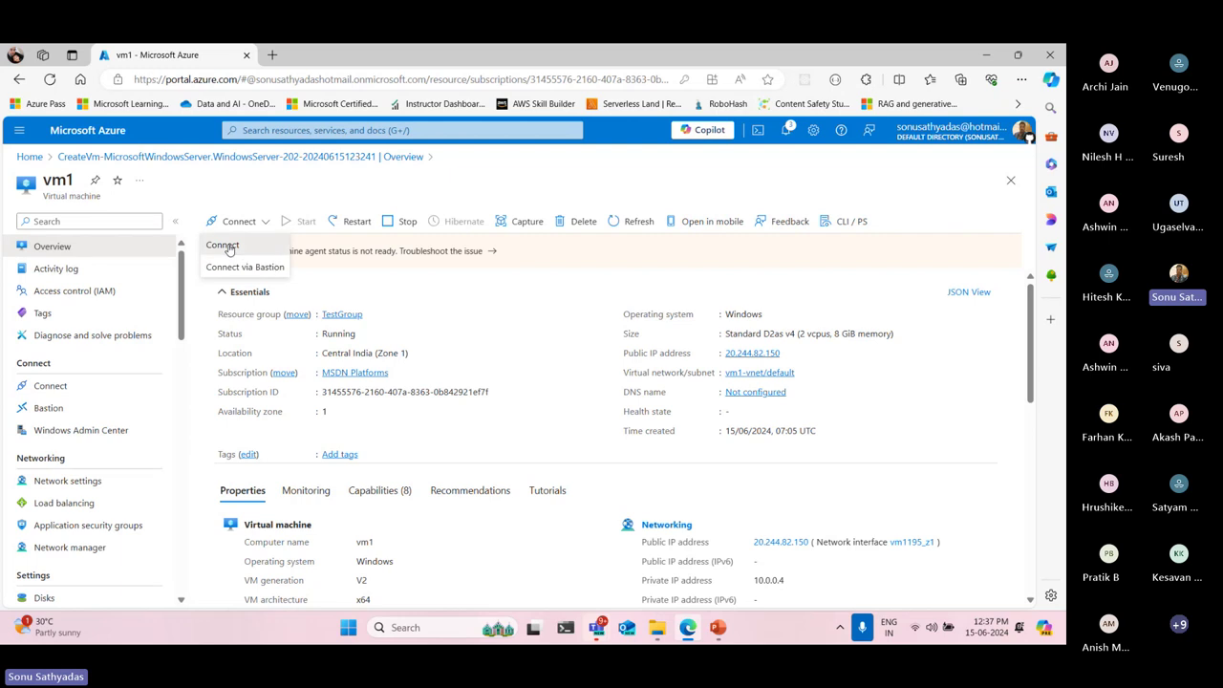
click(226, 245)
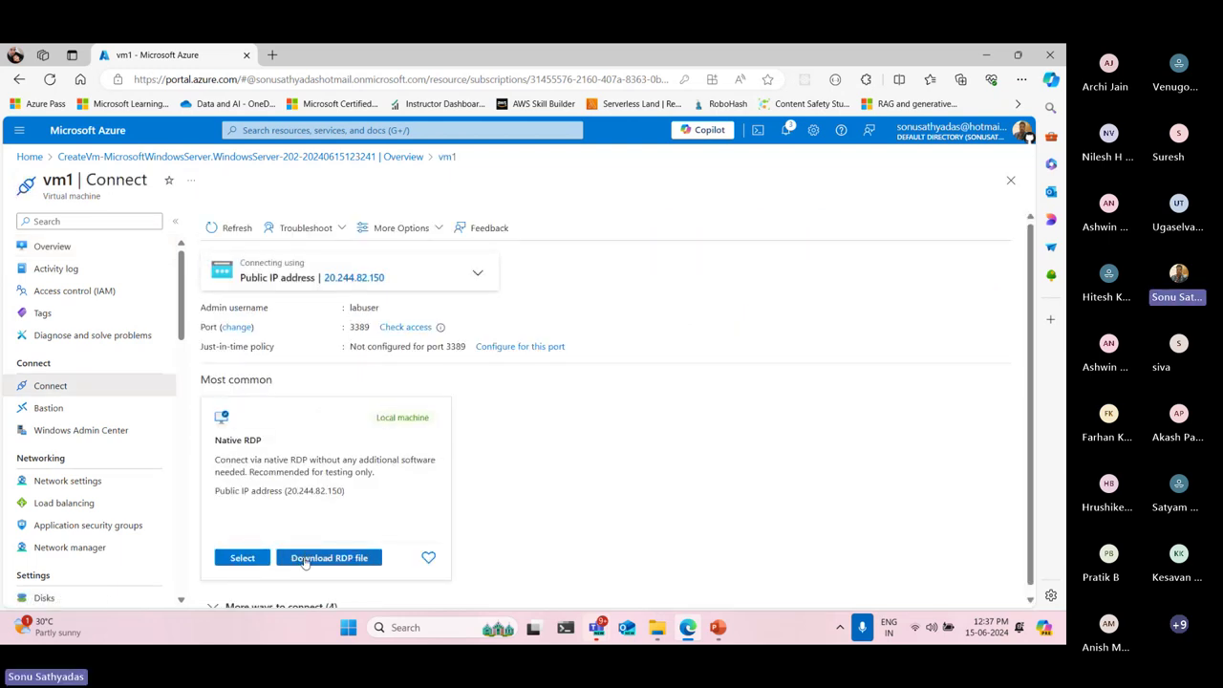
click(305, 563)
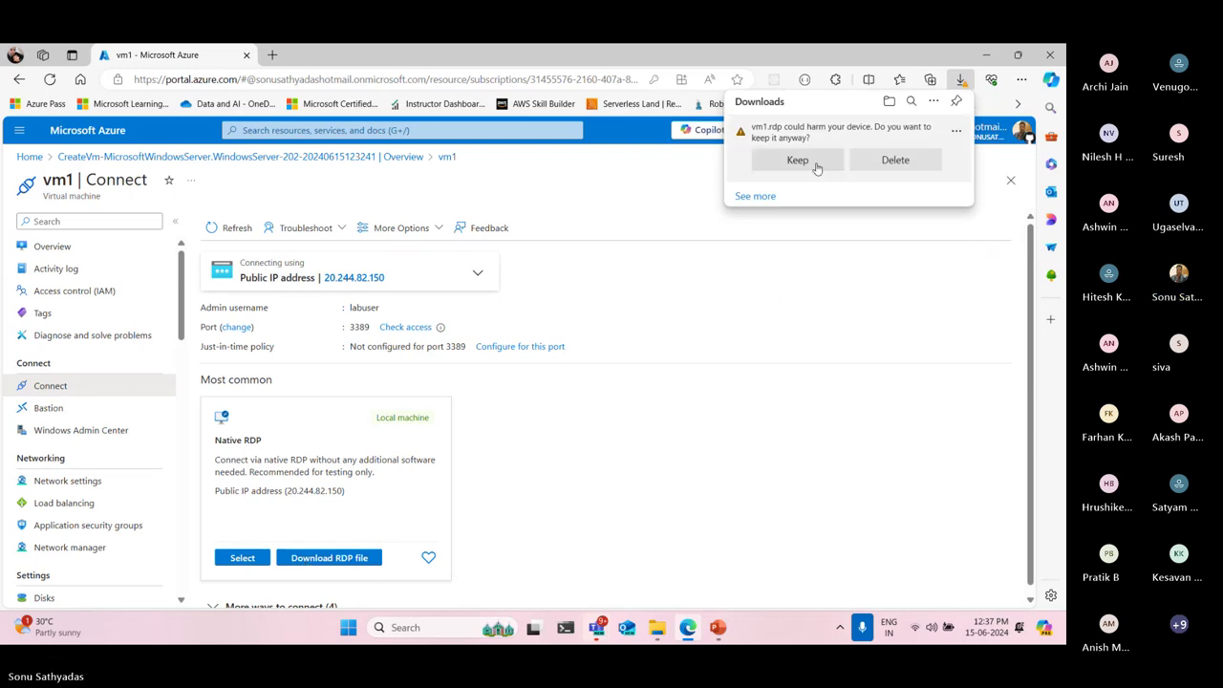
click(817, 168)
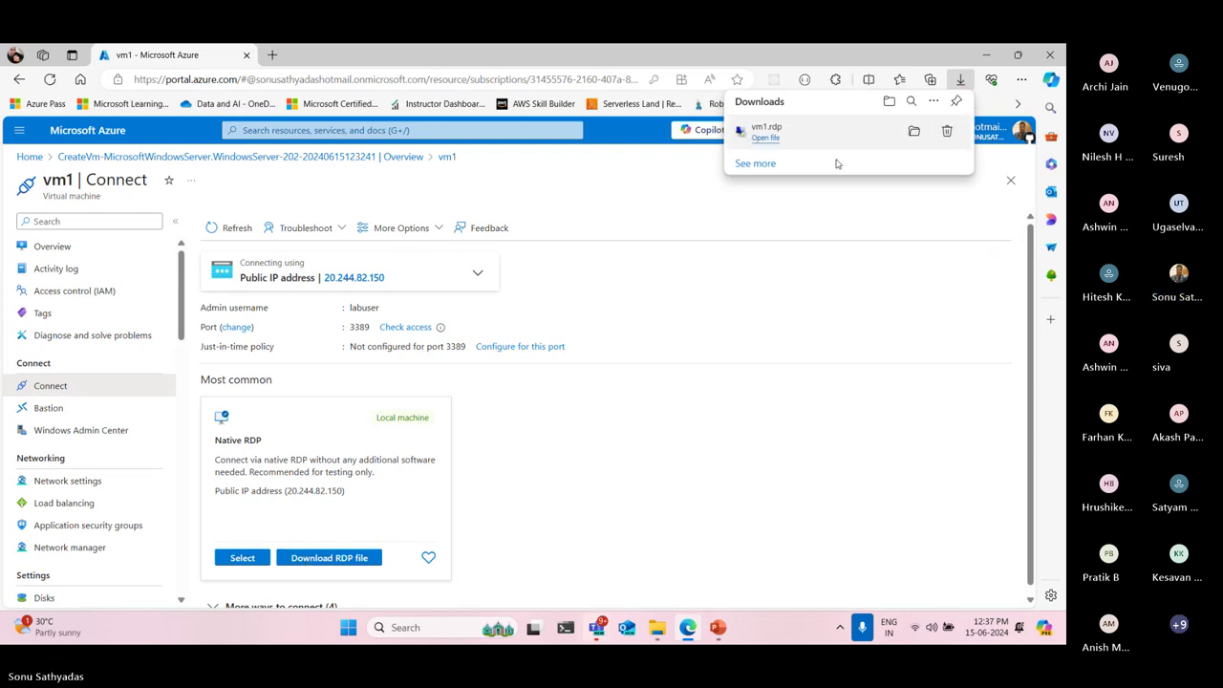
Connect to vm1 with the downloaded vm1.rdp file, entering the labuser account password, accepting the certificate, and dismissing the network discovery prompt
click(769, 139)
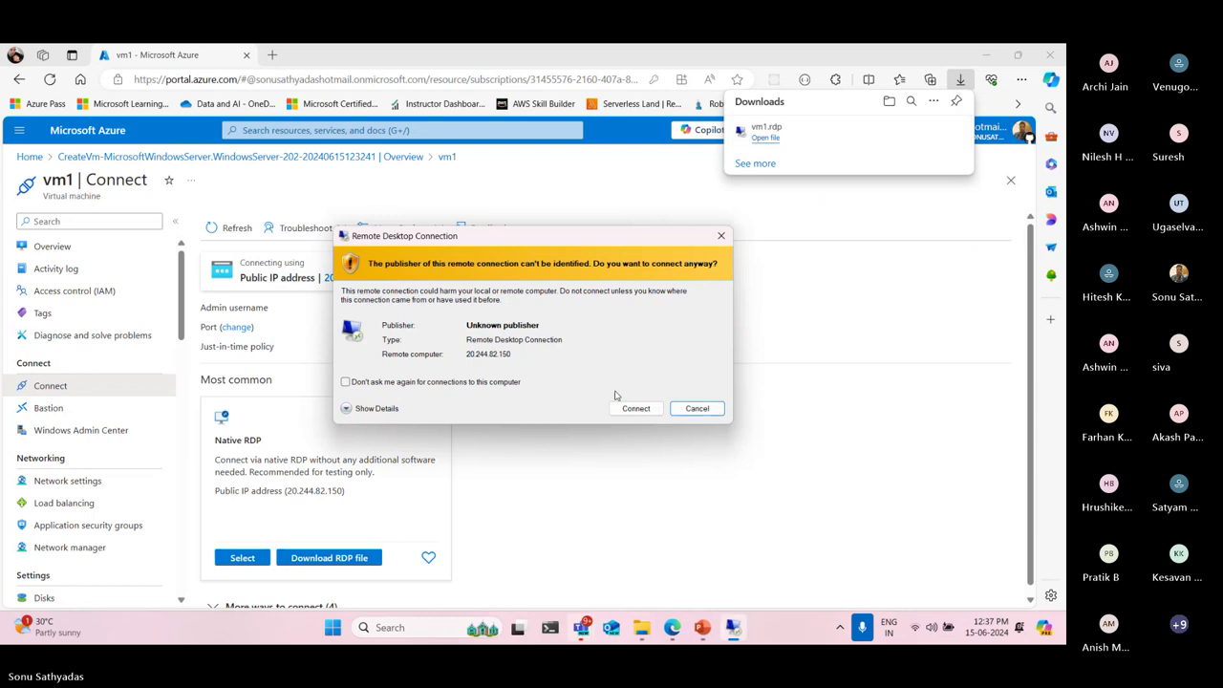
click(637, 408)
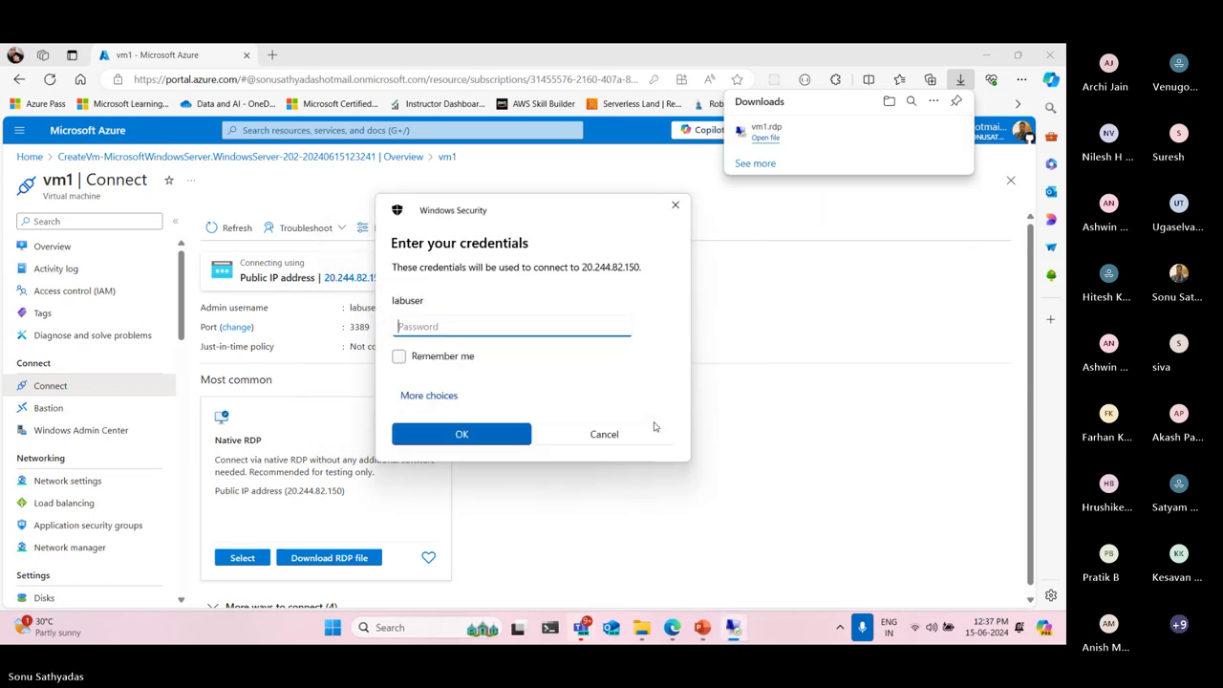
text(••••••••••••)
key(Return)
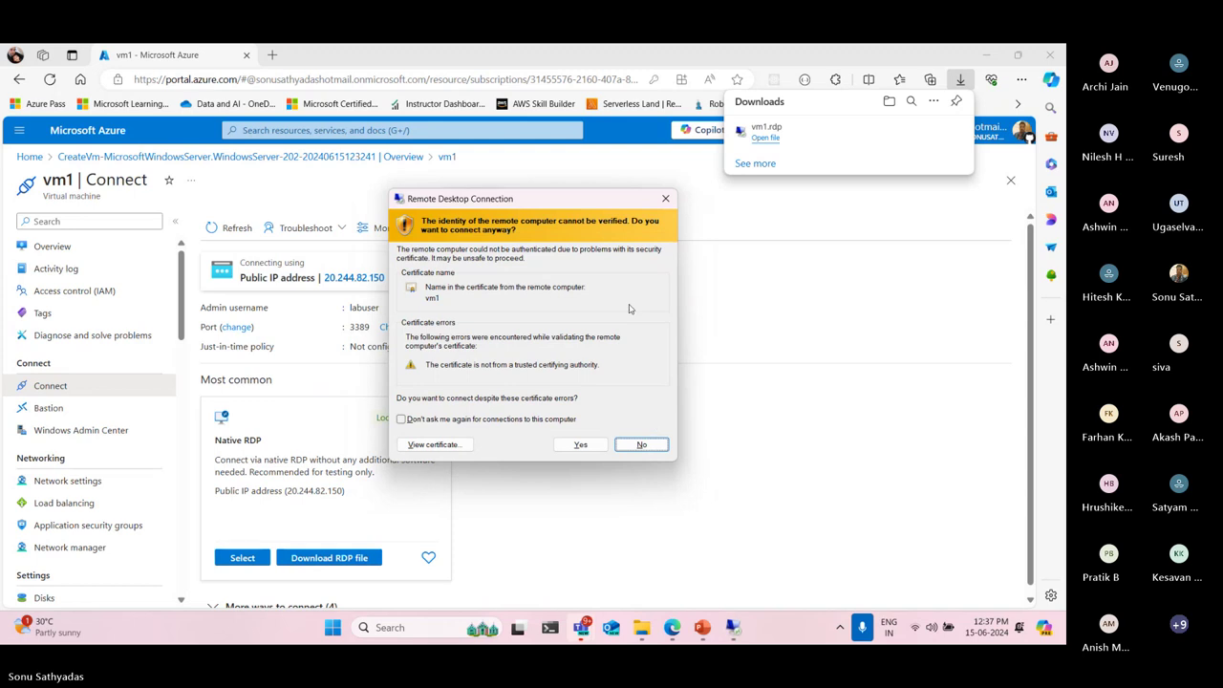
click(581, 445)
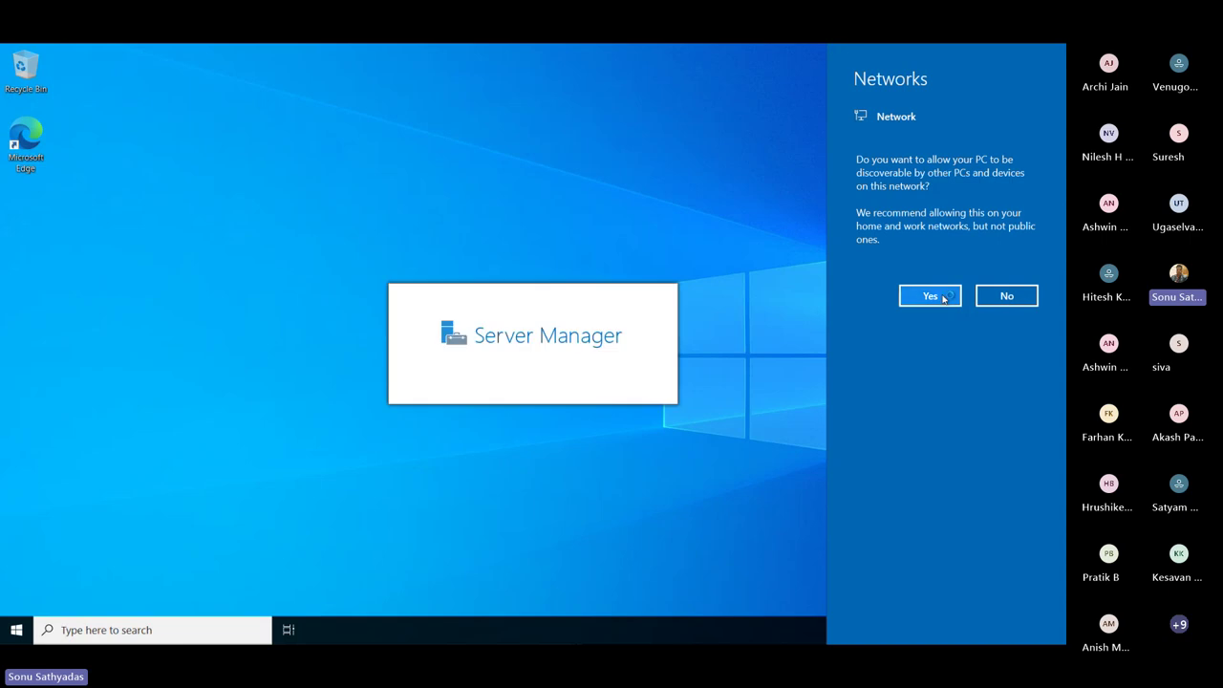
click(736, 304)
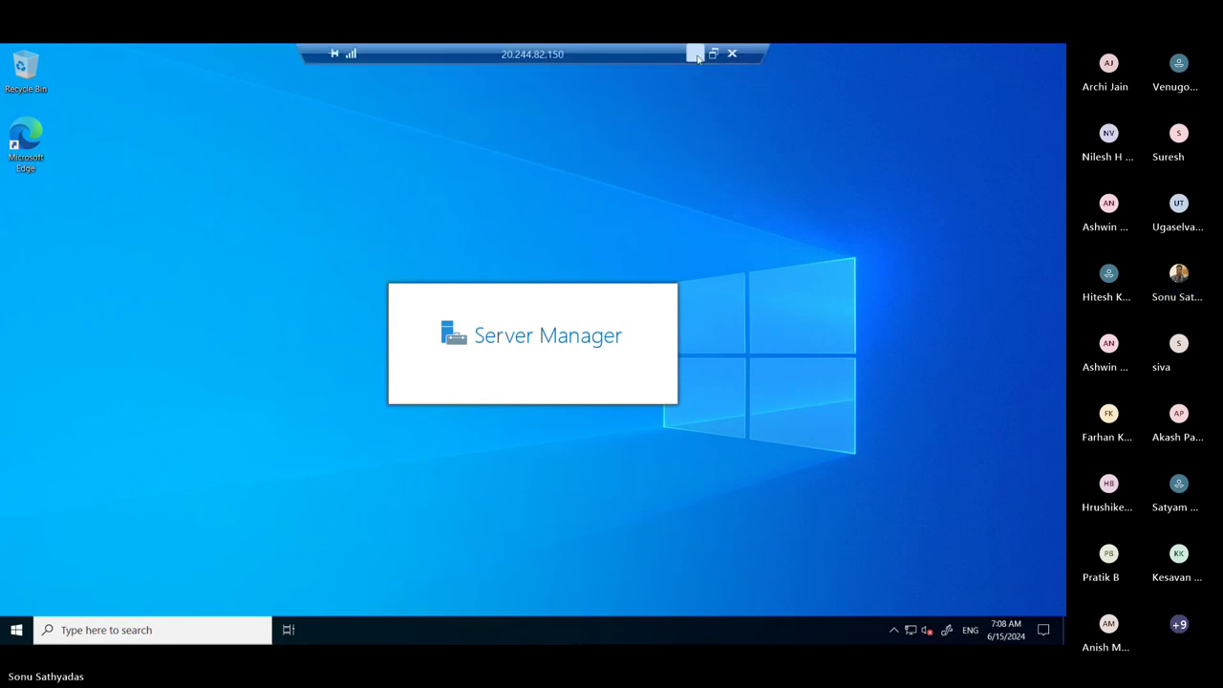
Leave the remote session, copy vm1's public IP address from its connection page, and browse to 20.244.82.150 in a new tab
click(712, 57)
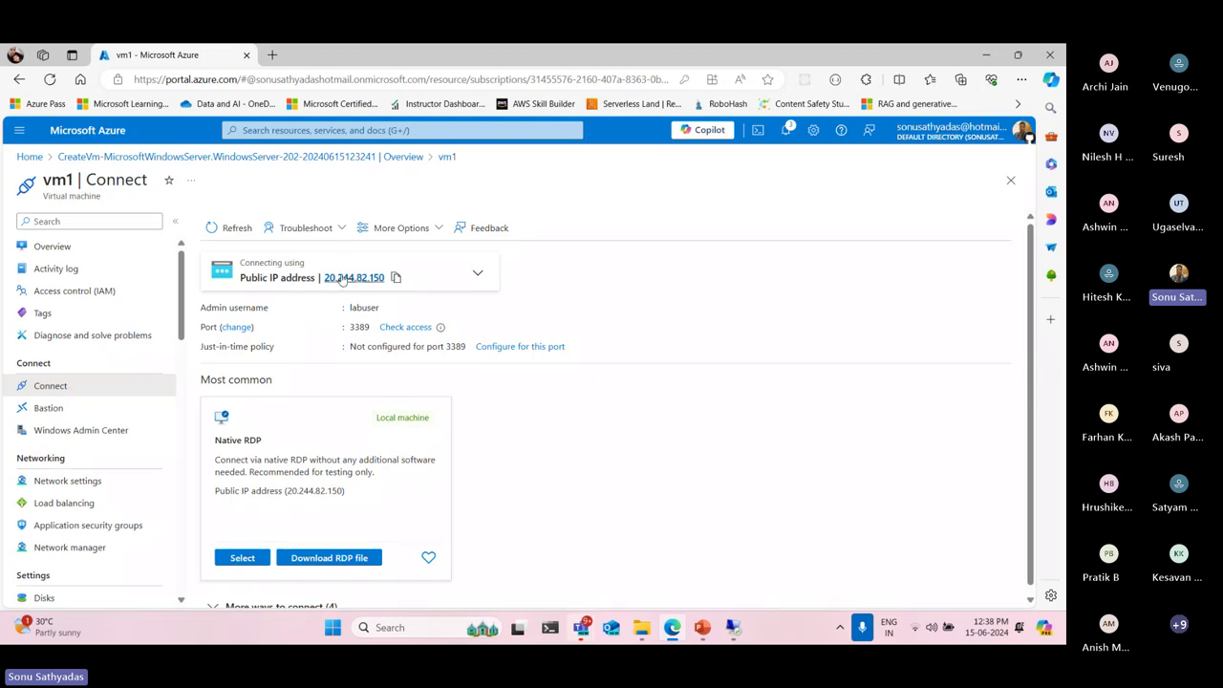
click(397, 277)
click(273, 57)
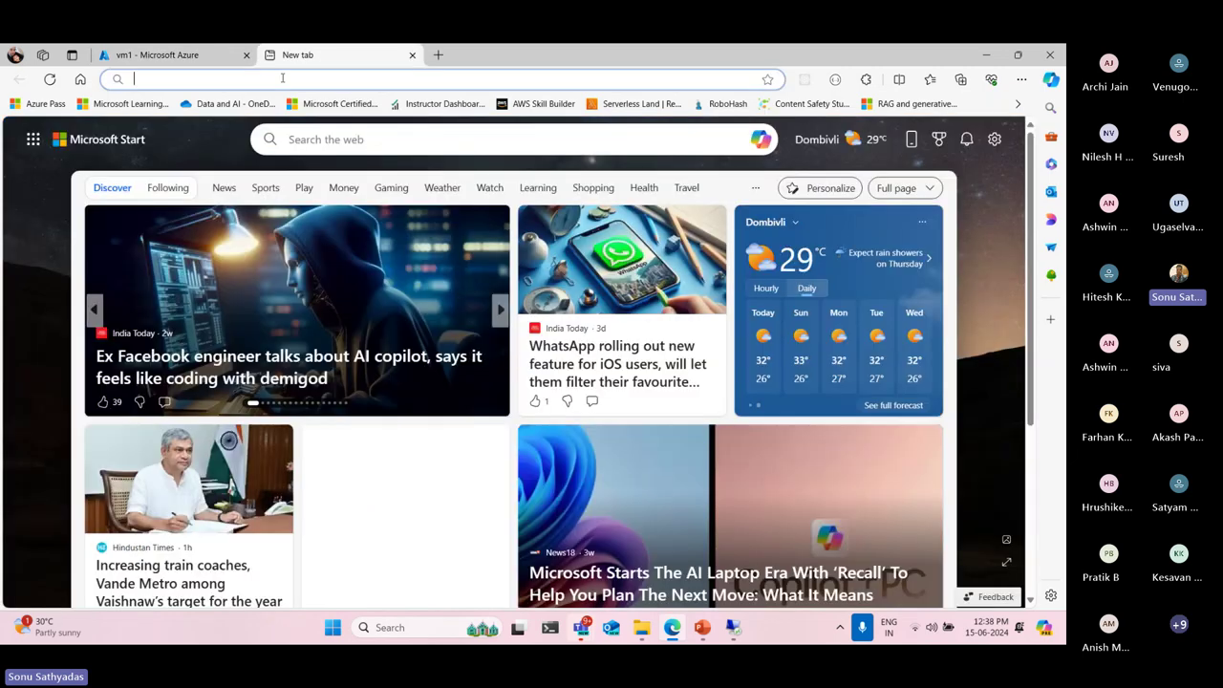
right_click(306, 80)
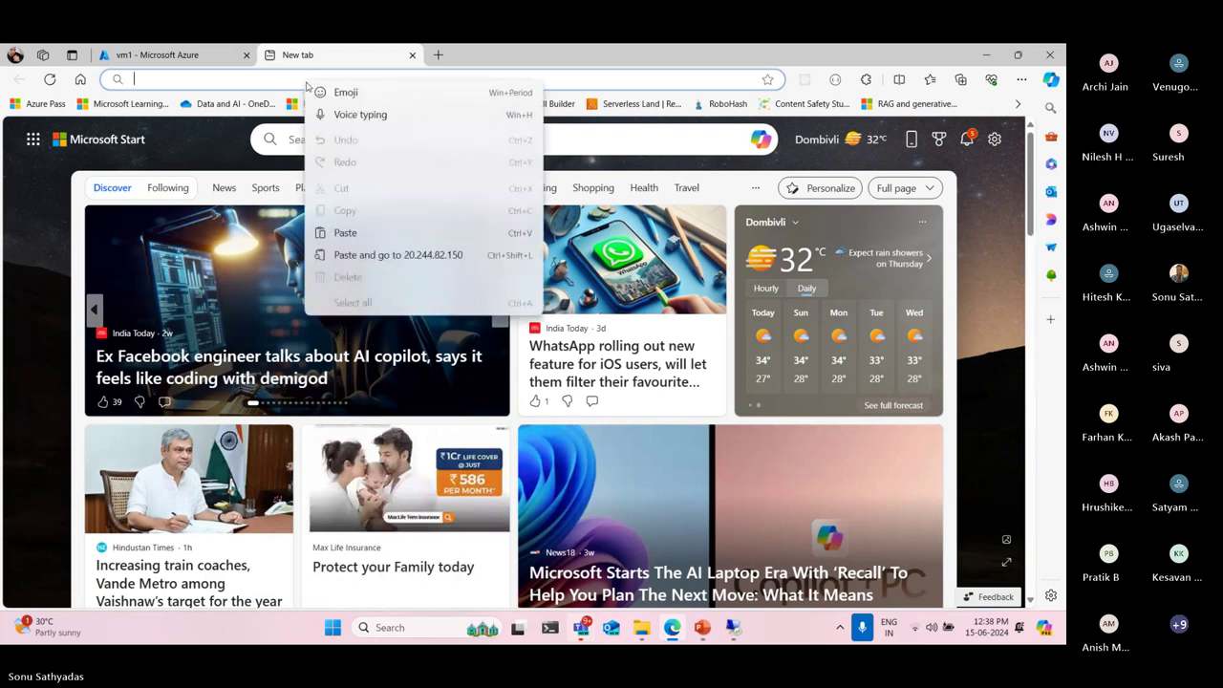
click(360, 256)
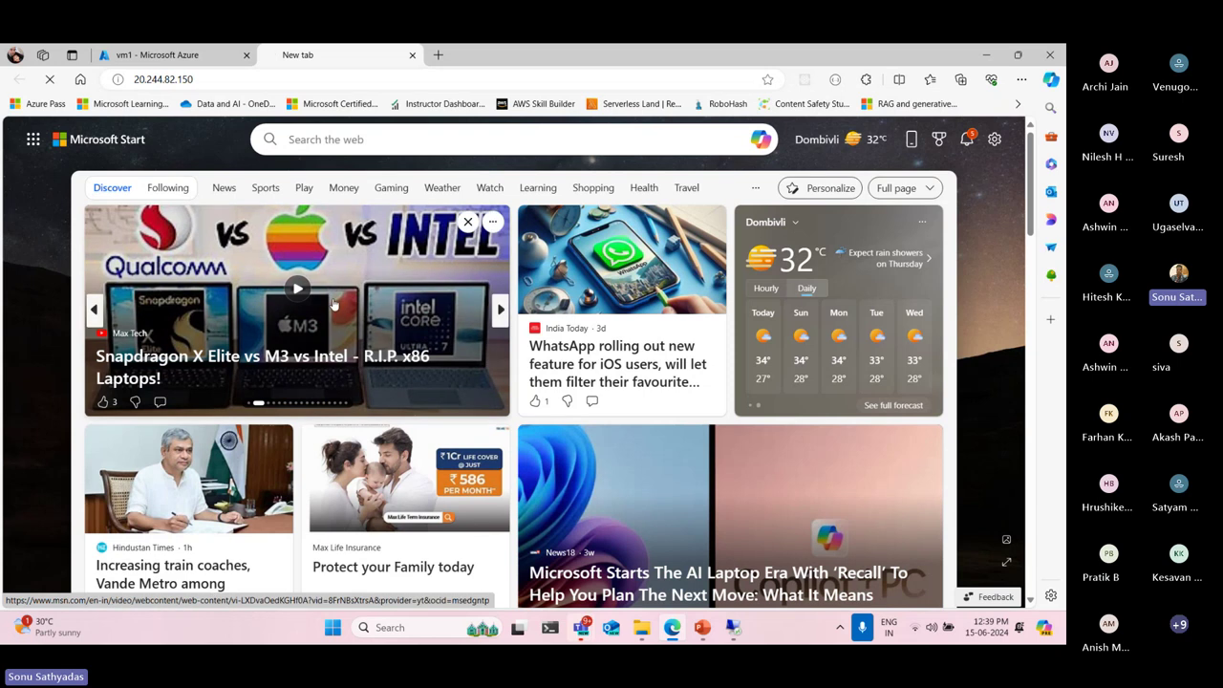
In the configuration of vm1's public IP address, set the DNS name label to syn-vm1 and save the change
click(200, 55)
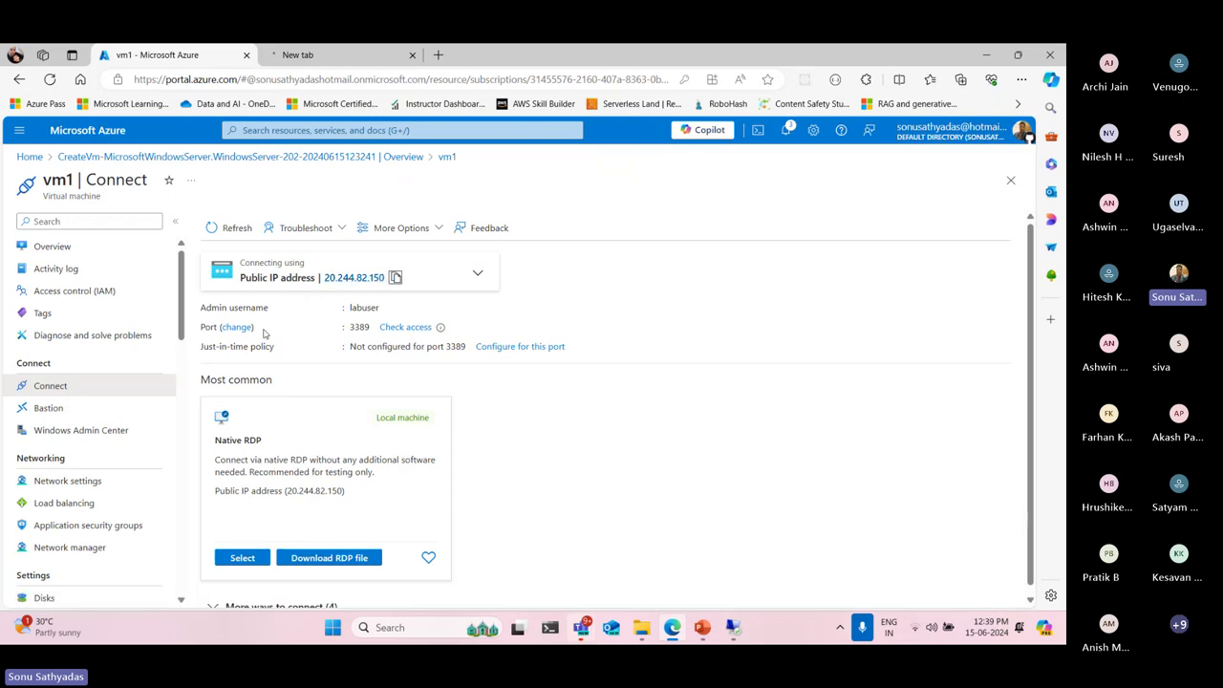
scroll(90, 354, down, 2)
click(85, 348)
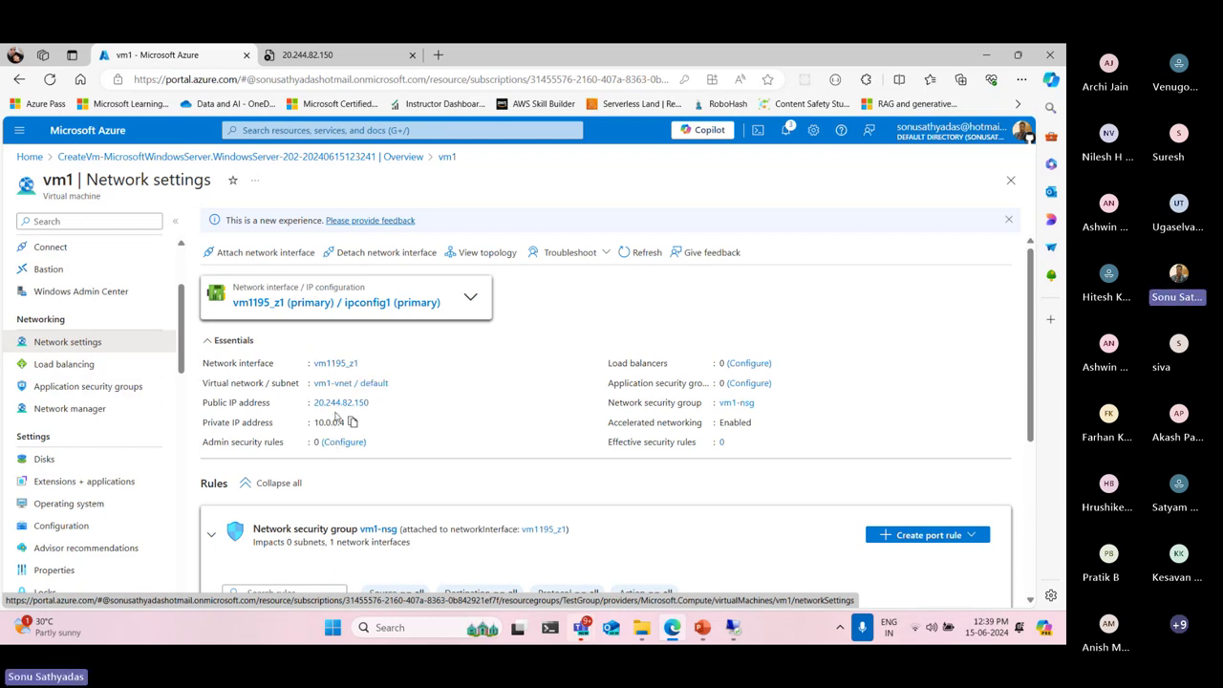
click(339, 402)
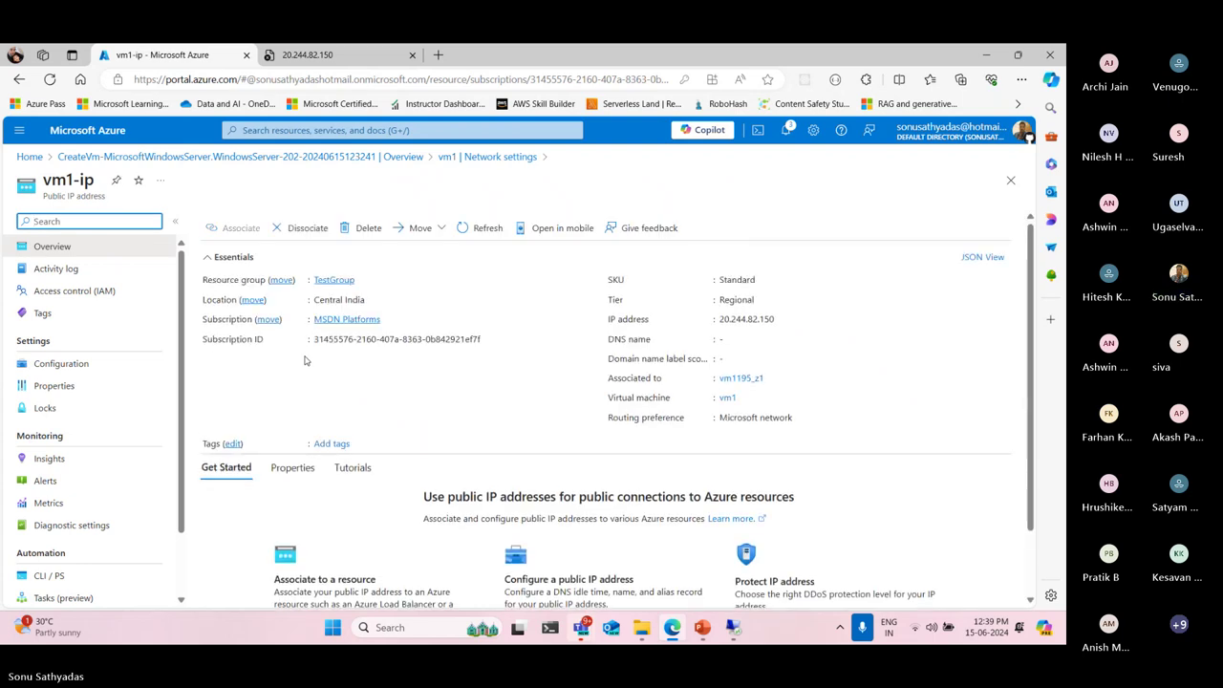
click(93, 366)
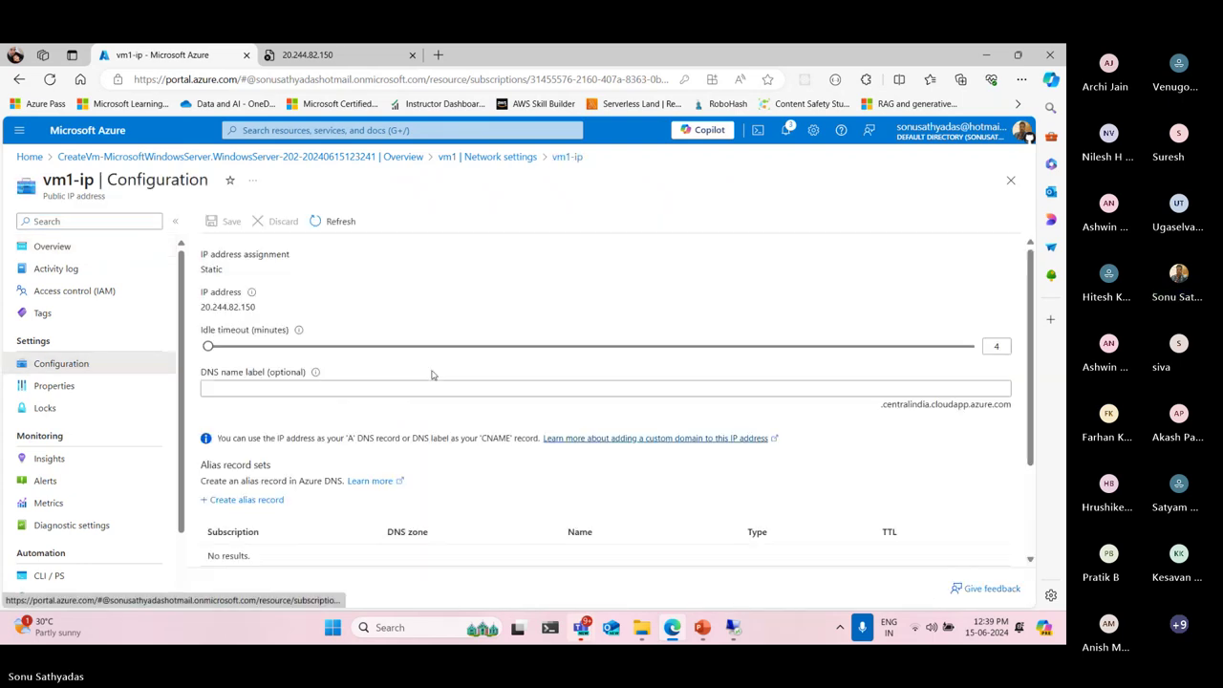
click(260, 390)
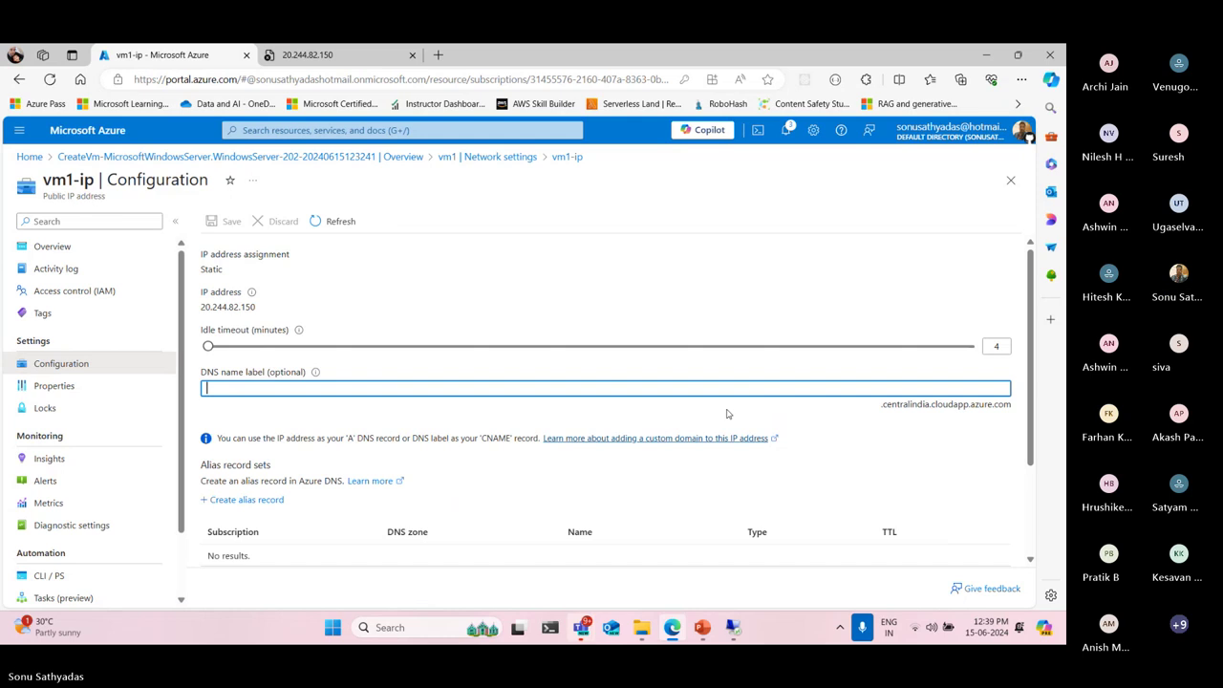
text(syn-vm1)
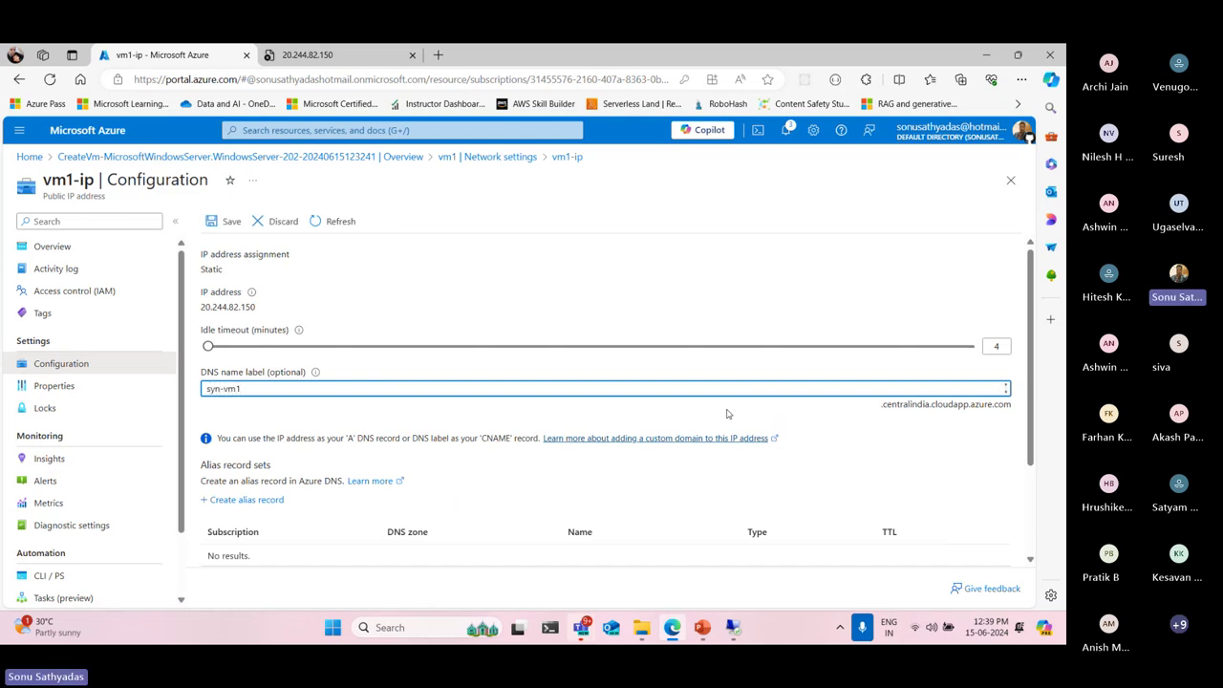
click(229, 222)
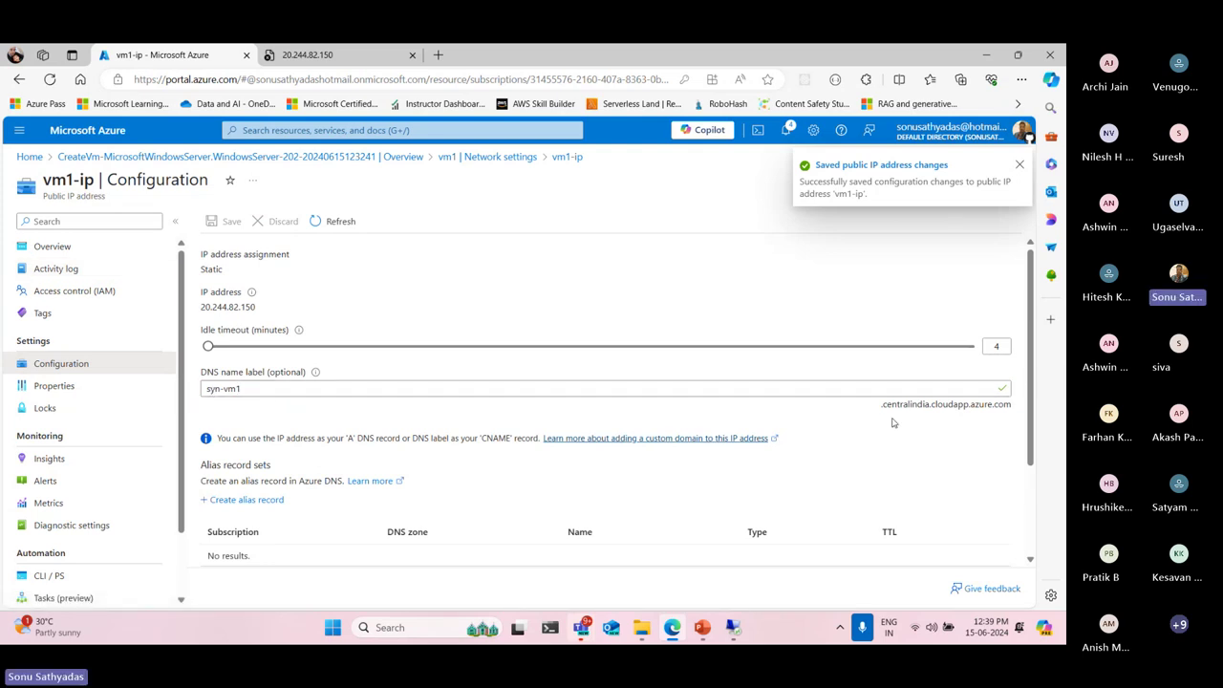
drag(881, 408, 1005, 409)
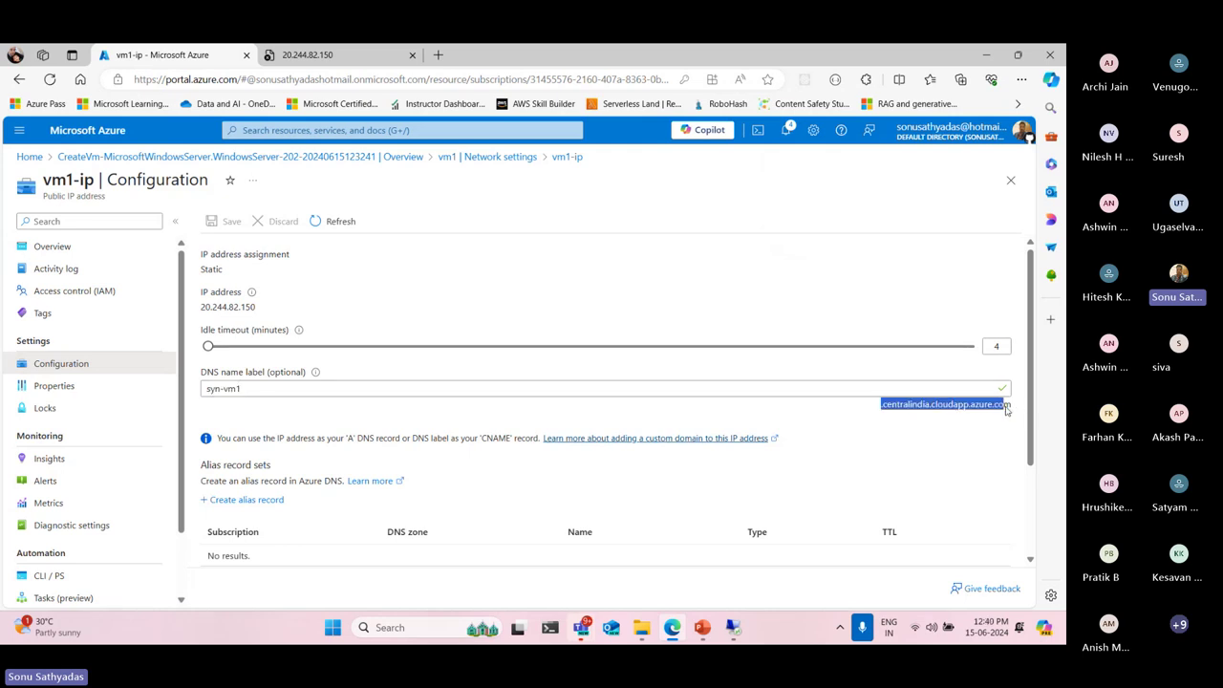
Return to vm1's overview from the portal home, compare its public IP address and DNS name, and copy the DNS name
click(29, 157)
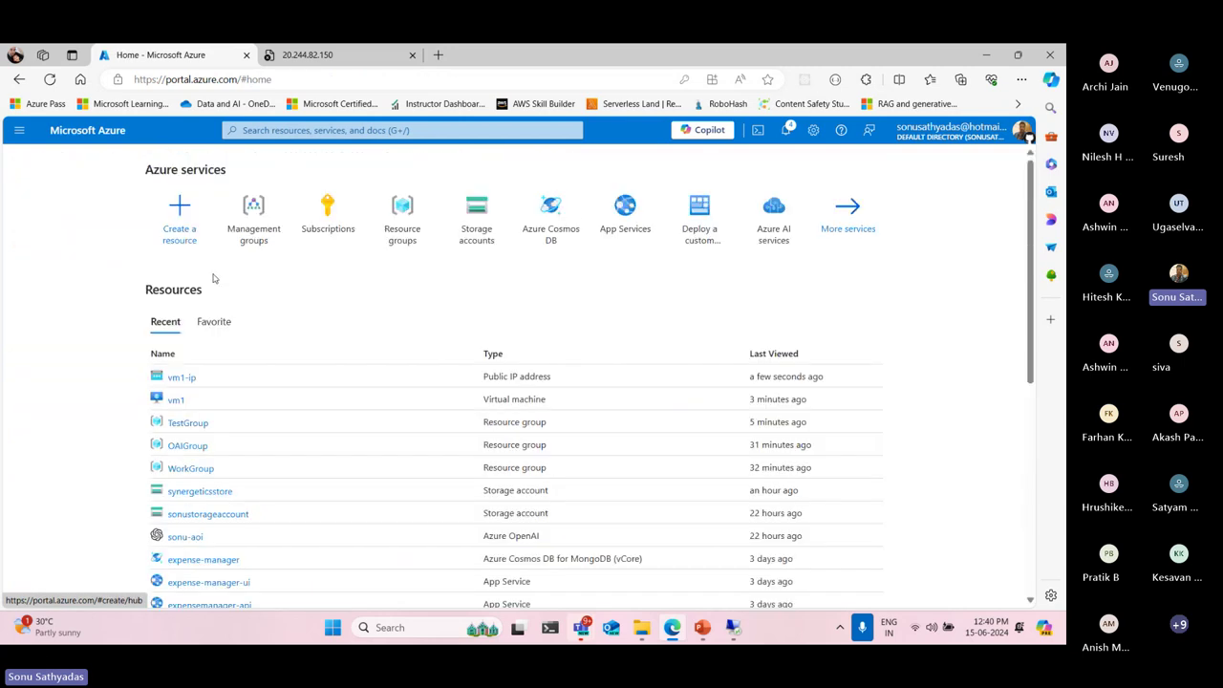
click(175, 401)
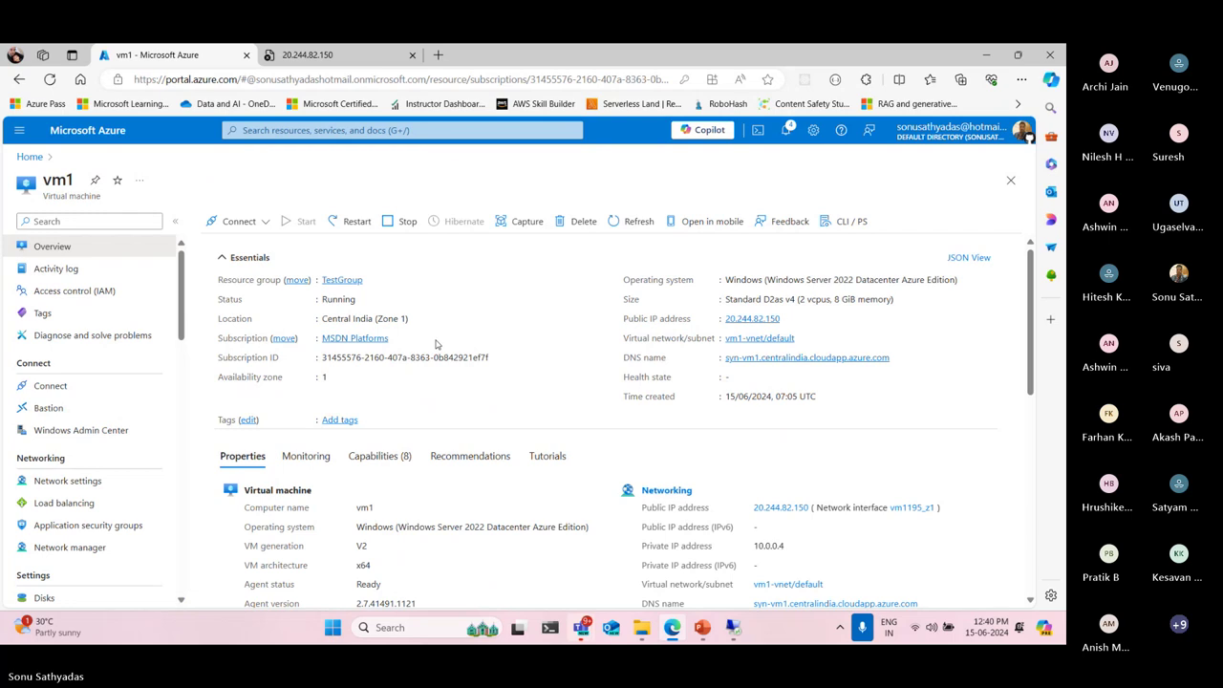
drag(624, 357, 879, 360)
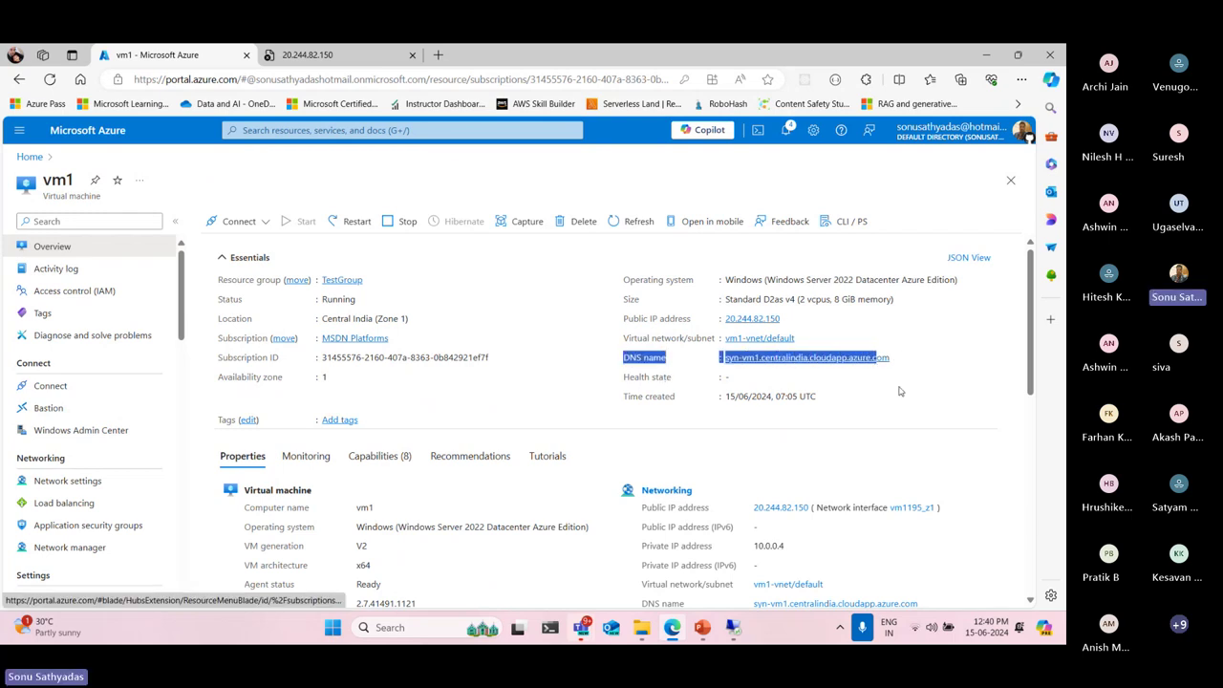
click(899, 391)
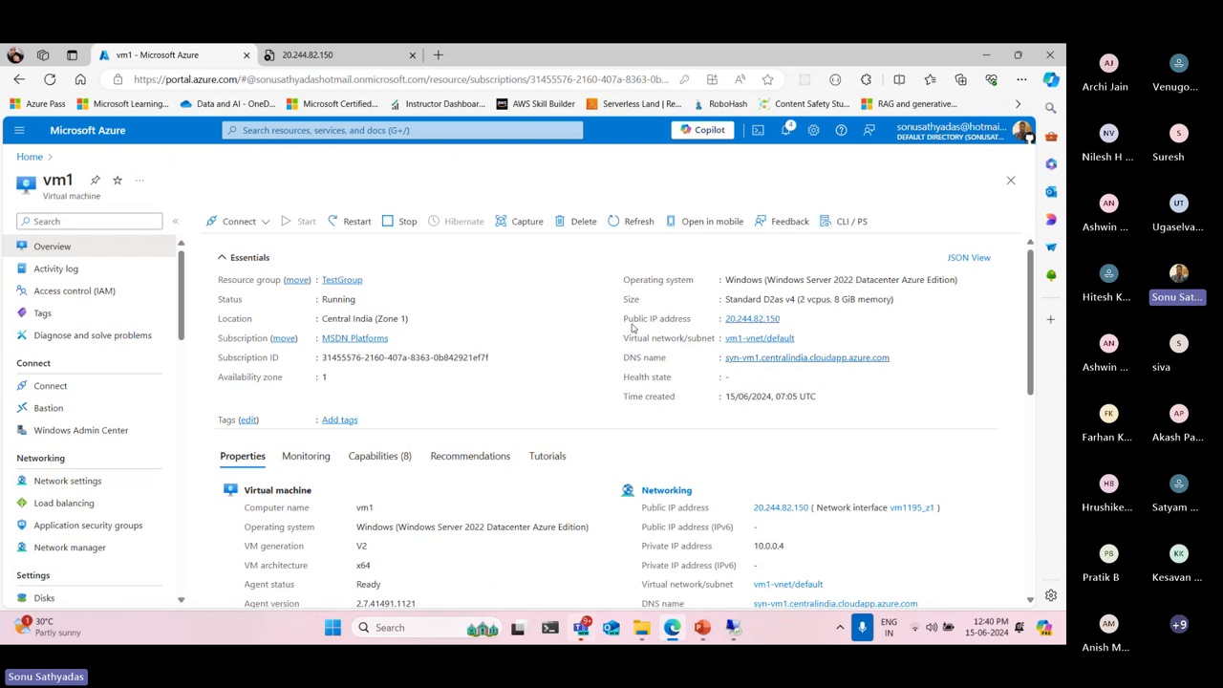
drag(623, 318, 781, 319)
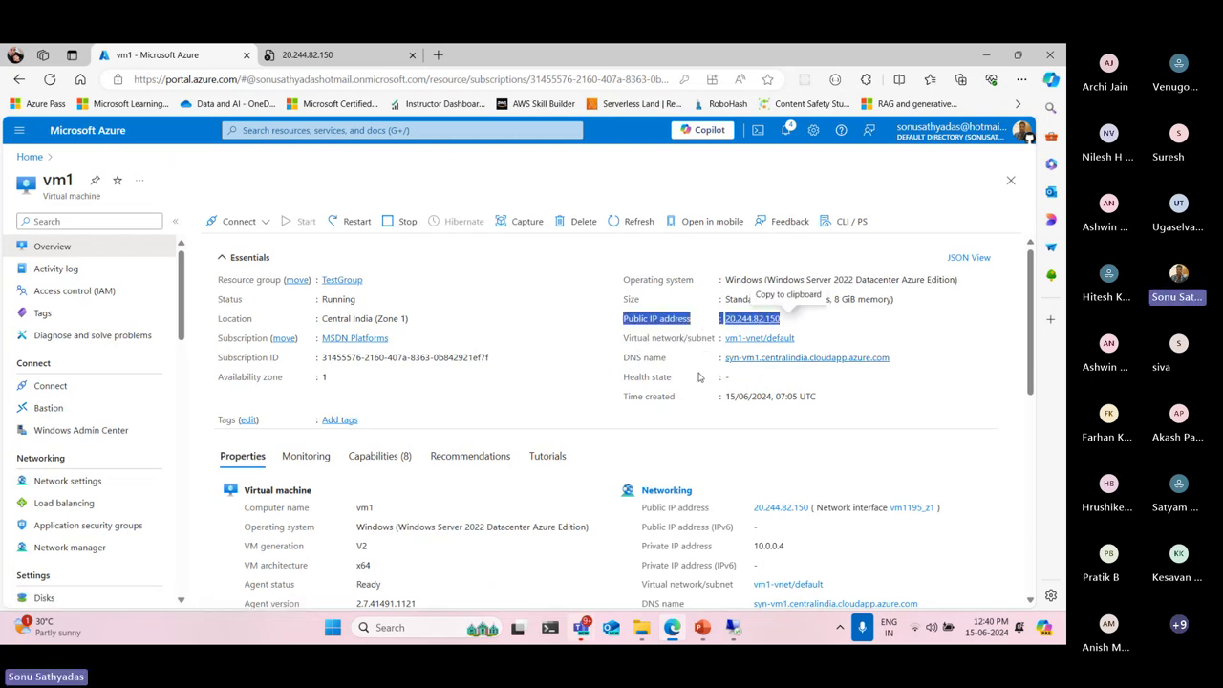
drag(623, 360, 871, 359)
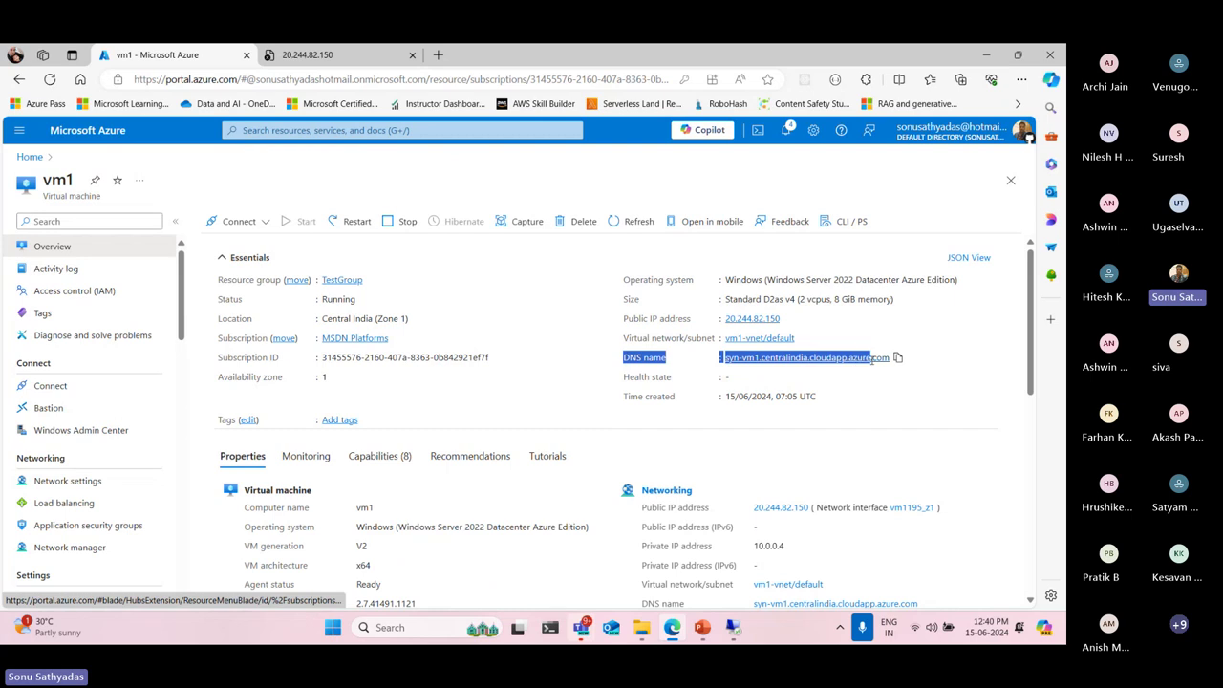
click(898, 358)
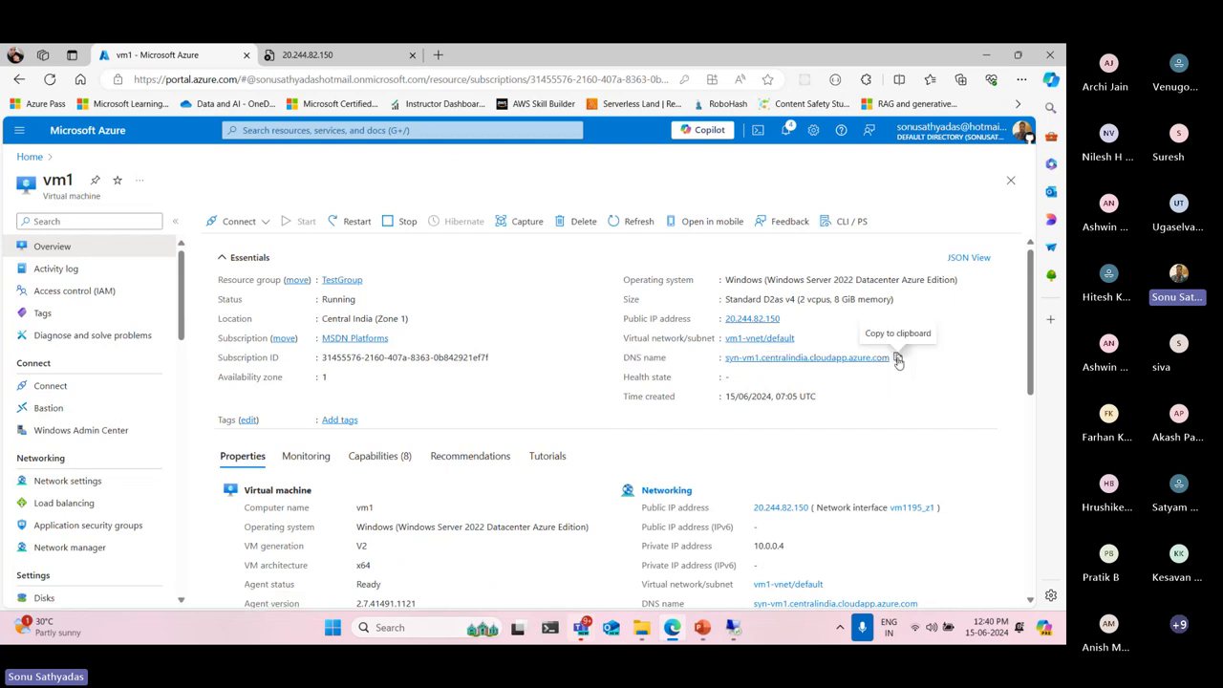
click(898, 359)
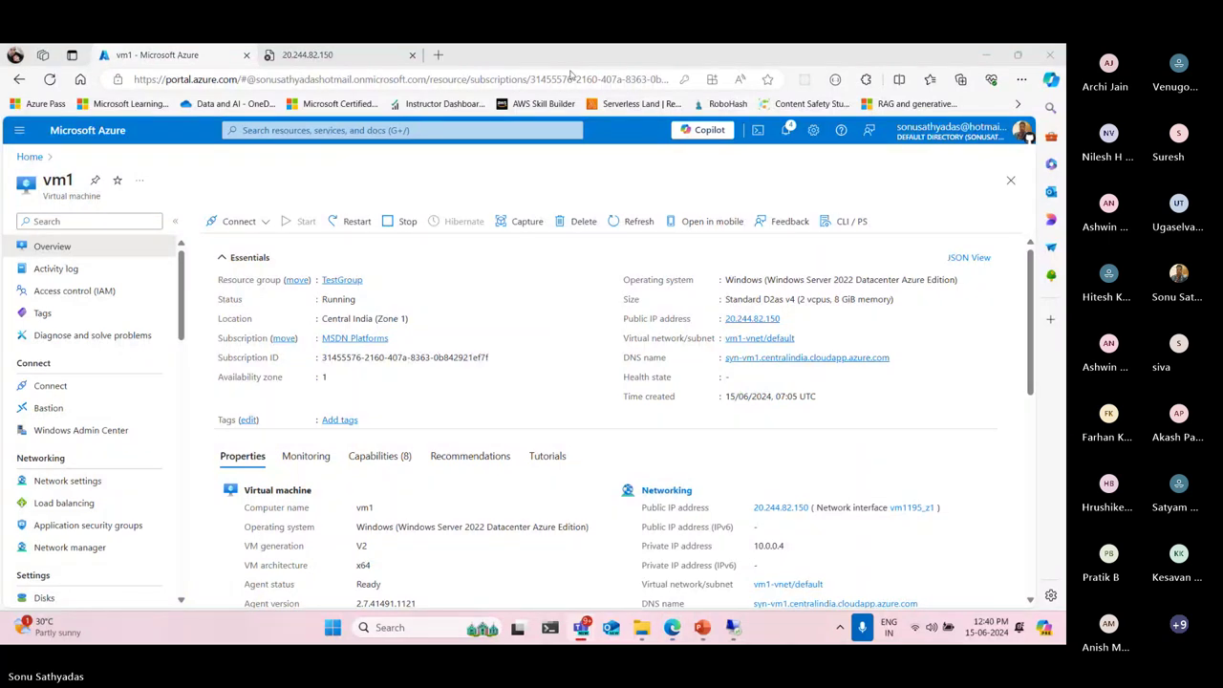
click(831, 60)
double_click(831, 60)
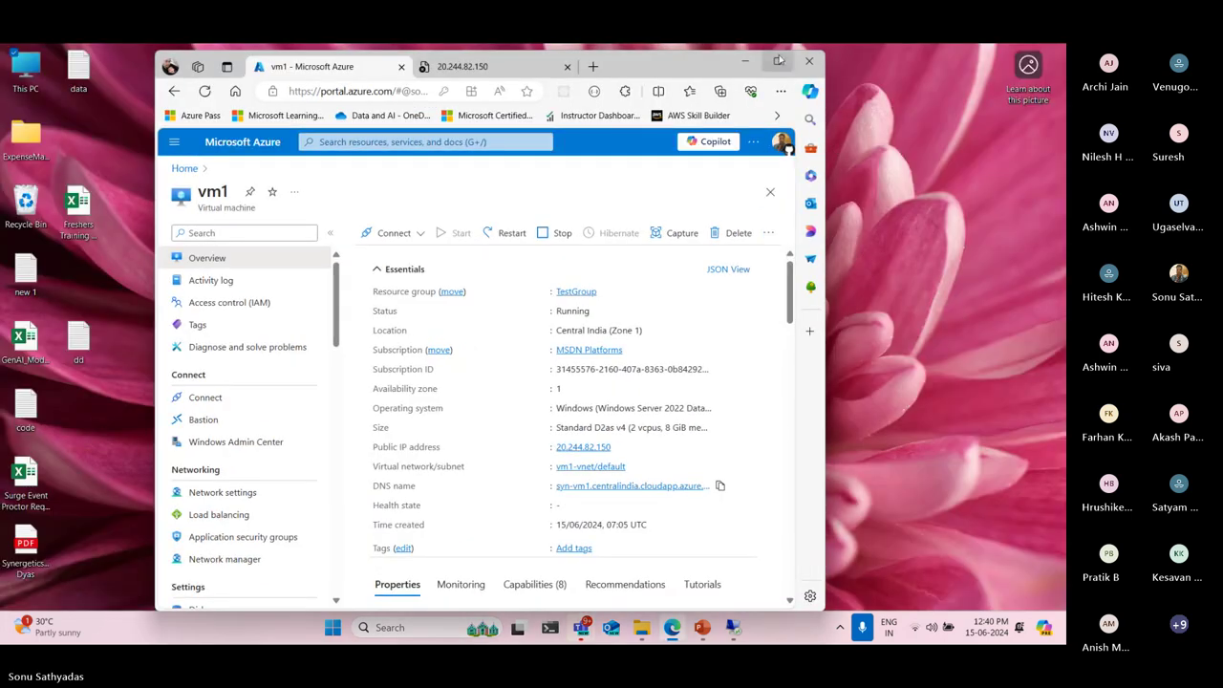
Browse to syn-vm1.centralindia.cloudapp.azure.com in a new tab and check the page at 20.244.82.150
click(779, 62)
drag(811, 65, 831, 184)
click(830, 183)
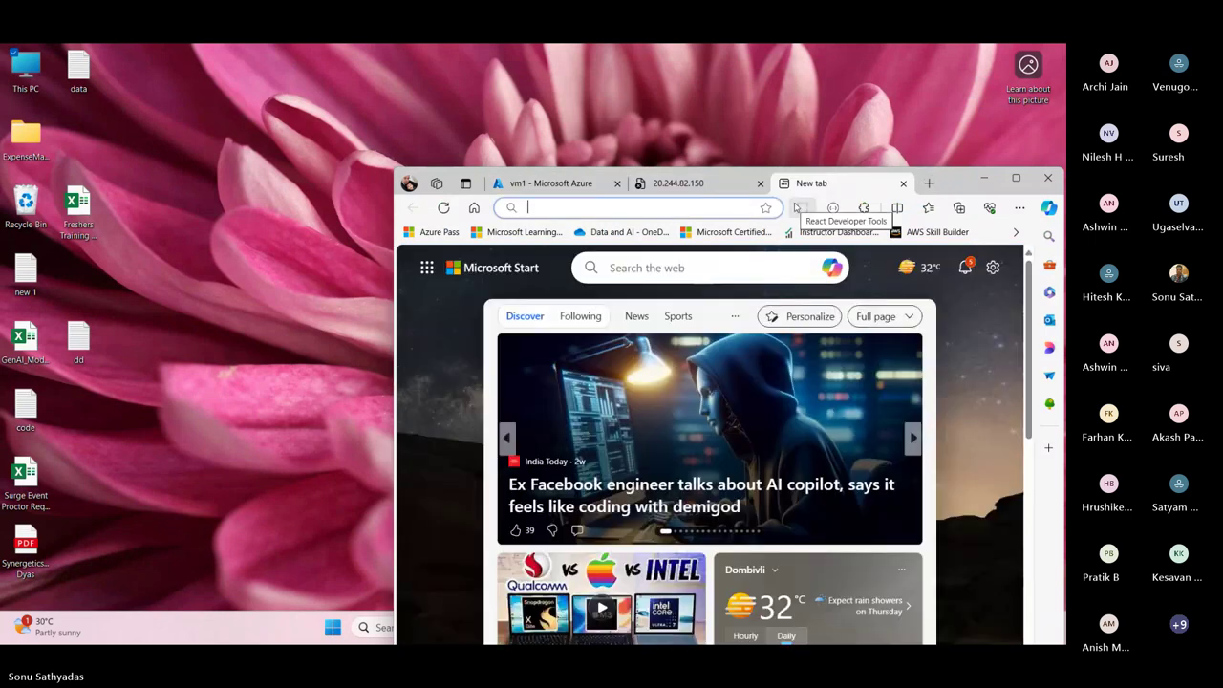
key(ctrl+v)
key(Return)
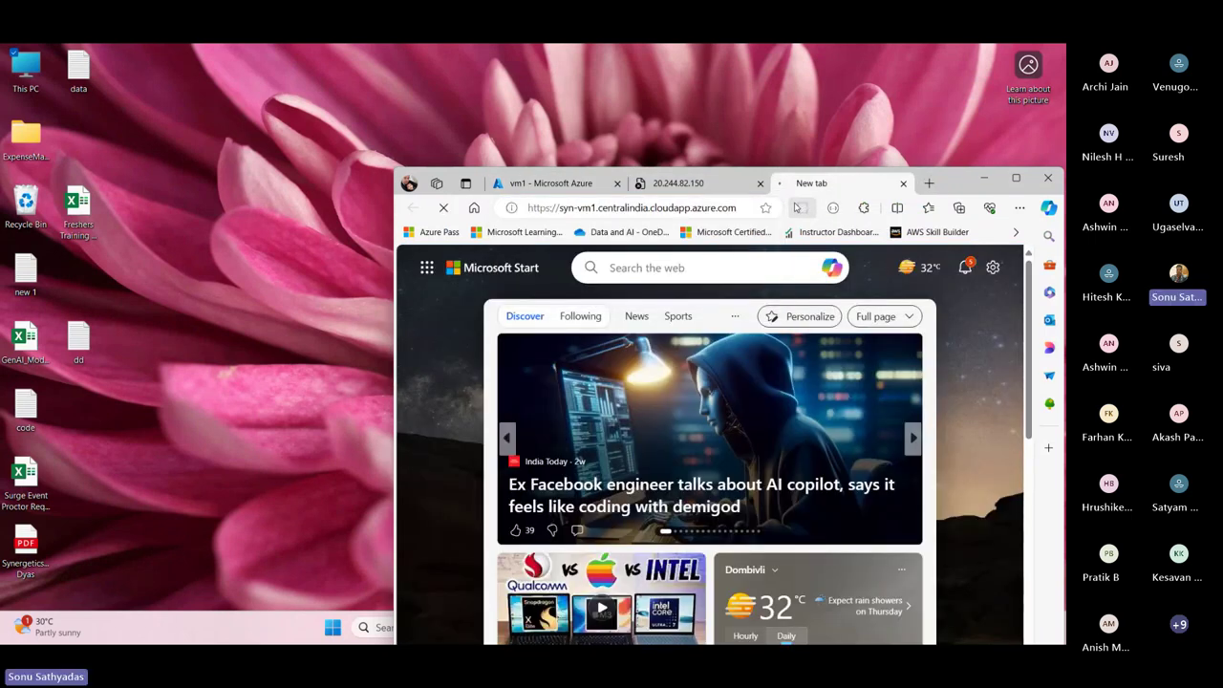
click(1018, 179)
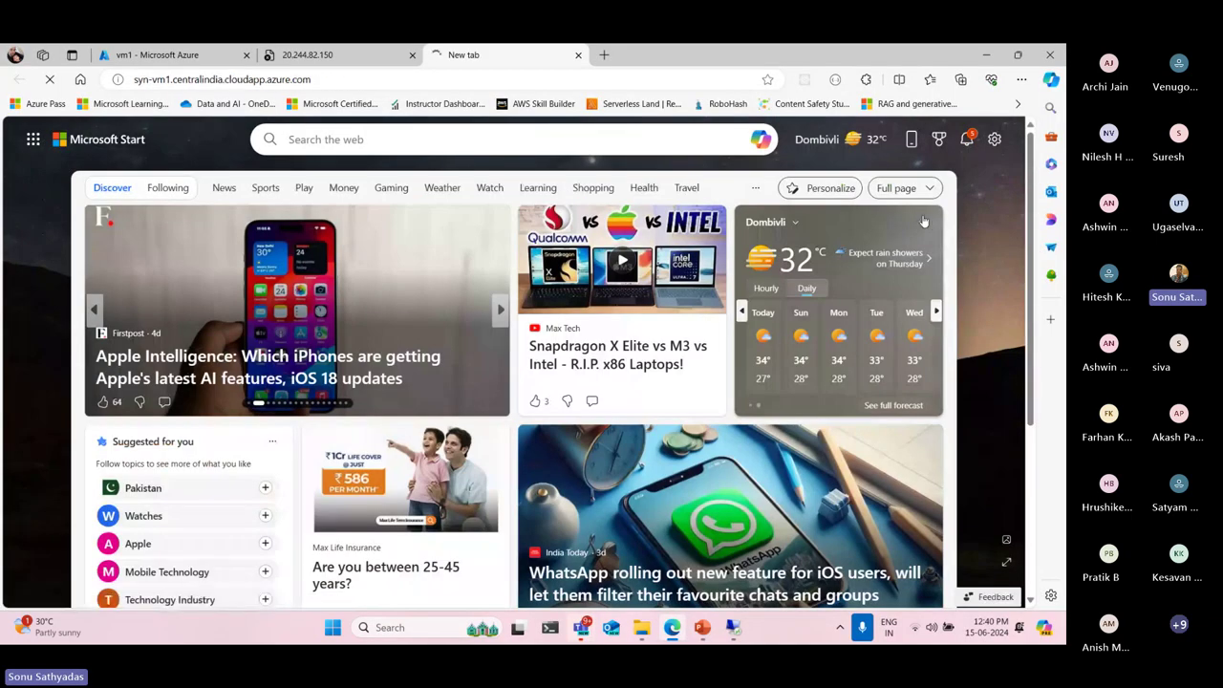
click(344, 57)
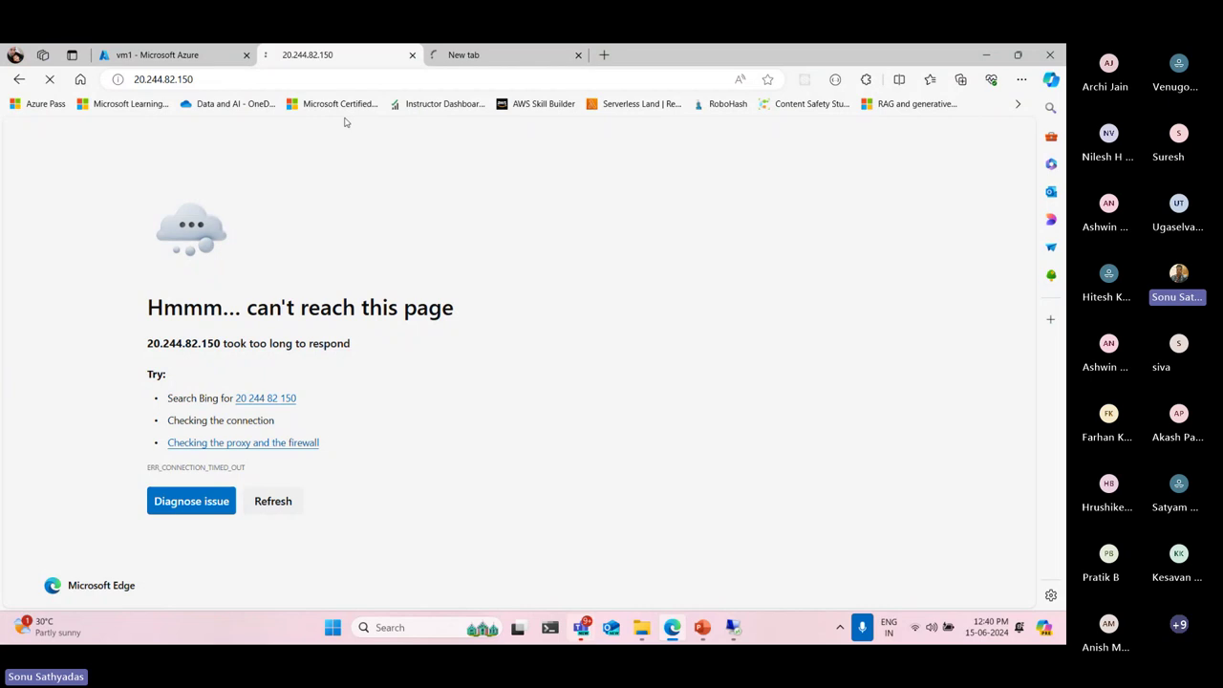
Return to vm1's remote session, stop the Windows Admin Center message from showing again, and reopen Server Manager
click(987, 57)
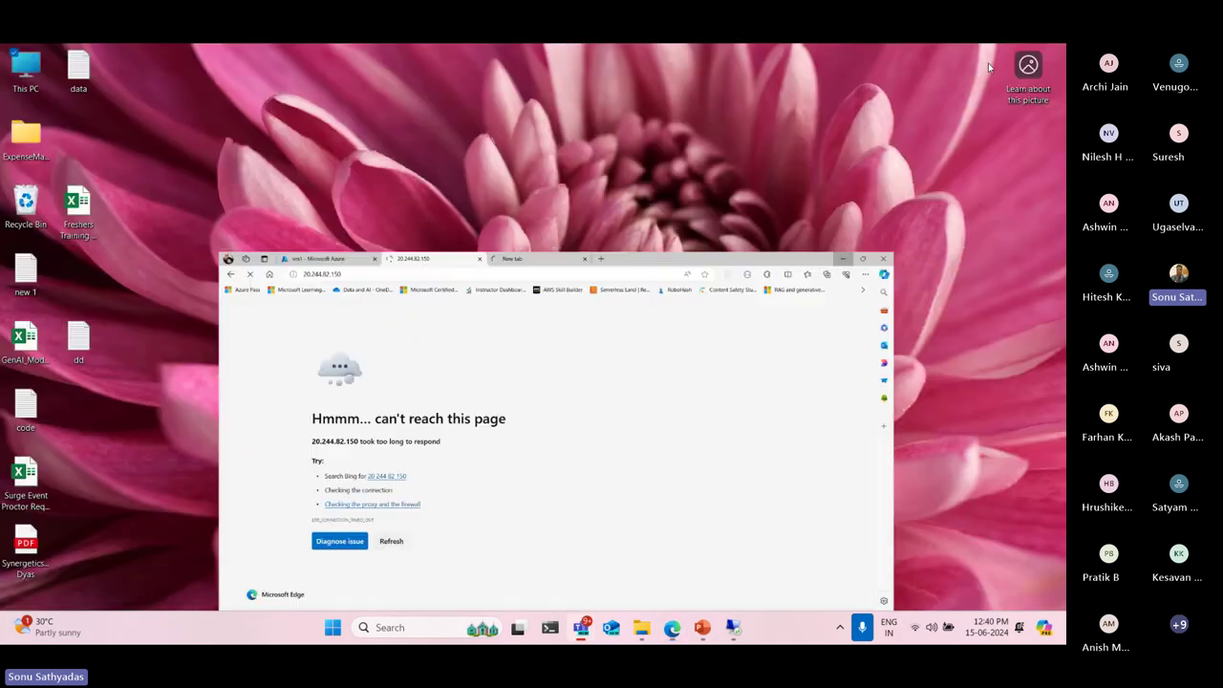
click(736, 626)
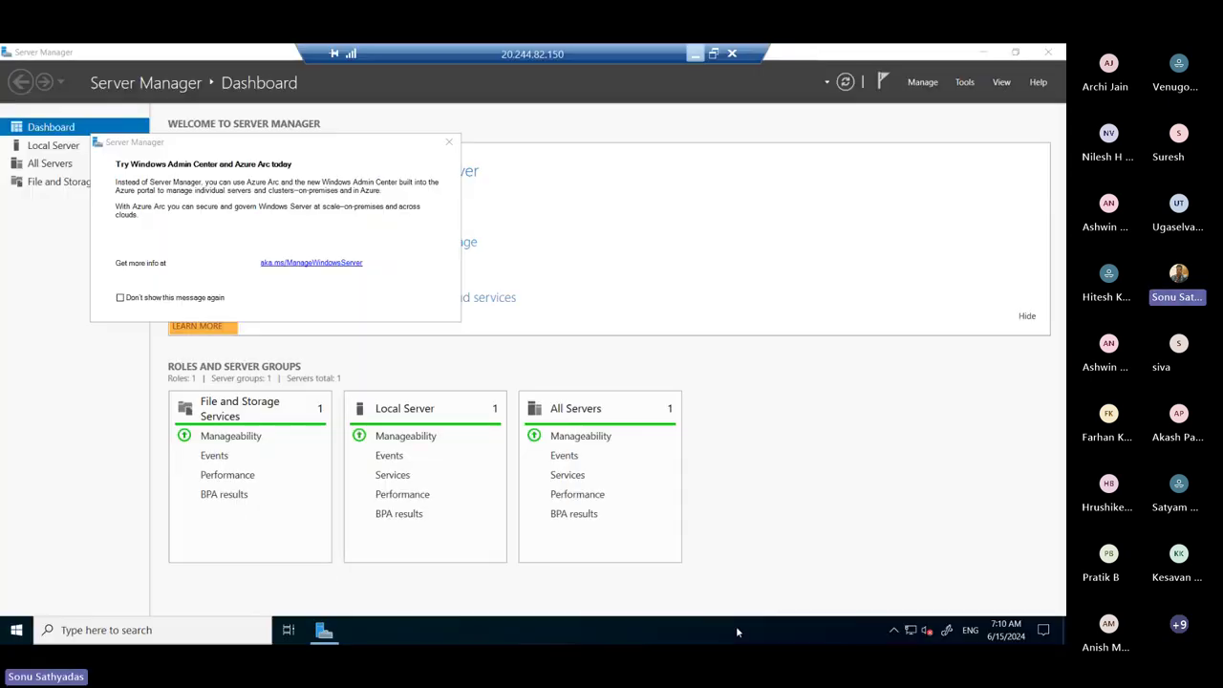
click(120, 298)
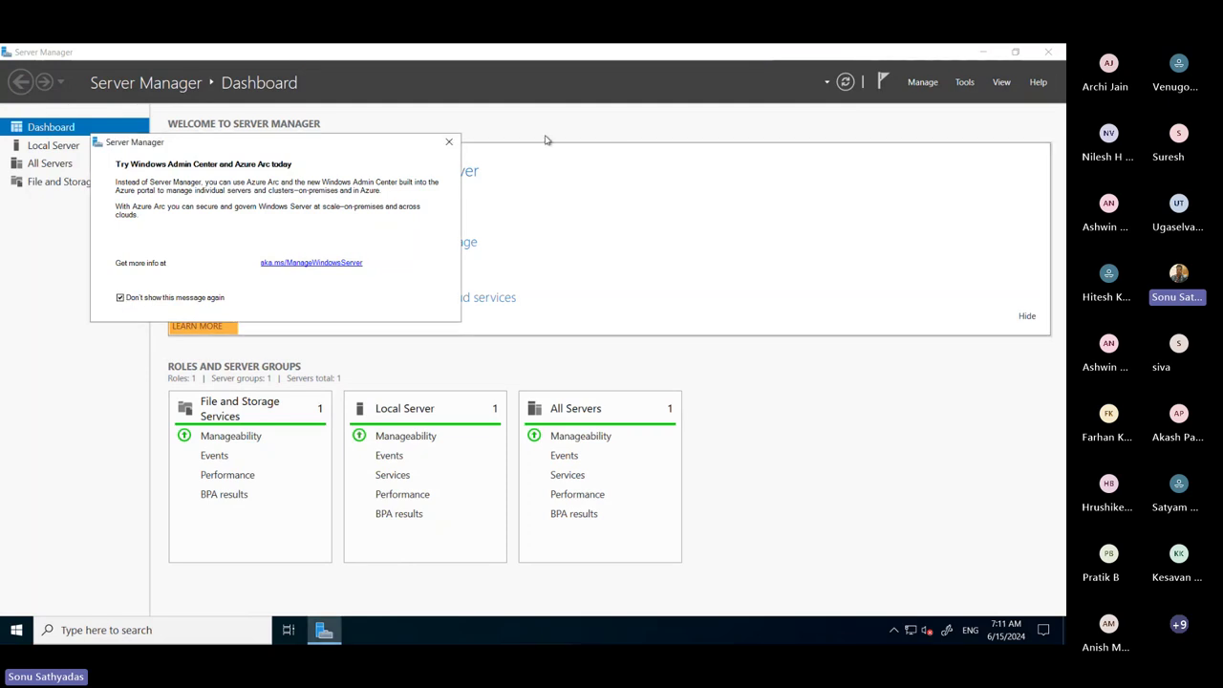
click(1041, 53)
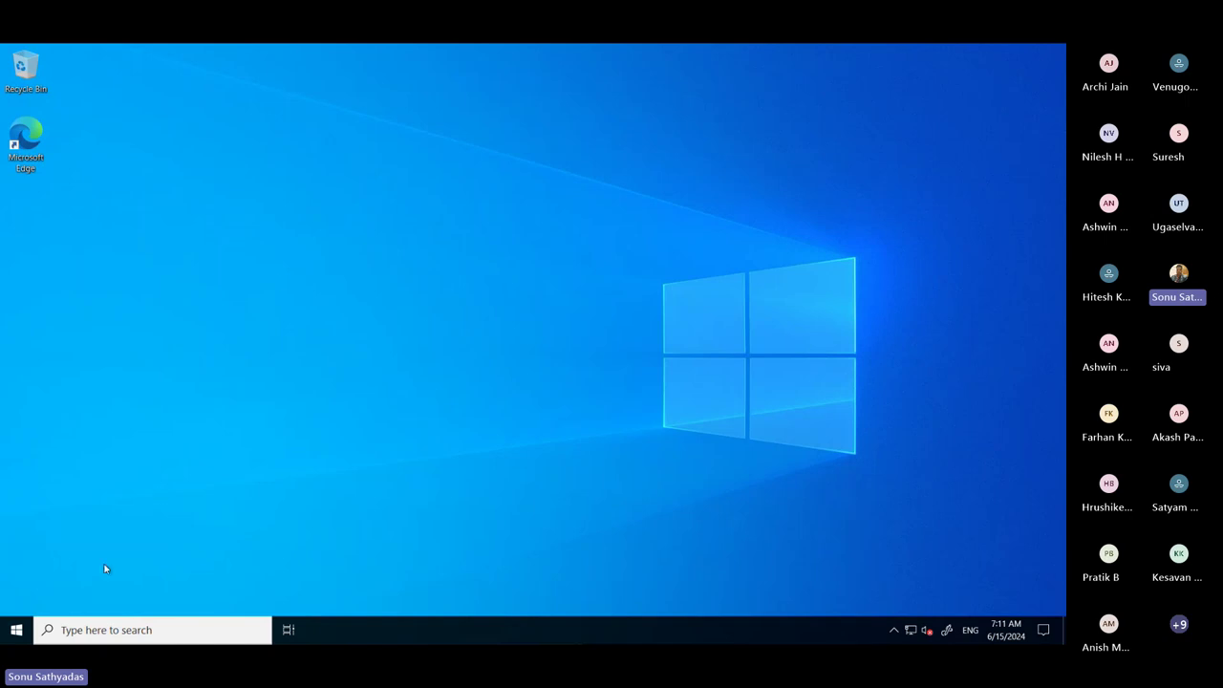
click(16, 630)
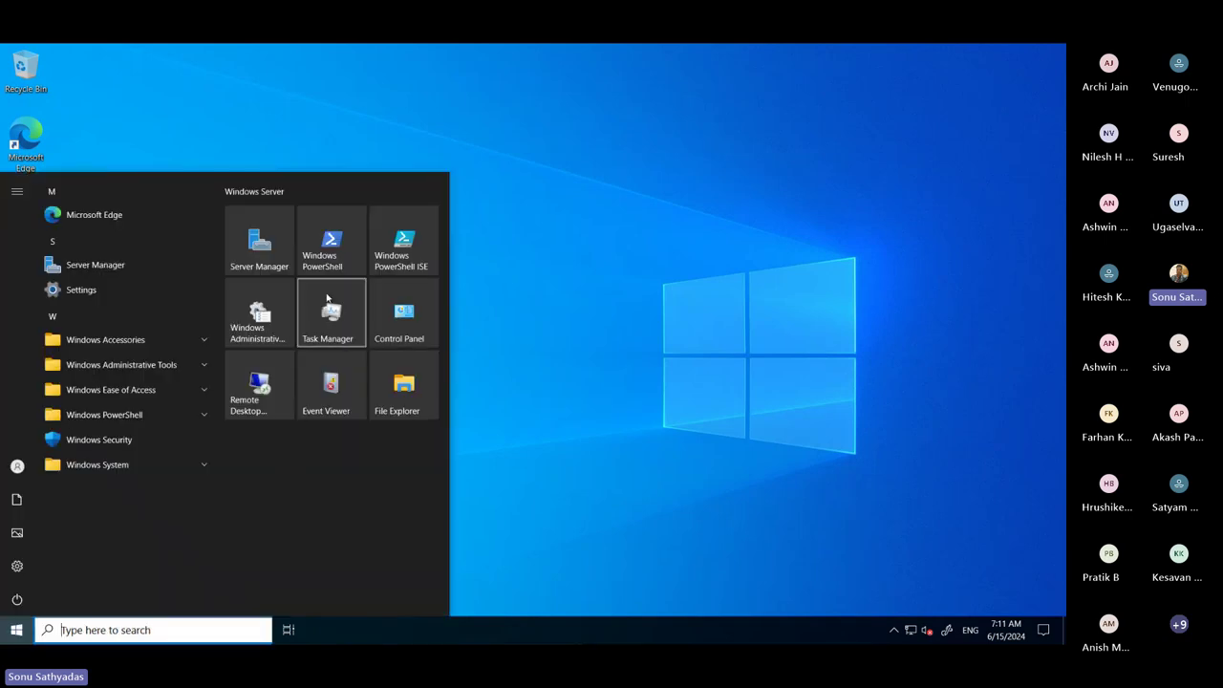
click(268, 253)
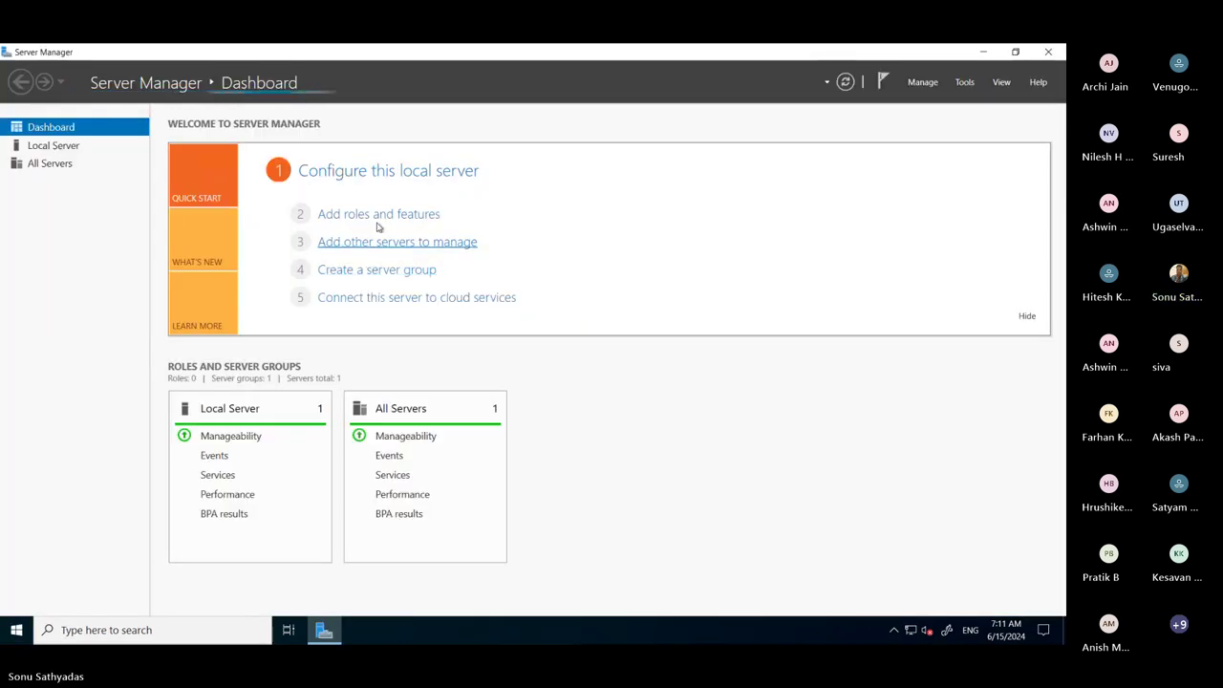
Start adding roles and features, skip the introductory page by default, and keep role-based installation with vm1 as the destination server
click(377, 217)
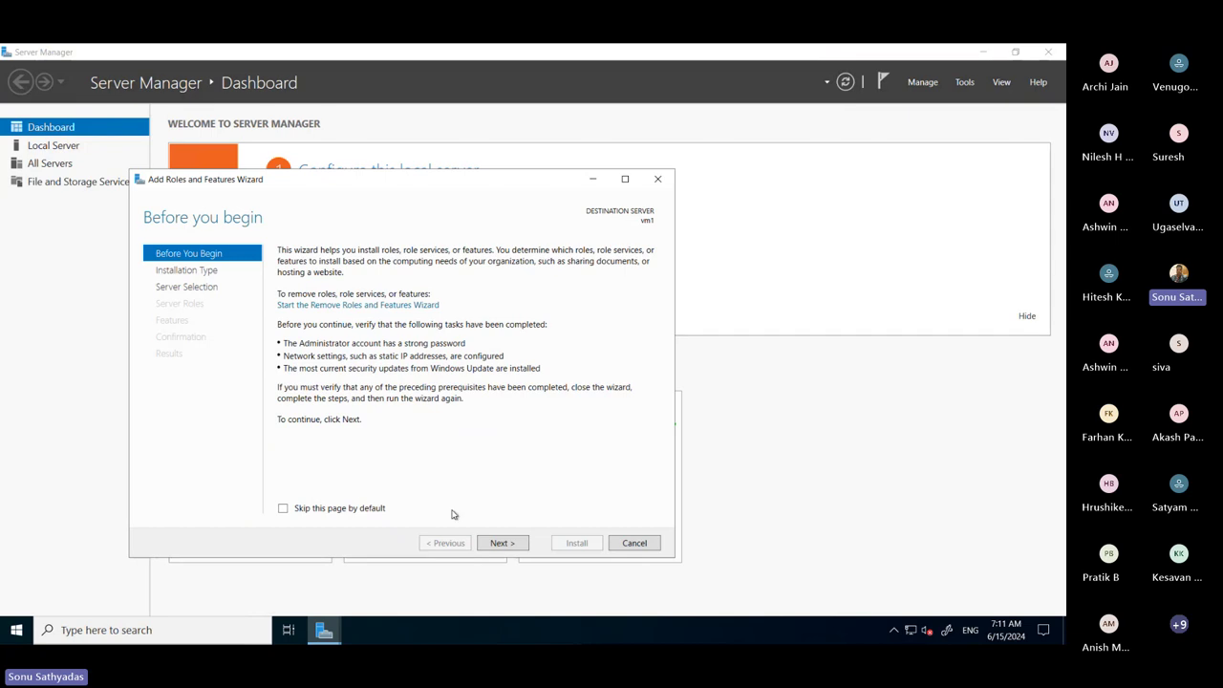
click(352, 509)
click(497, 544)
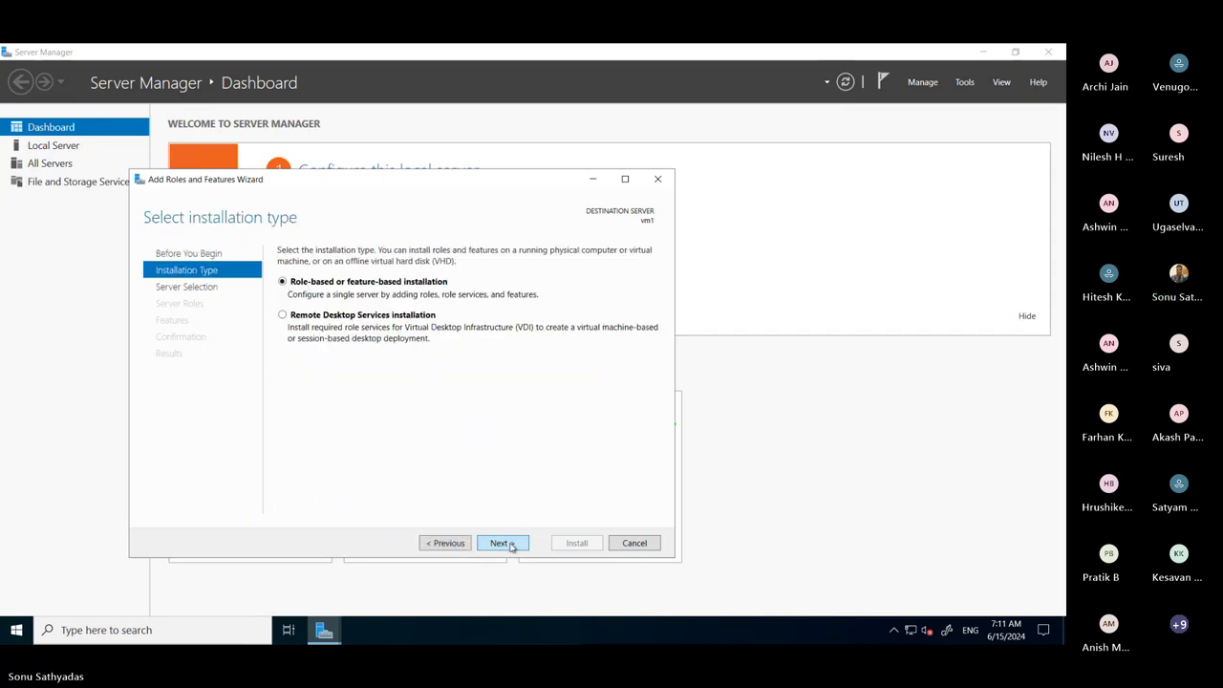
click(501, 543)
click(500, 542)
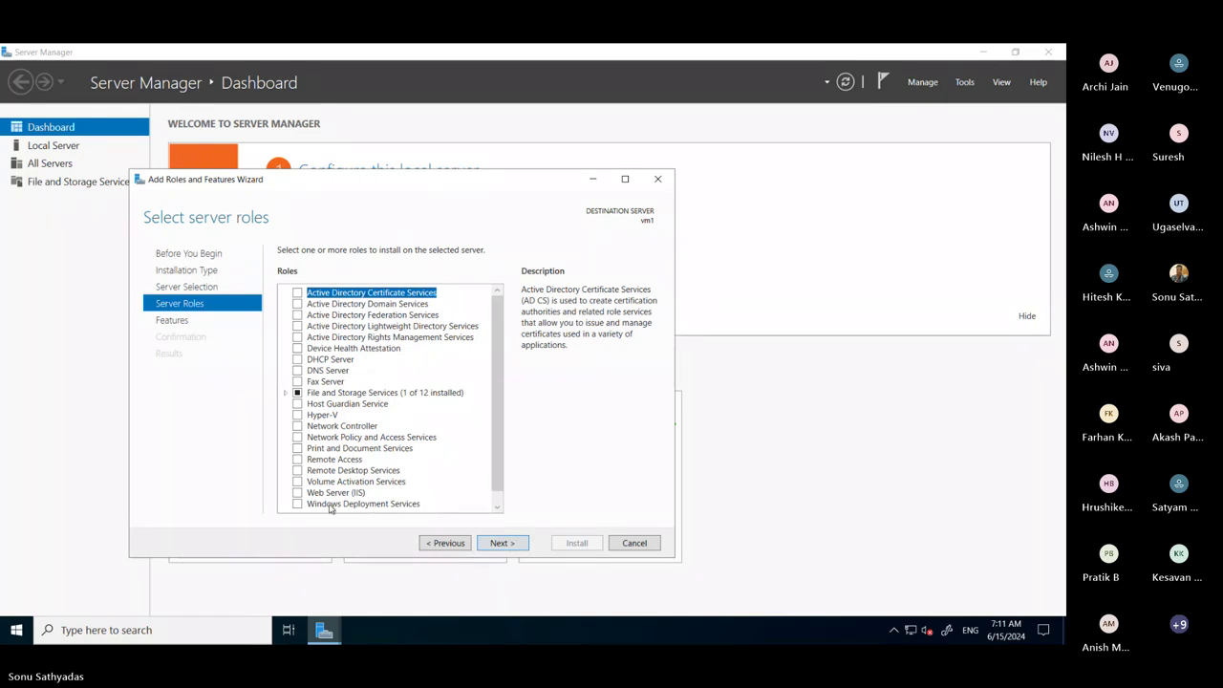
Install the Web Server (IIS) role with its management tools and default role services, and close Server Manager
click(299, 493)
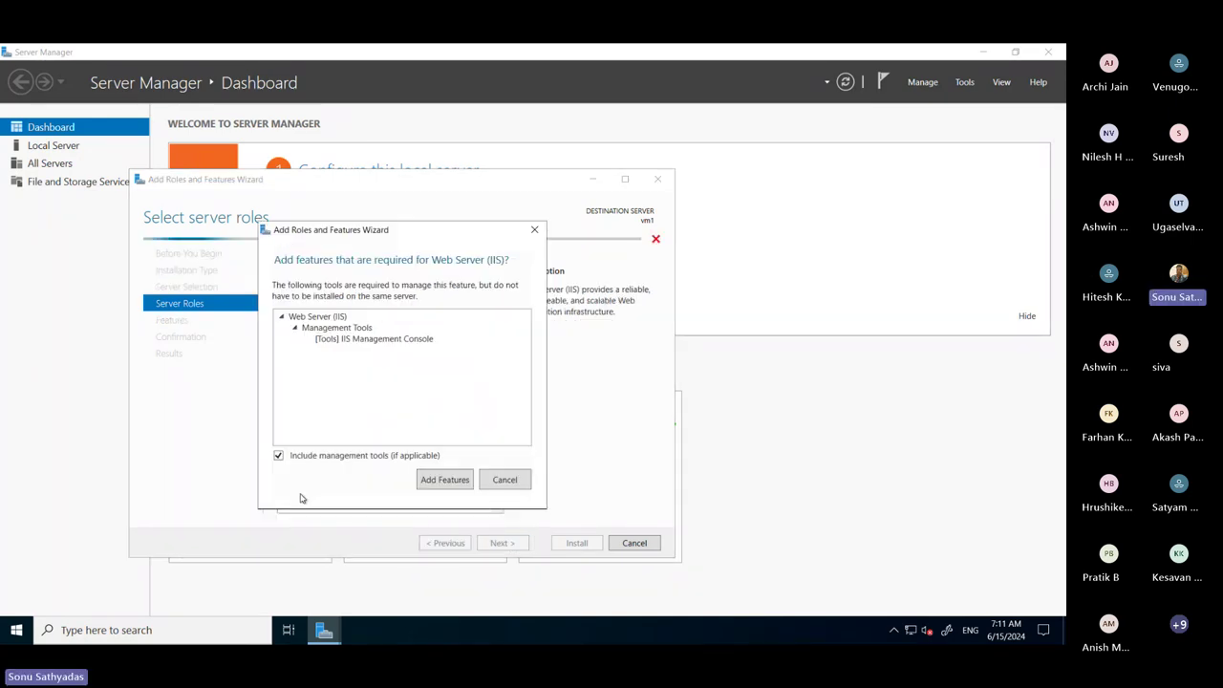
key(Return)
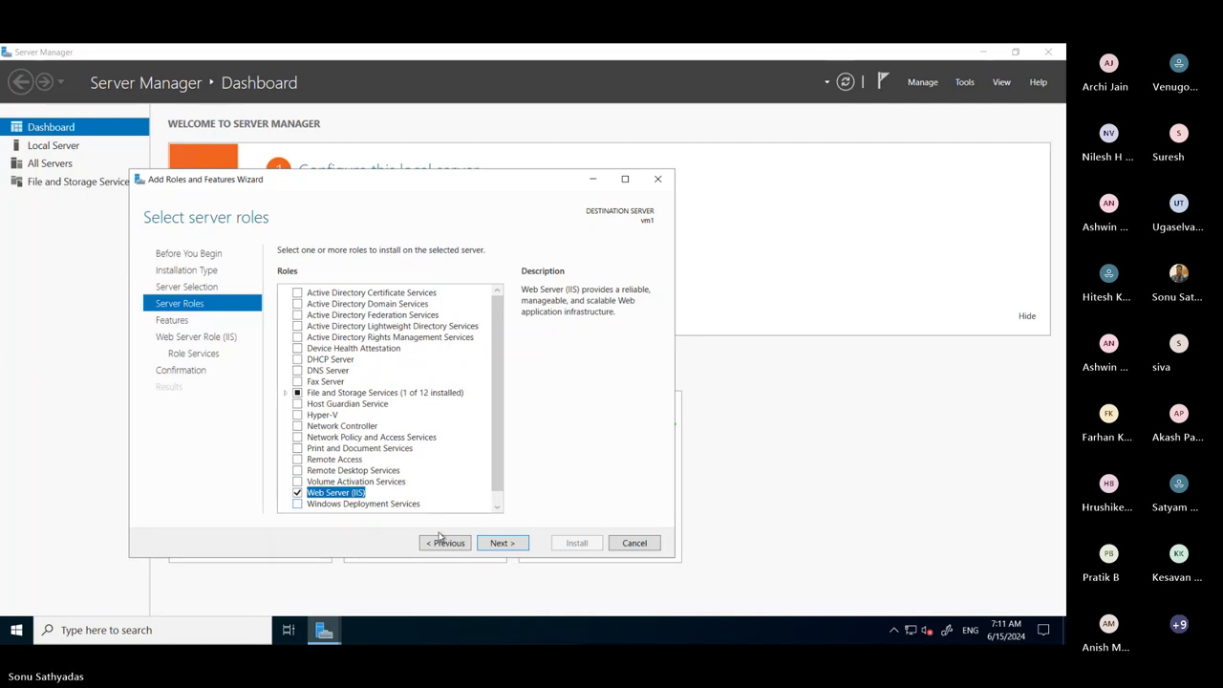
click(503, 543)
click(502, 544)
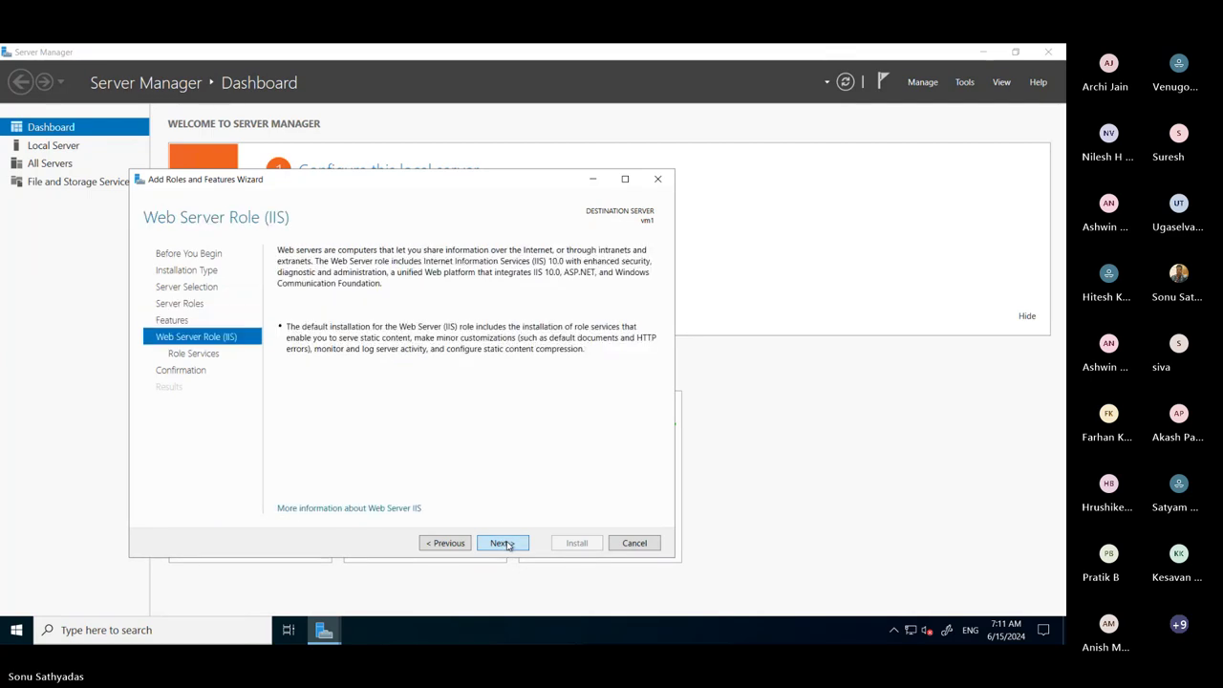
click(502, 544)
click(506, 544)
click(576, 545)
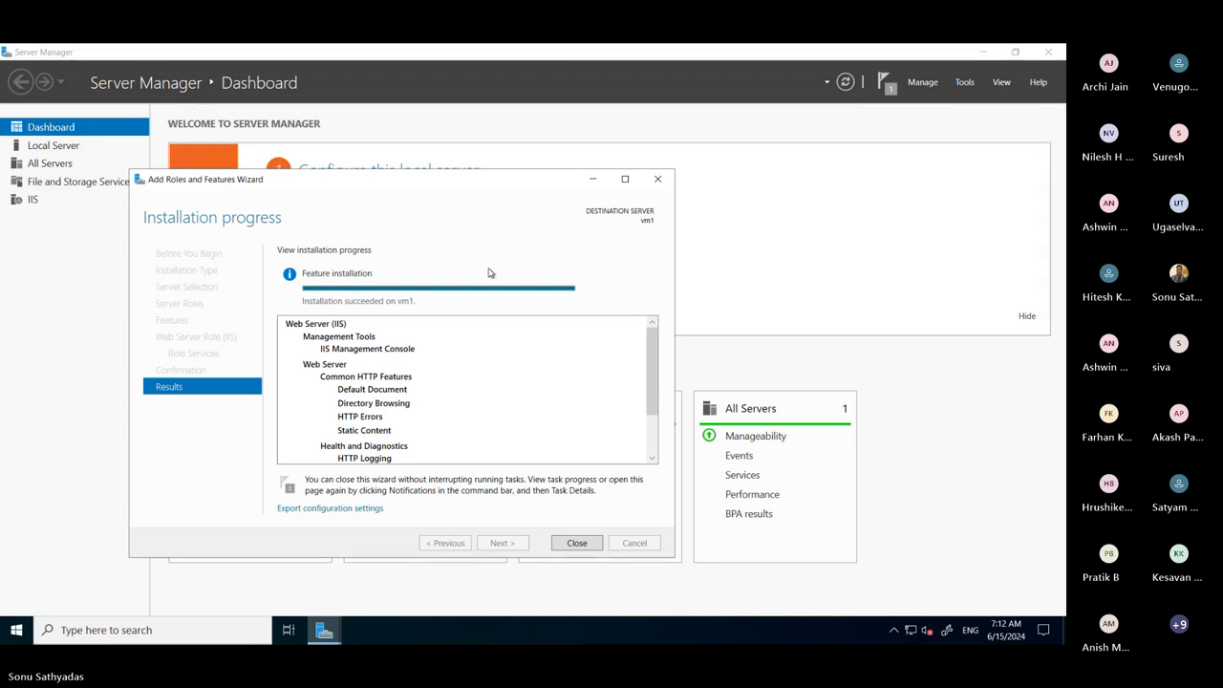
click(576, 543)
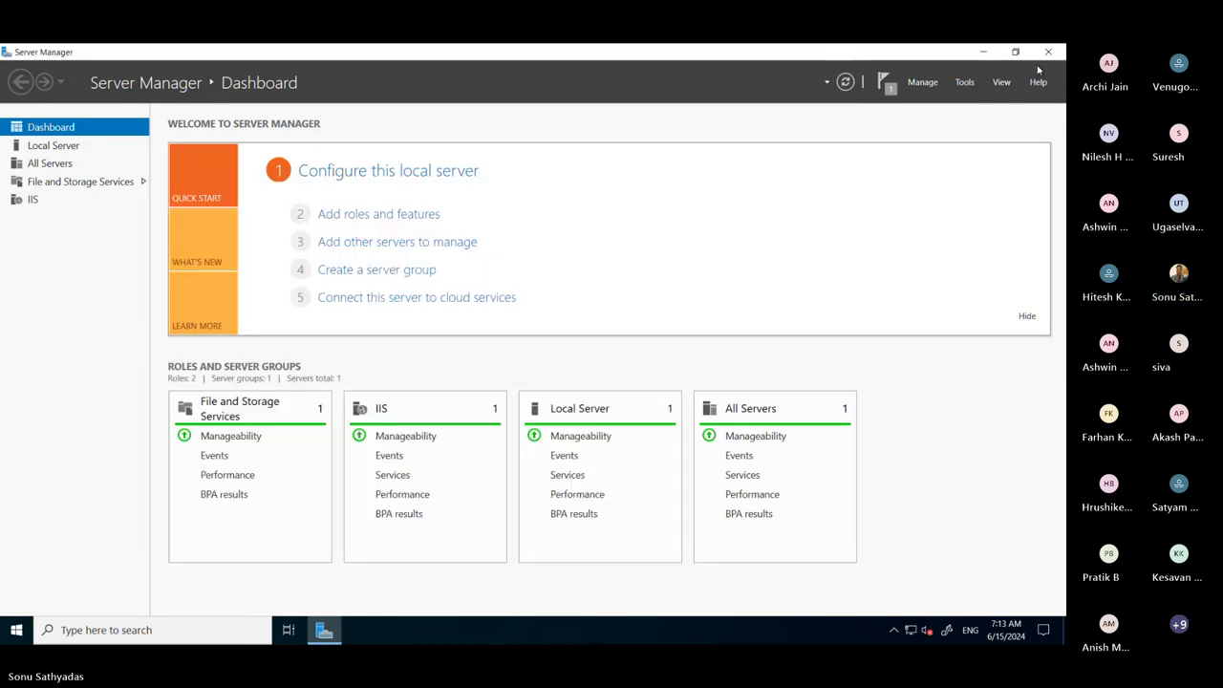
click(1049, 52)
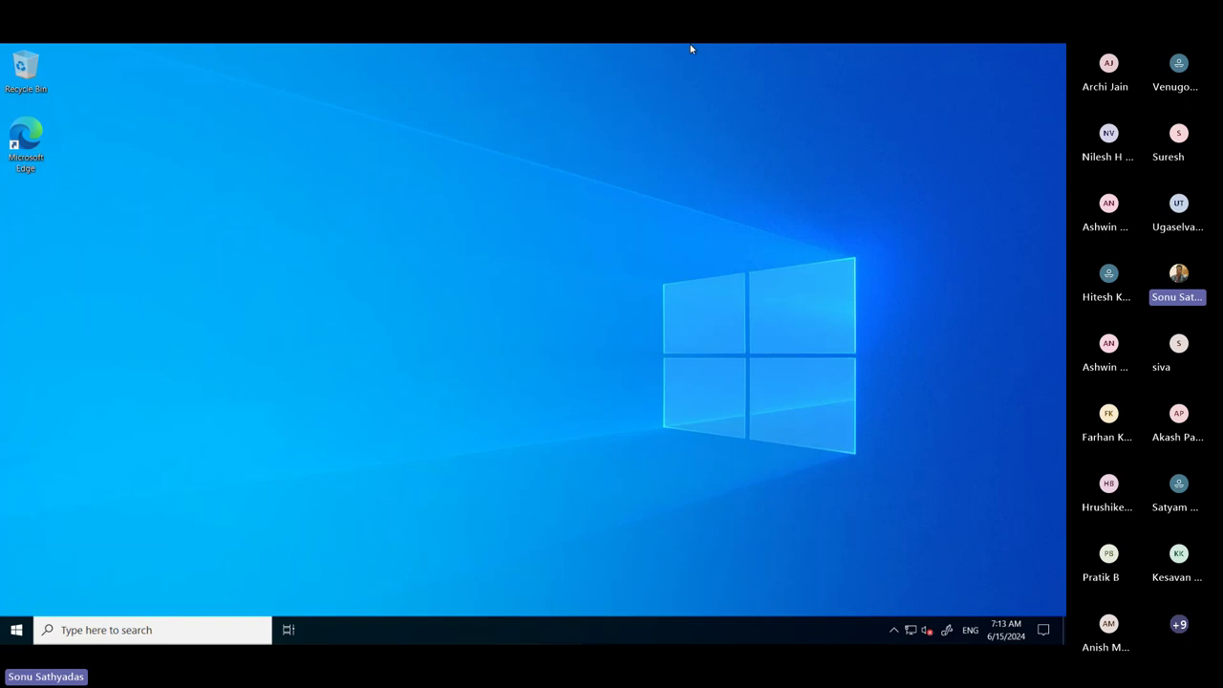
Leave the remote session, reload 20.244.82.150 in the local browser, and compare it with the page at syn-vm1.centralindia.cloudapp.azure.com
click(690, 55)
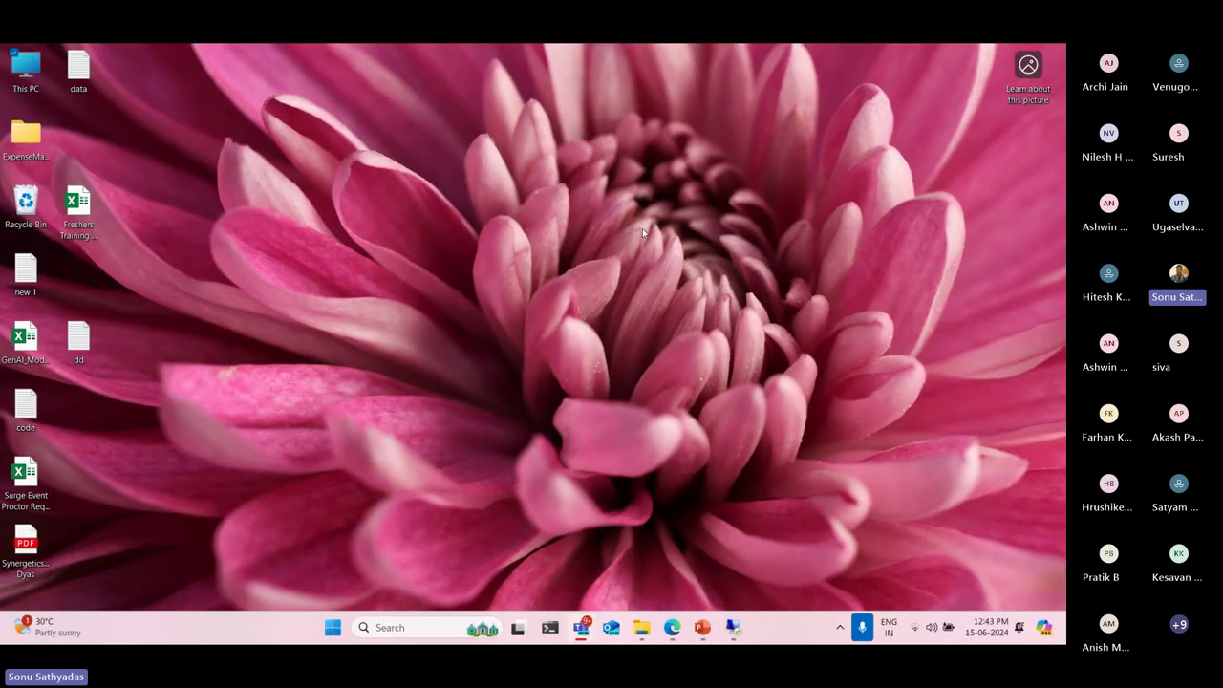
click(672, 628)
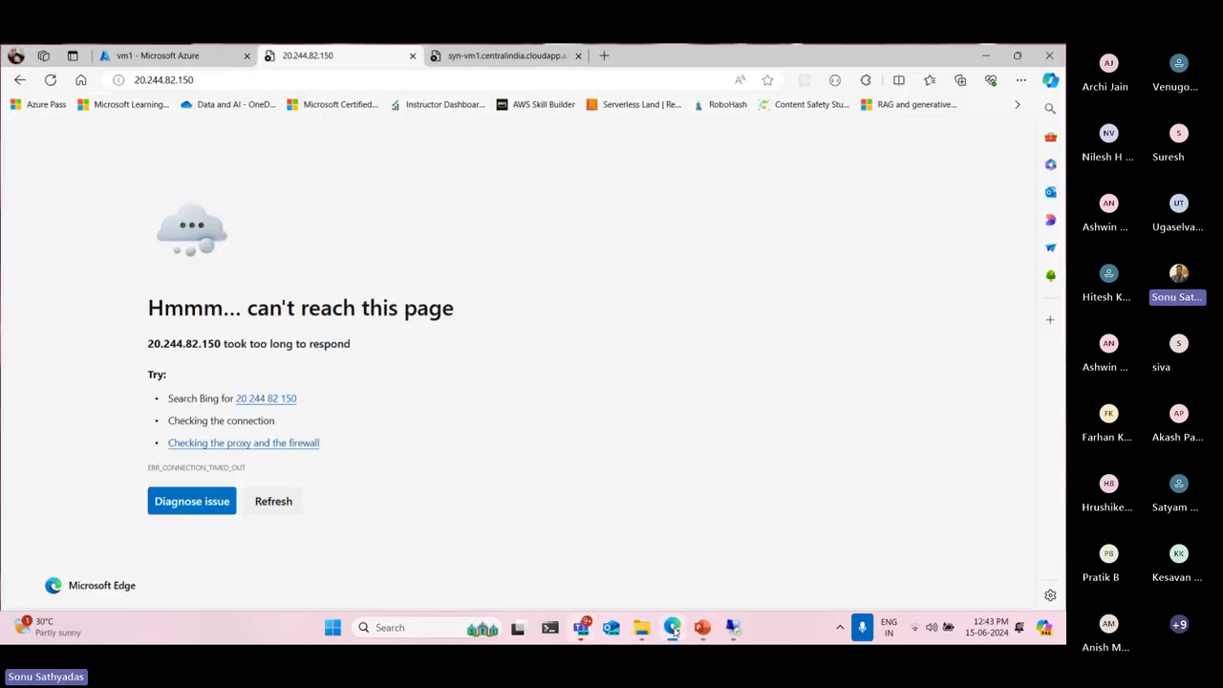
click(50, 78)
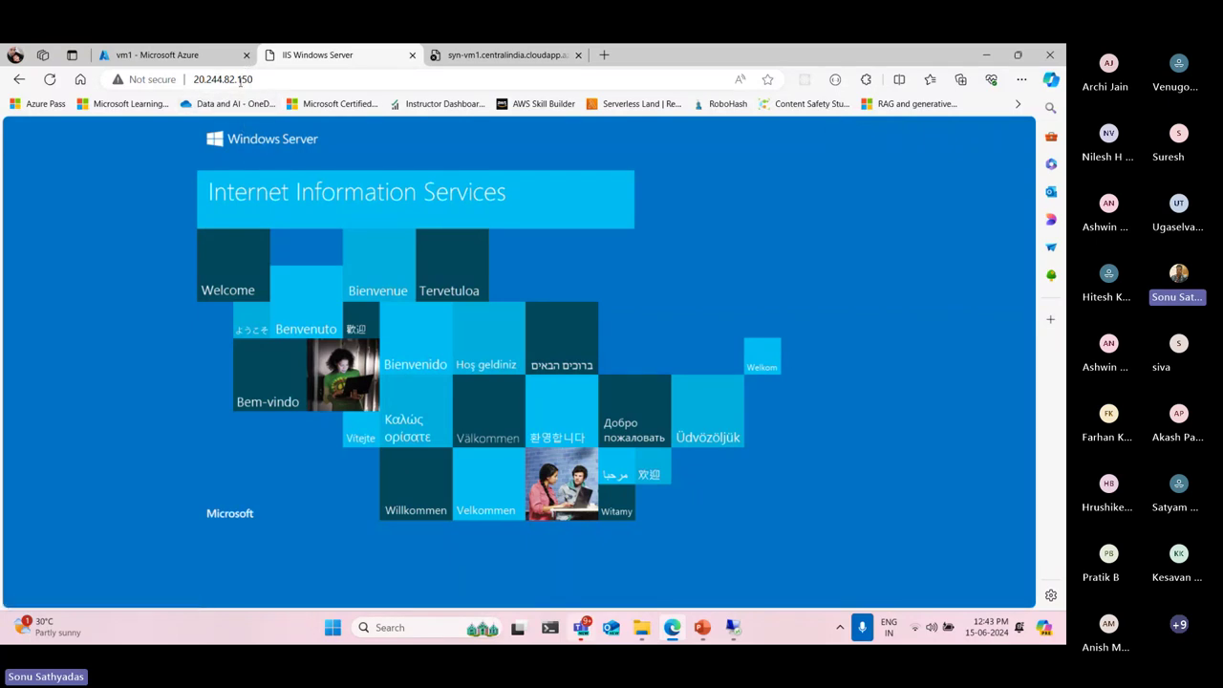
click(434, 60)
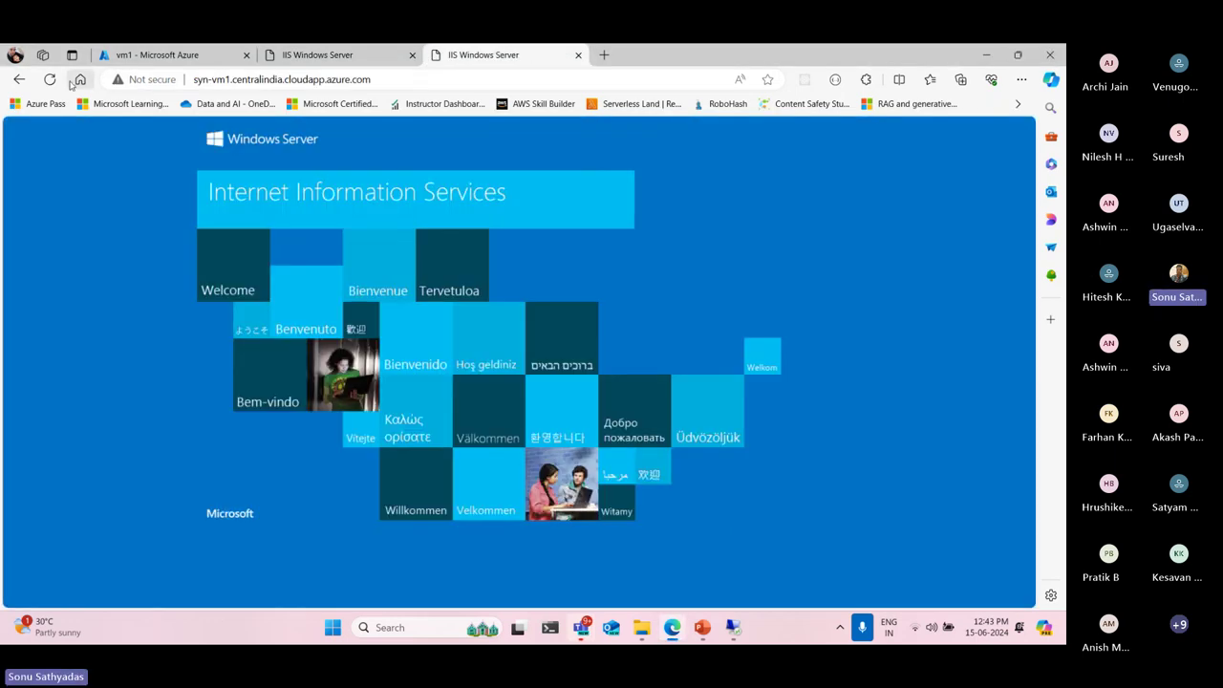
drag(392, 80, 193, 83)
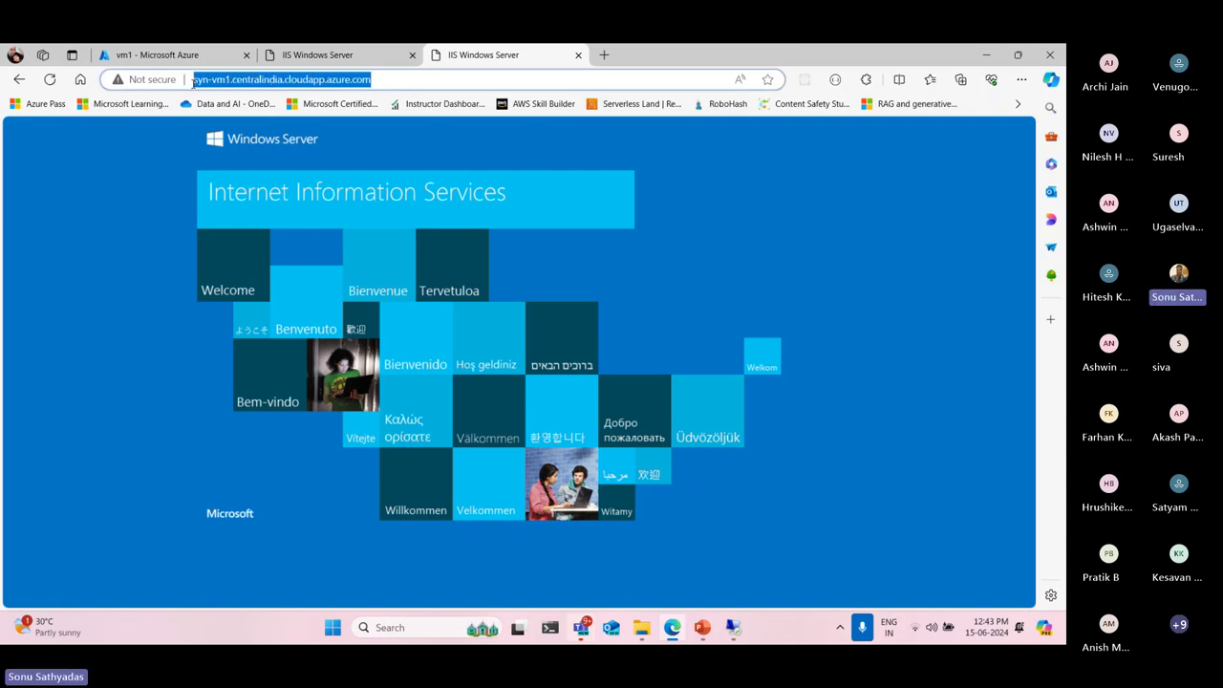
click(339, 61)
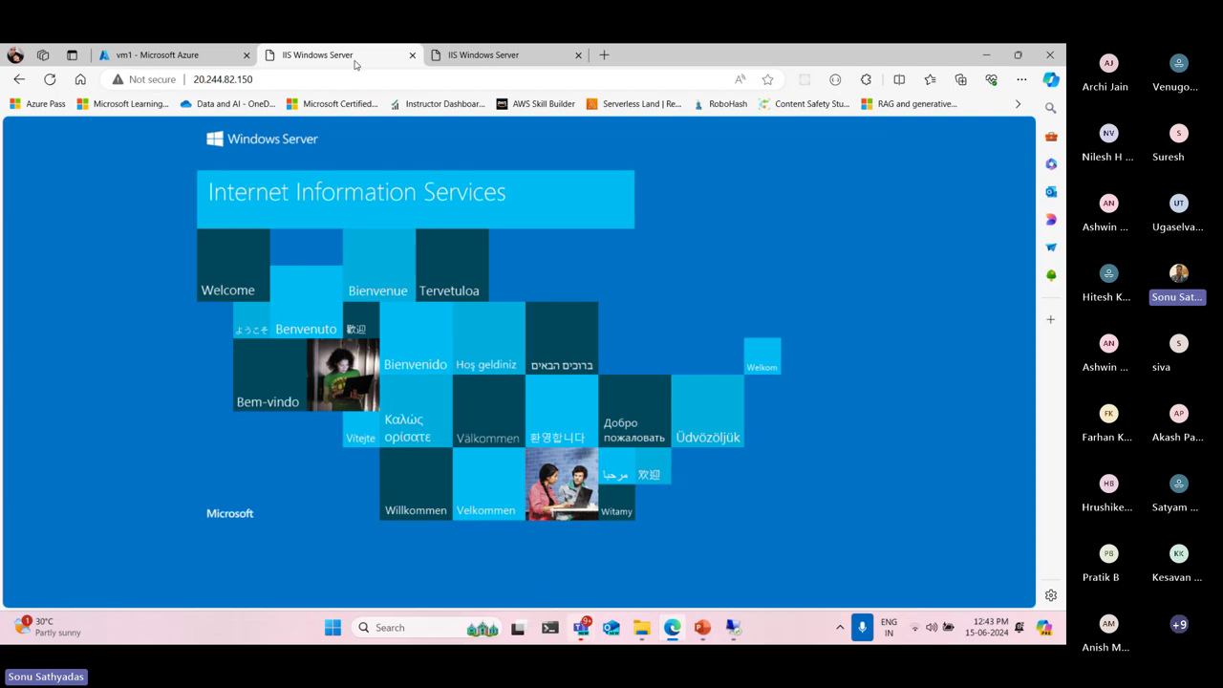
click(435, 62)
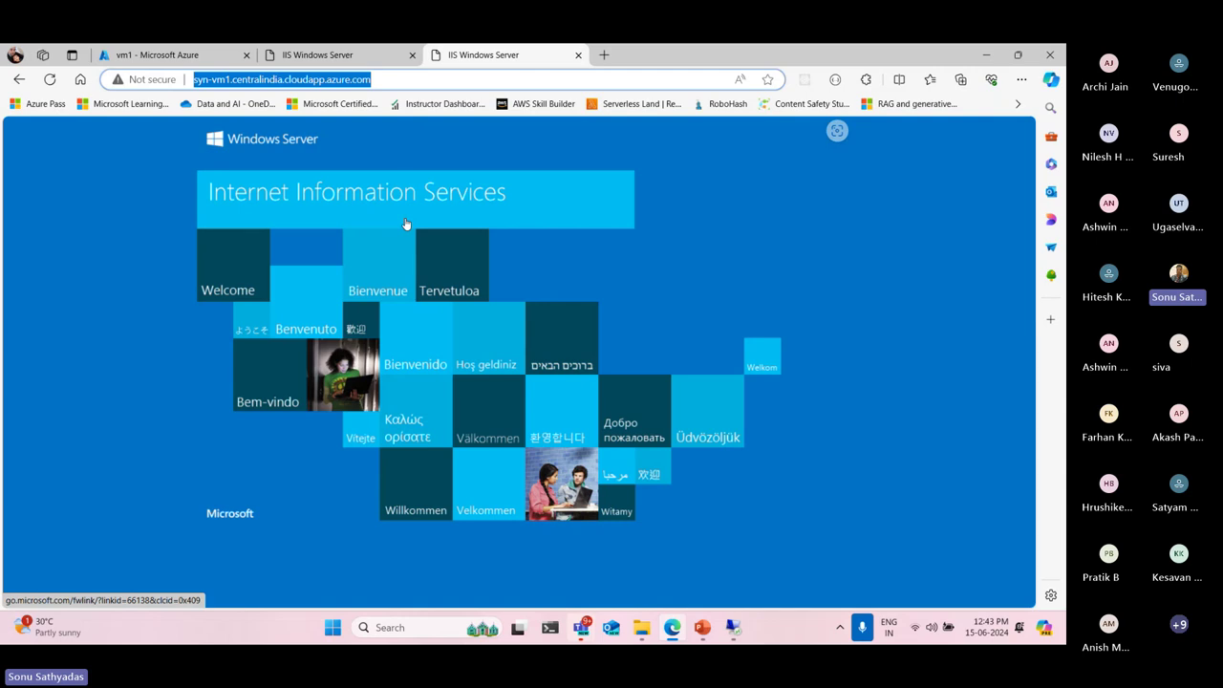
Close both IIS page tabs and disconnect the remote desktop session to vm1
click(394, 57)
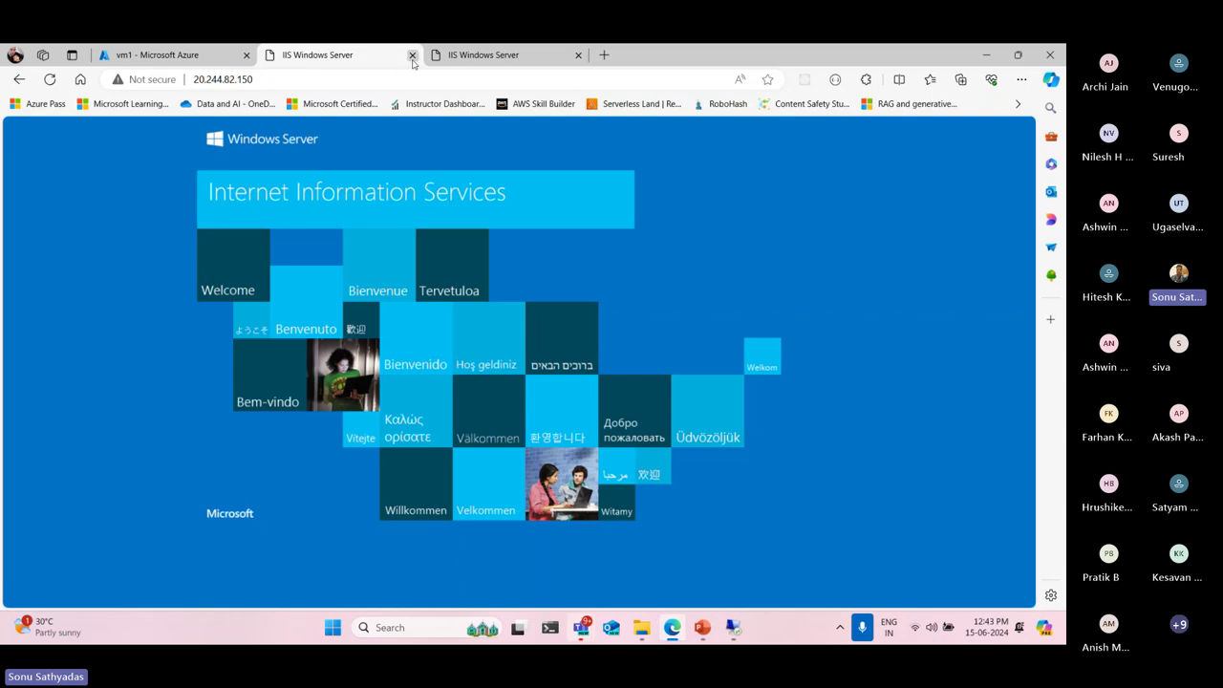
click(412, 55)
click(412, 55)
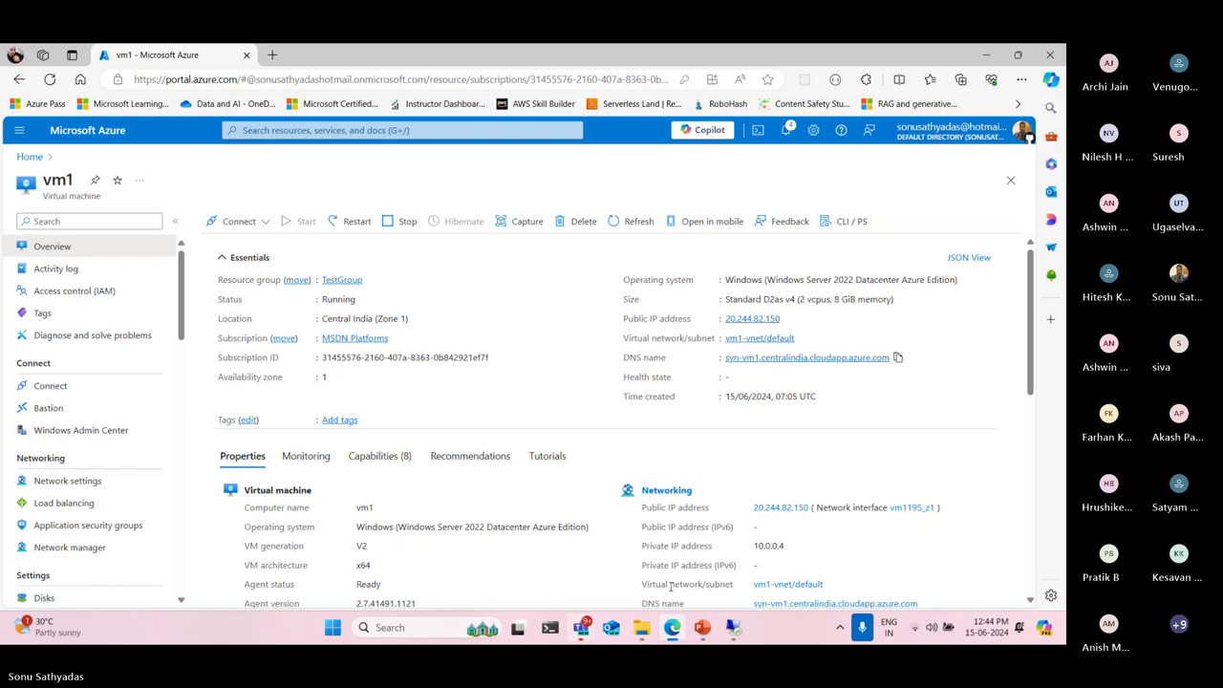
click(731, 627)
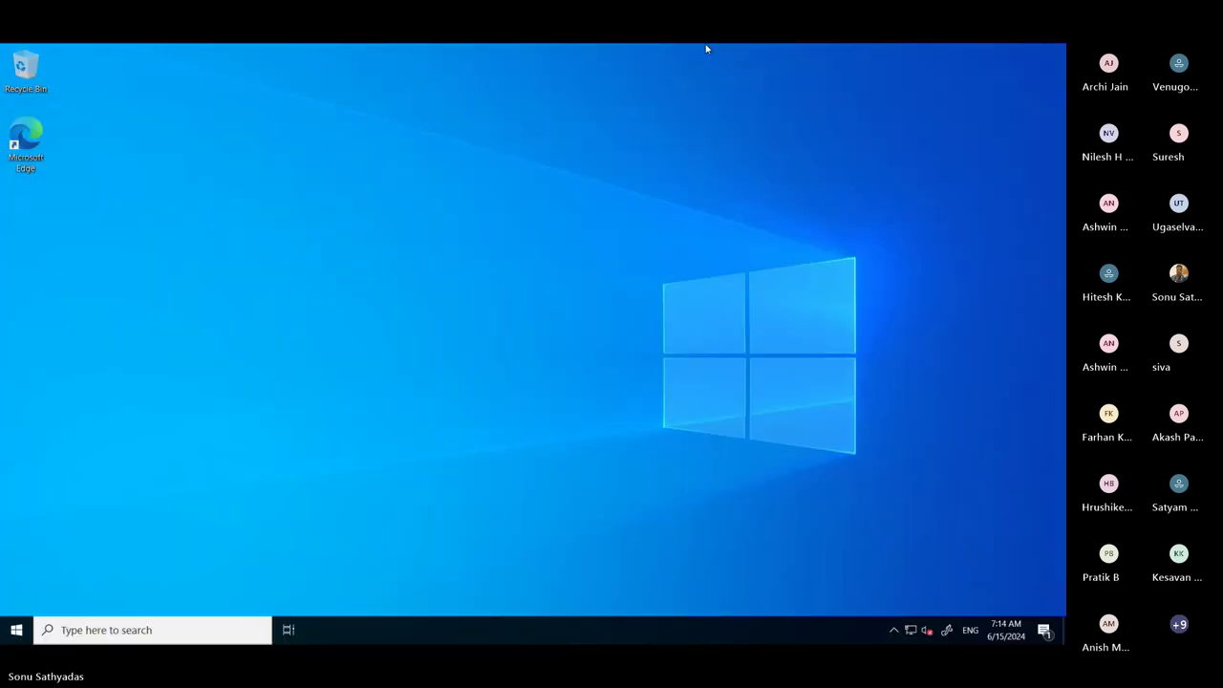
click(731, 55)
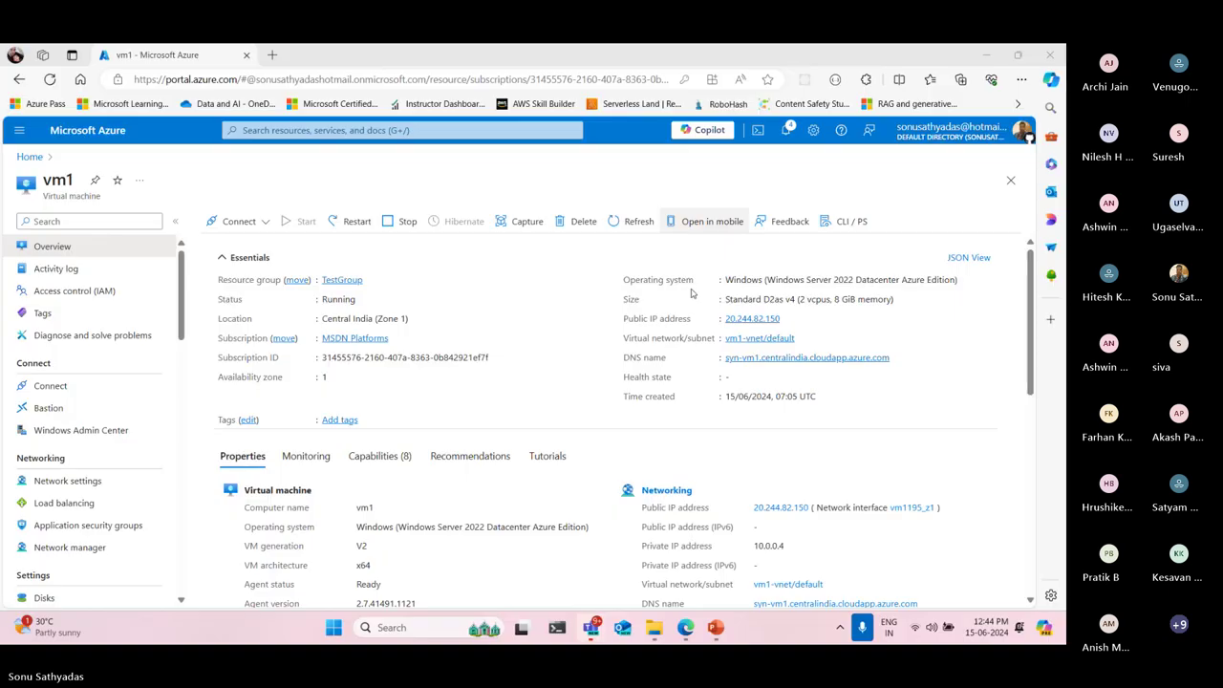
Switch to PowerPoint, present from the Create an Azure resource exercise slide, and advance to the Compute and Networking slide
click(719, 628)
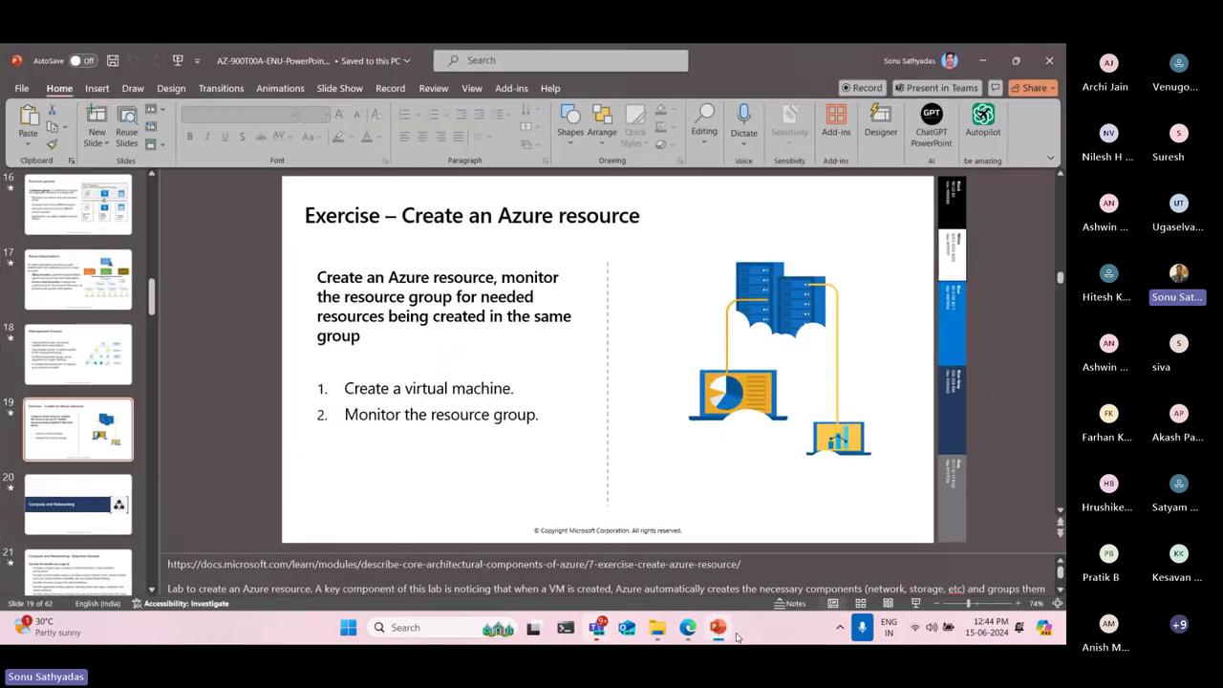
click(916, 604)
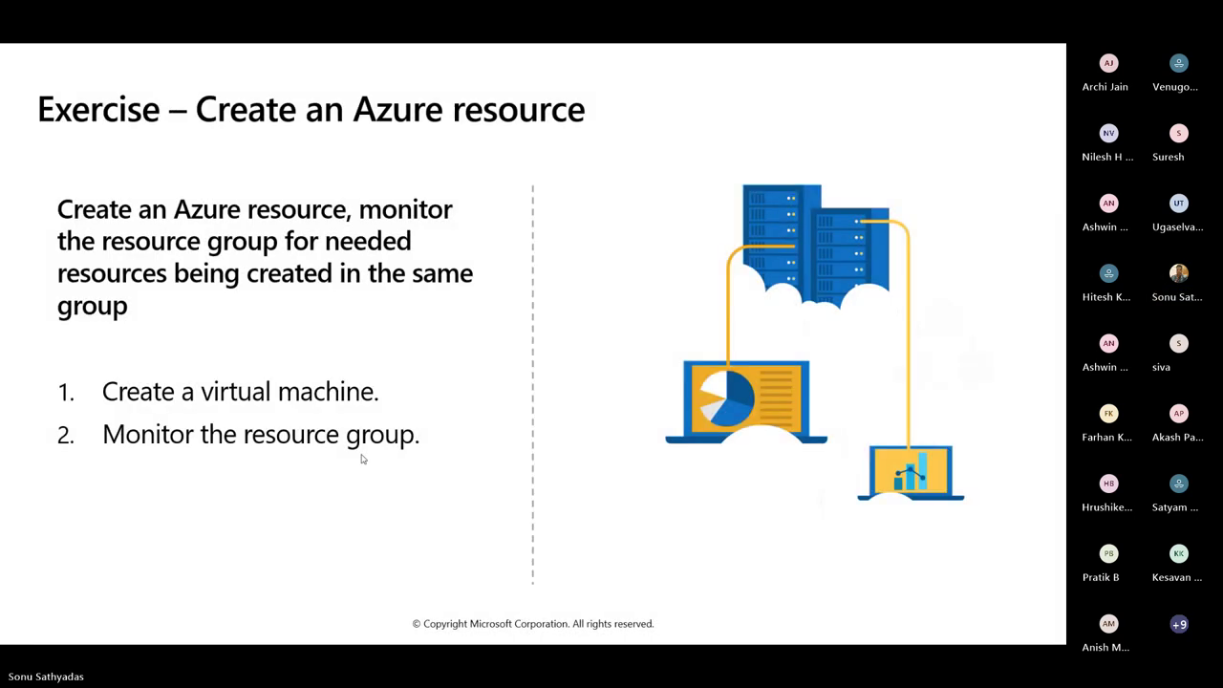
key(Right)
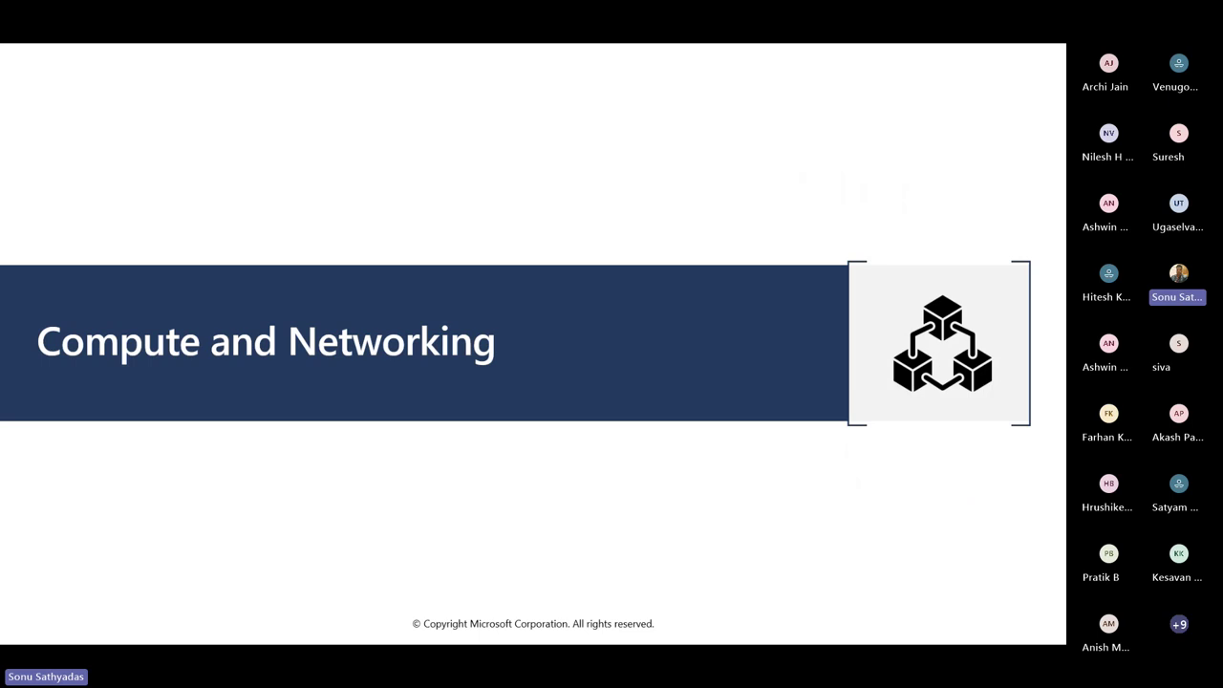
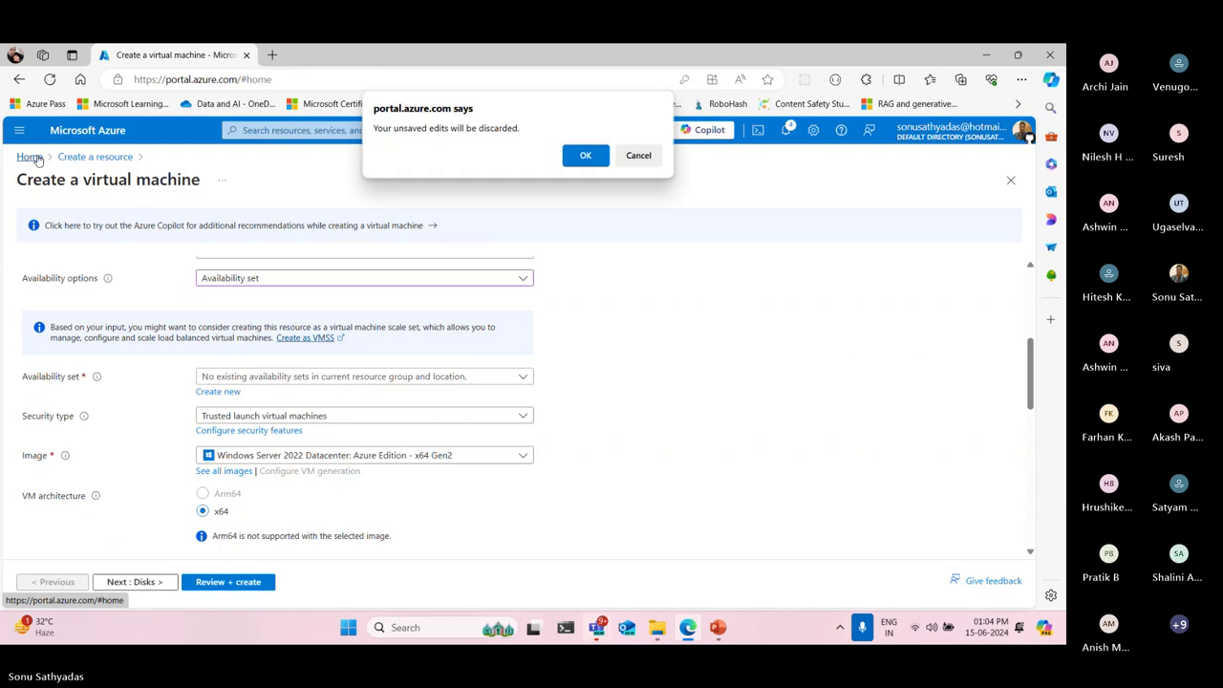
Discard the unsaved edits in the virtual machine creation form and return to the Azure portal home
click(585, 160)
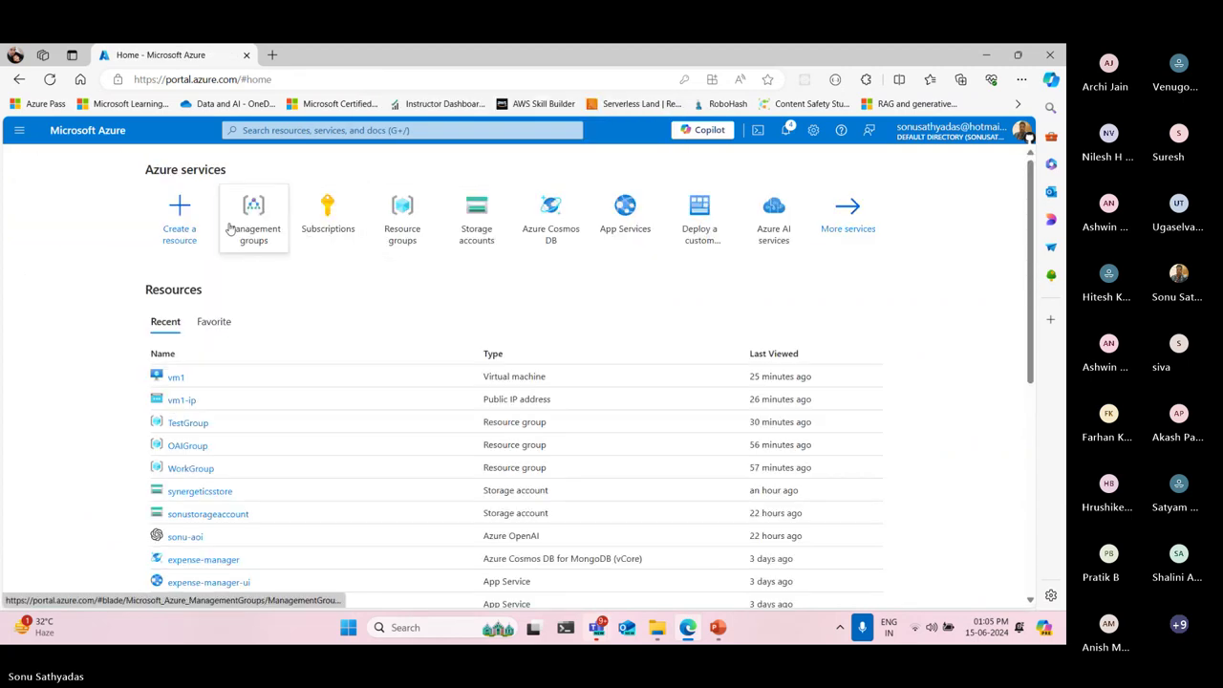
Start creating a Function App resource and choose the Consumption hosting plan
click(182, 212)
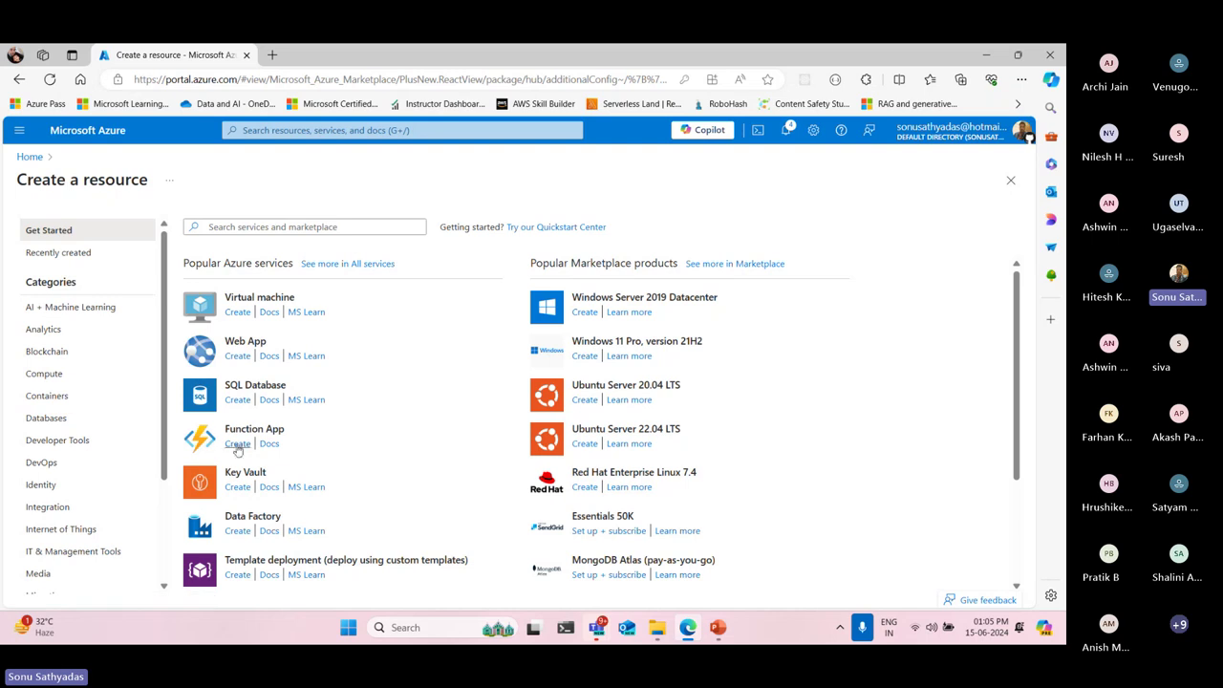
click(251, 444)
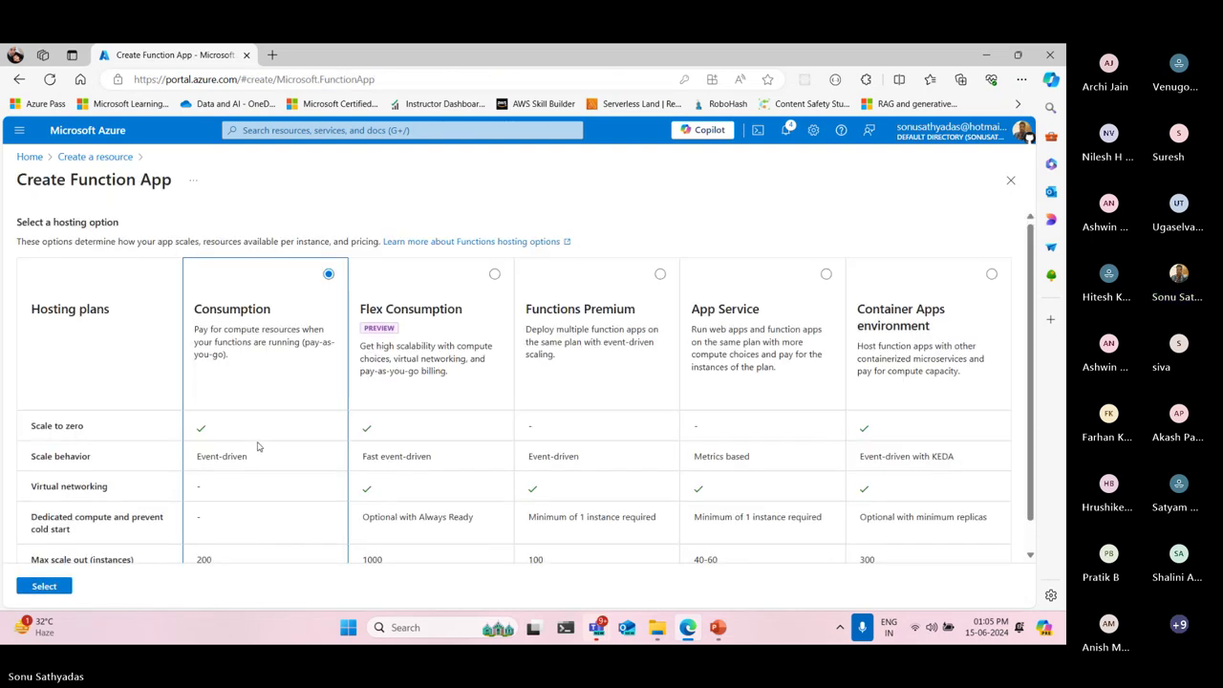
scroll(257, 325, down, 1)
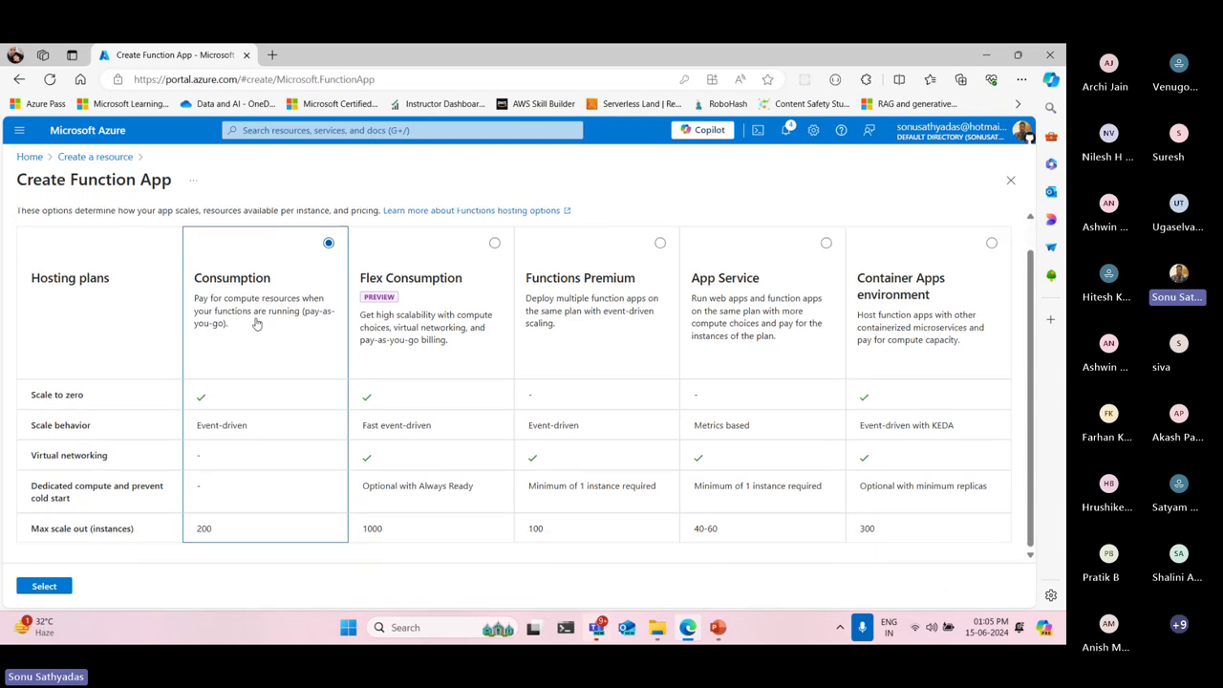
click(45, 585)
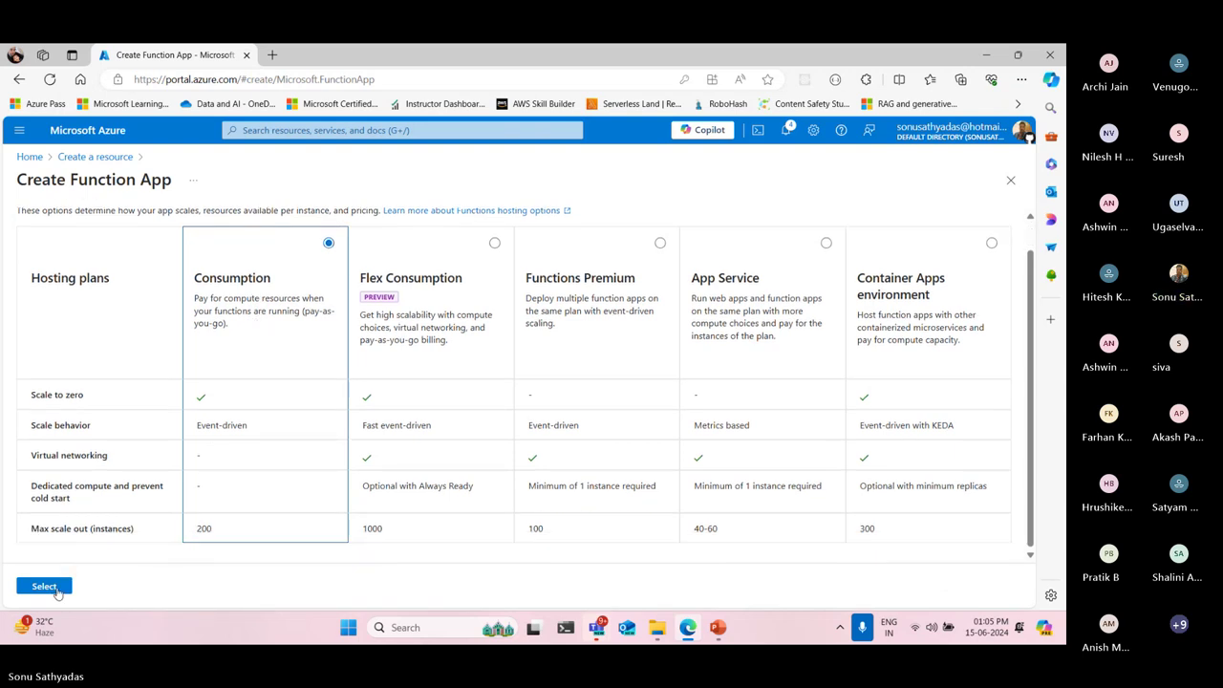
Assign the function app to the TestGroup resource group and name it synergetics-fnapp
click(271, 398)
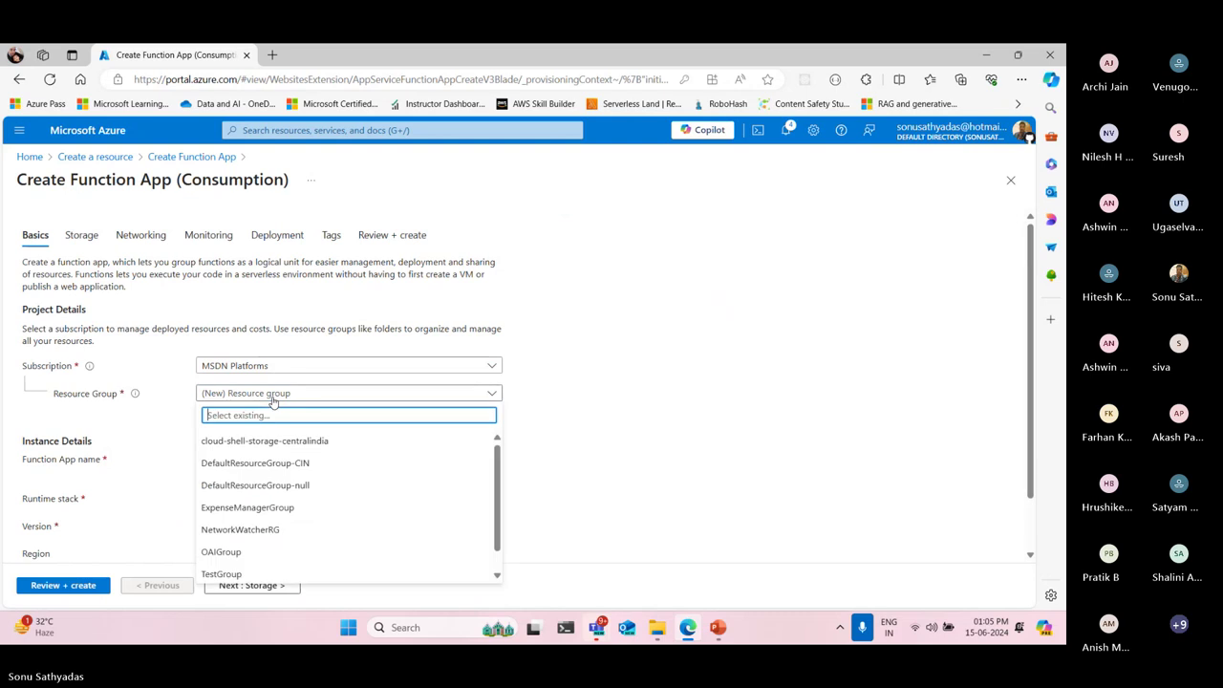
click(228, 571)
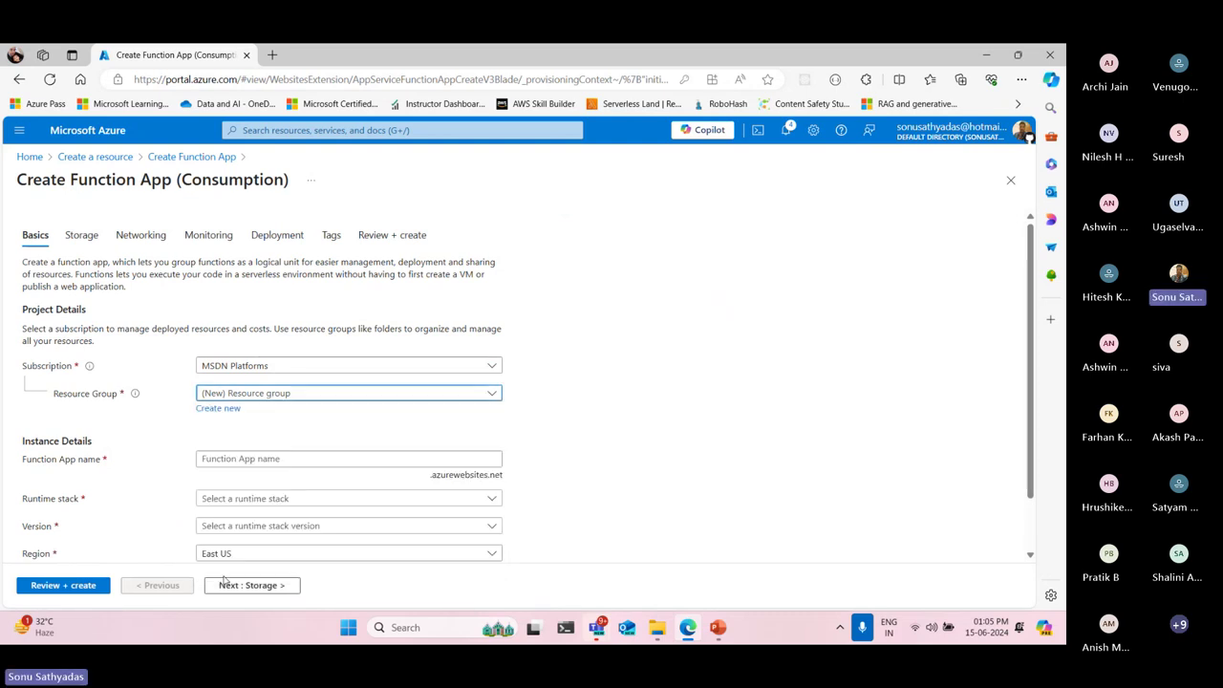
scroll(277, 417, down, 1)
click(415, 396)
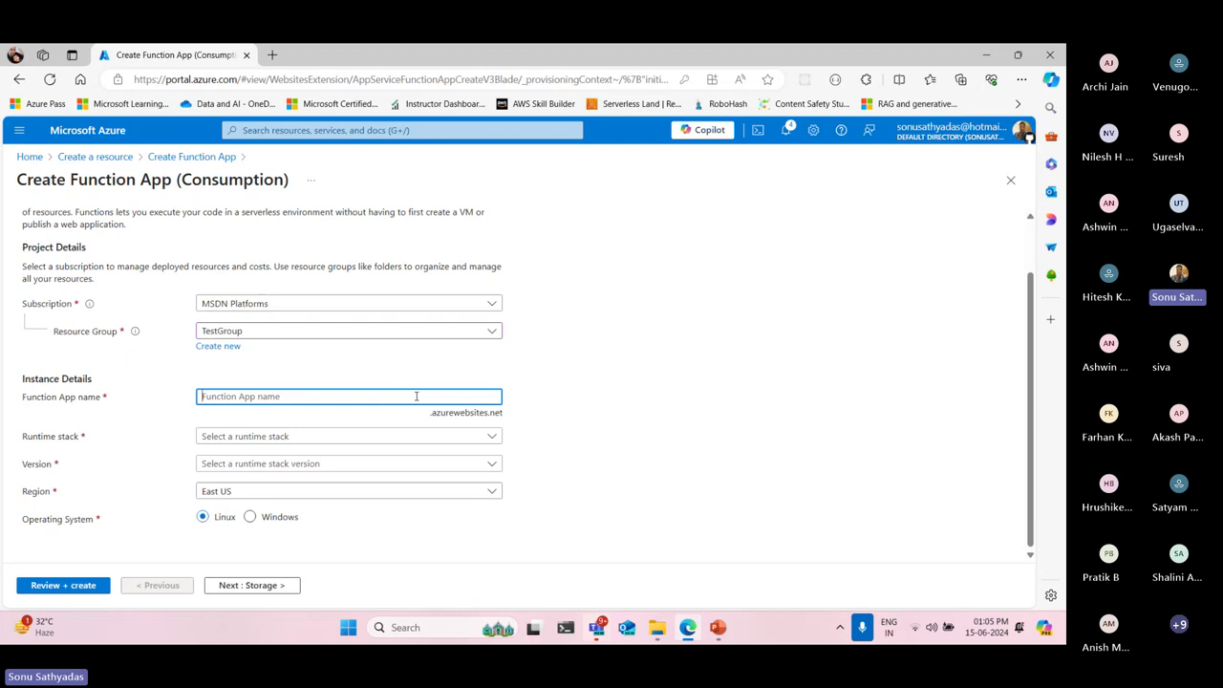
text(synergetics-f)
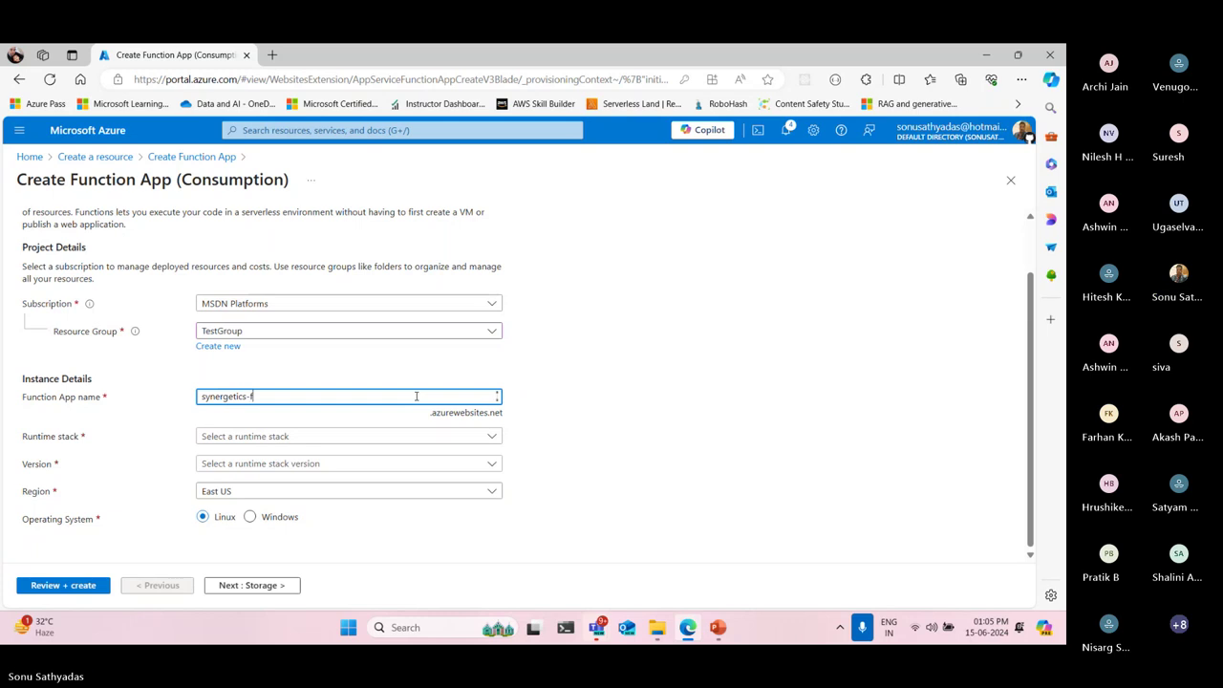
text(napp)
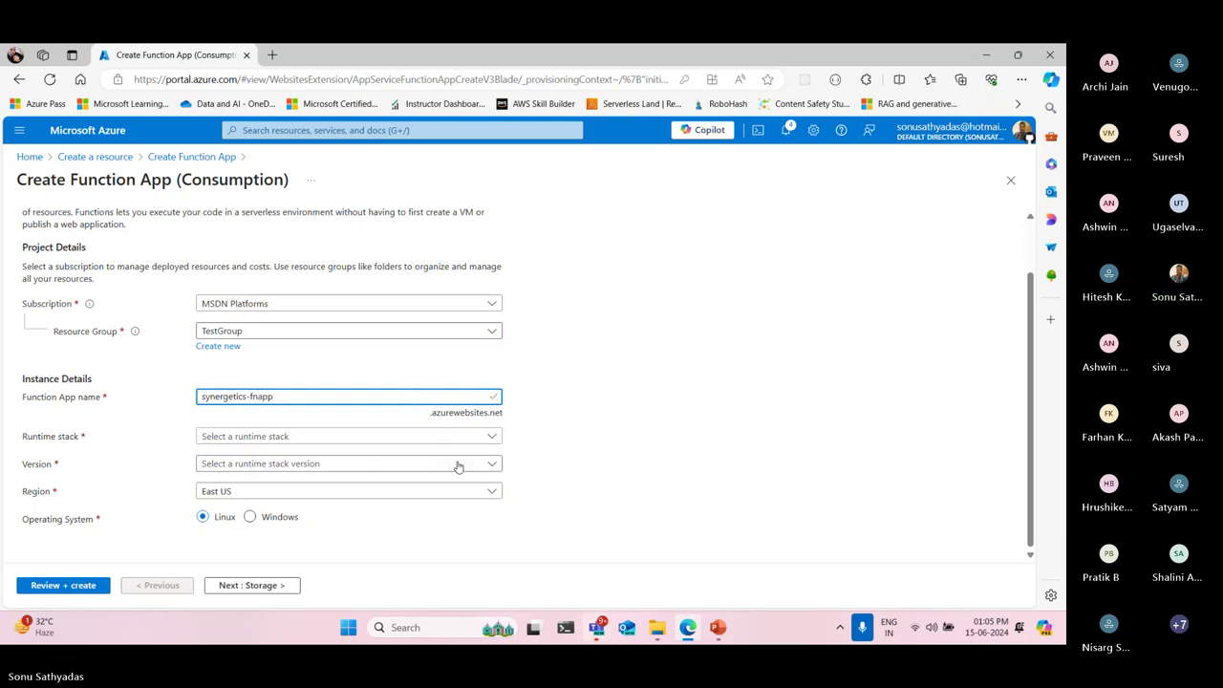
Choose Node.js as the function app's runtime stack
click(281, 436)
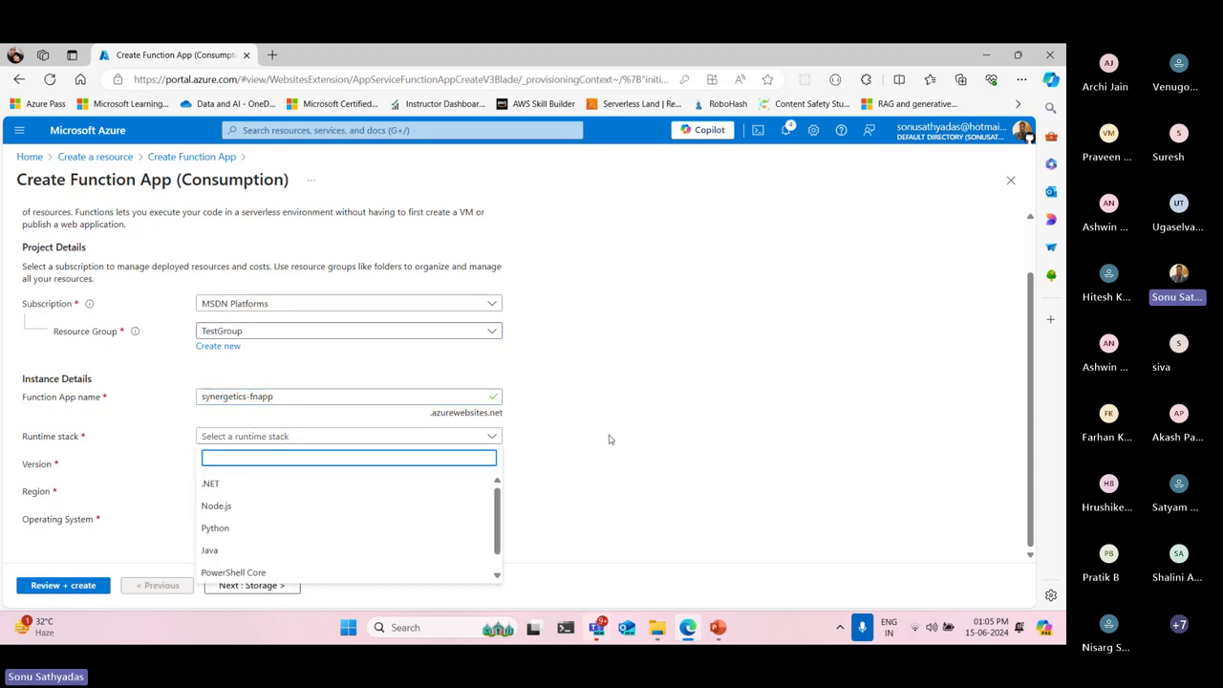
click(610, 437)
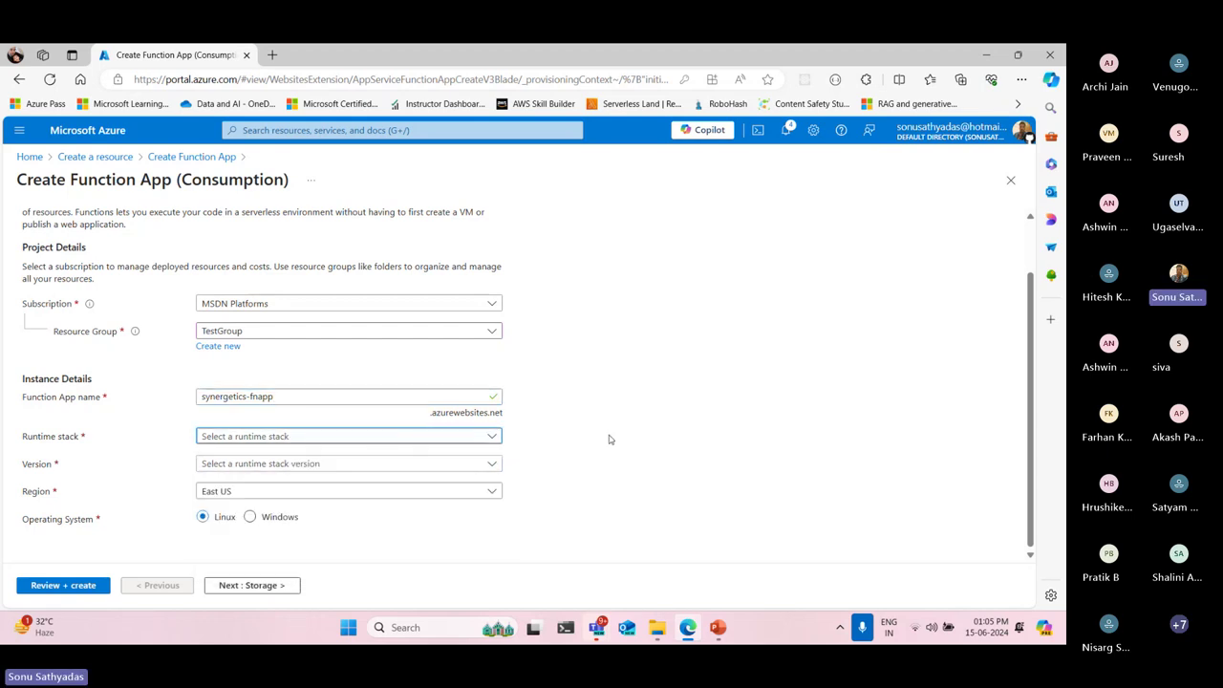
click(468, 437)
scroll(500, 549, down, 1)
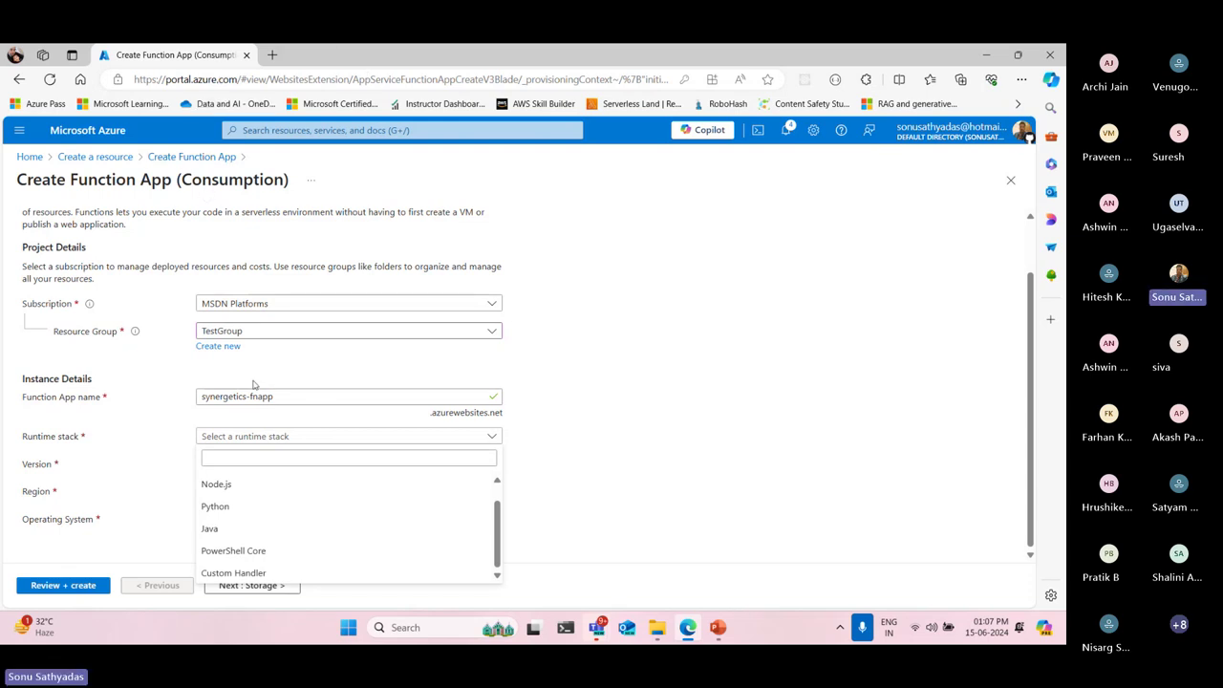
click(226, 487)
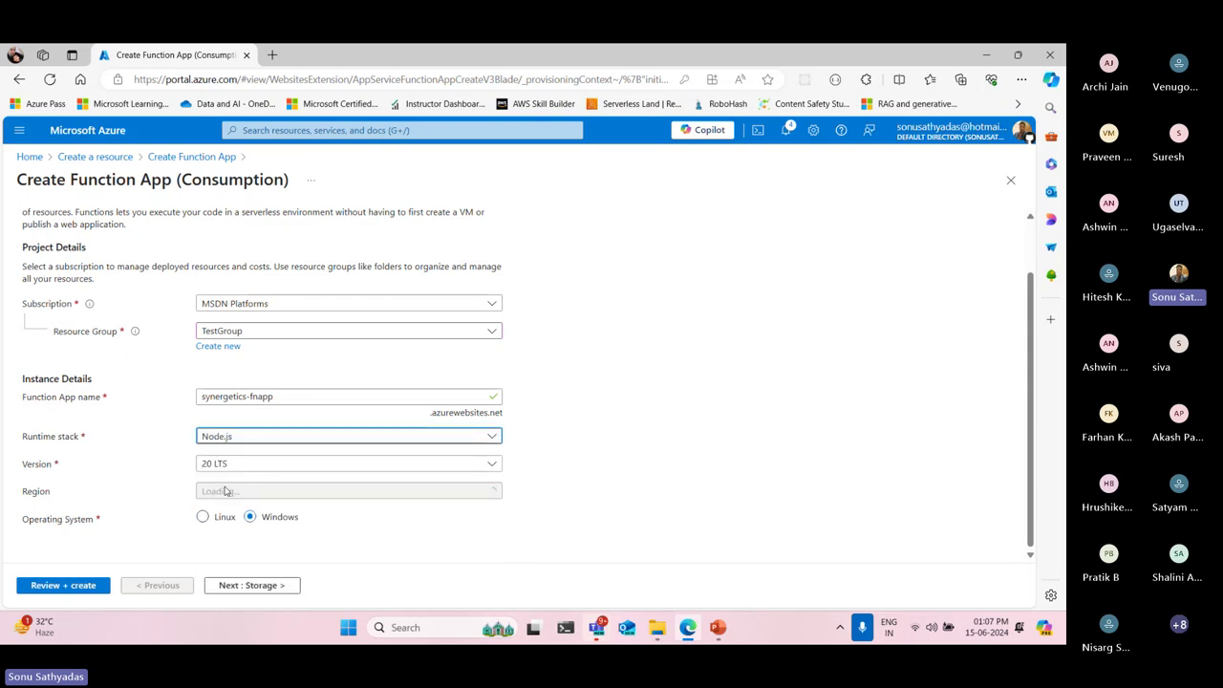
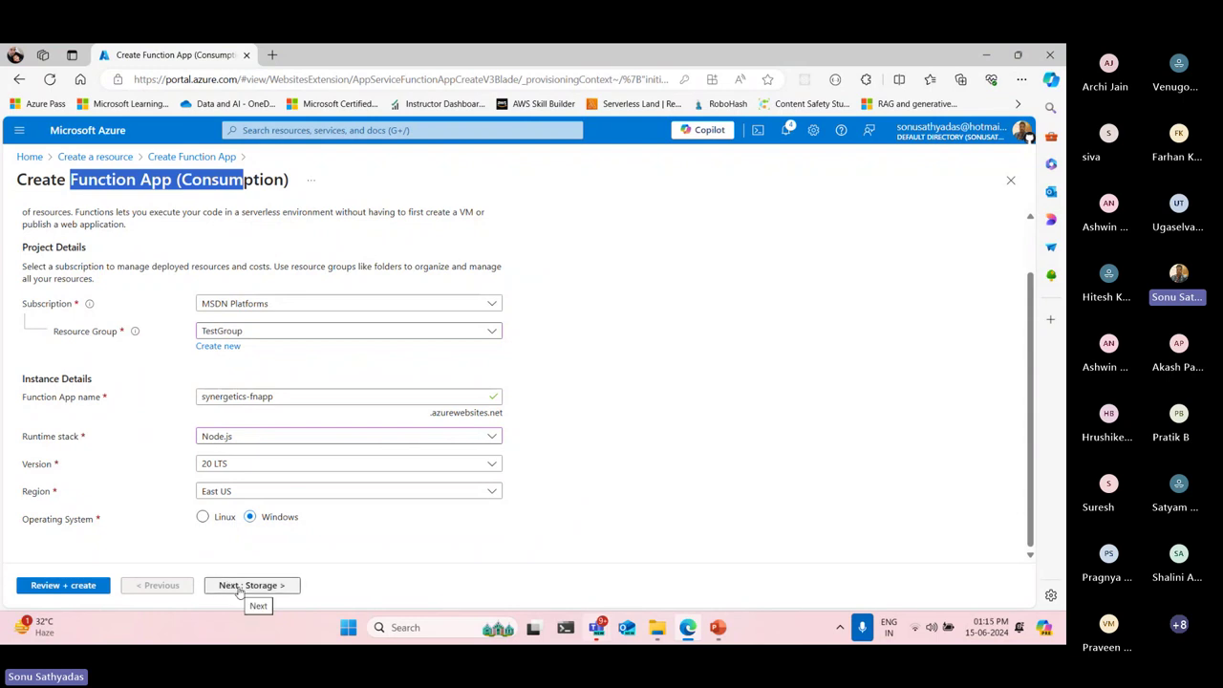
Keep the new storage account testgroup8c39 for the function app, and review and deploy it with the remaining default settings
click(243, 587)
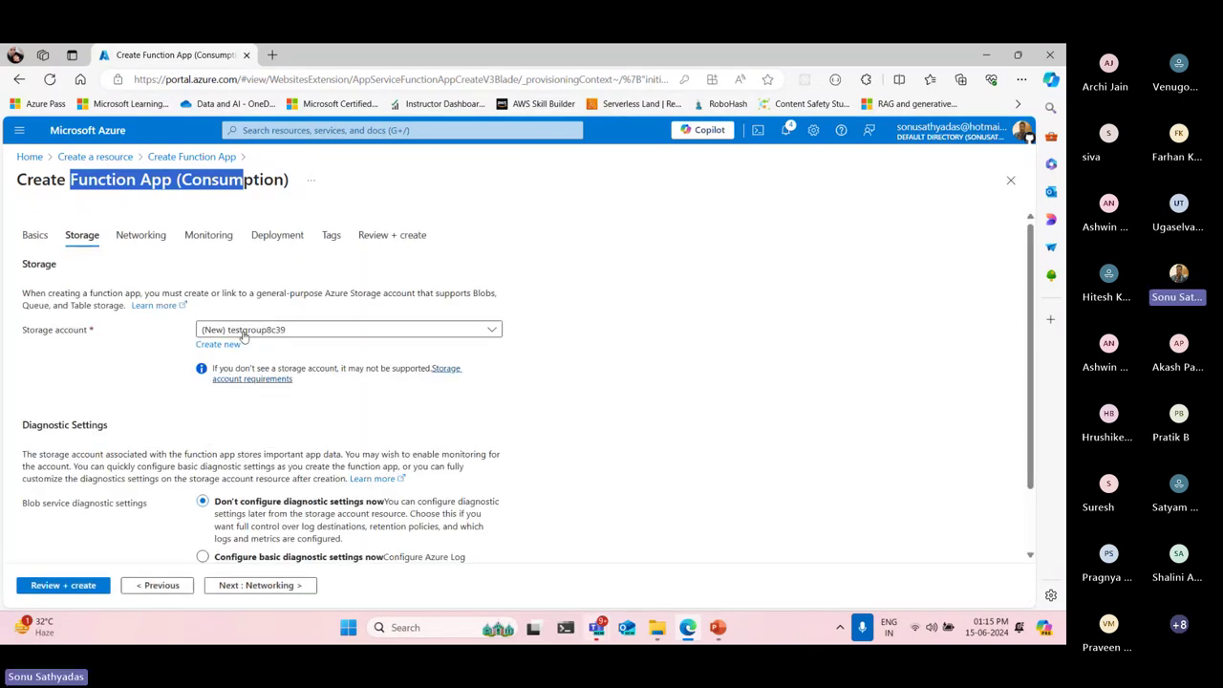
click(247, 330)
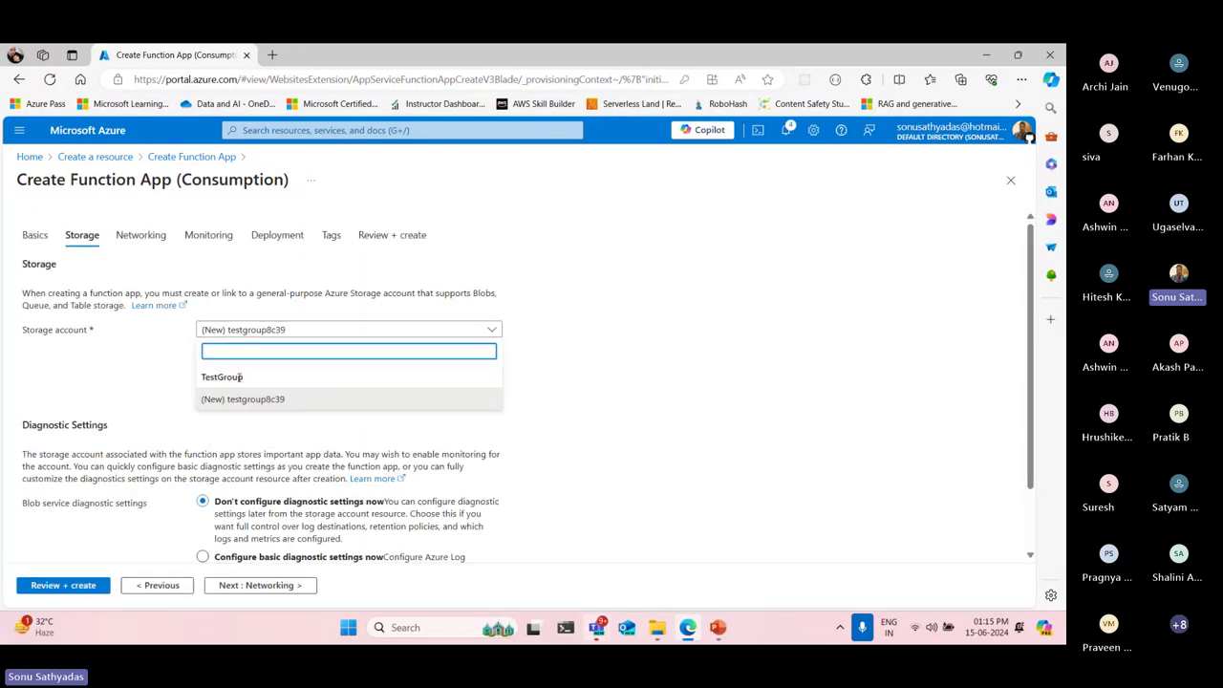
click(241, 400)
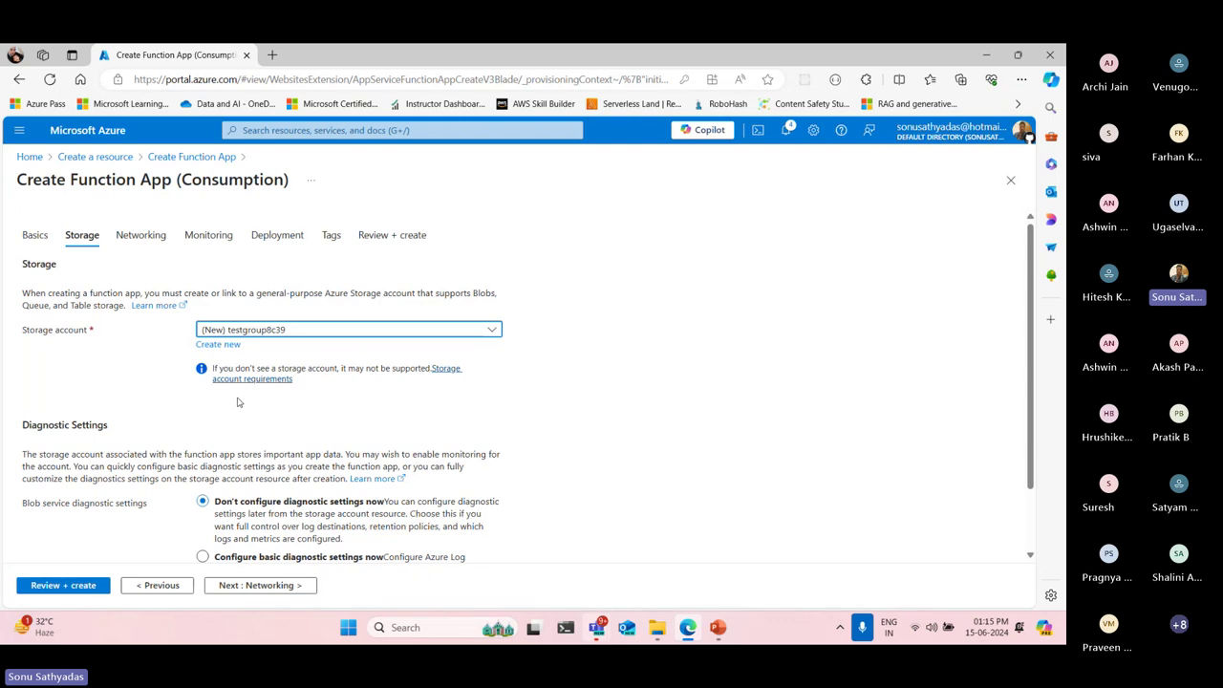
click(264, 587)
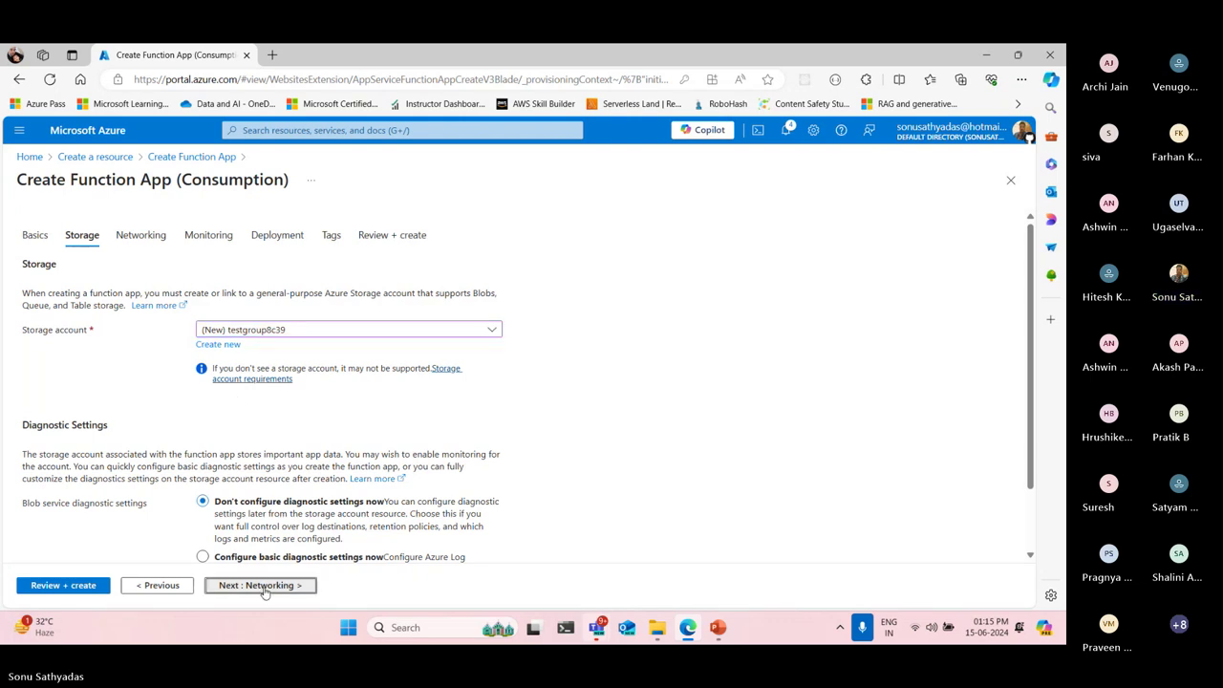
click(96, 593)
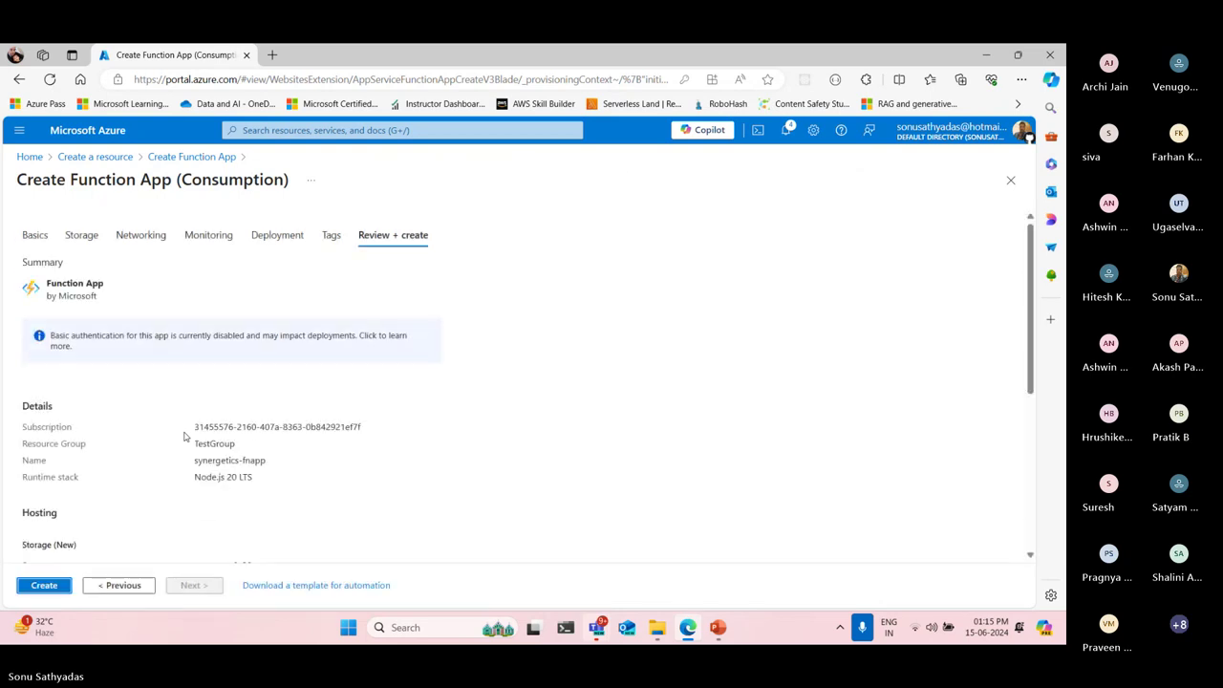
click(55, 592)
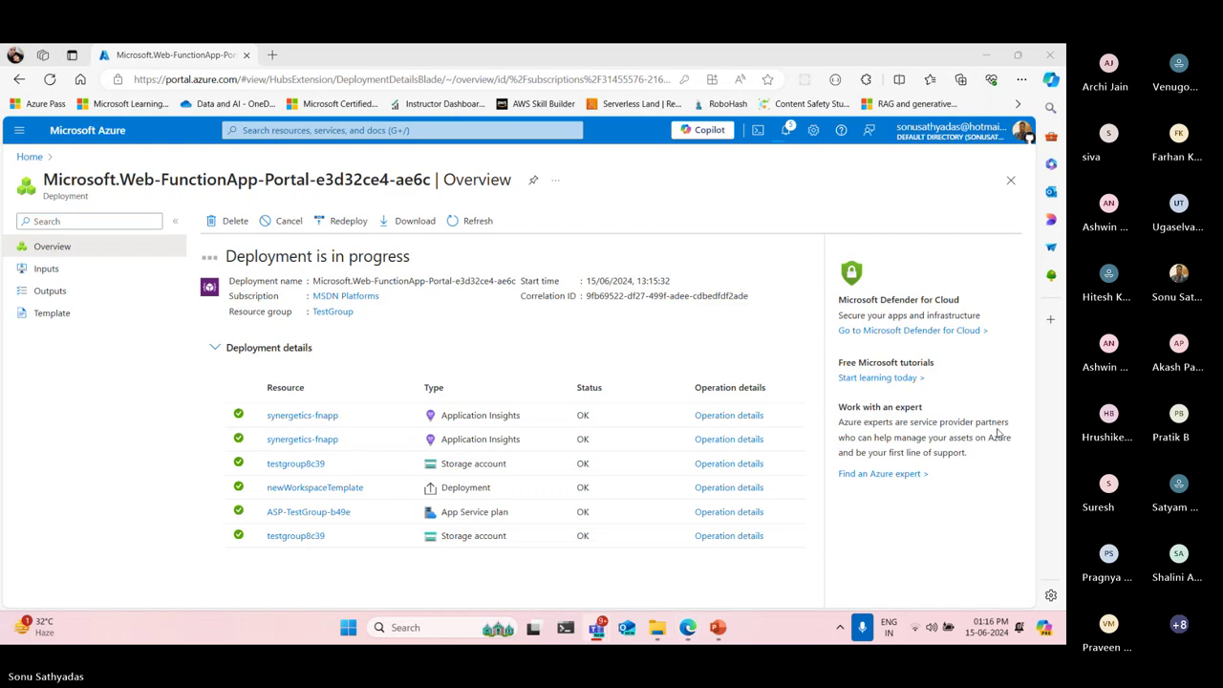
click(765, 199)
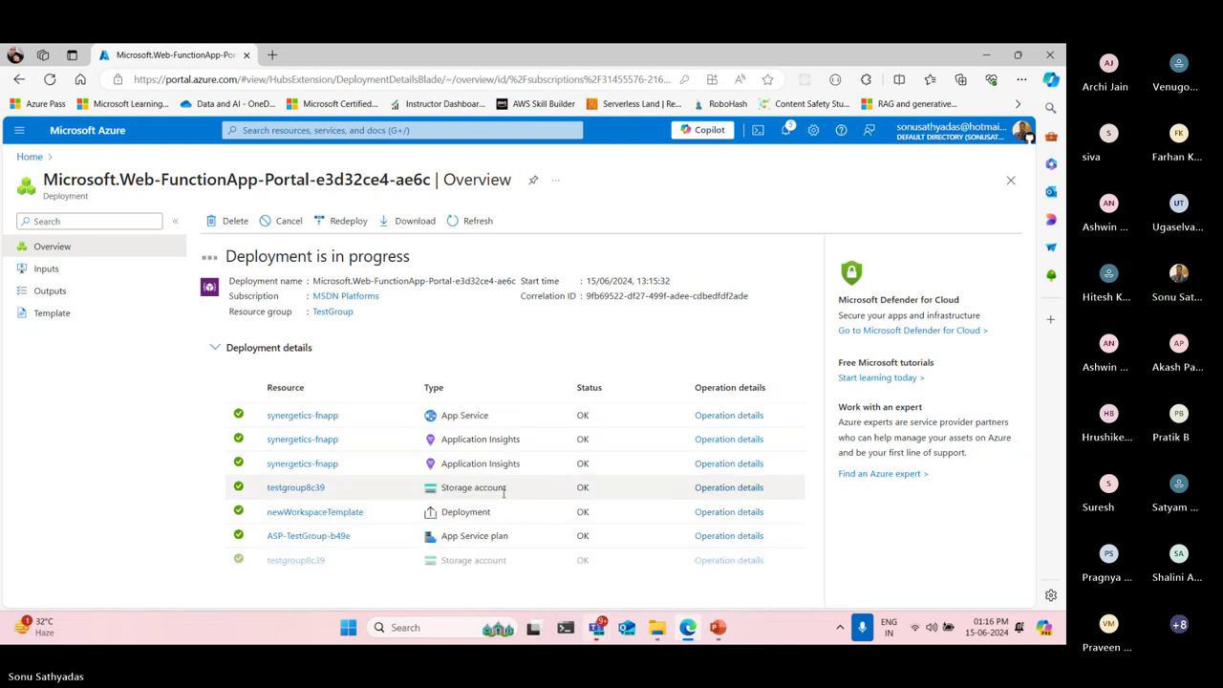
Switch to the Teams meeting chat, read the participants' questions, and highlight the one about practising without getting bills
click(988, 55)
click(596, 627)
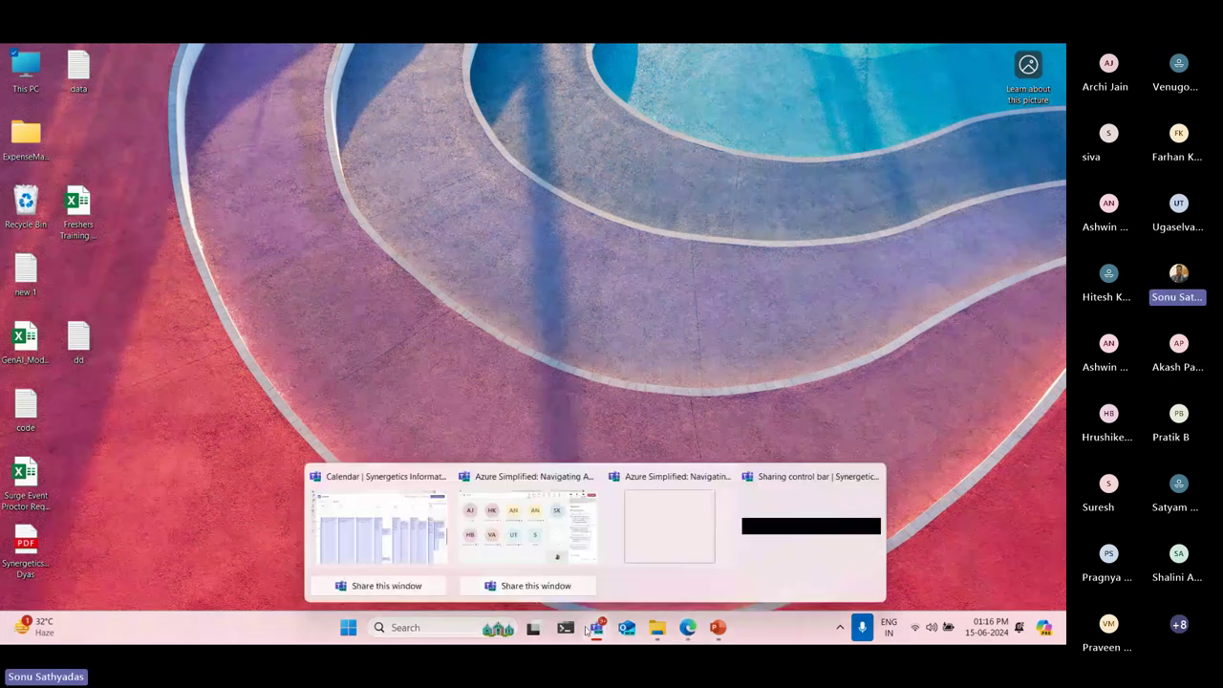
click(669, 516)
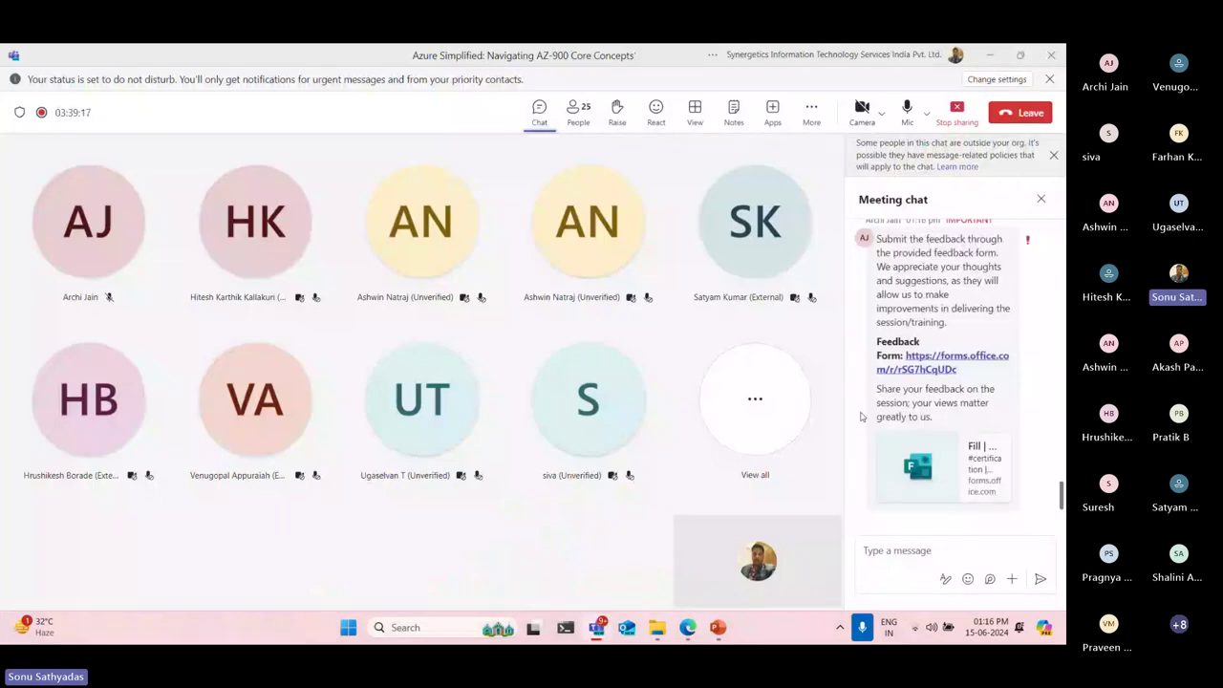
scroll(918, 382, up, 6)
scroll(953, 374, down, 4)
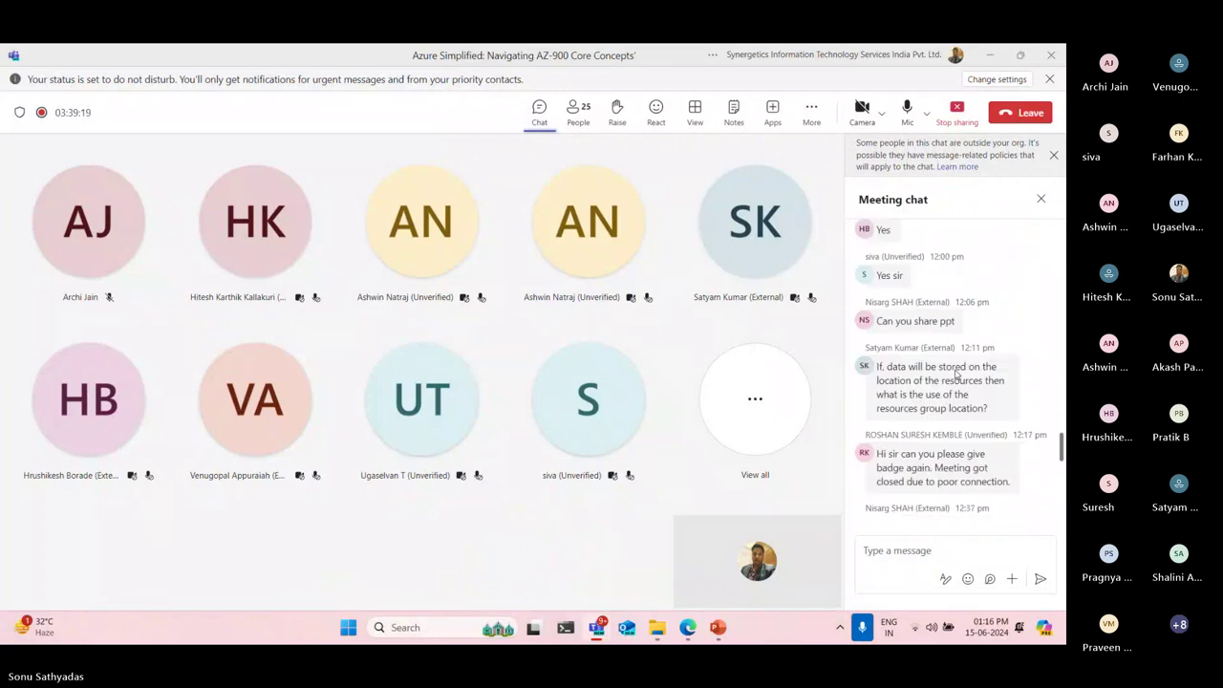
scroll(1016, 313, down, 1)
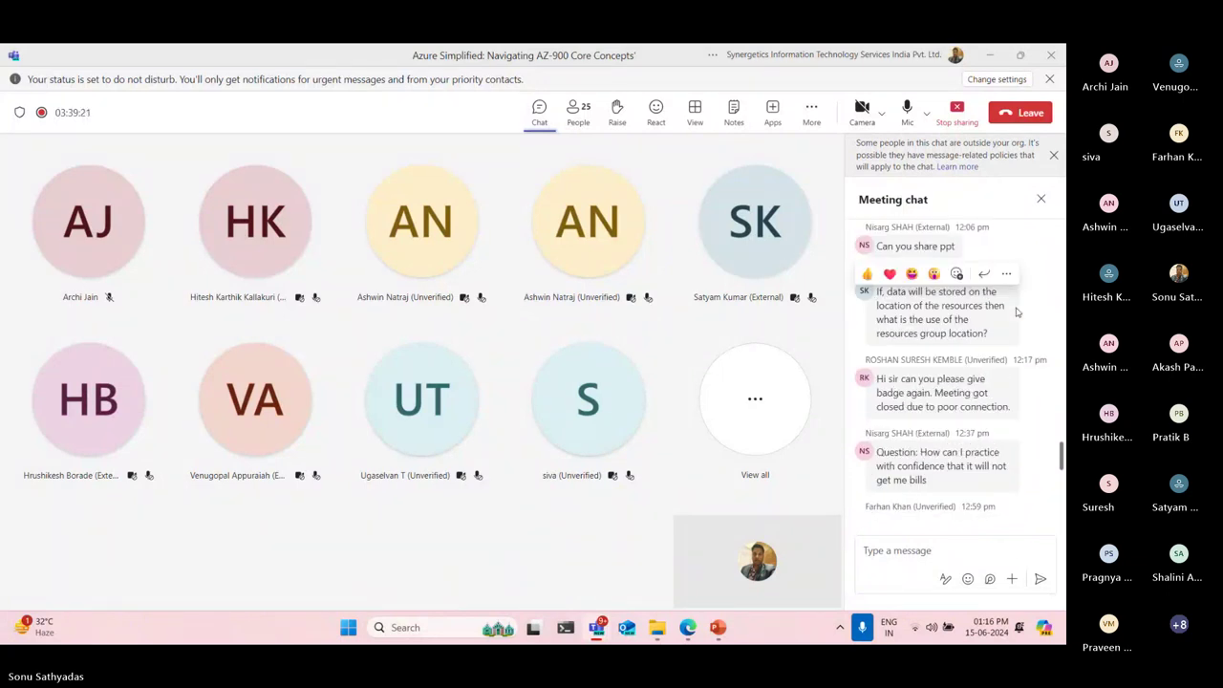
scroll(1019, 326, down, 1)
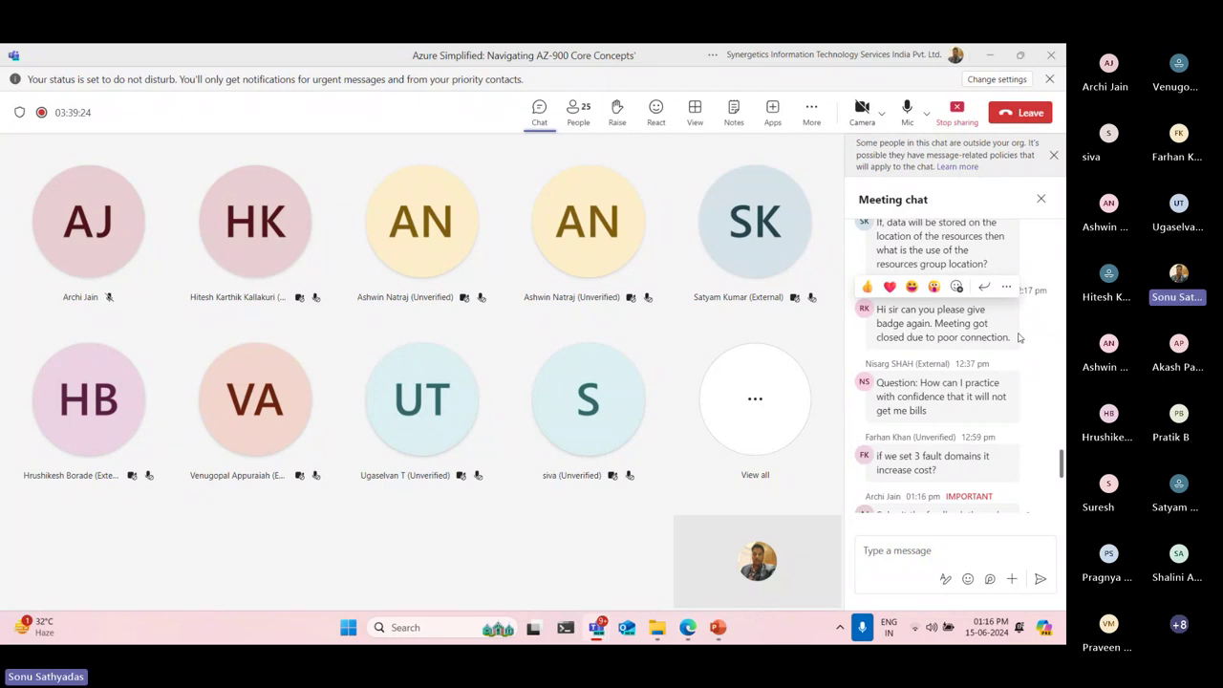
scroll(1024, 437, up, 1)
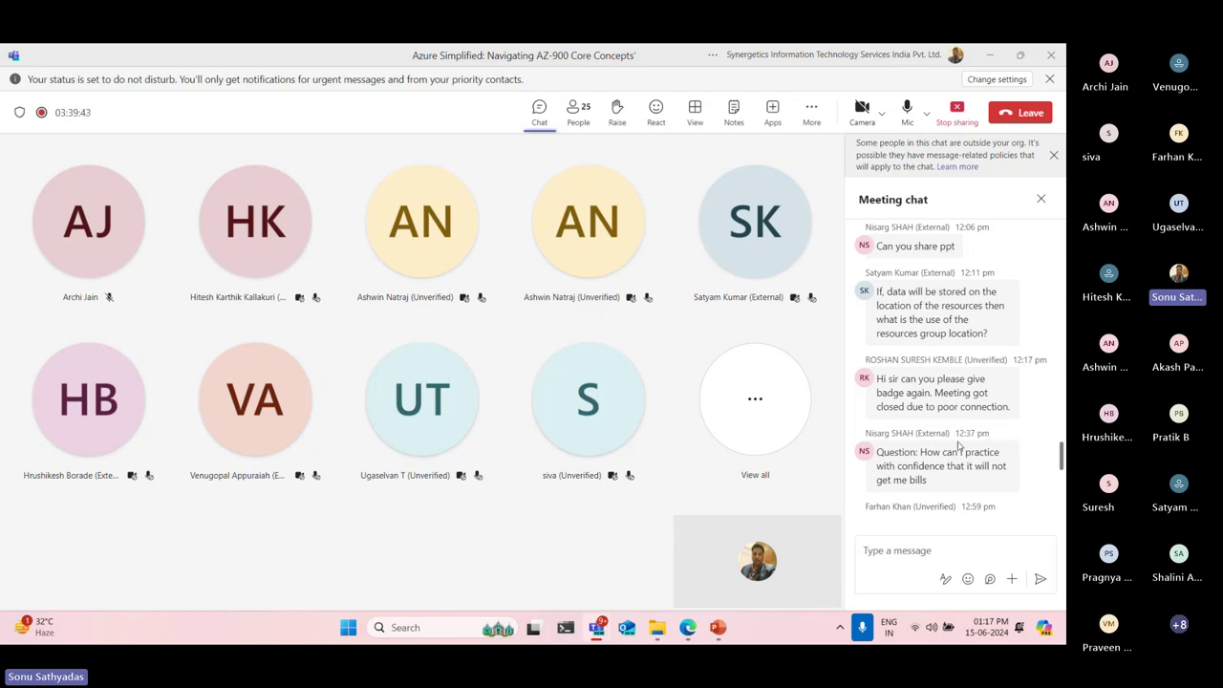
mouse_move(965, 352)
mouse_move(1009, 330)
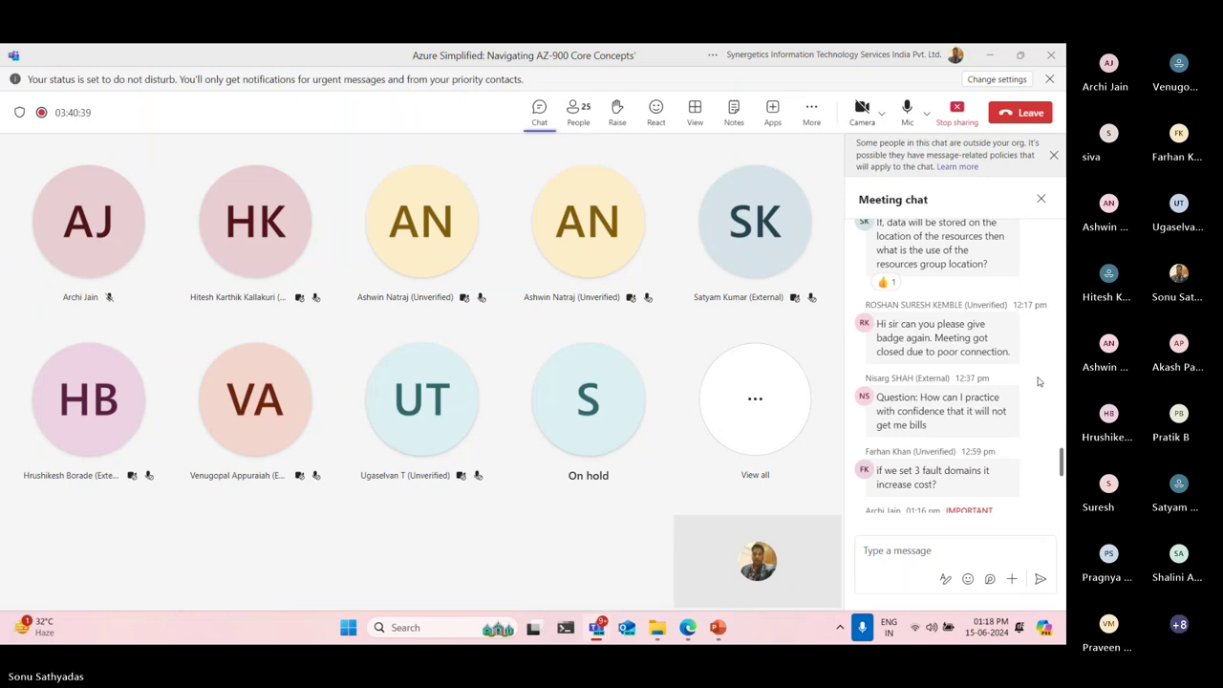
scroll(1040, 382, down, 1)
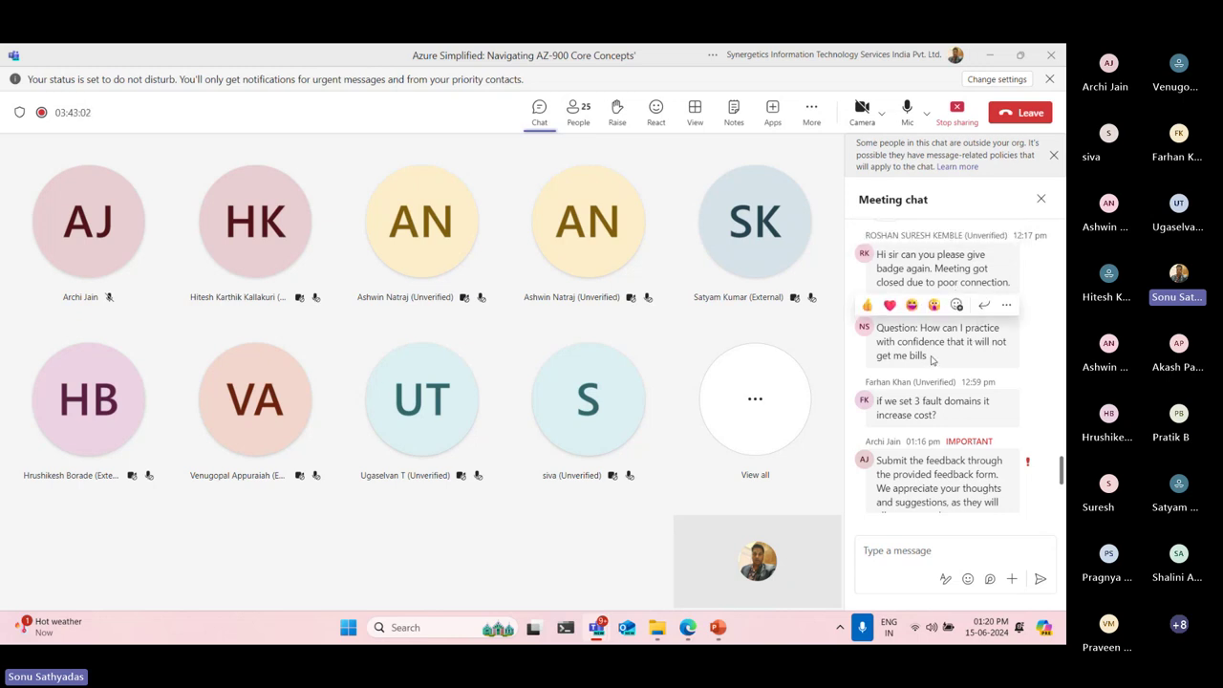
drag(932, 359, 876, 327)
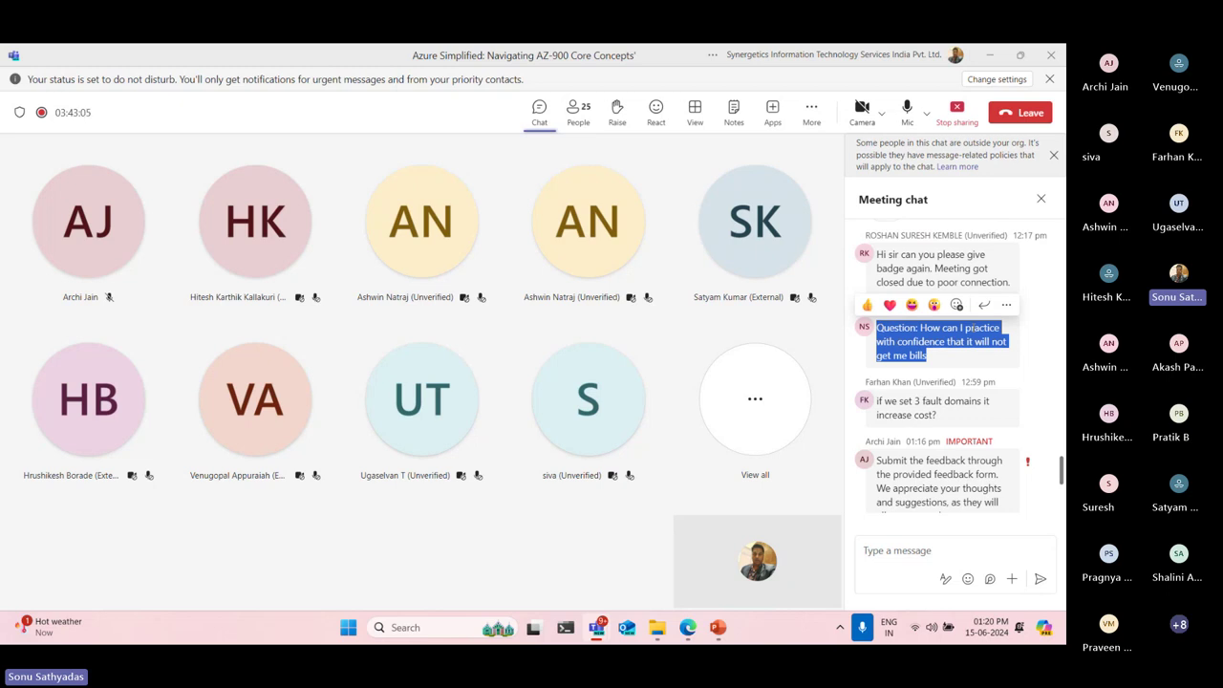
Switch to Edge, open the deployed function app's resource page, and return to the Teams chat question about fault domains and cost
click(686, 631)
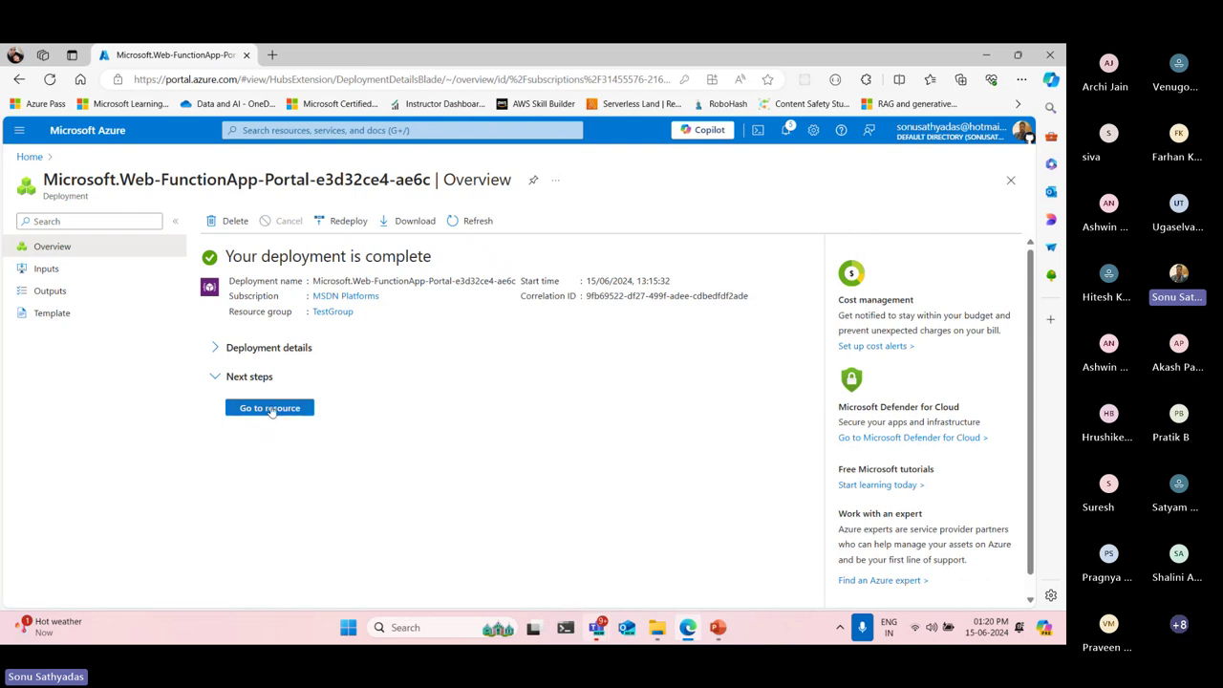
click(270, 408)
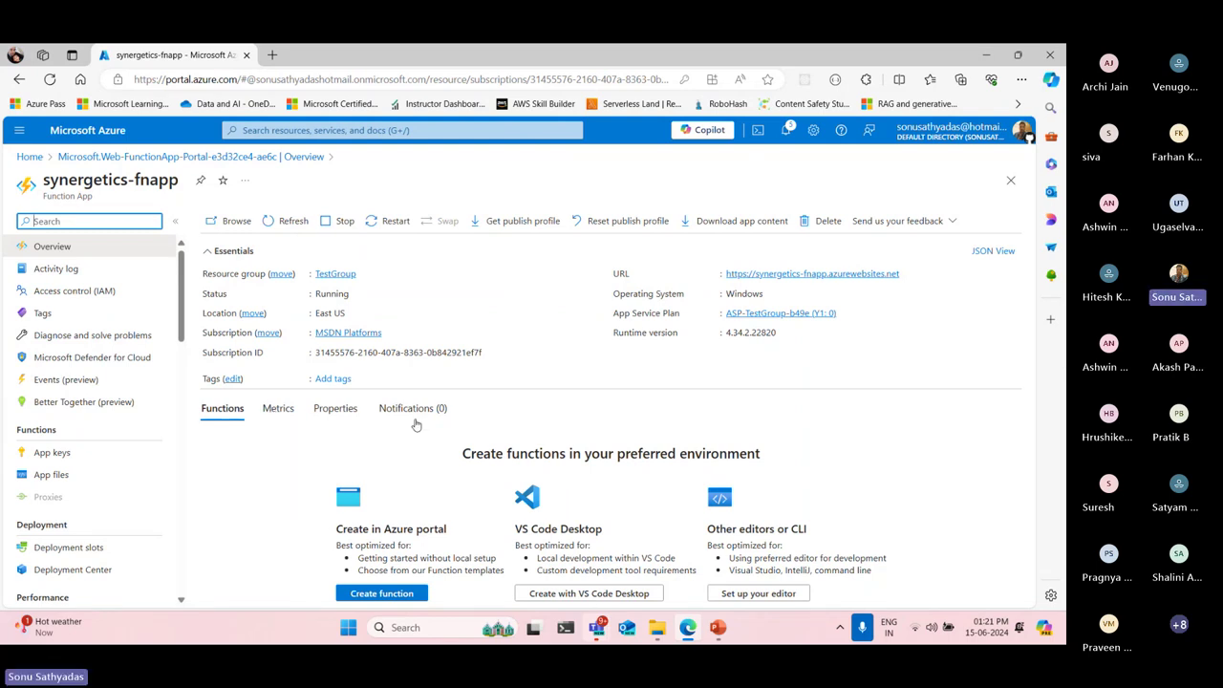
click(688, 631)
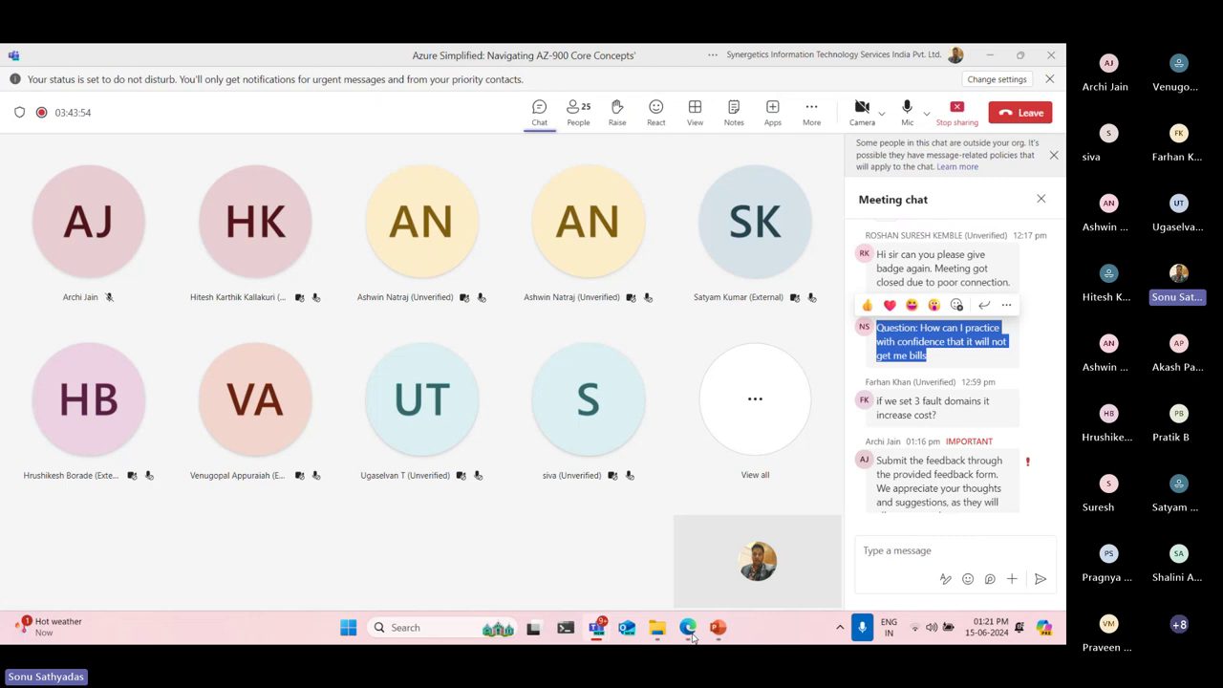
click(1044, 374)
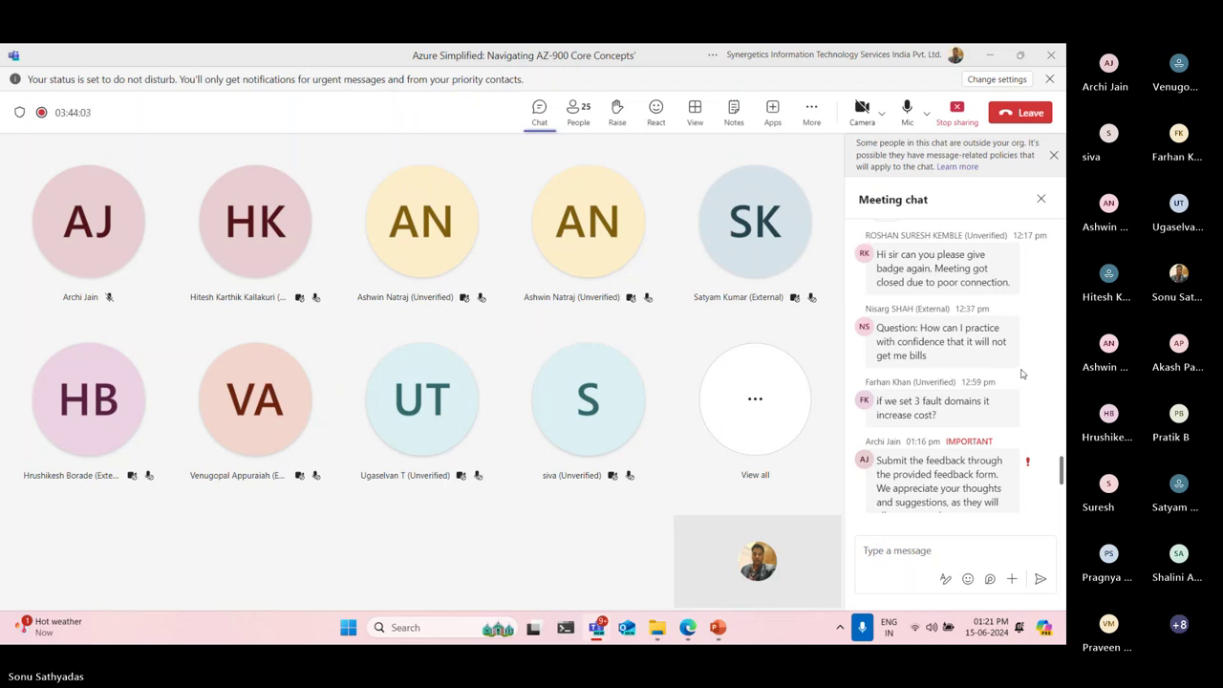
mouse_move(999, 397)
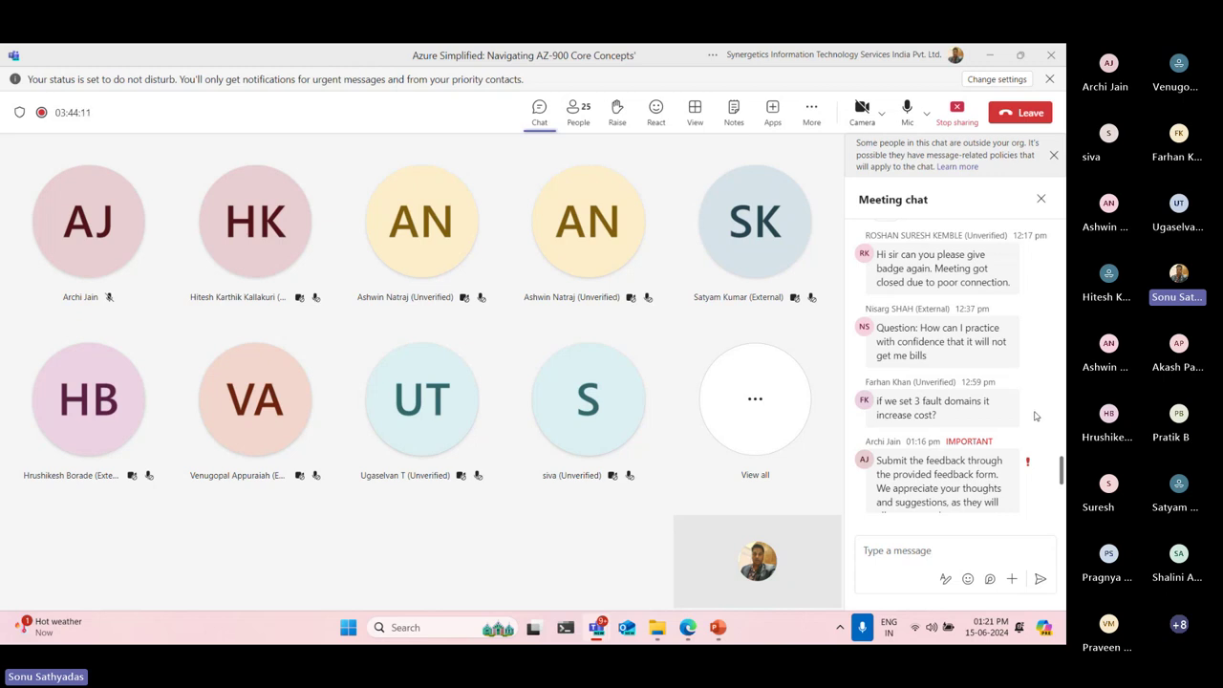
Read the remaining Teams chat messages down to the feedback form, minimize the meeting window and switch to Edge
mouse_move(956, 421)
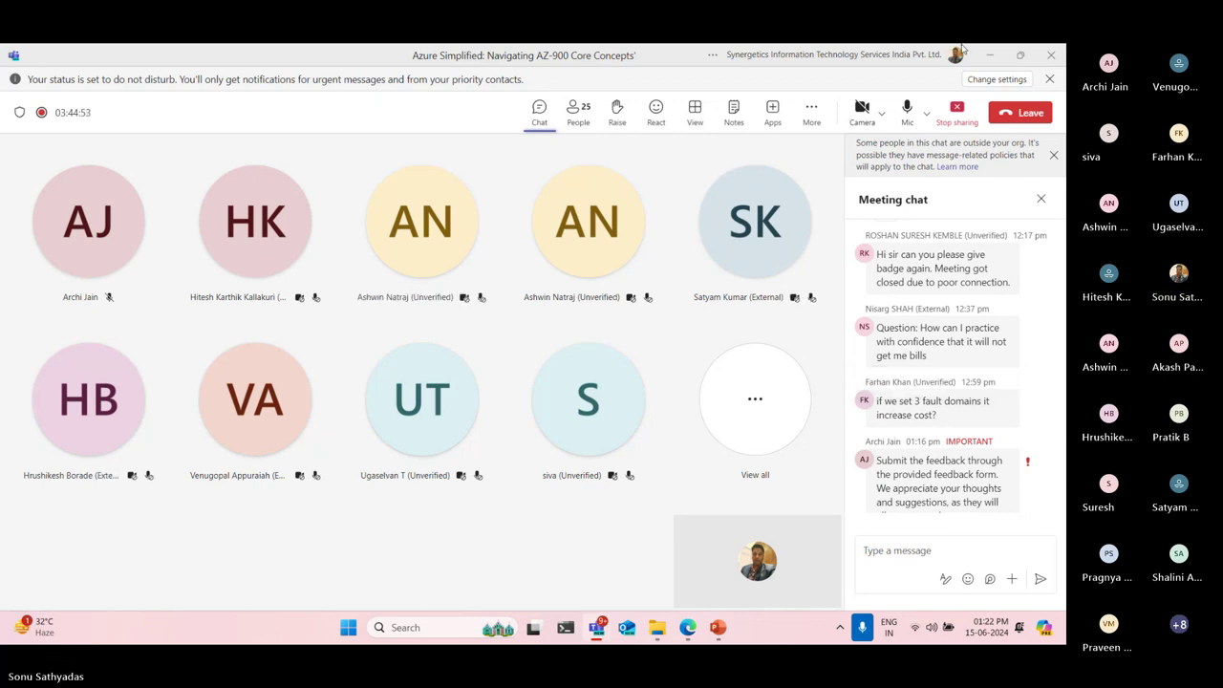
scroll(956, 382, down, 3)
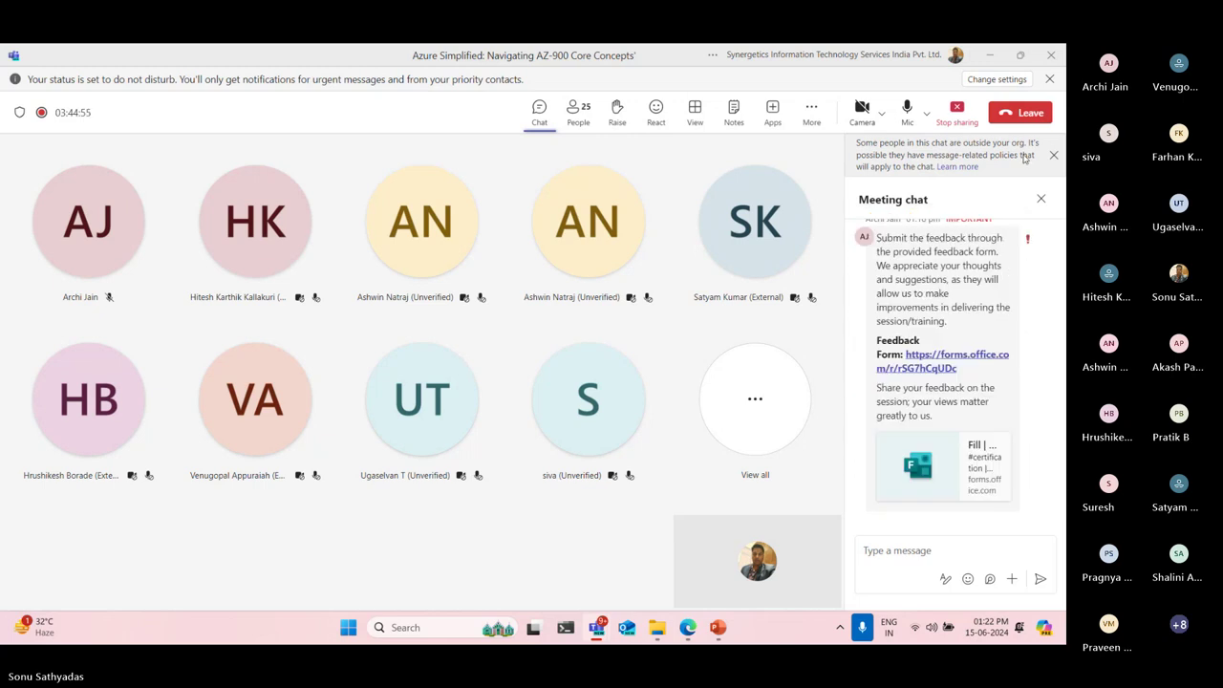
double_click(993, 54)
click(986, 61)
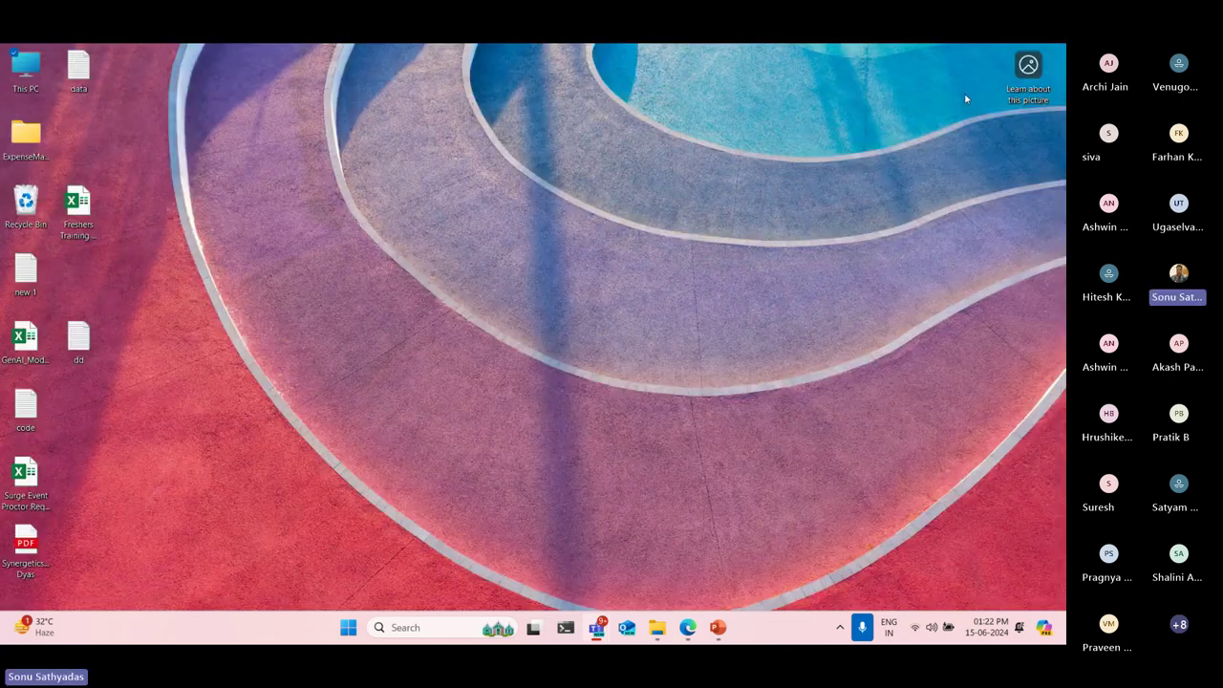
click(688, 627)
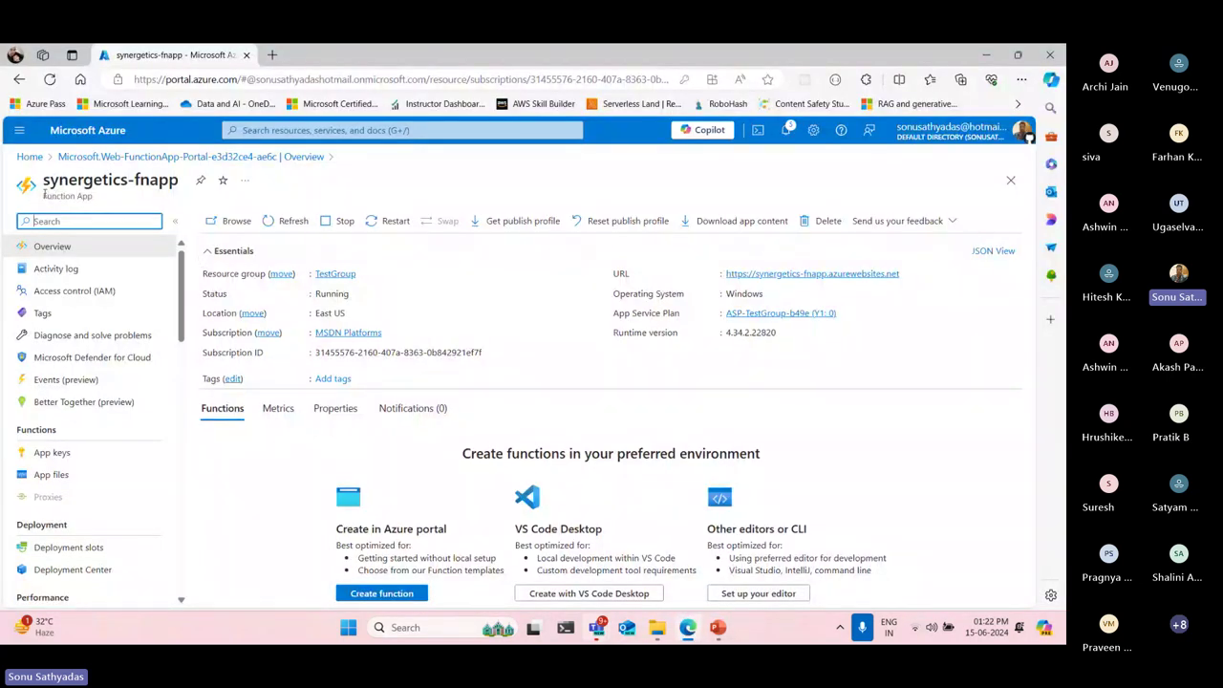
Review the synergetics-fnapp overview, highlighting the resource type and the VS Code Desktop and other editors or CLI options for creating functions
drag(43, 196, 112, 199)
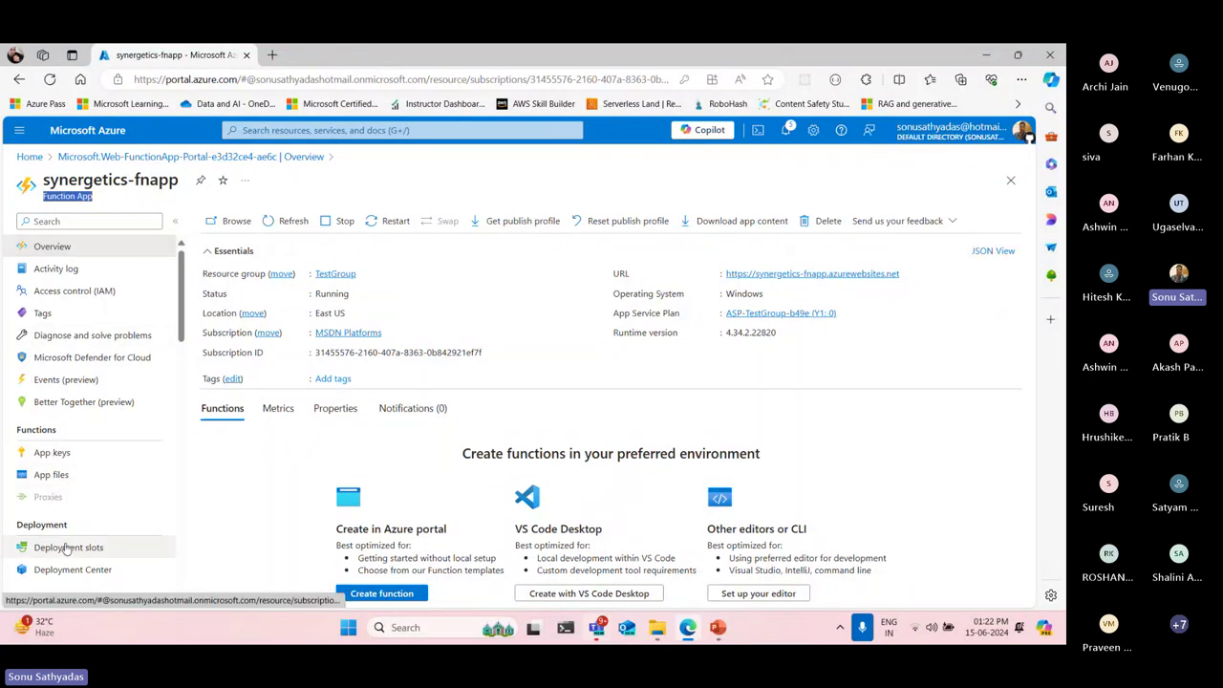
scroll(80, 489, down, 2)
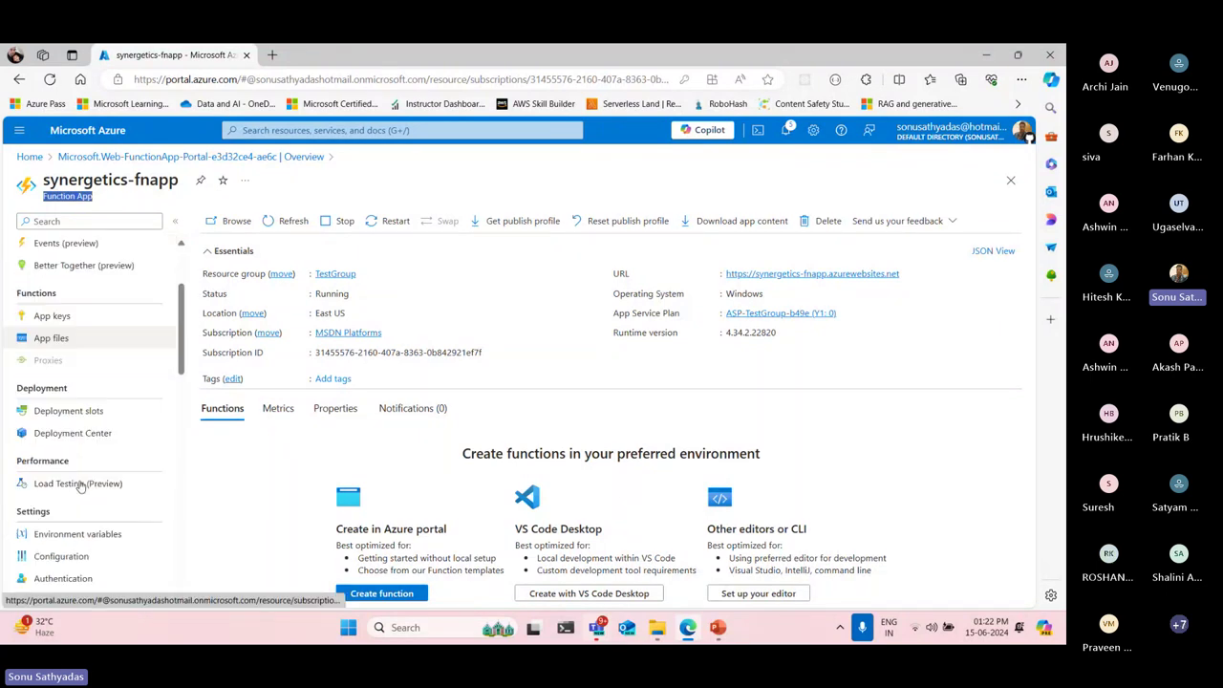
click(222, 411)
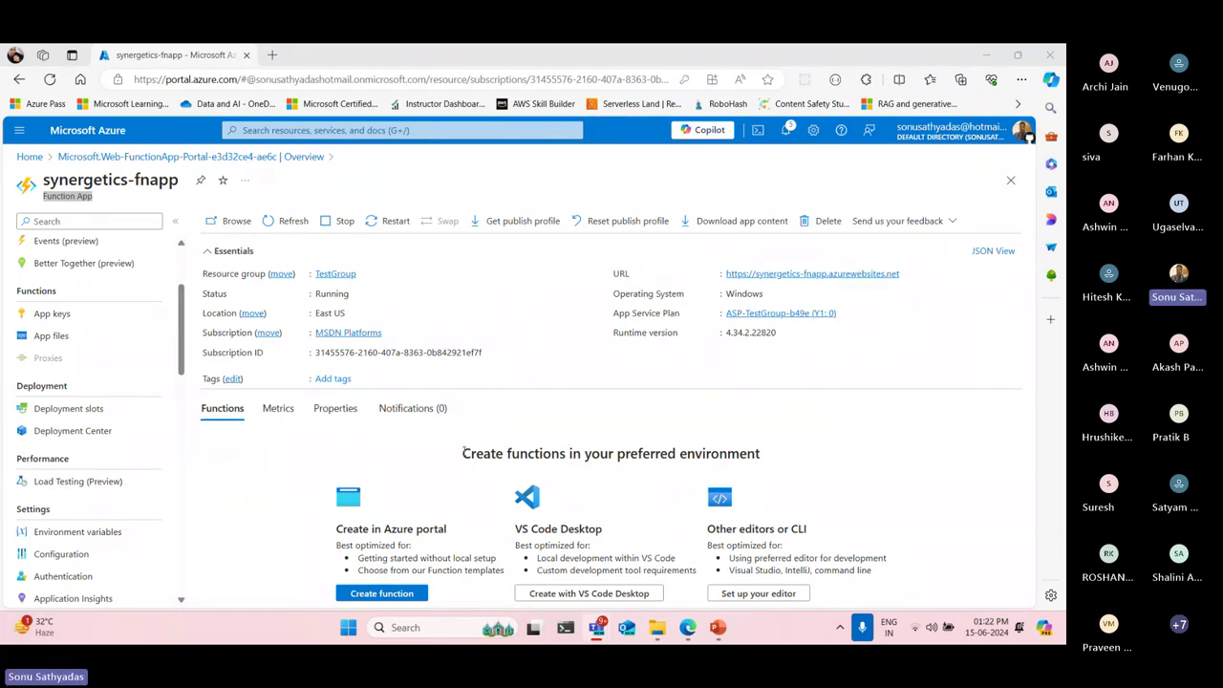
drag(463, 451, 768, 456)
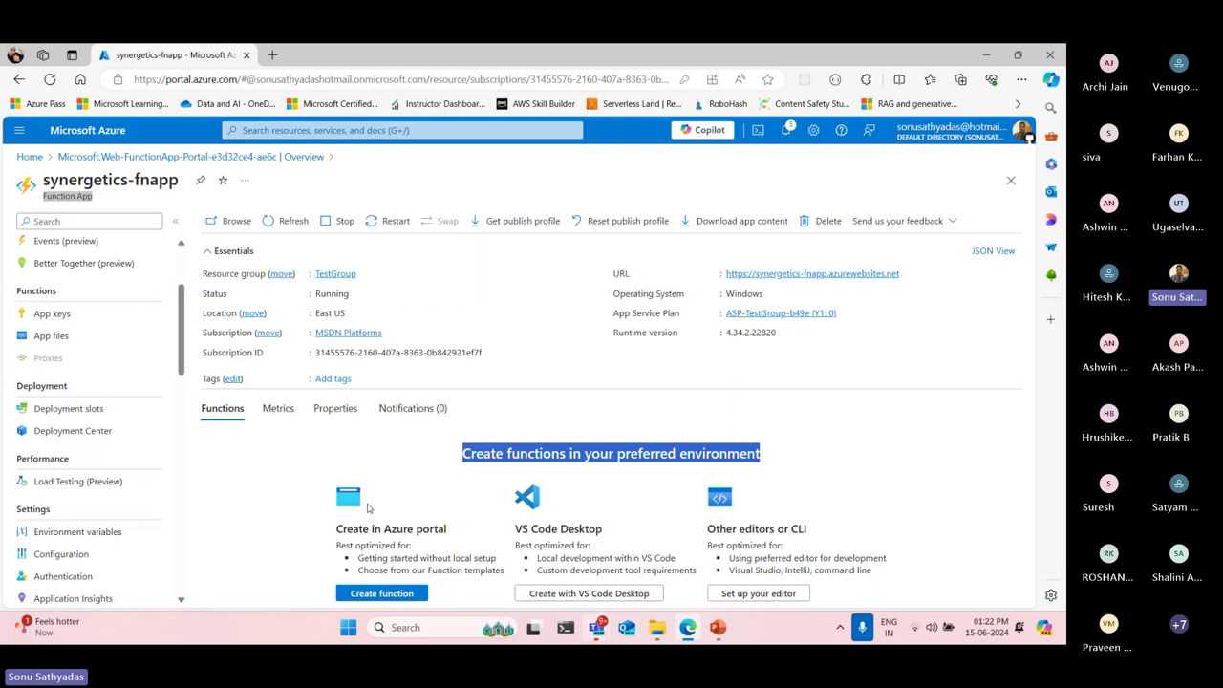
drag(337, 529, 602, 528)
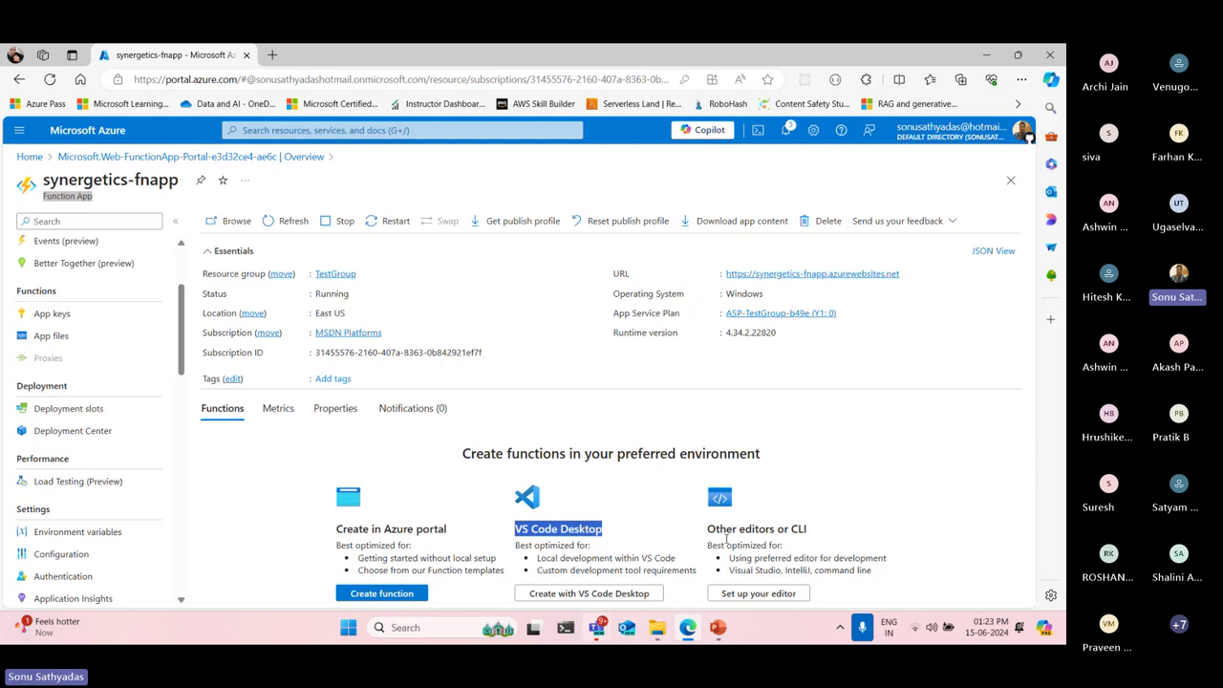
drag(707, 530, 849, 535)
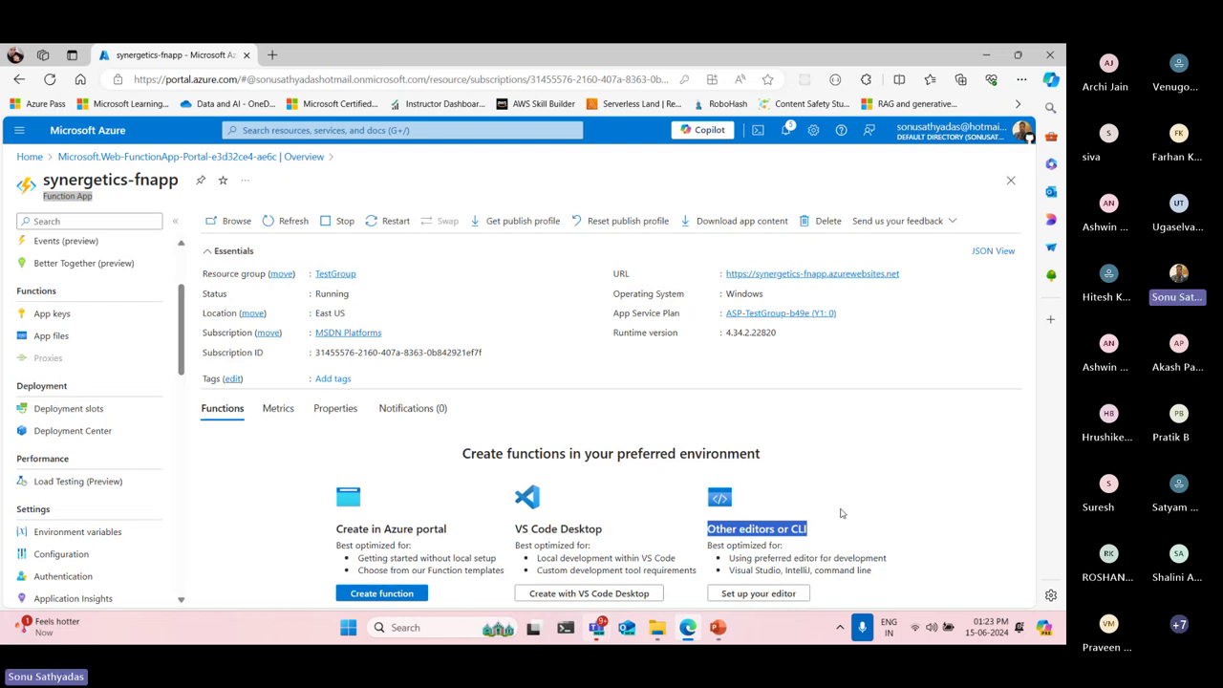
double_click(799, 528)
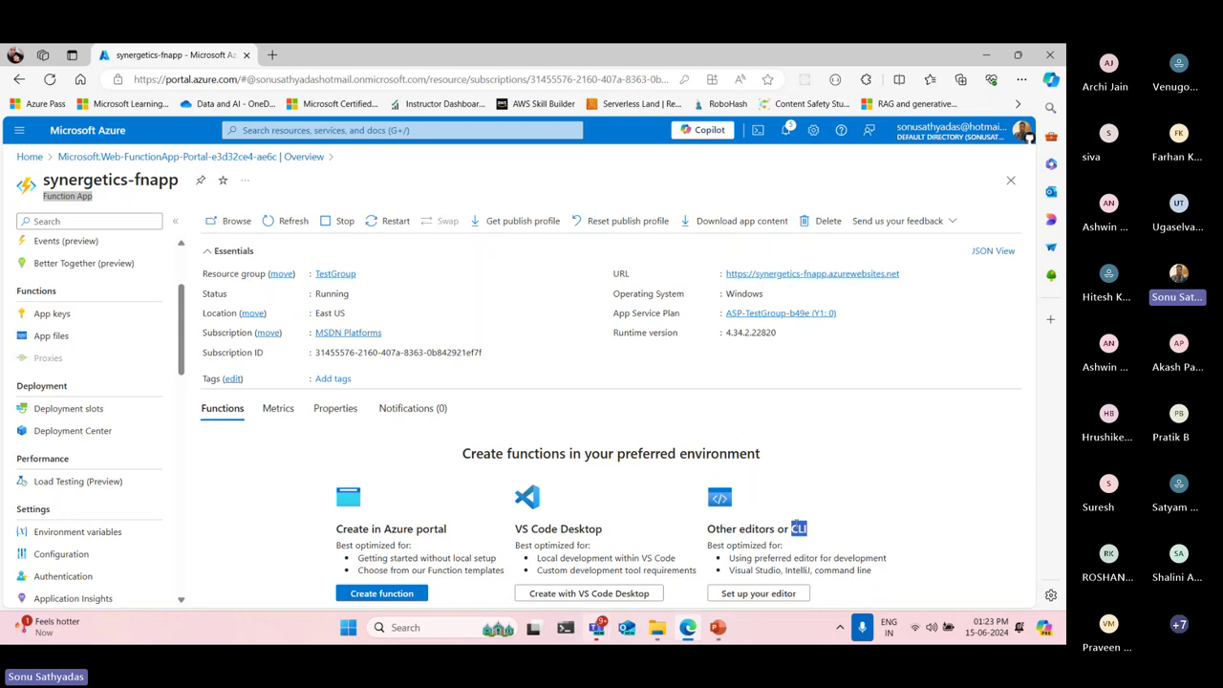
Start creating a function in the Azure portal, point out the Azure Blob Storage trigger, and choose the HTTP trigger template
click(381, 595)
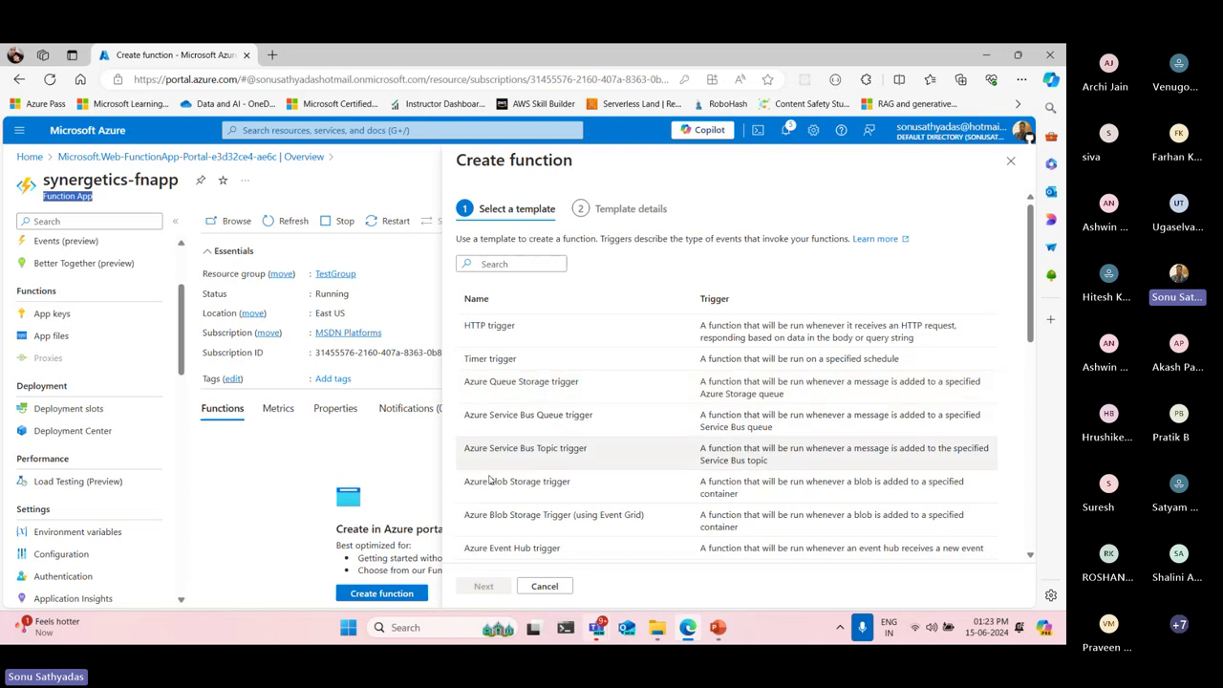
drag(466, 482, 572, 482)
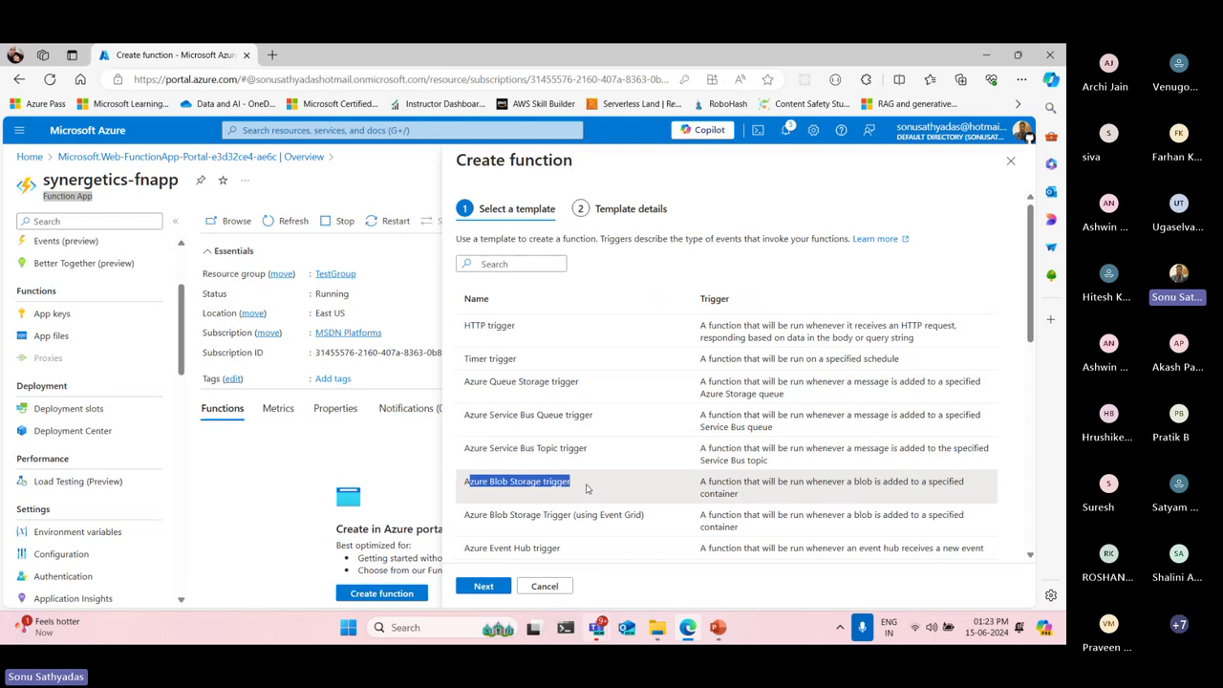
click(497, 325)
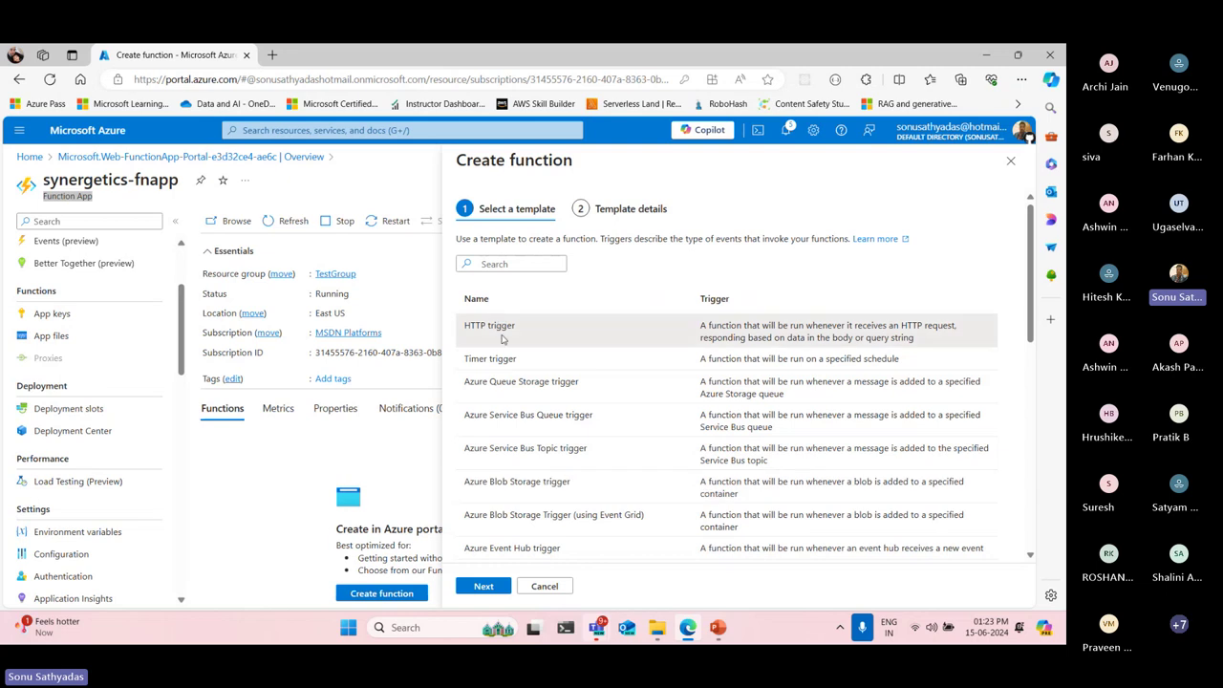
click(483, 586)
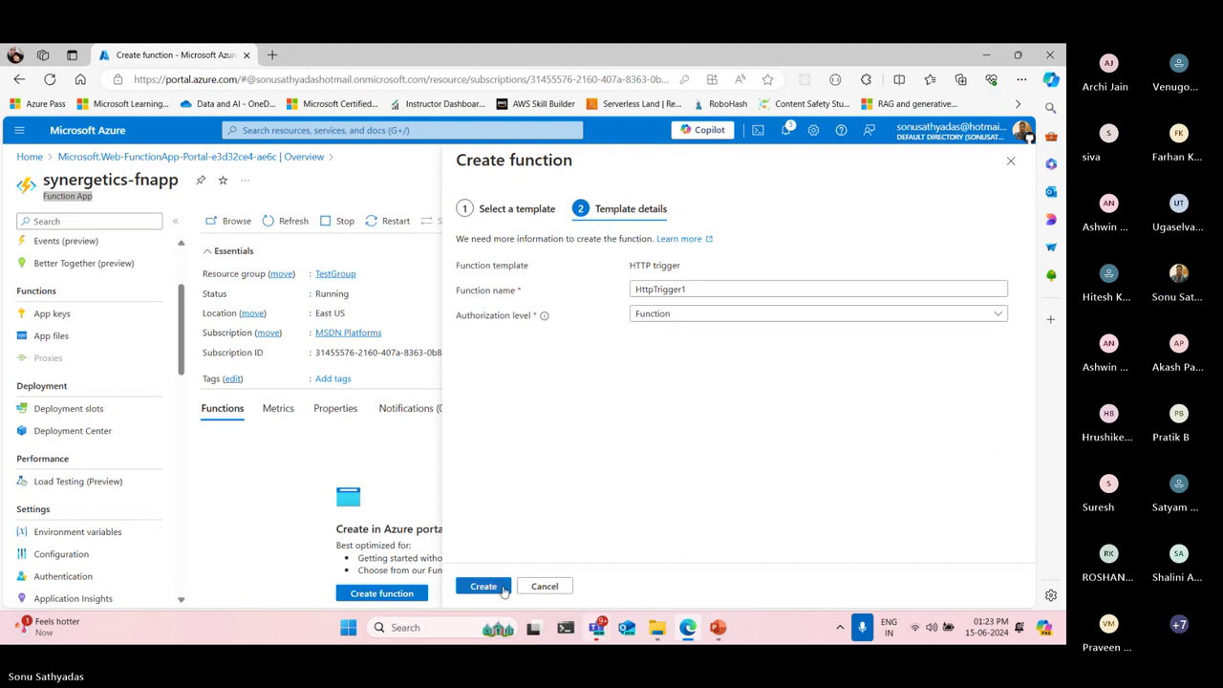
Name the function SampleHttpFn and create it with the Function authorization level
click(684, 289)
drag(684, 289, 631, 292)
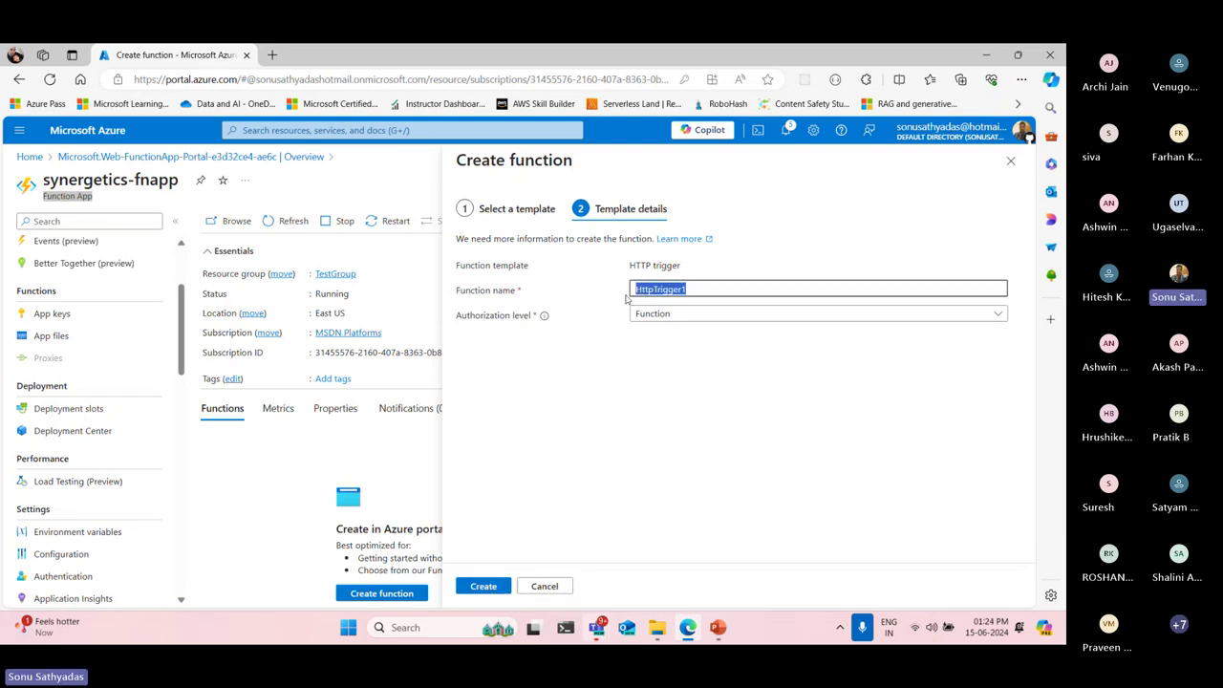
text(S)
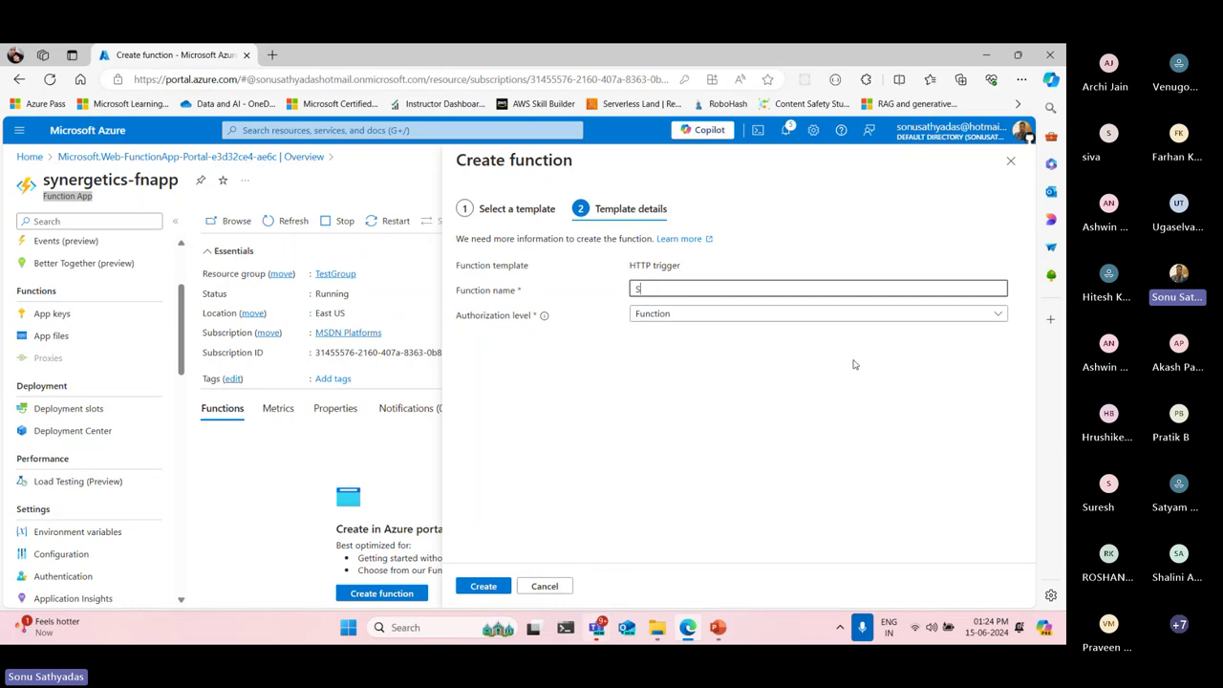
text(ampleHttpFn)
click(476, 589)
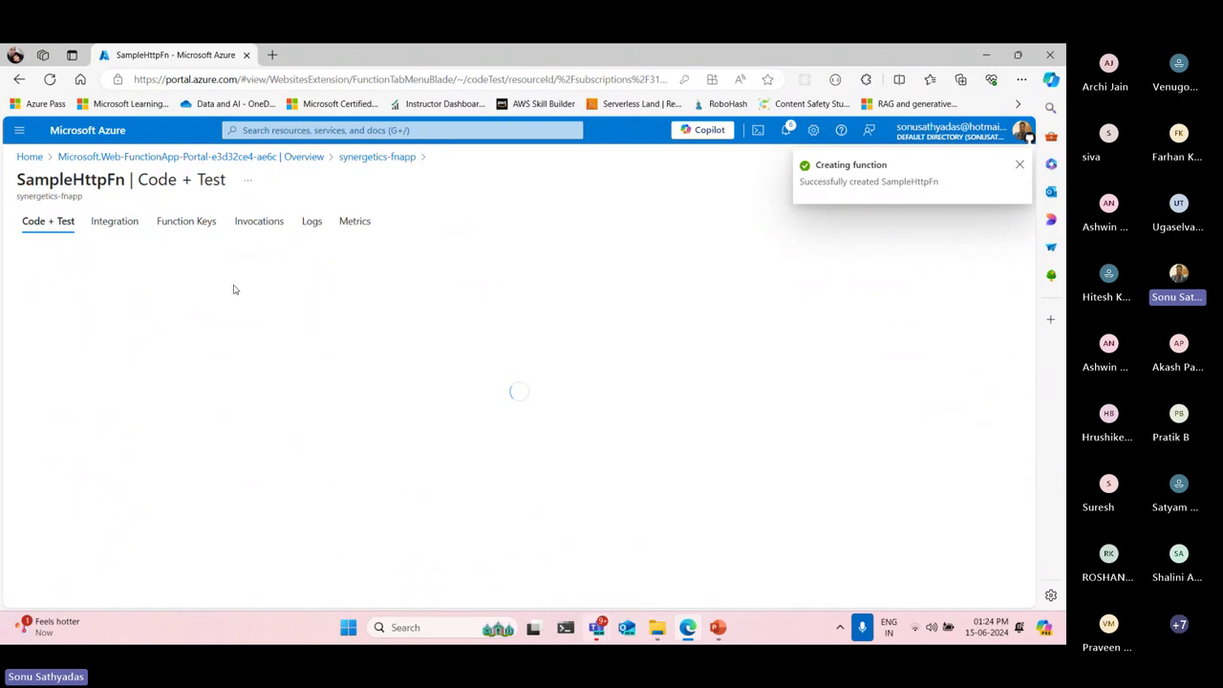
Examine SampleHttpFn's generated index.js code, highlighting the function name and the function body
double_click(65, 180)
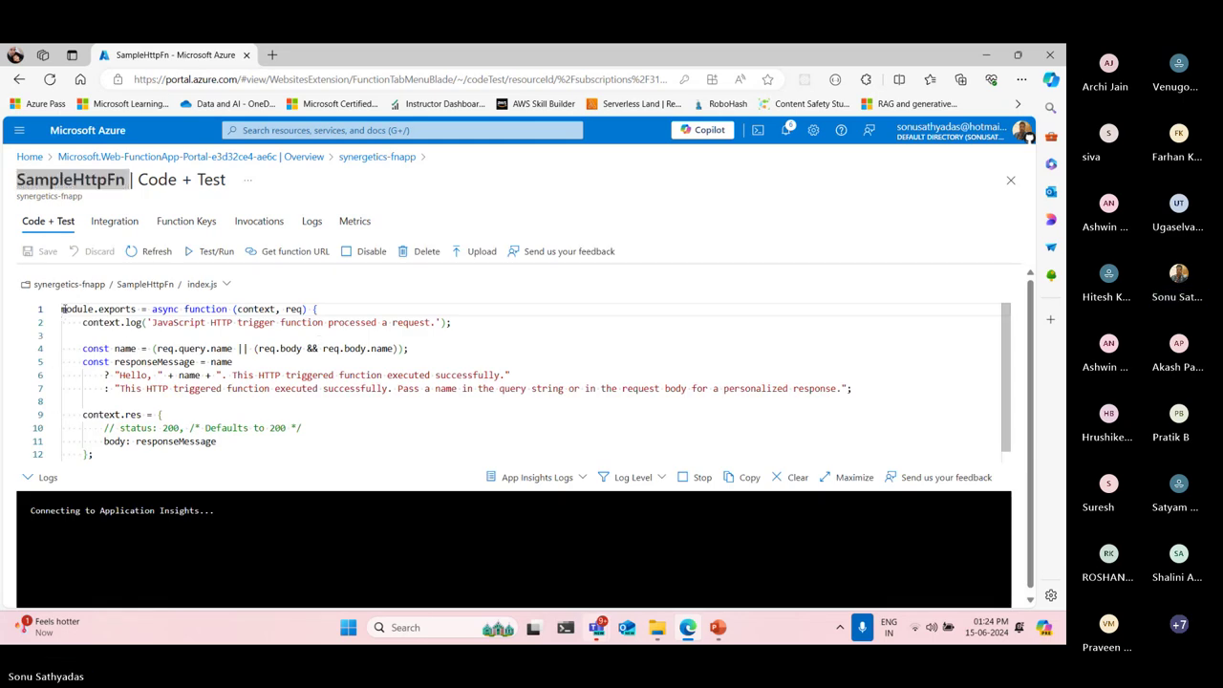
drag(61, 312, 115, 460)
click(124, 401)
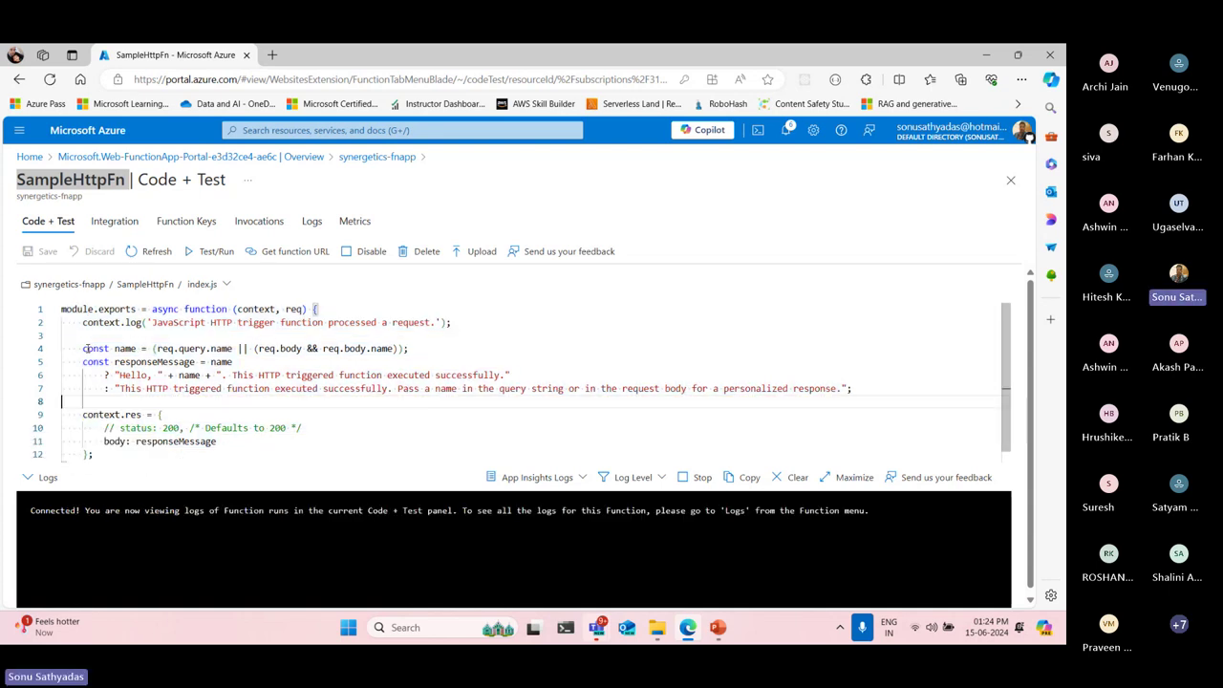
drag(84, 349, 292, 461)
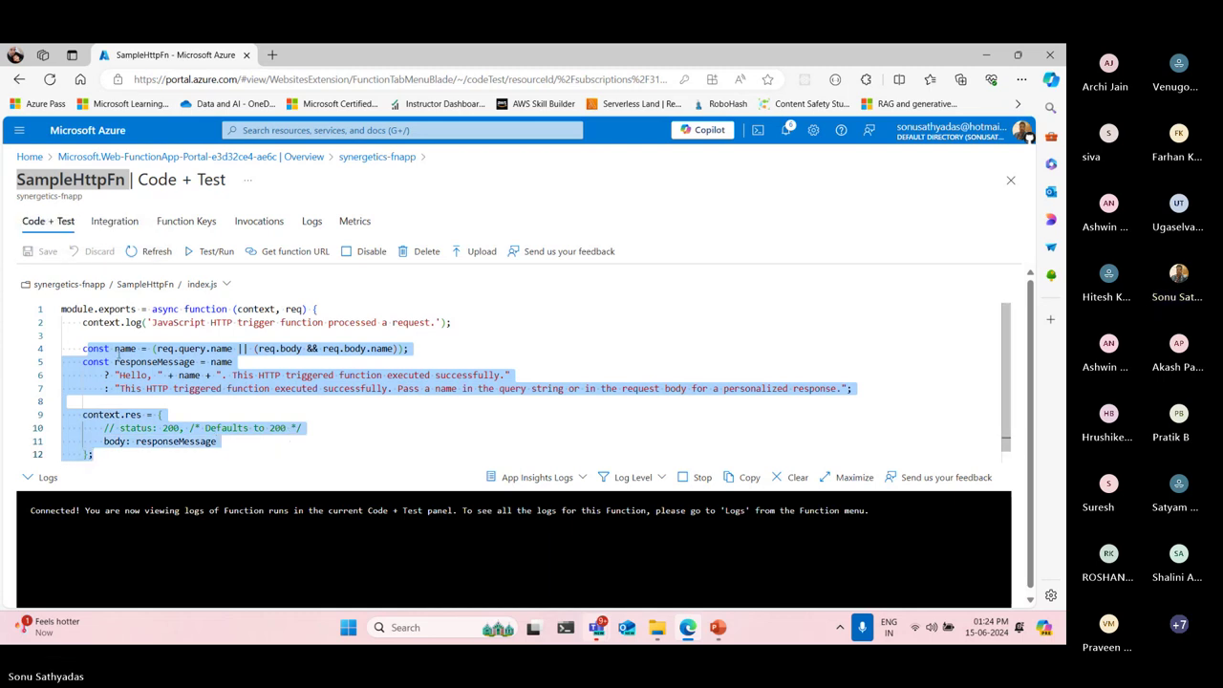
drag(82, 322, 243, 462)
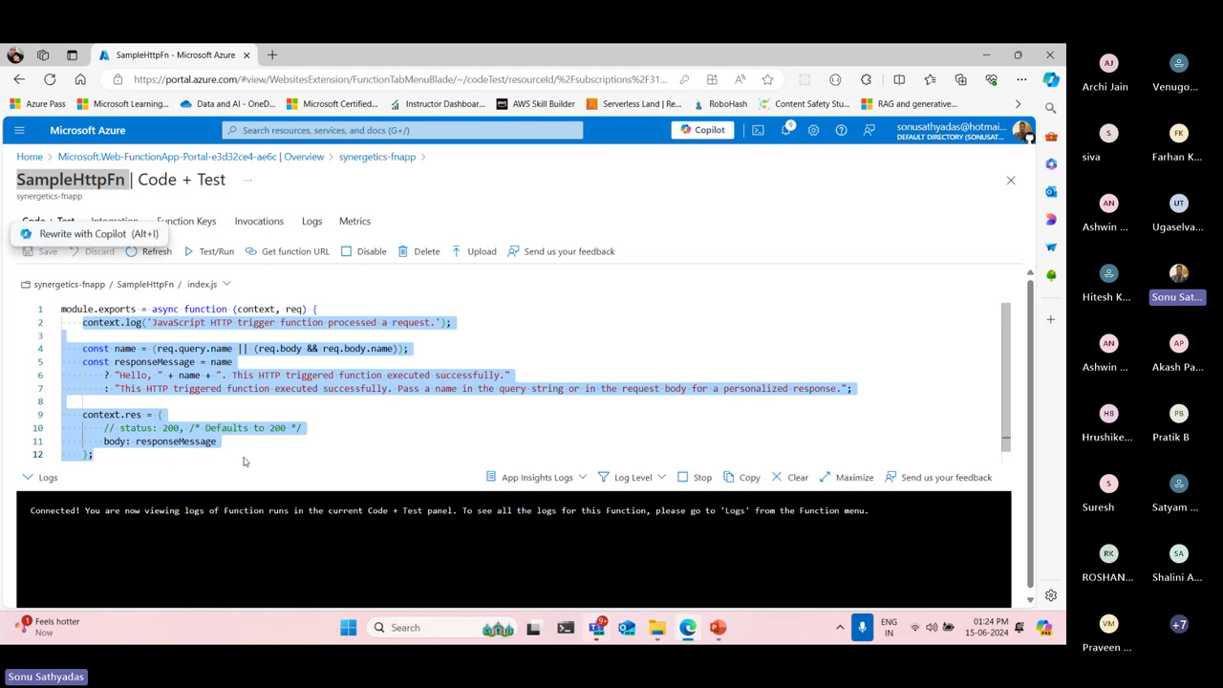
scroll(245, 448, down, 1)
scroll(244, 447, up, 1)
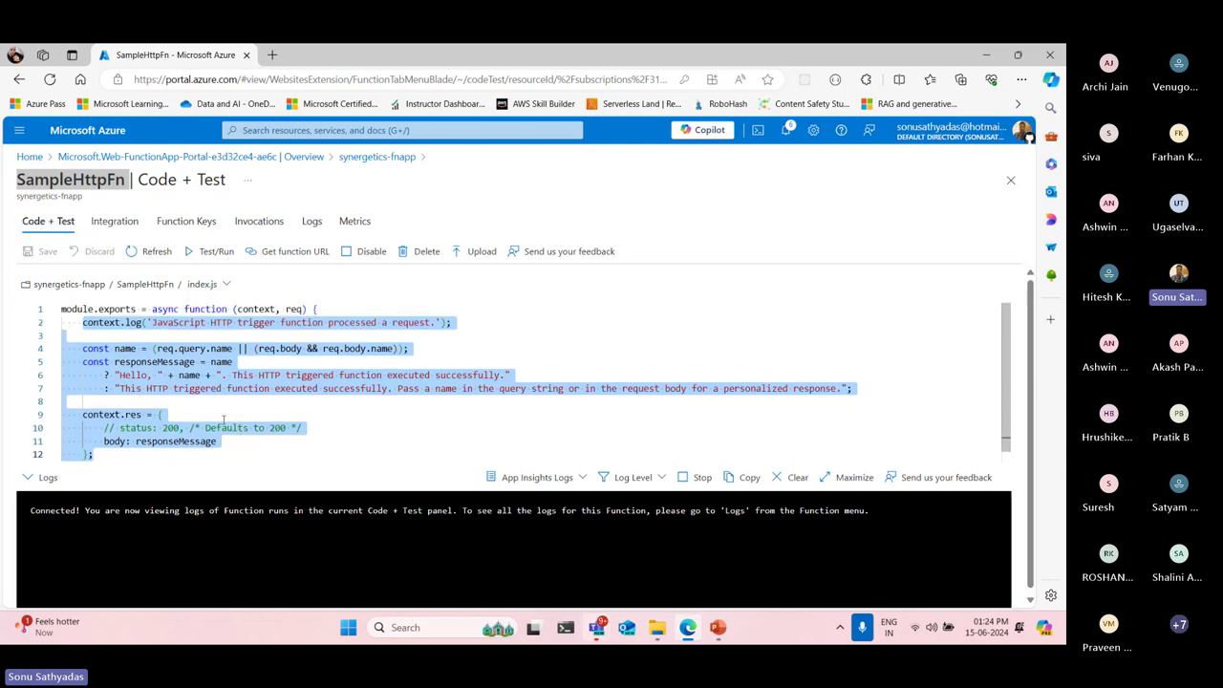
click(279, 402)
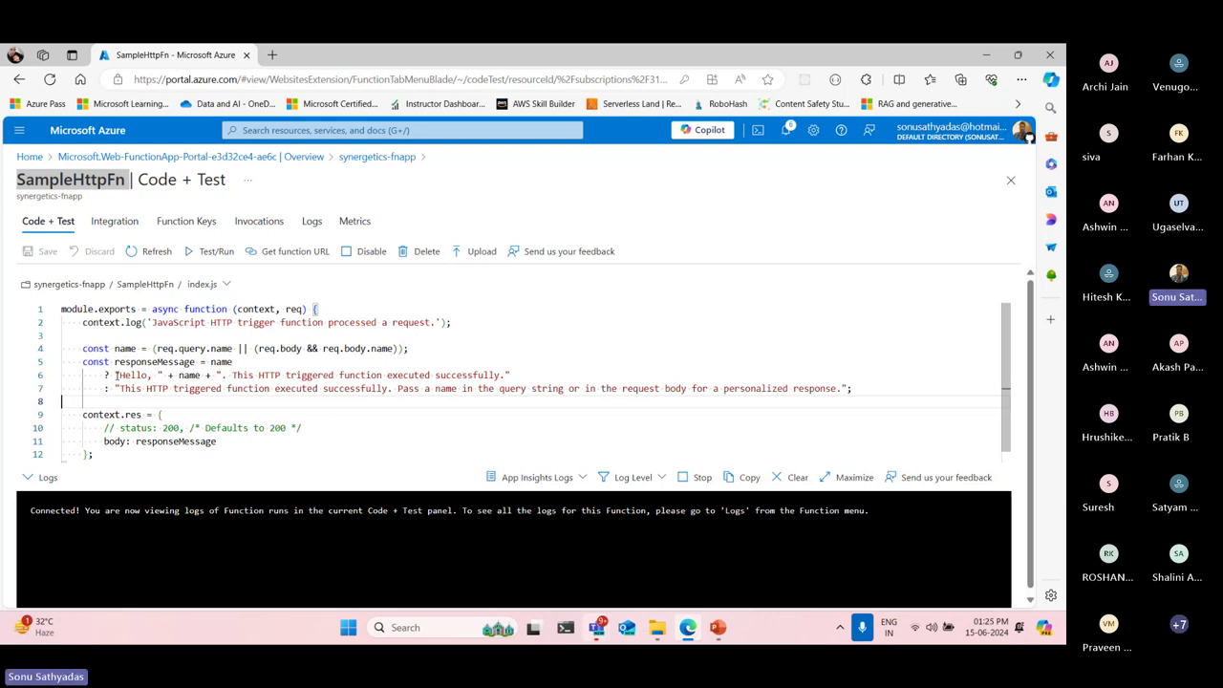
Highlight the two response messages in index.js, the personalized greeting and the prompt to pass a name
drag(114, 375, 206, 375)
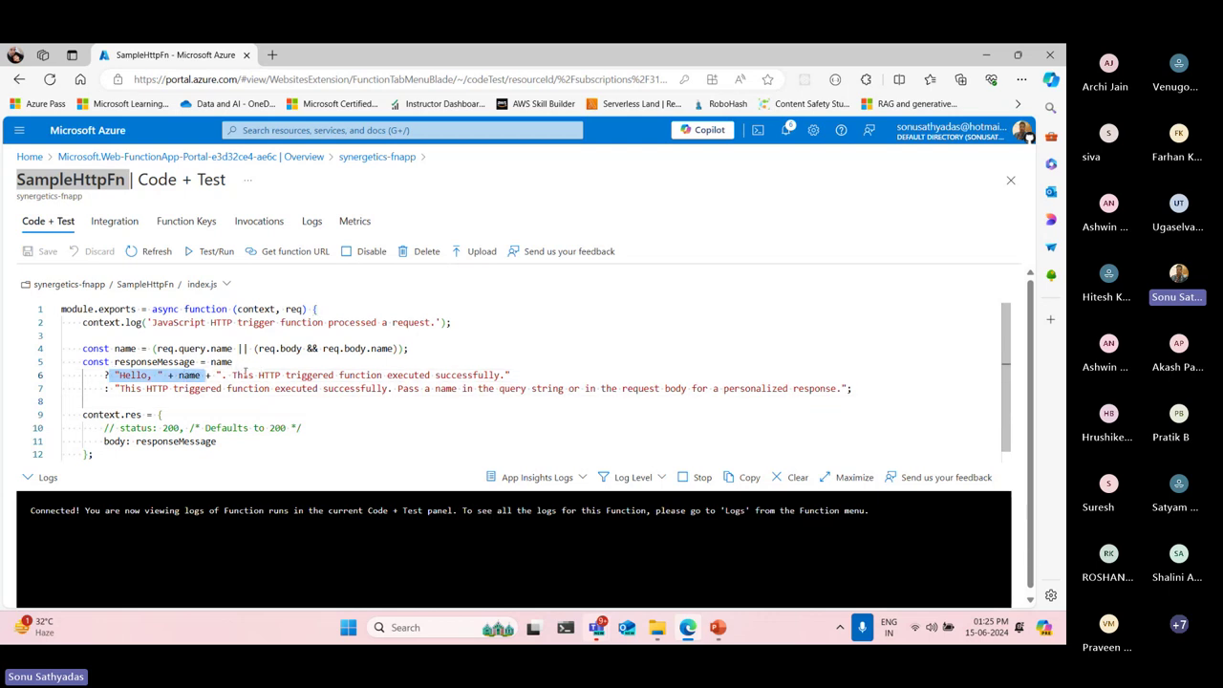
drag(232, 375, 512, 374)
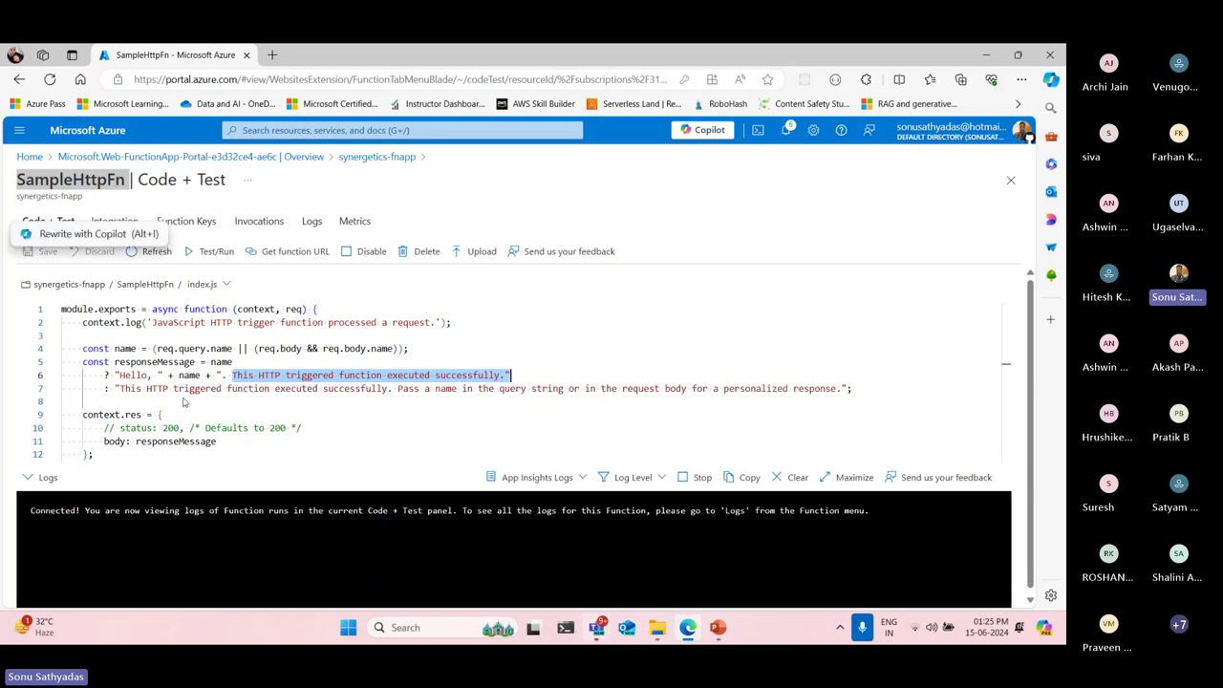
drag(120, 388, 842, 388)
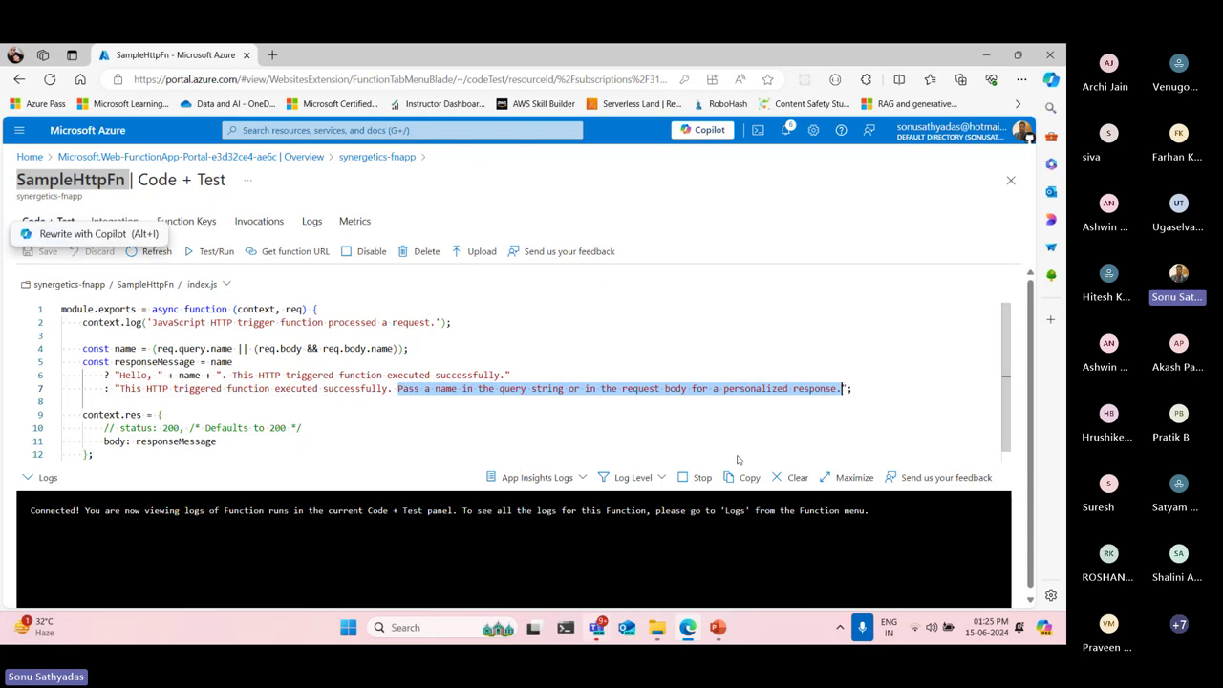
click(302, 363)
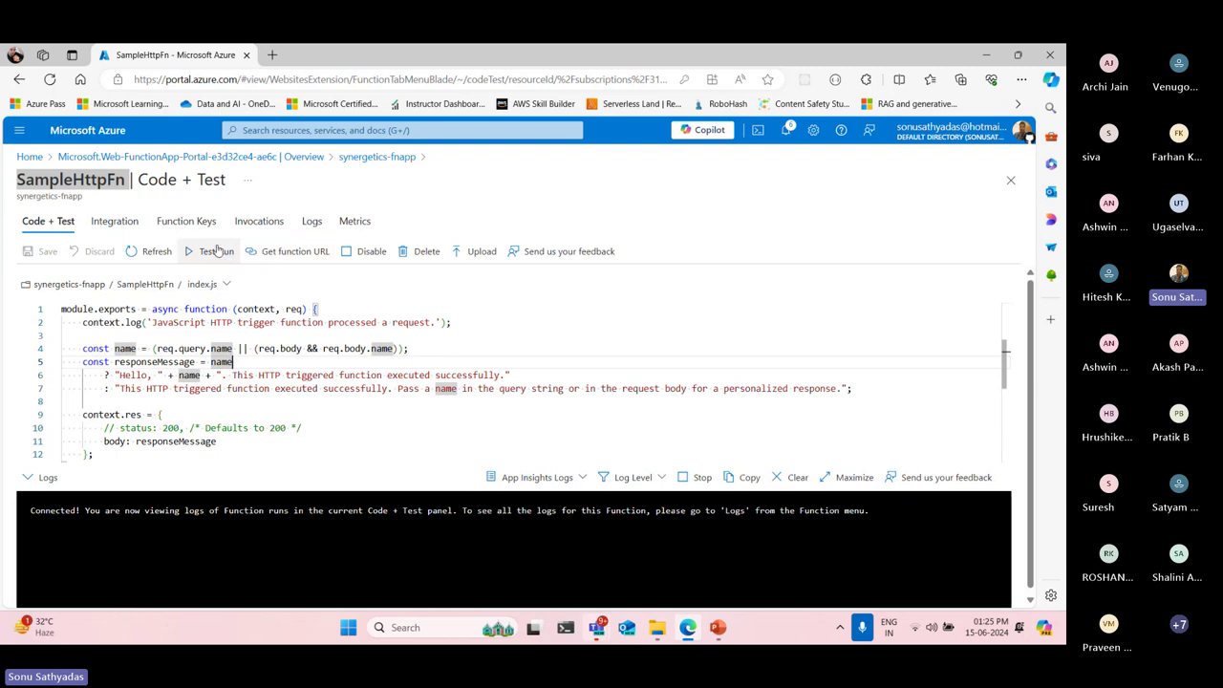
Get the function URL of SampleHttpFn and copy the default (Function key) version
click(292, 256)
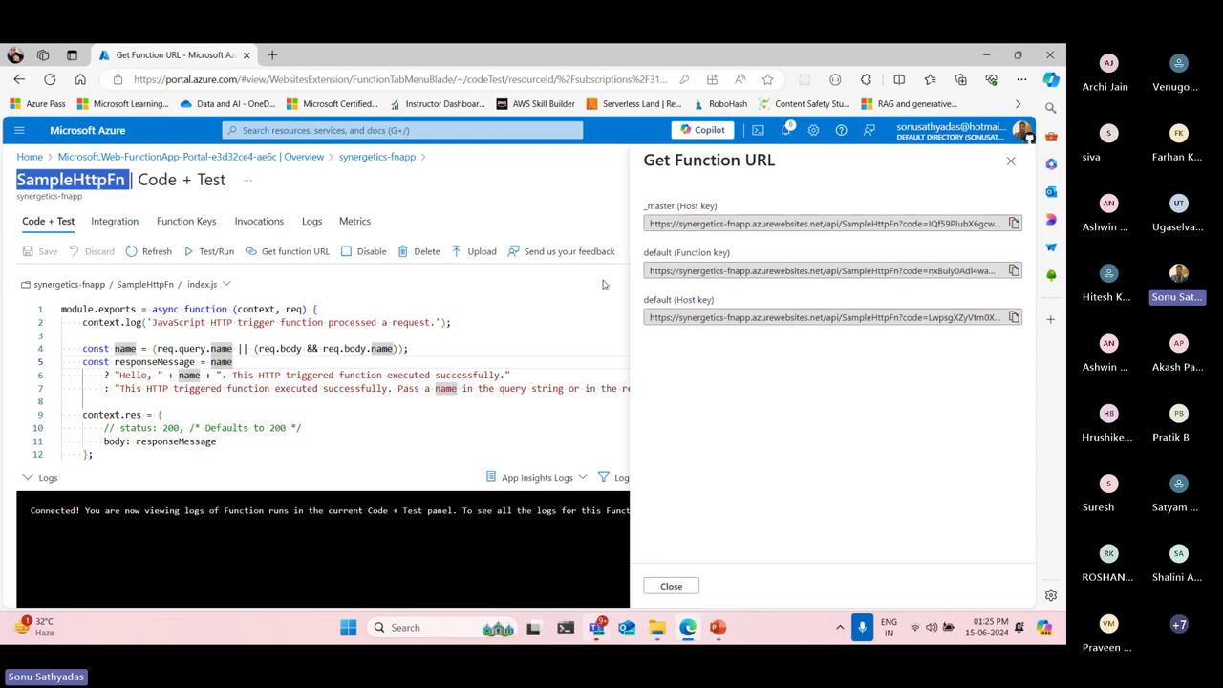
drag(646, 254, 732, 253)
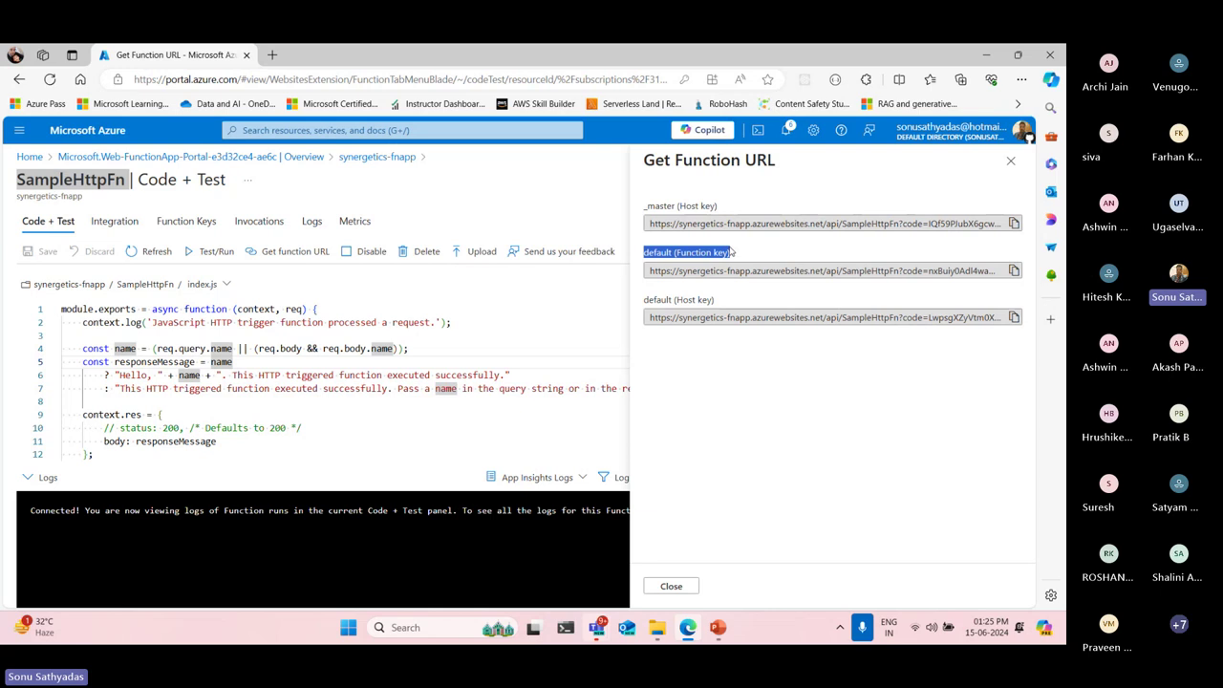
click(1015, 272)
Open the copied function URL with its function key in a new browser tab, enlarge the response and highlight its execution message
click(272, 55)
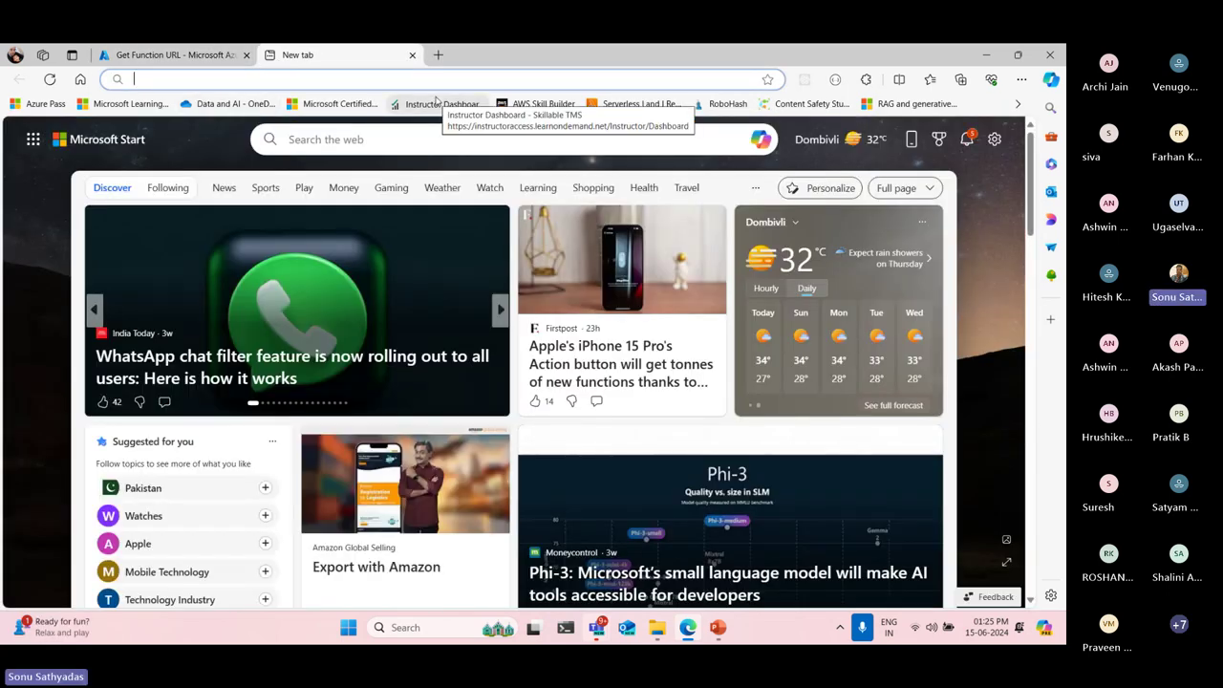
key(ctrl+v)
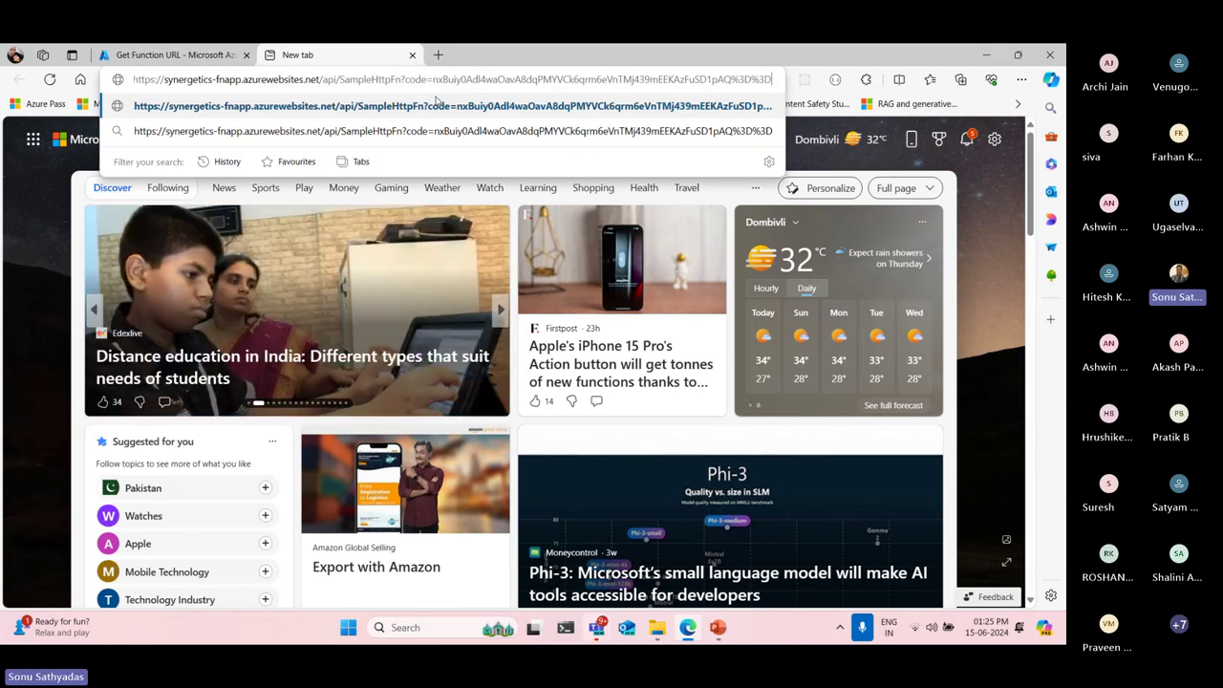
key(Return)
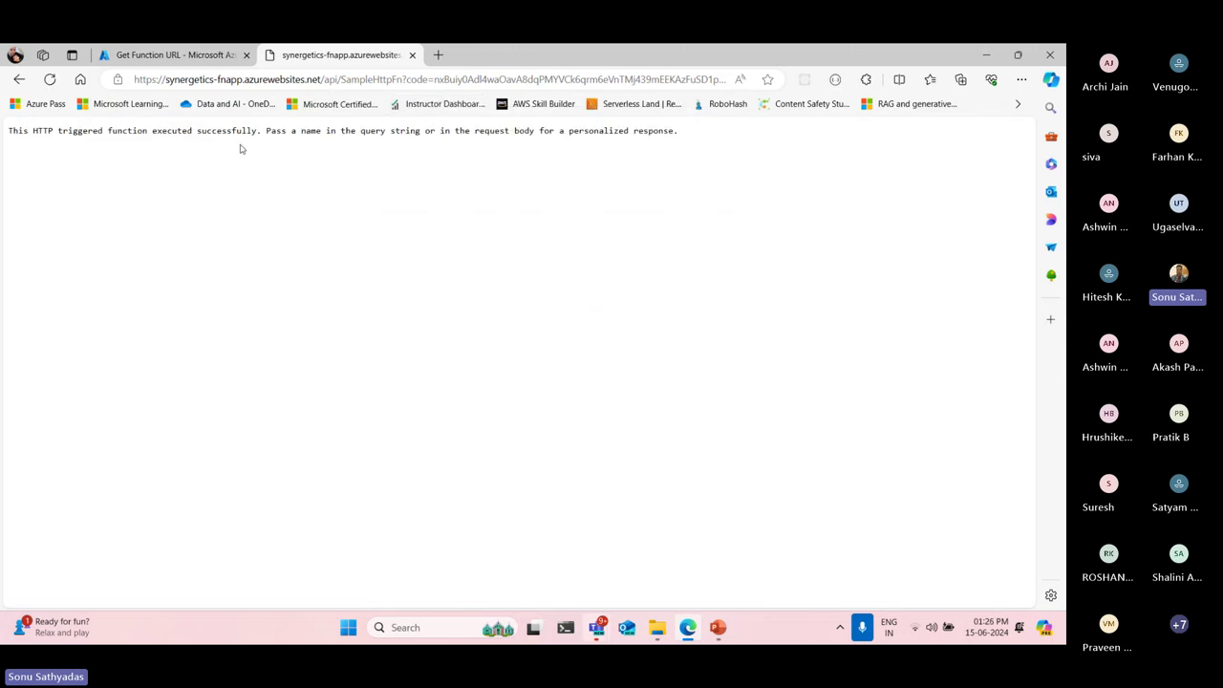
ctrl+scroll(333, 195, up, 4)
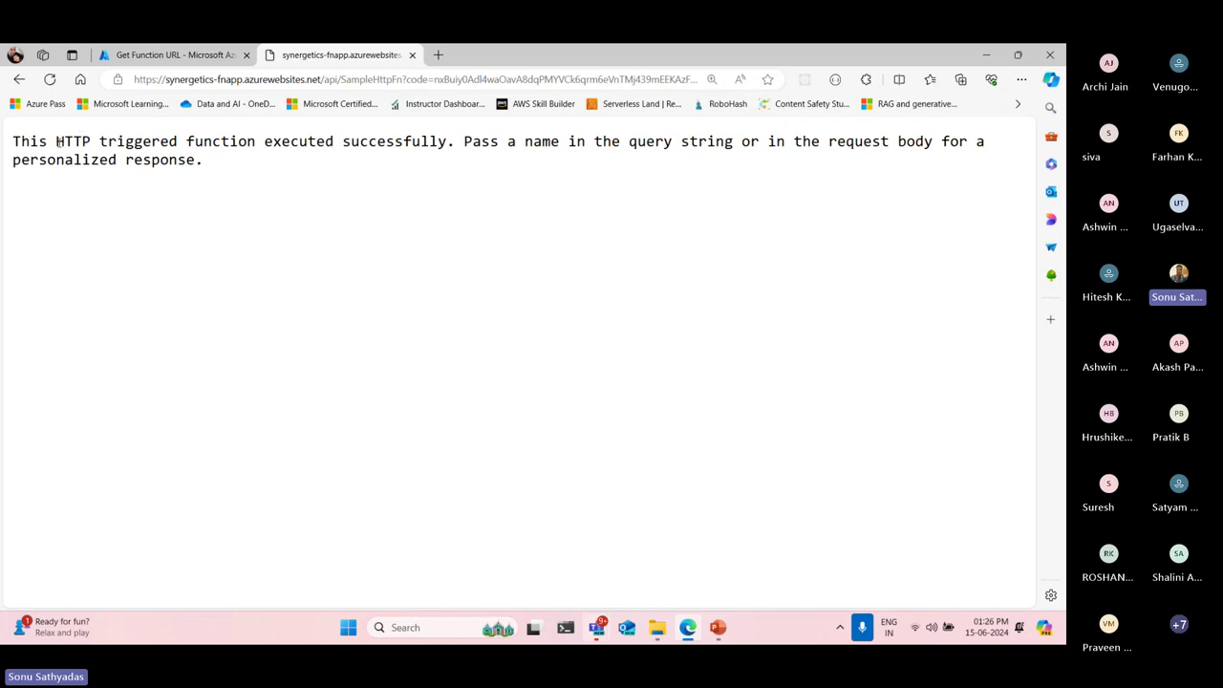
drag(57, 141, 447, 141)
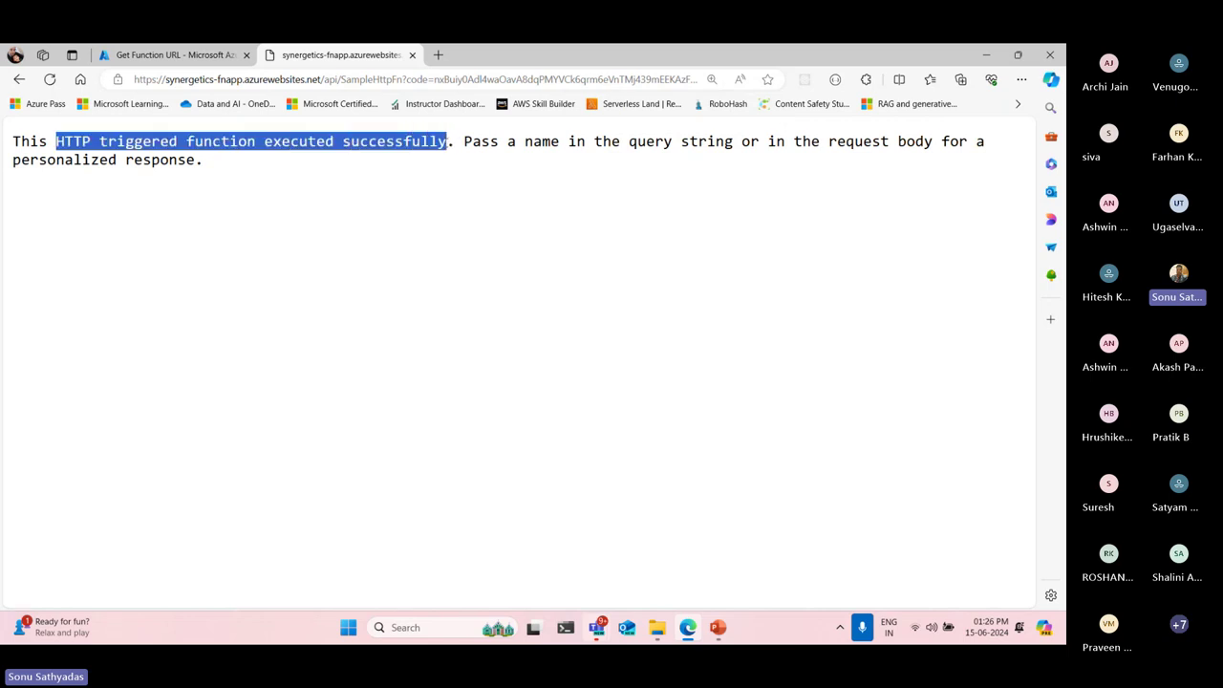
Highlight the pass-a-name message in index.js, close the function URL pane, and highlight the matching prompt in the browser response
click(196, 59)
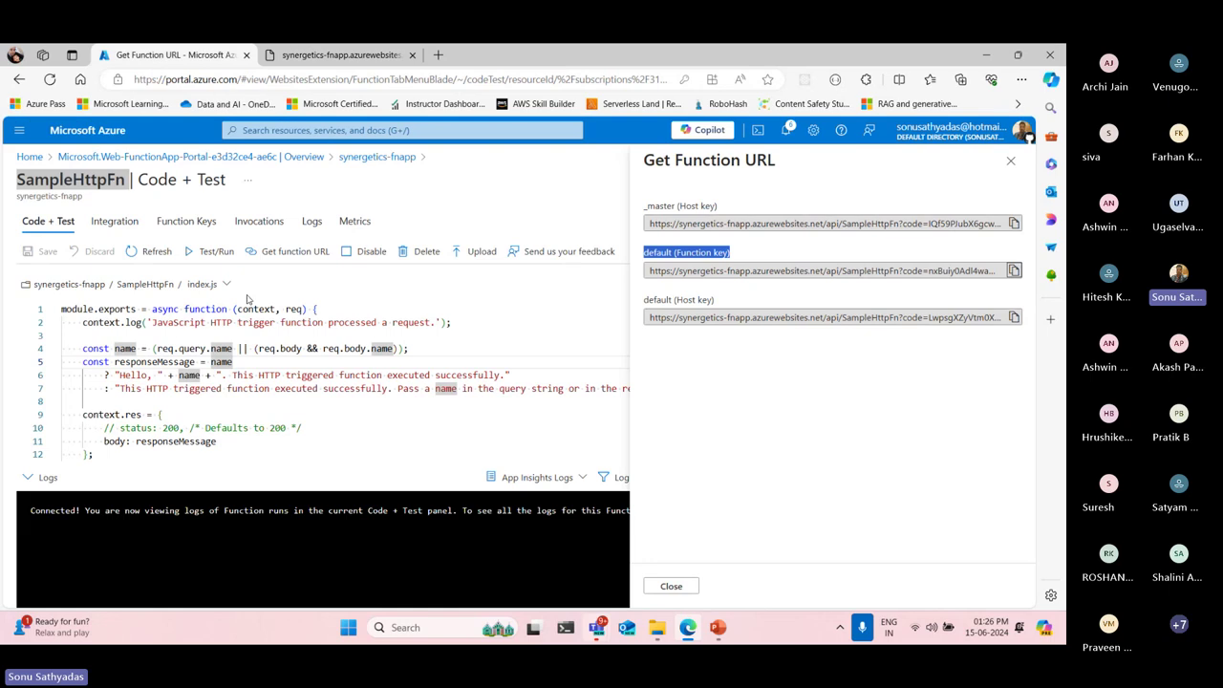
drag(119, 389, 585, 388)
click(1013, 164)
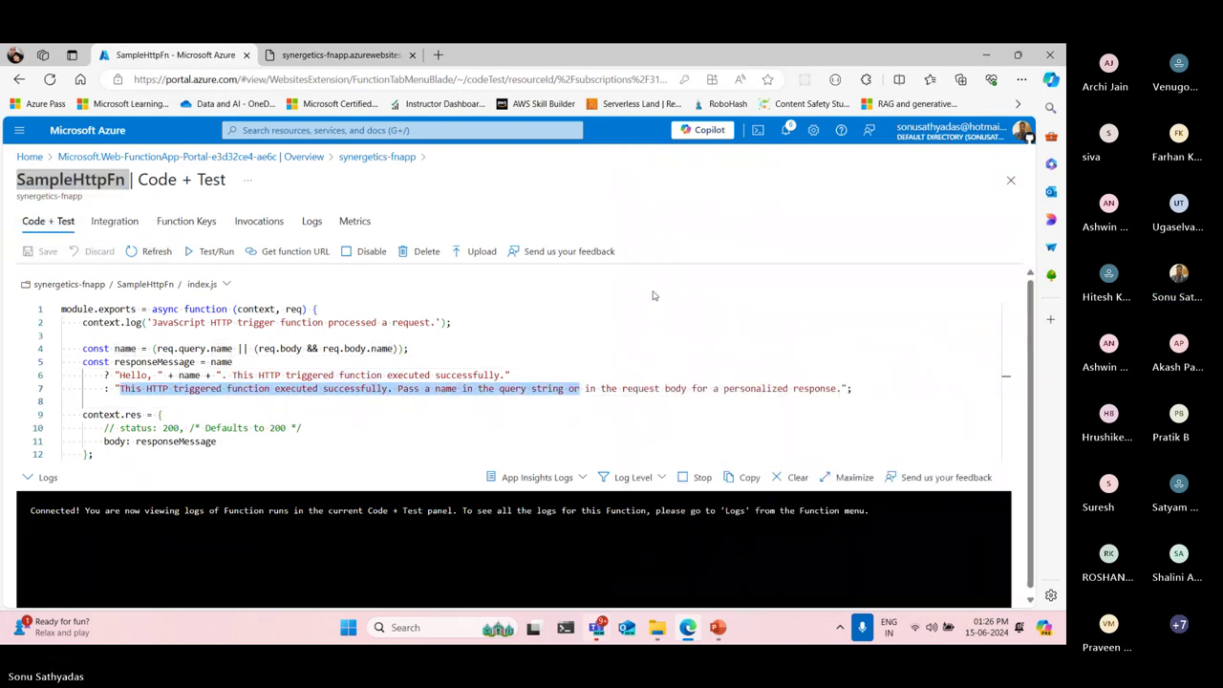
click(372, 57)
click(521, 144)
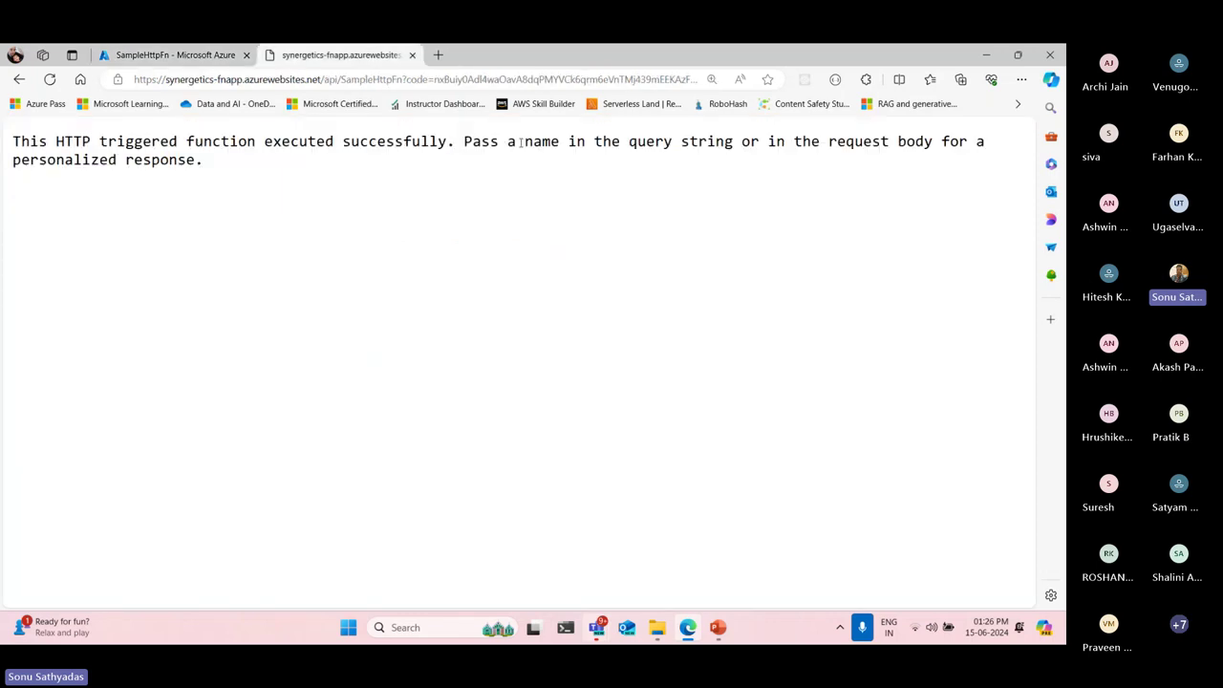
drag(465, 144, 197, 165)
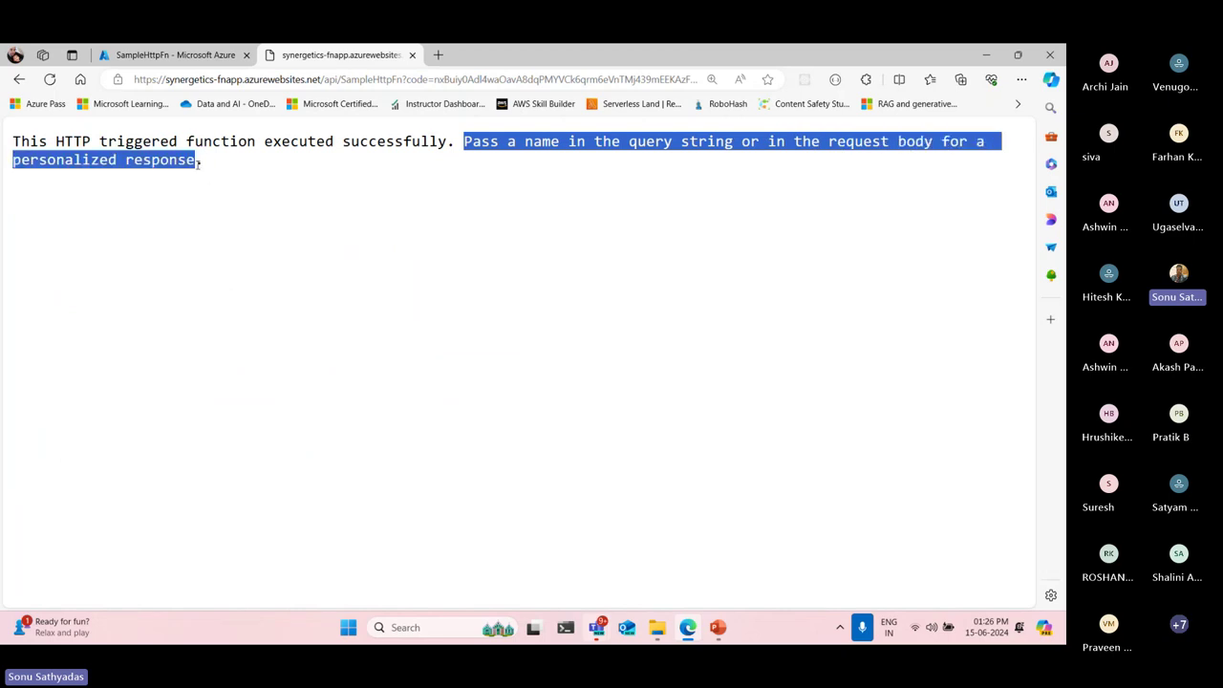
Append a "name" query parameter holding the presenter's first name to the SampleHttpFn URL and load it
click(329, 79)
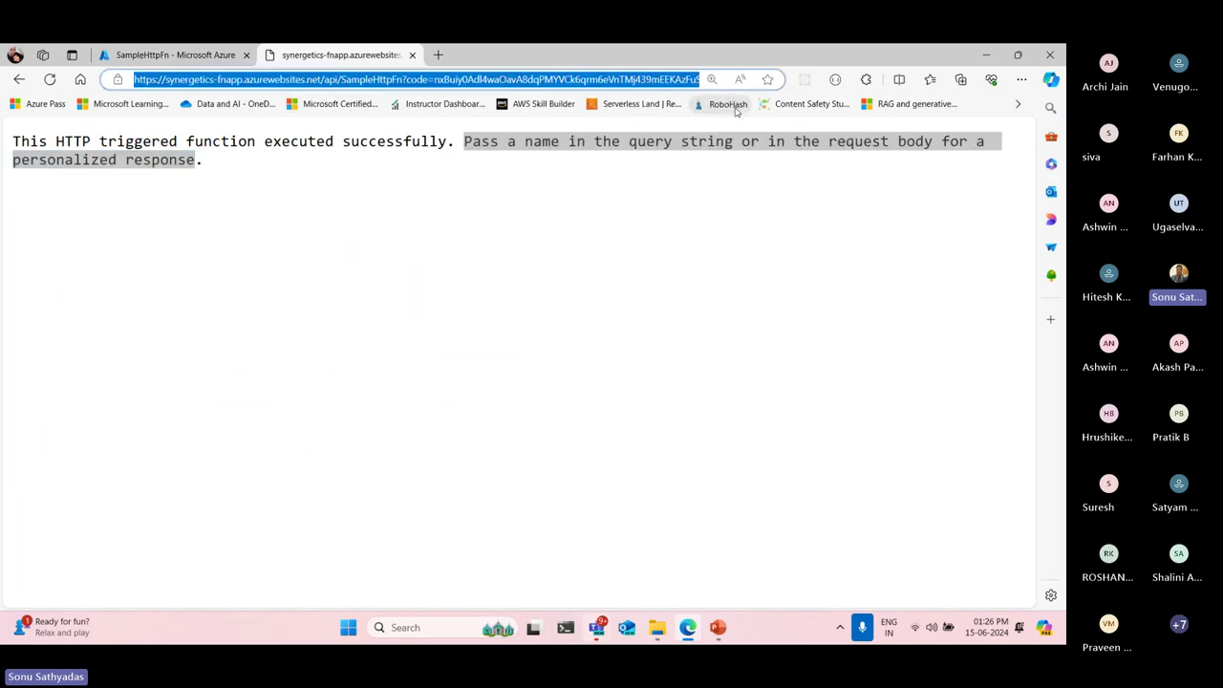
key(End)
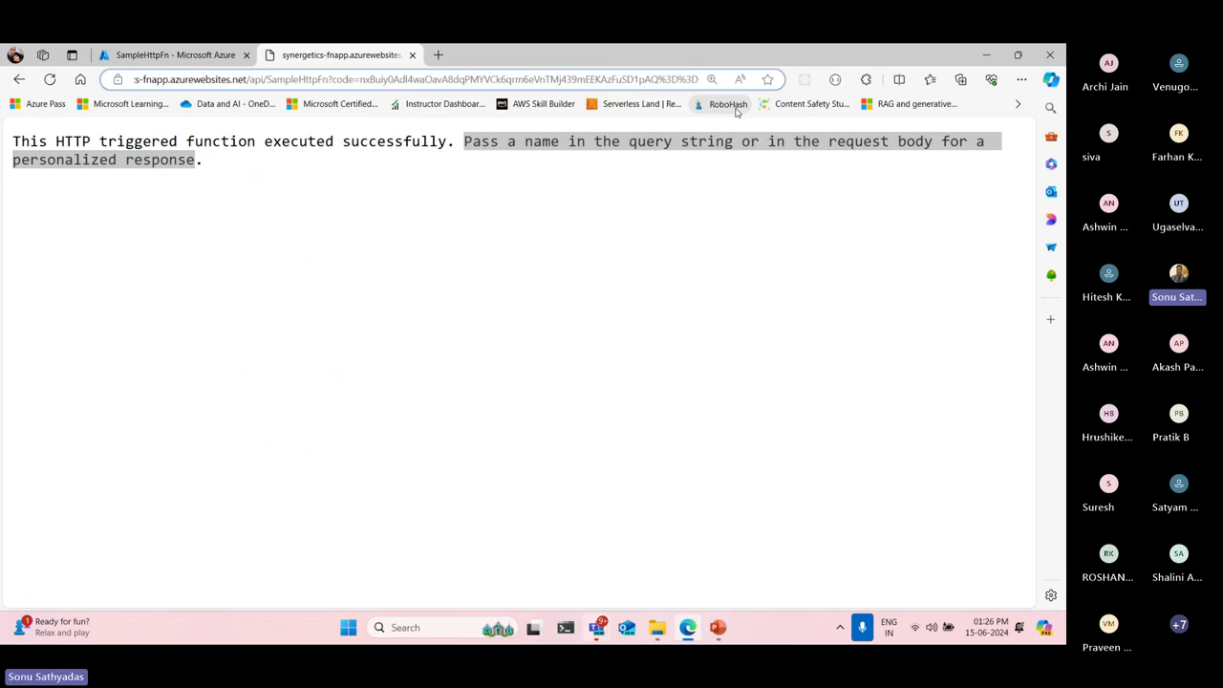
text(&)
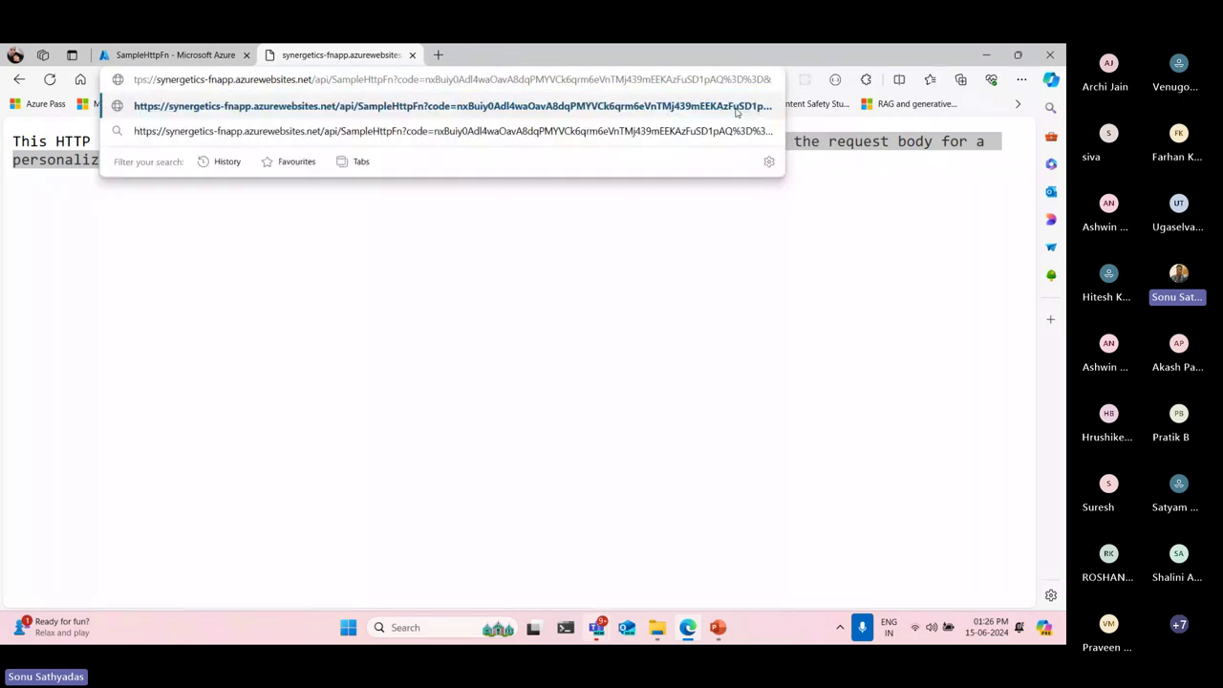
text(nam)
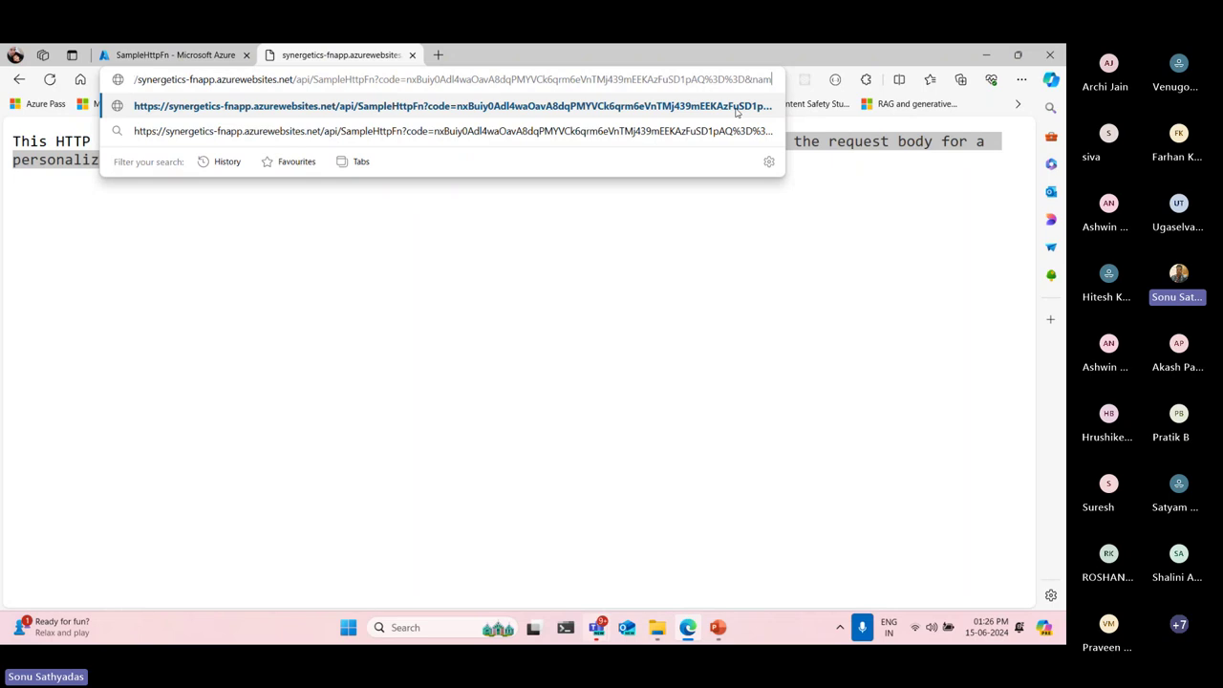
text(e=son)
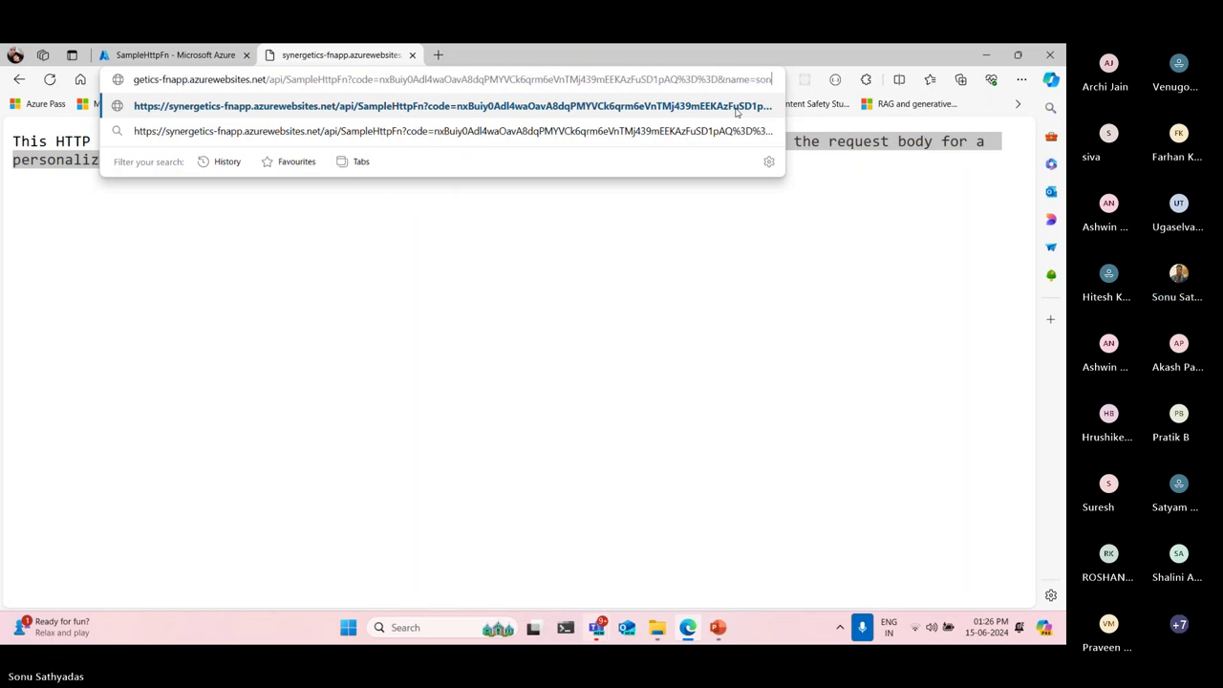
text(u)
key(Return)
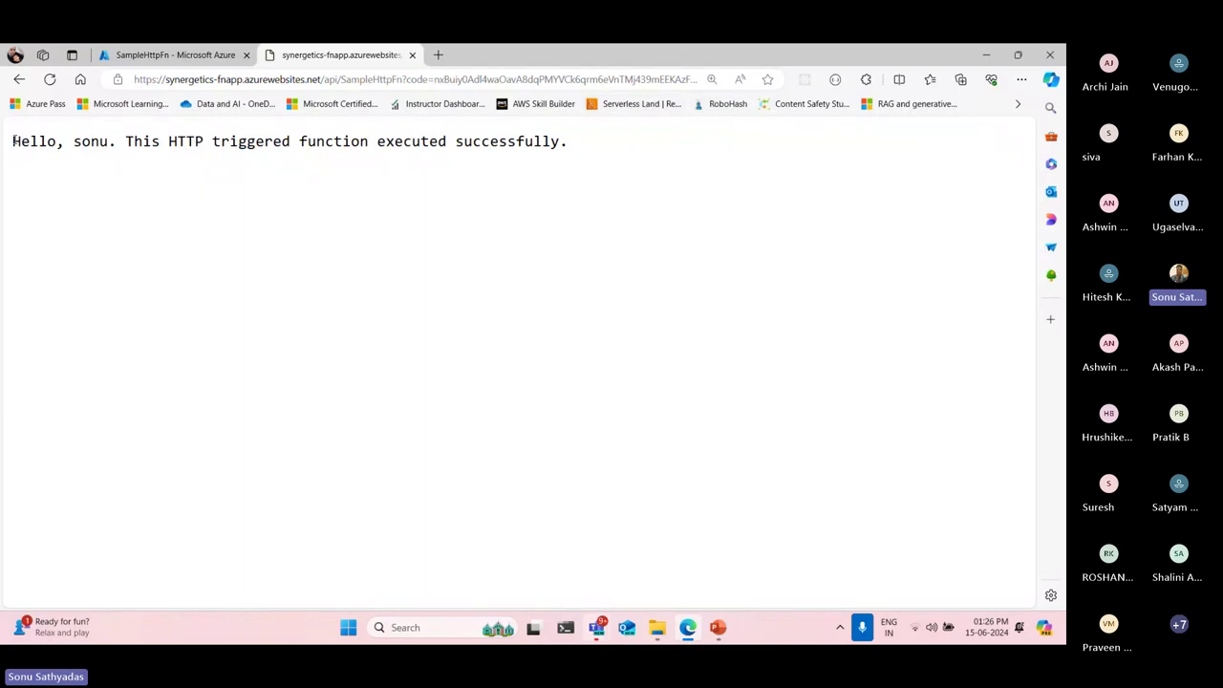
Highlight the personalized greeting in the response and compare it with the "Hello" message on line 6 of index.js
drag(14, 141, 153, 140)
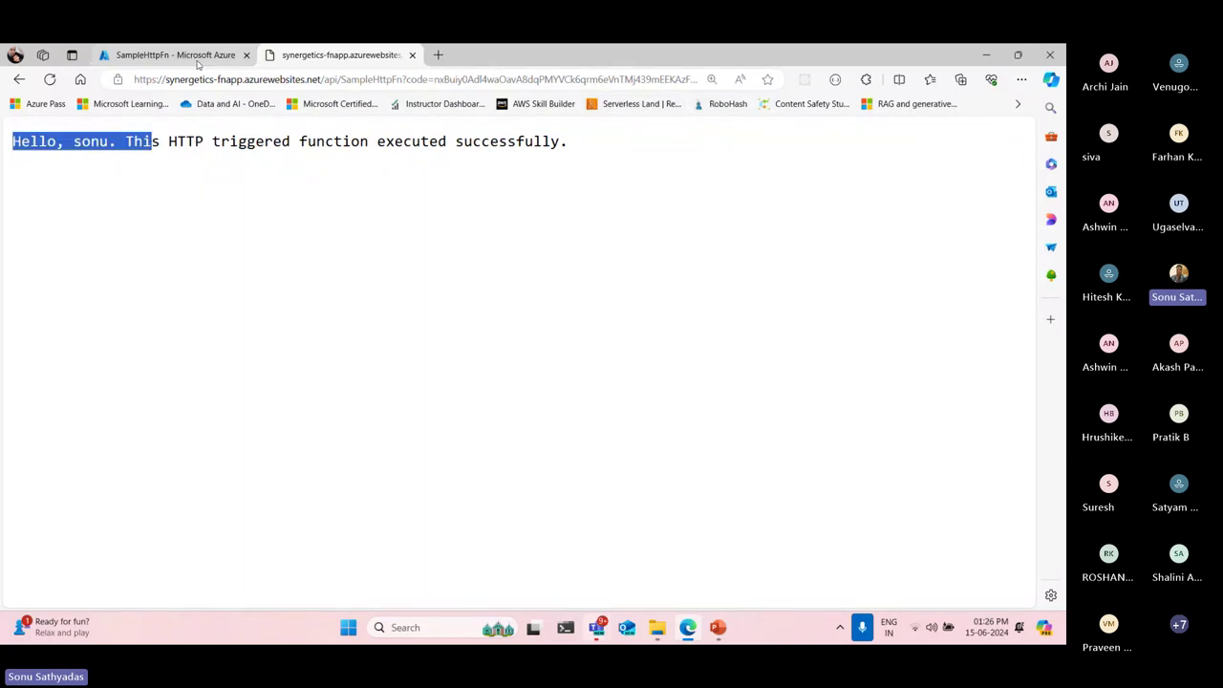
click(197, 61)
drag(118, 374, 516, 374)
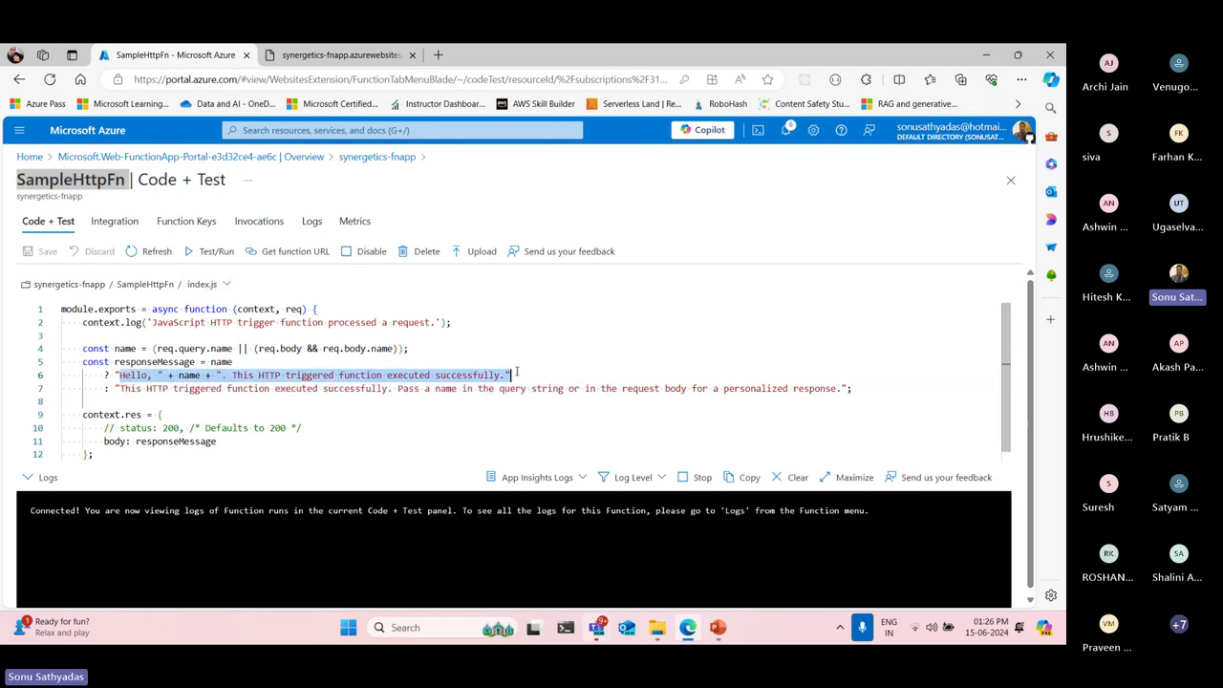
key(ctrl+Tab)
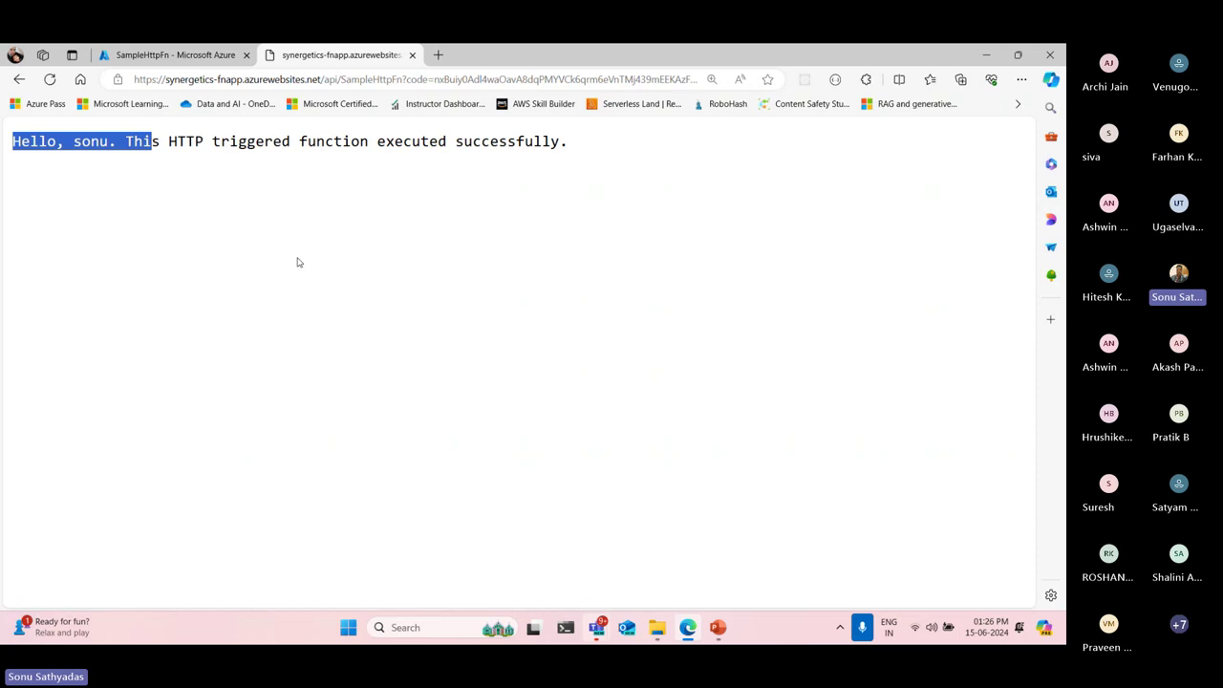
click(167, 55)
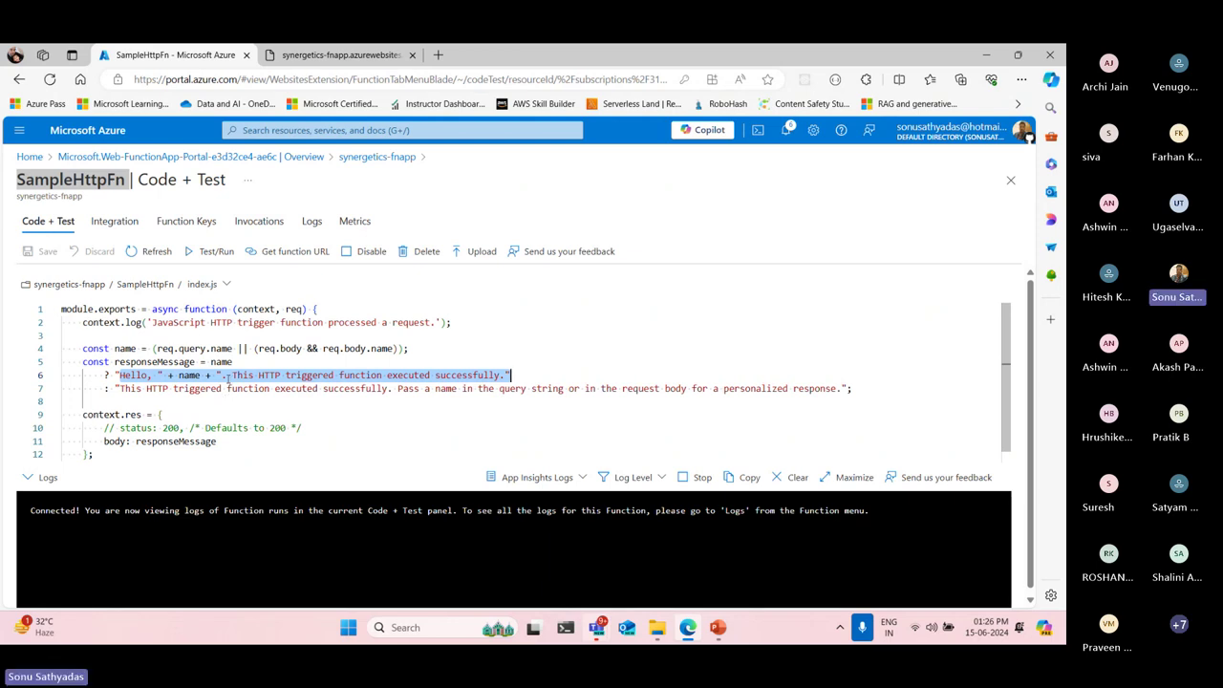
Close SampleHttpFn's code view and highlight the function app name on the synergetics-fnapp overview
click(1011, 179)
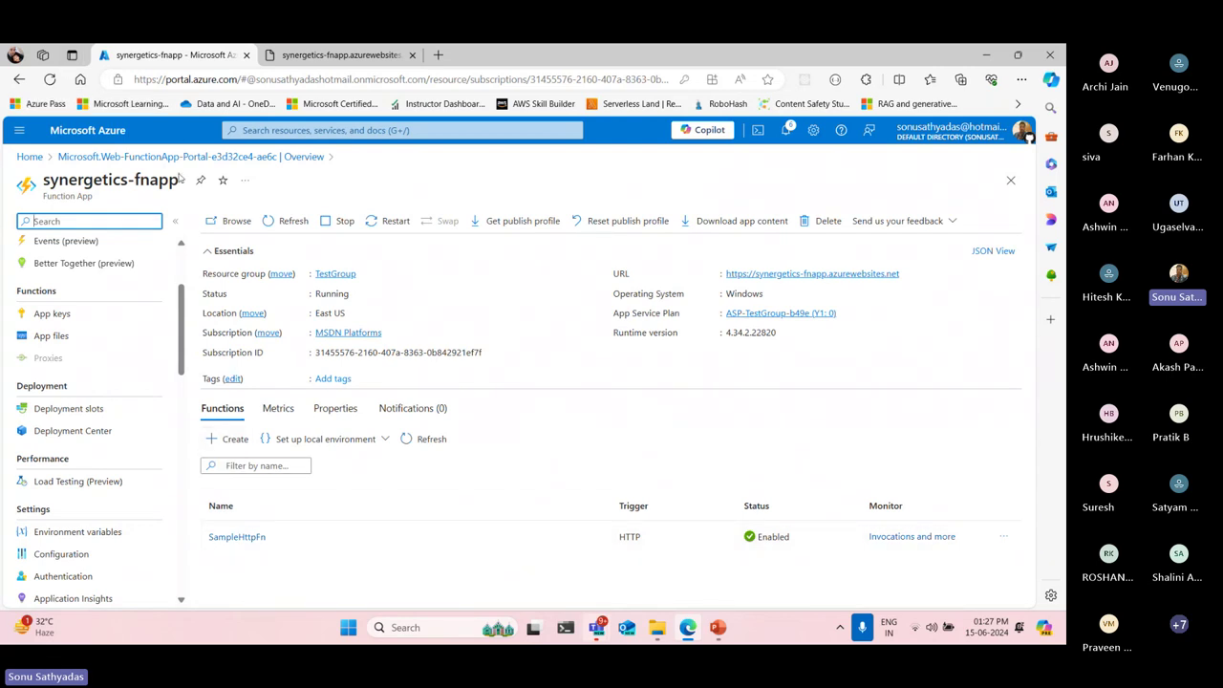
click(179, 181)
drag(179, 182, 48, 181)
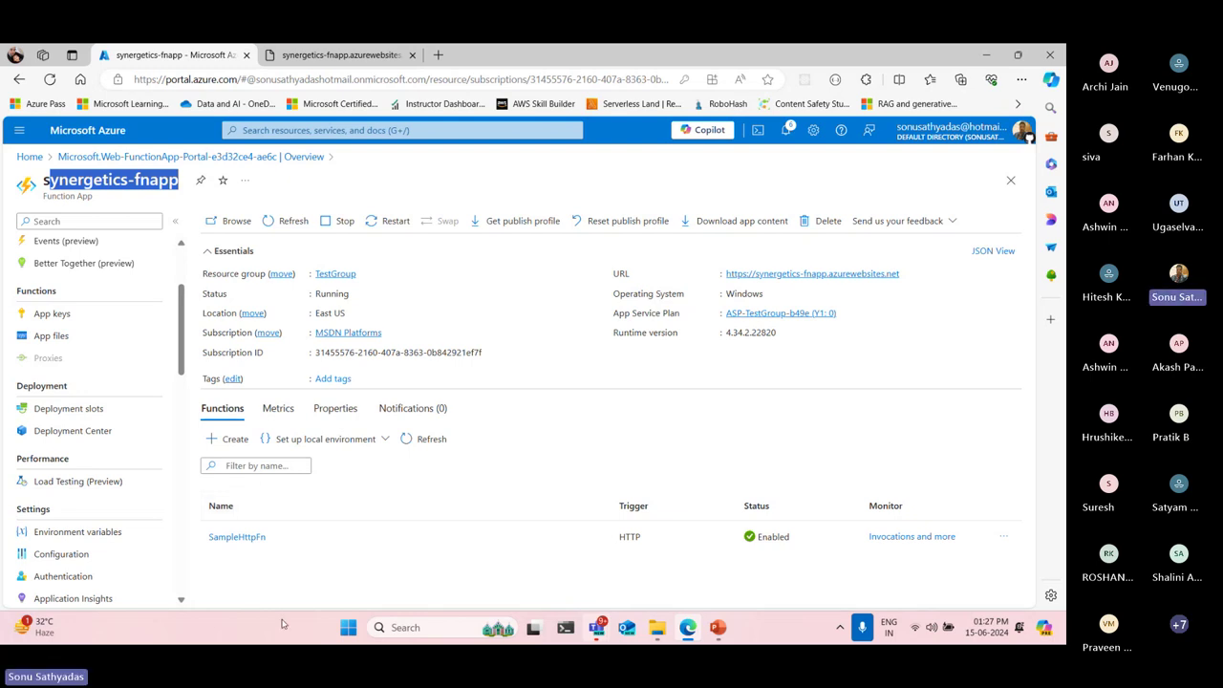
Minimize the browser and switch to the PowerPoint presentation at the Azure Functions slide
click(690, 629)
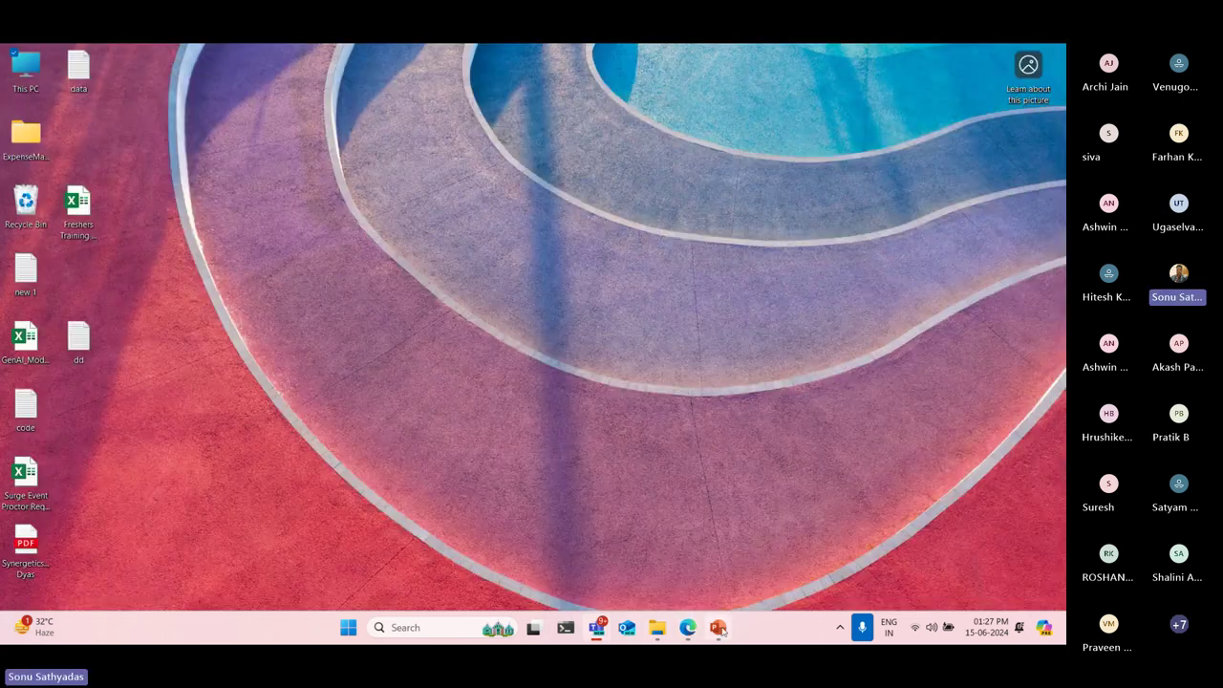
click(718, 628)
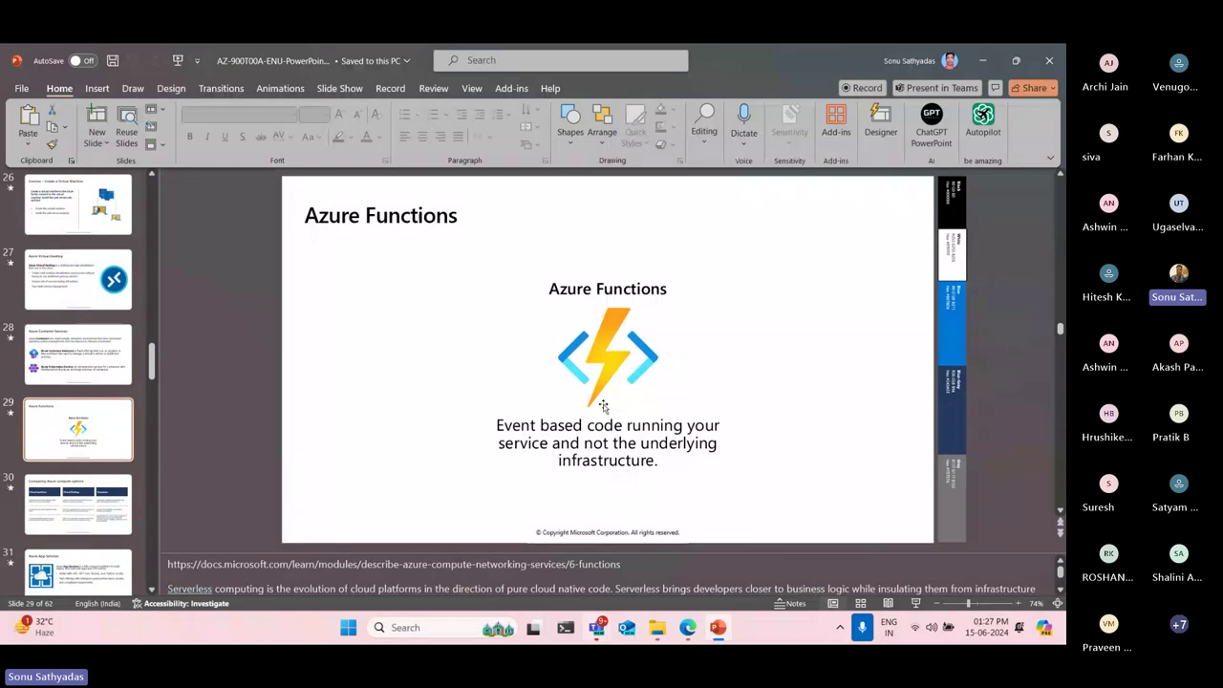